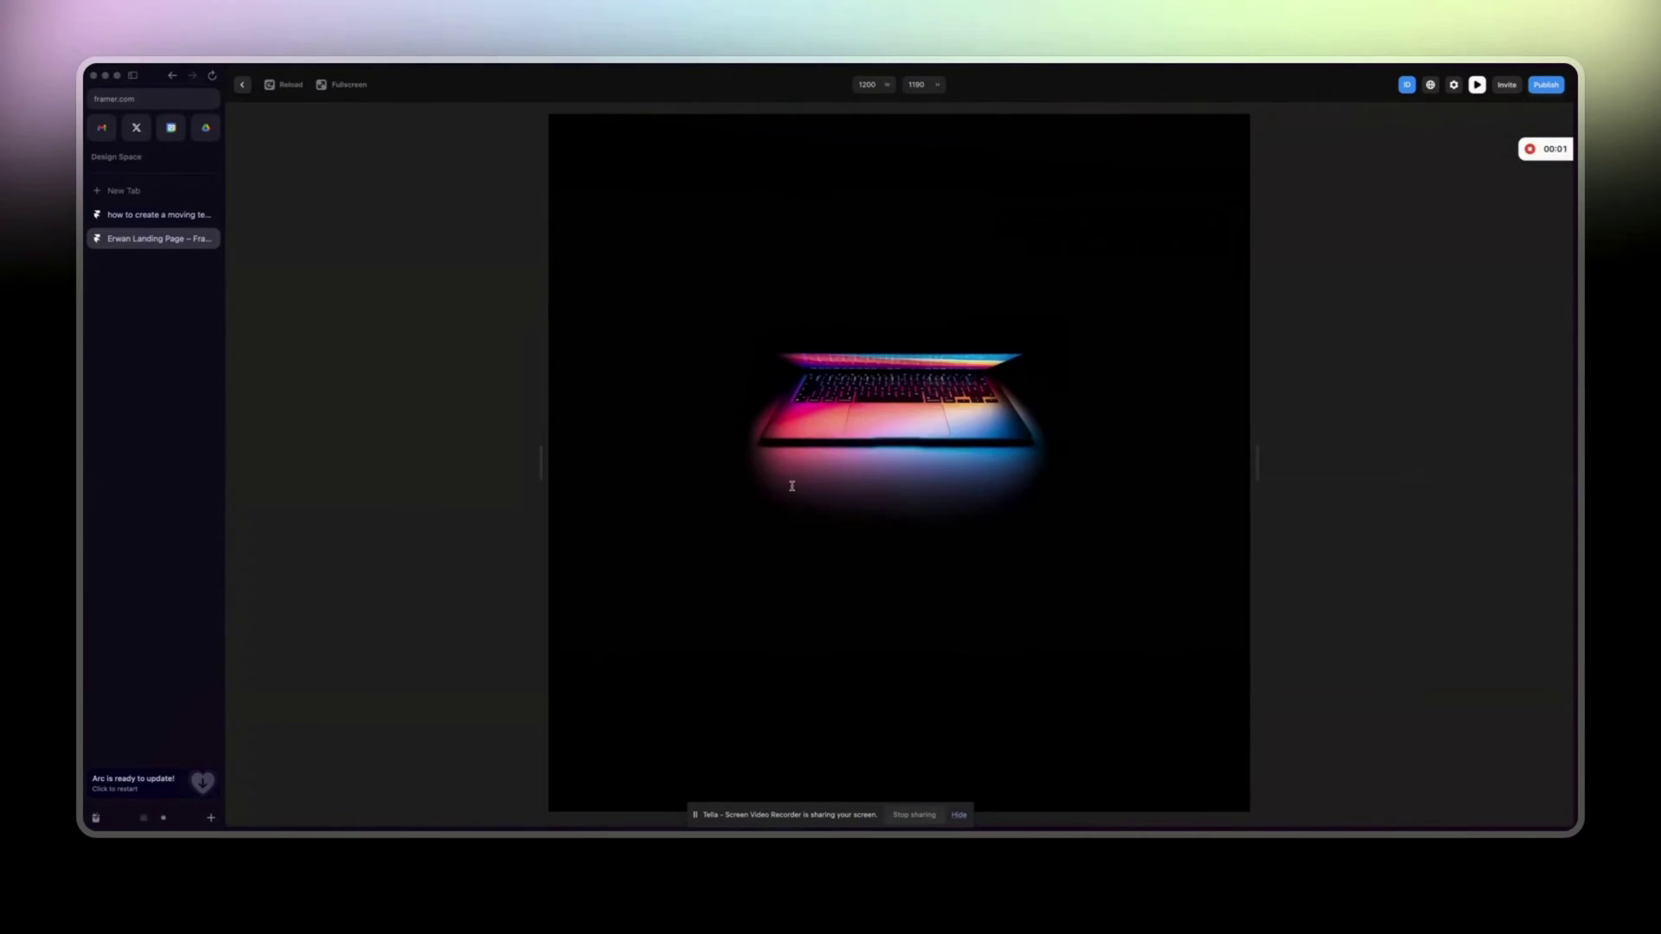
Scroll the landing page preview down to the testimonials, then exit preview back to the editor canvas.
scroll(792, 487, down, 5)
scroll(792, 486, down, 15)
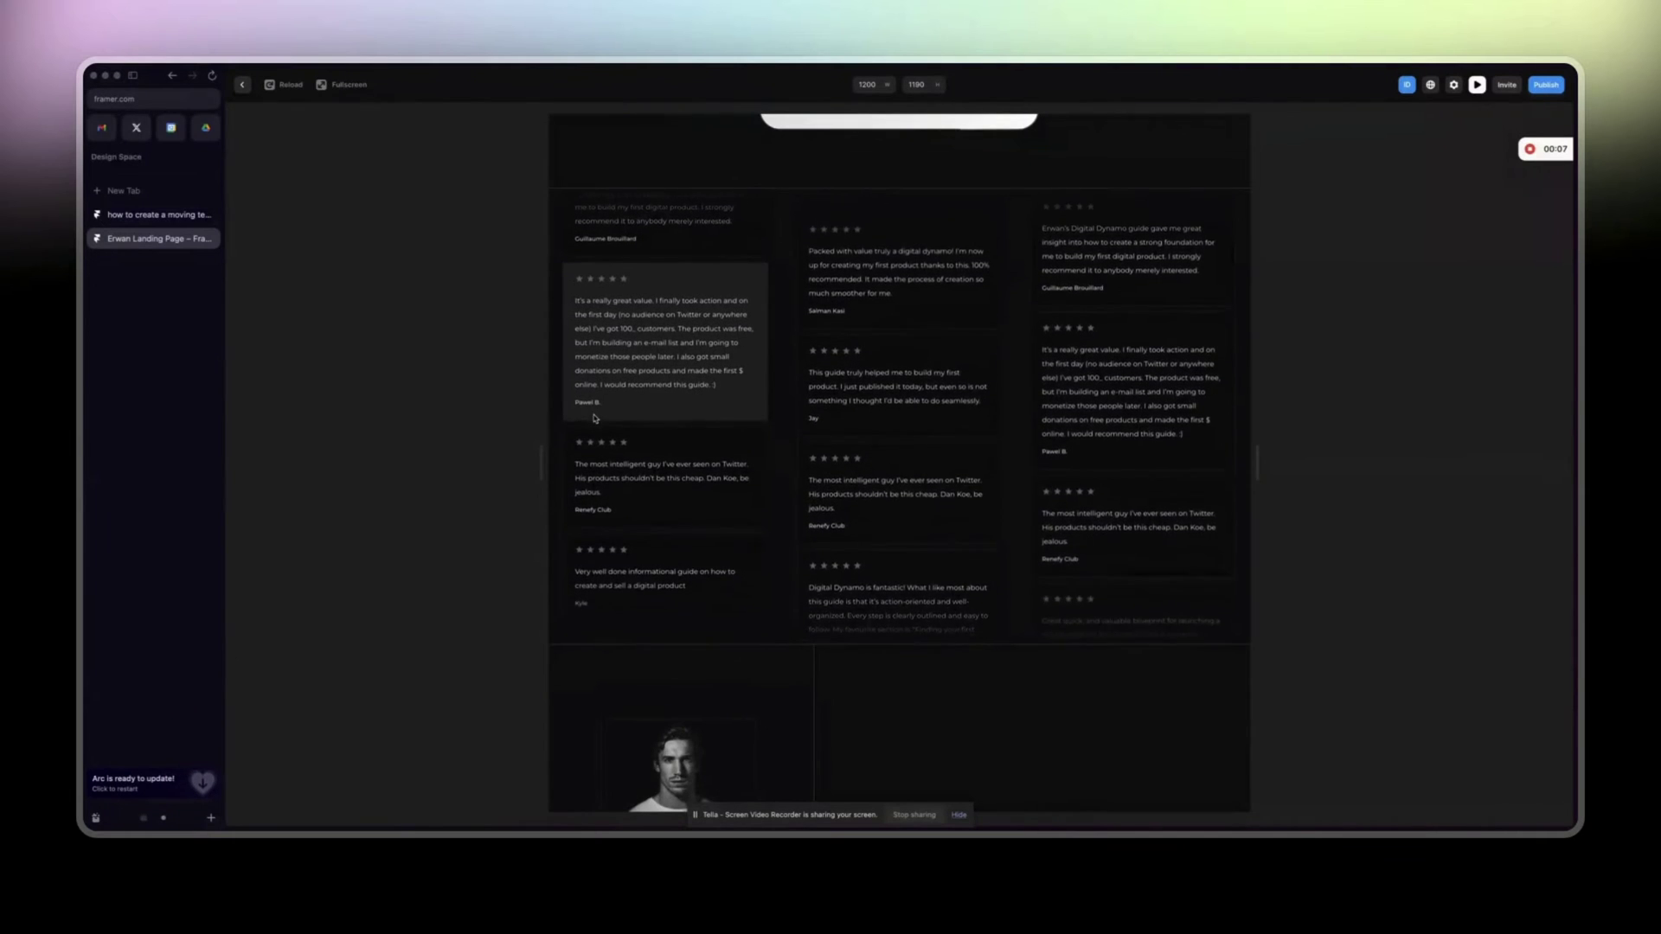
click(1477, 85)
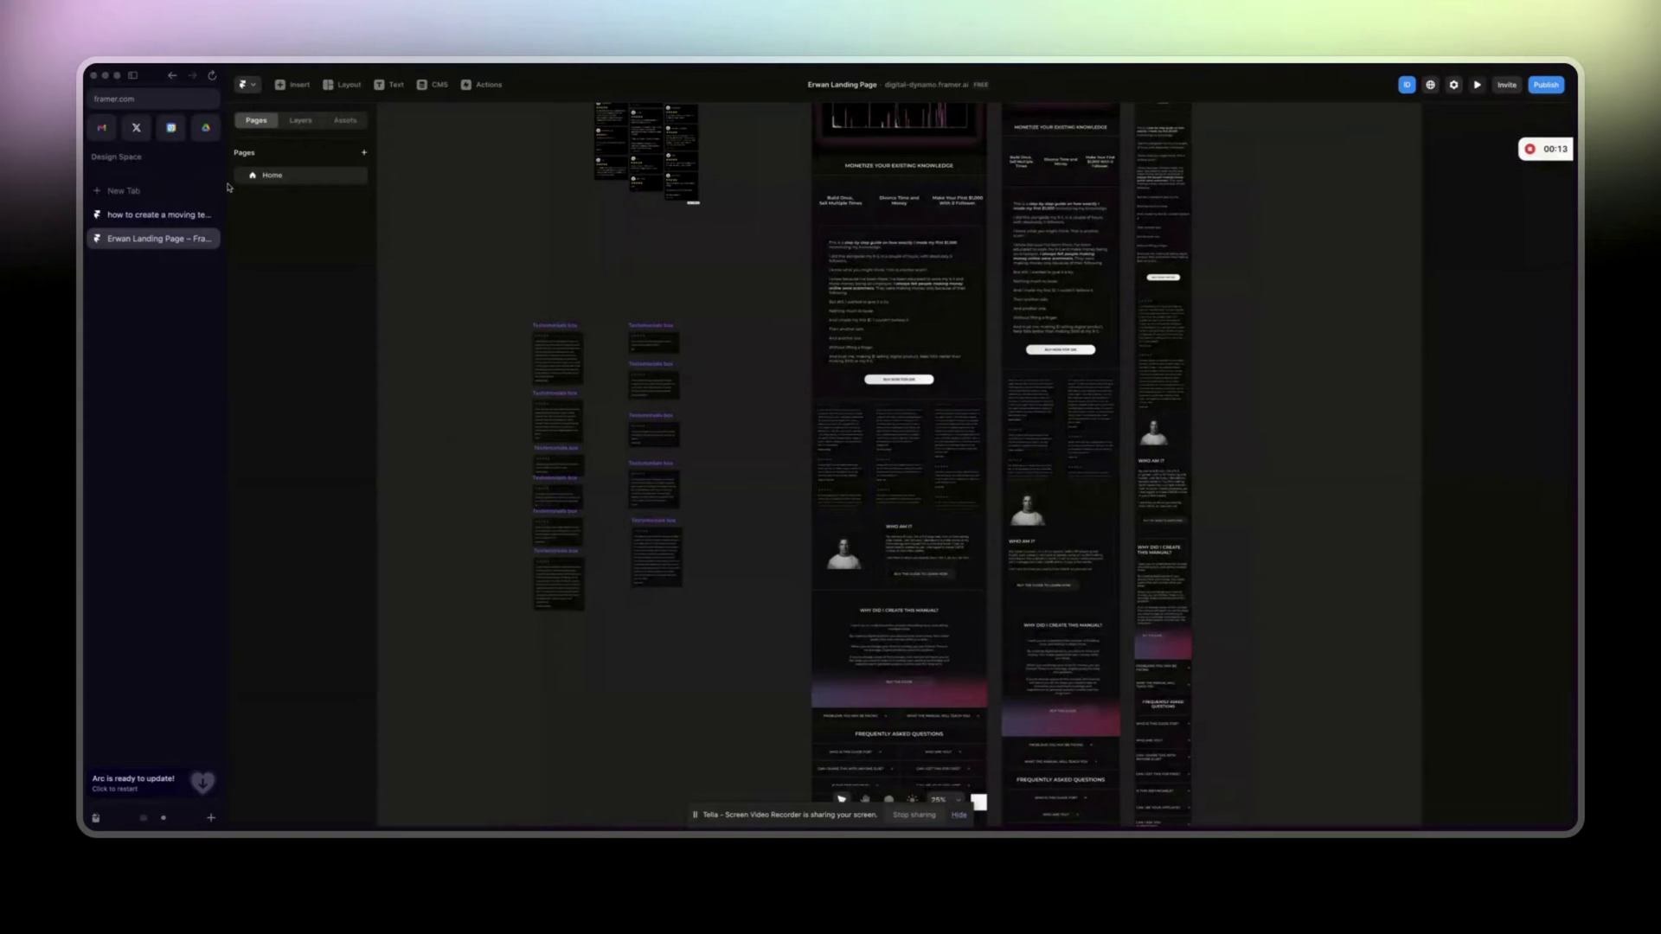
Capitalise the testimonial project's title so it starts with 'H'.
click(156, 215)
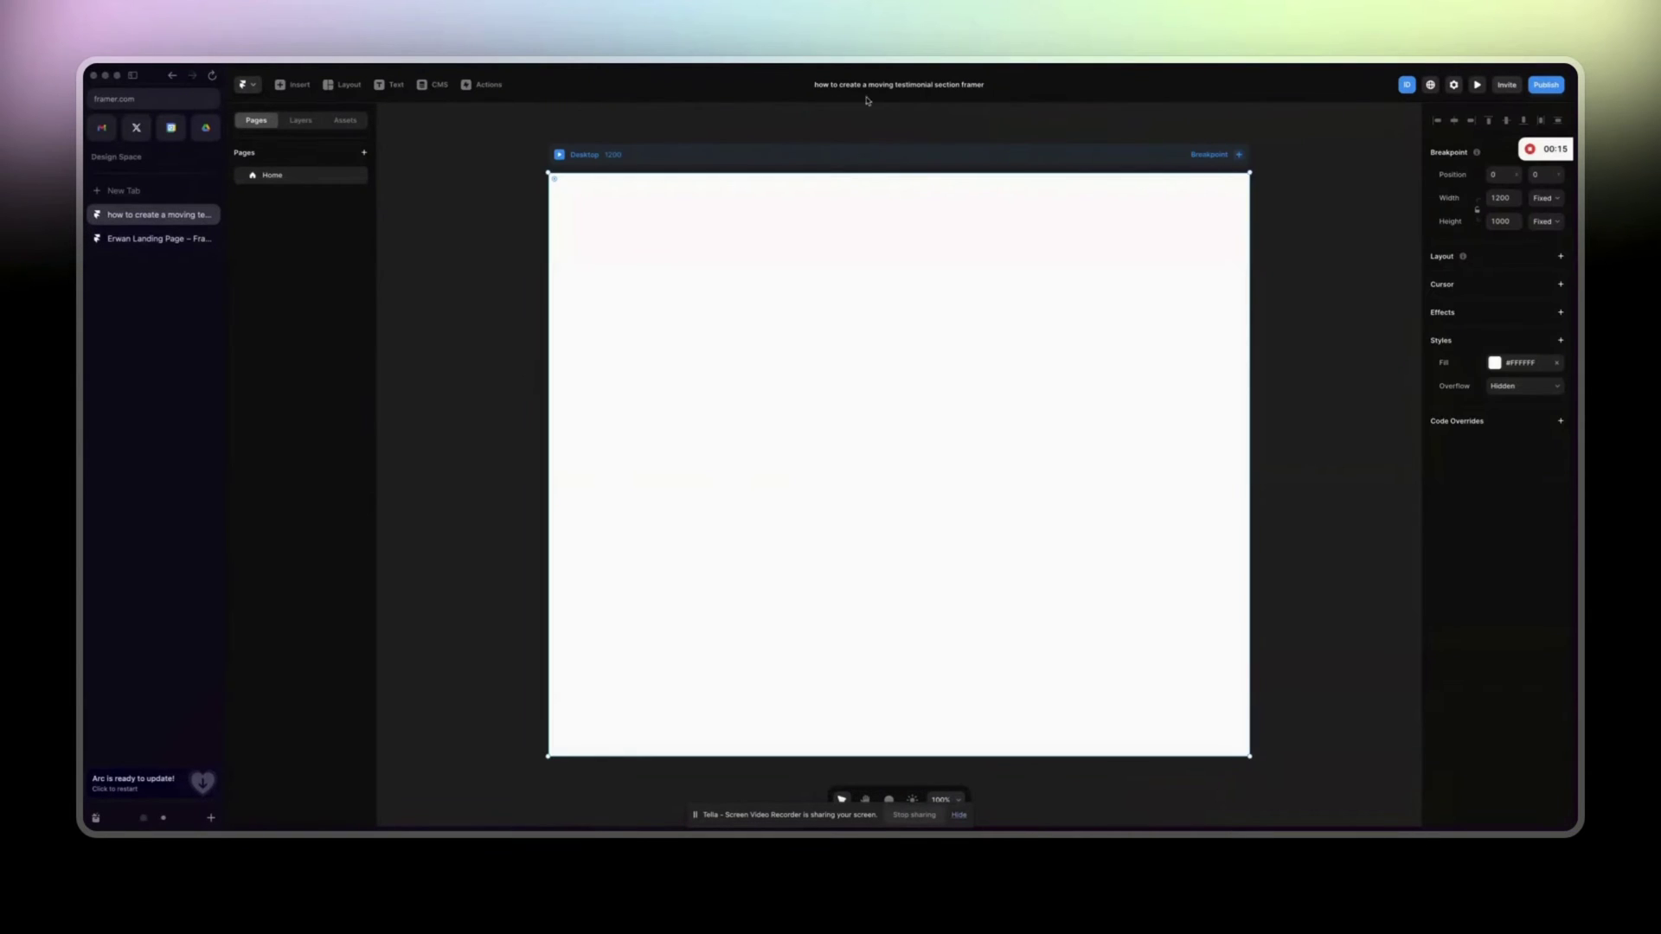
click(818, 87)
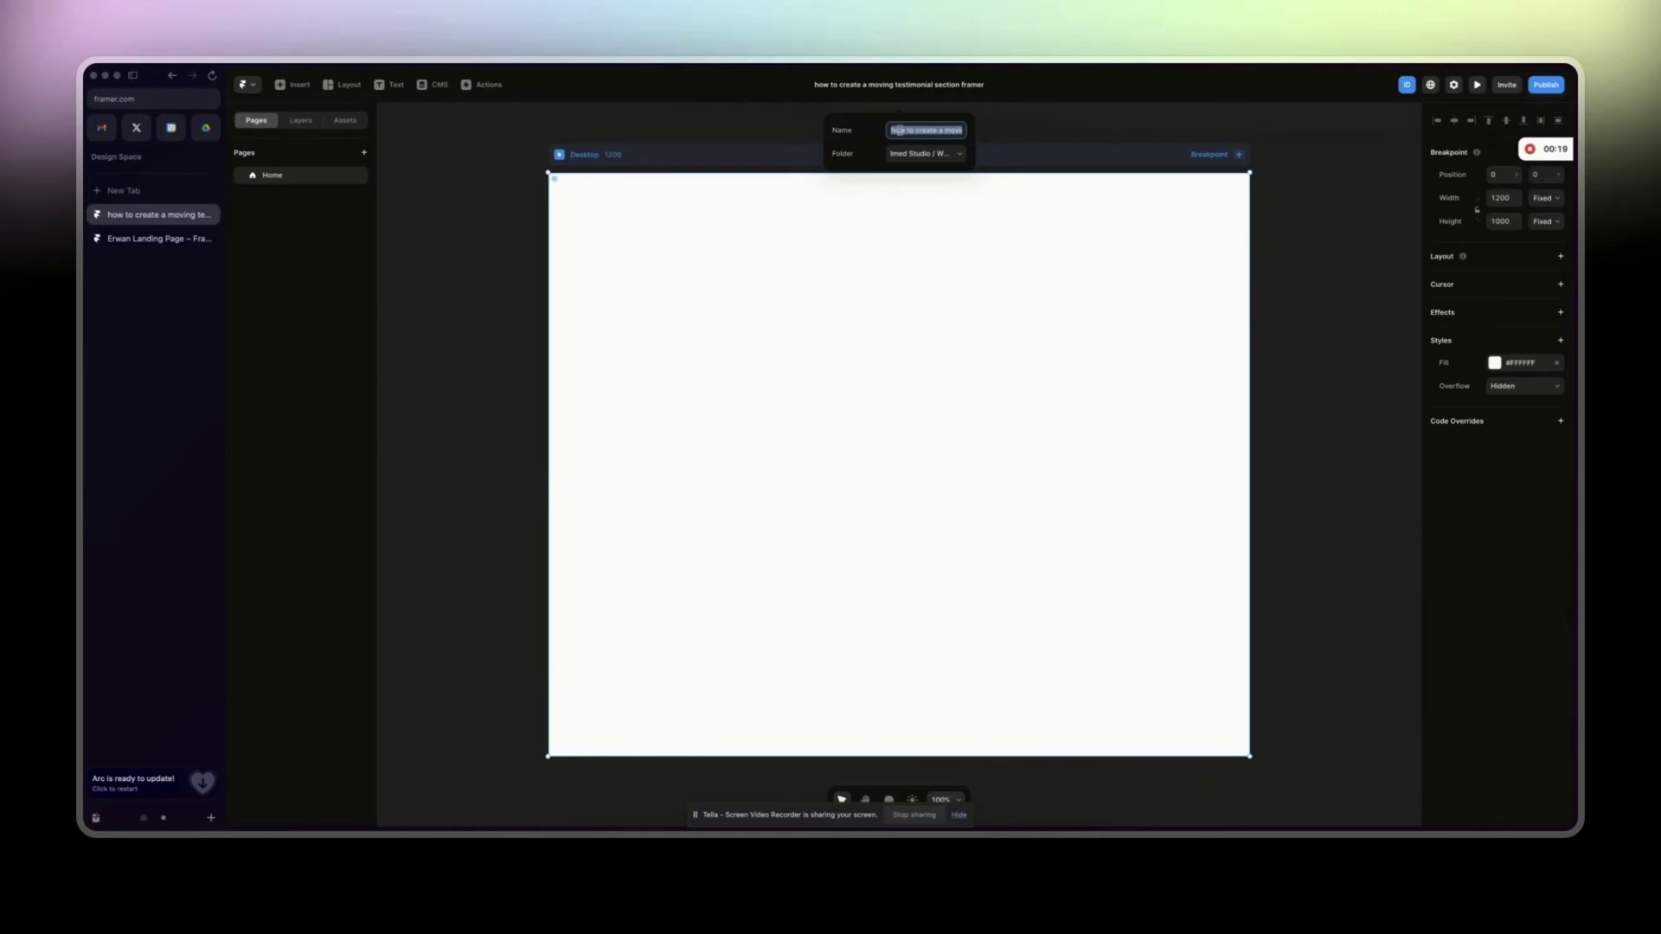
click(896, 132)
key(BackSpace)
text(H)
click(812, 275)
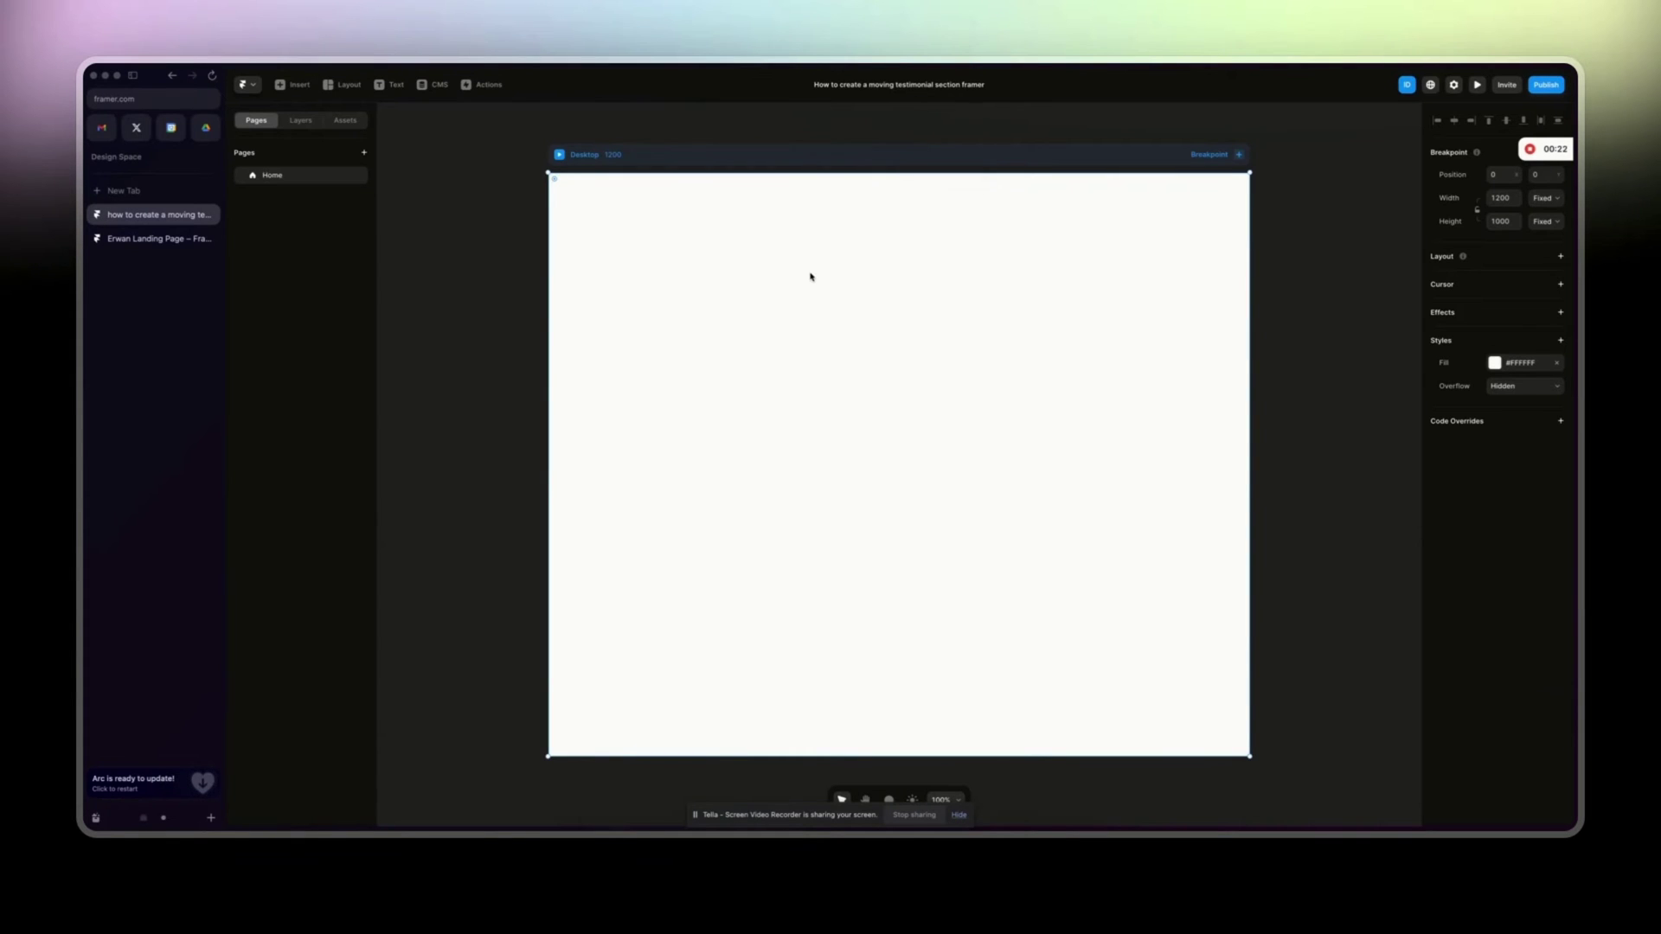
Set the Desktop frame's fill to near-black #050505.
click(142, 239)
key(shift+0)
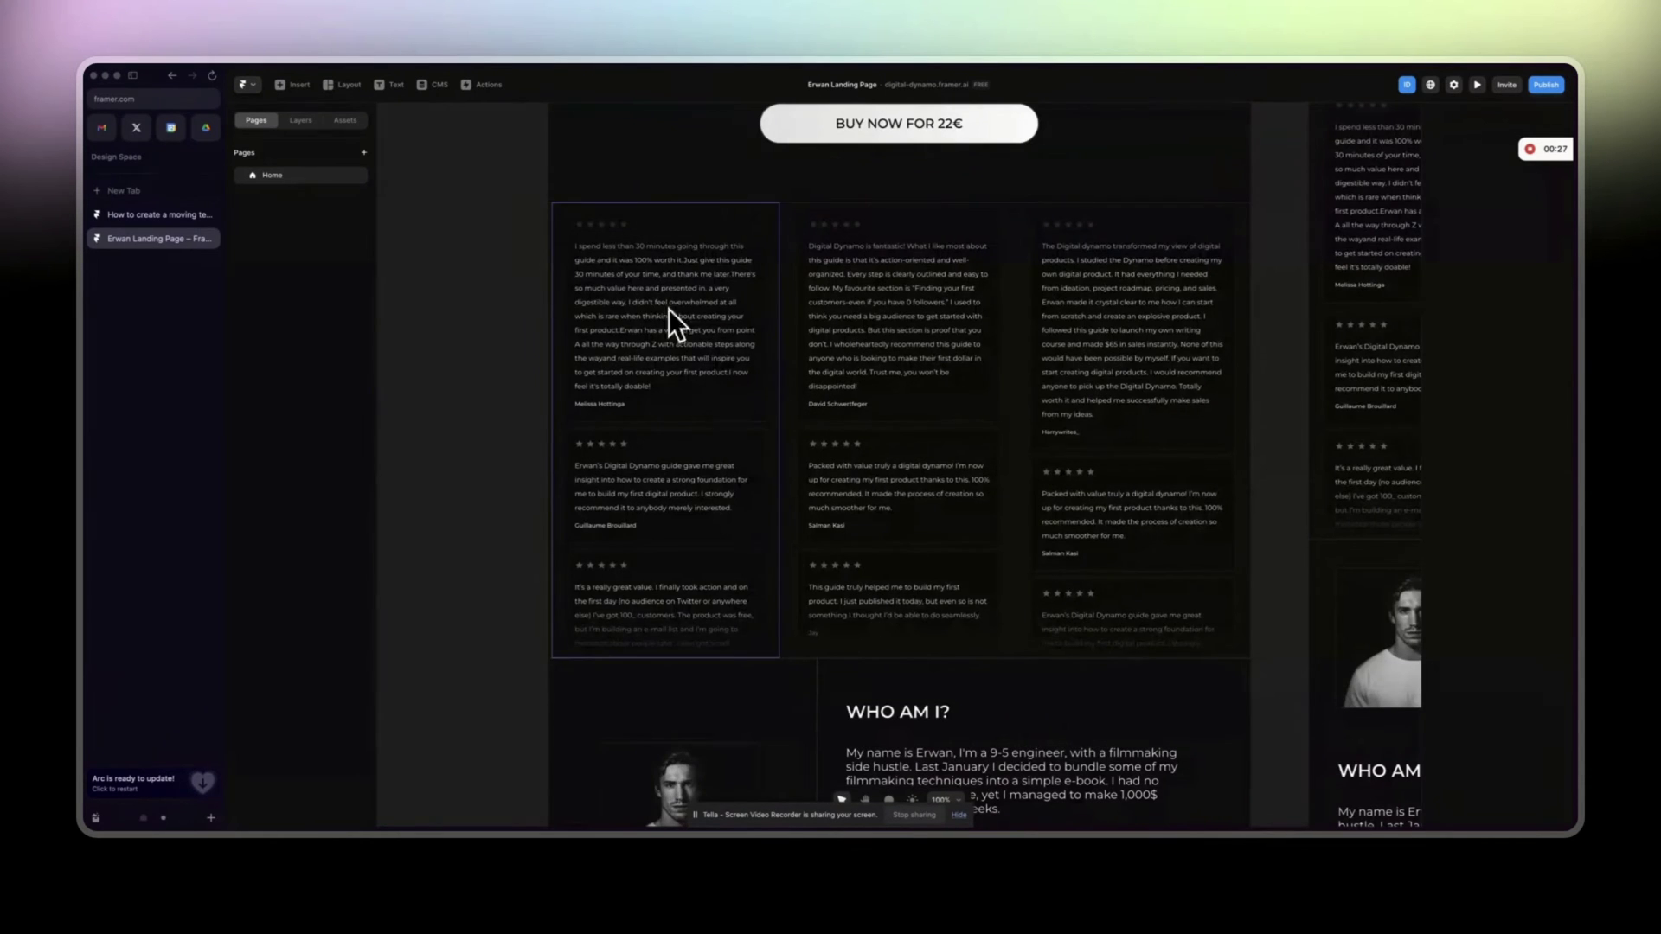
click(185, 221)
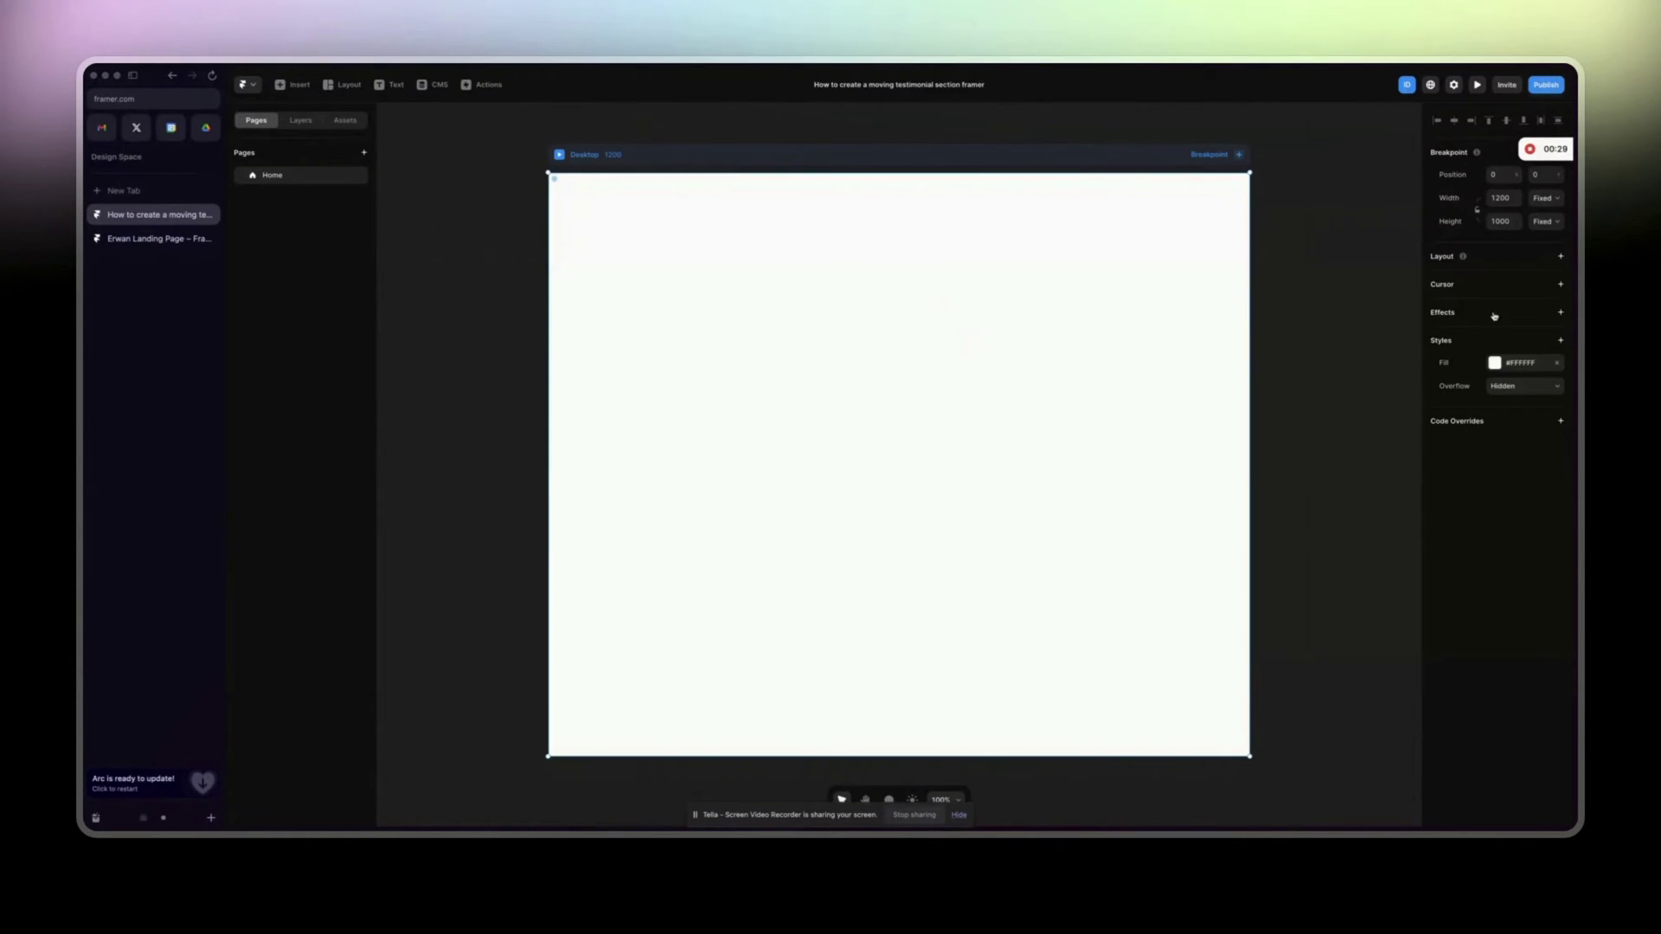
click(1501, 366)
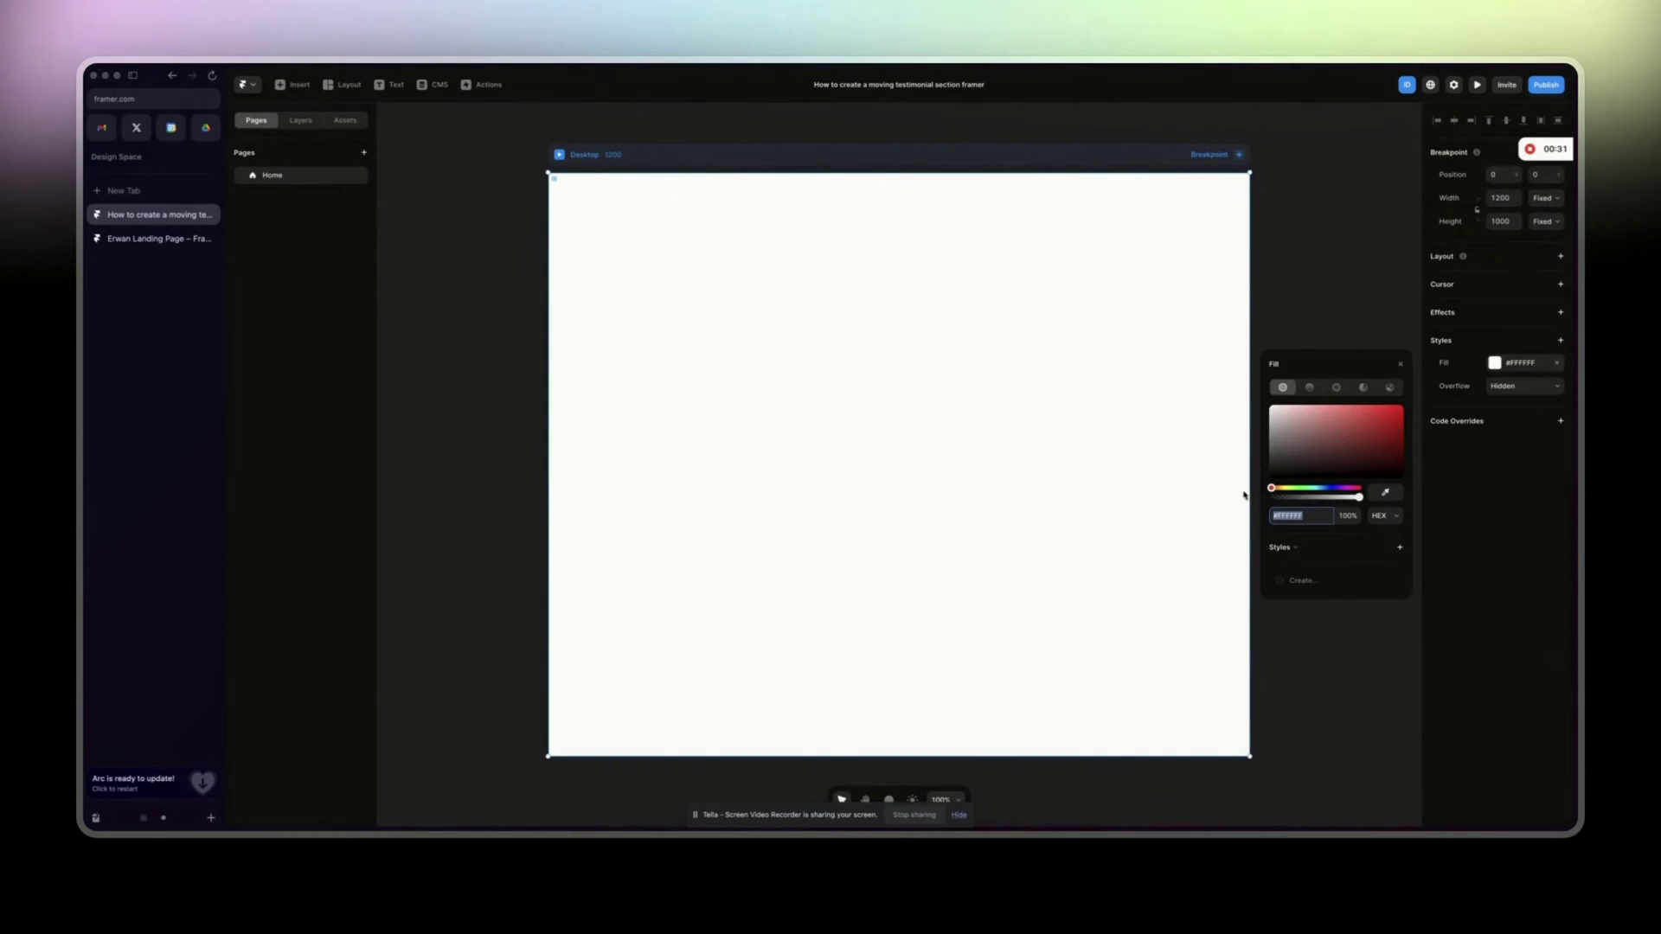
drag(1275, 465, 1270, 477)
click(454, 339)
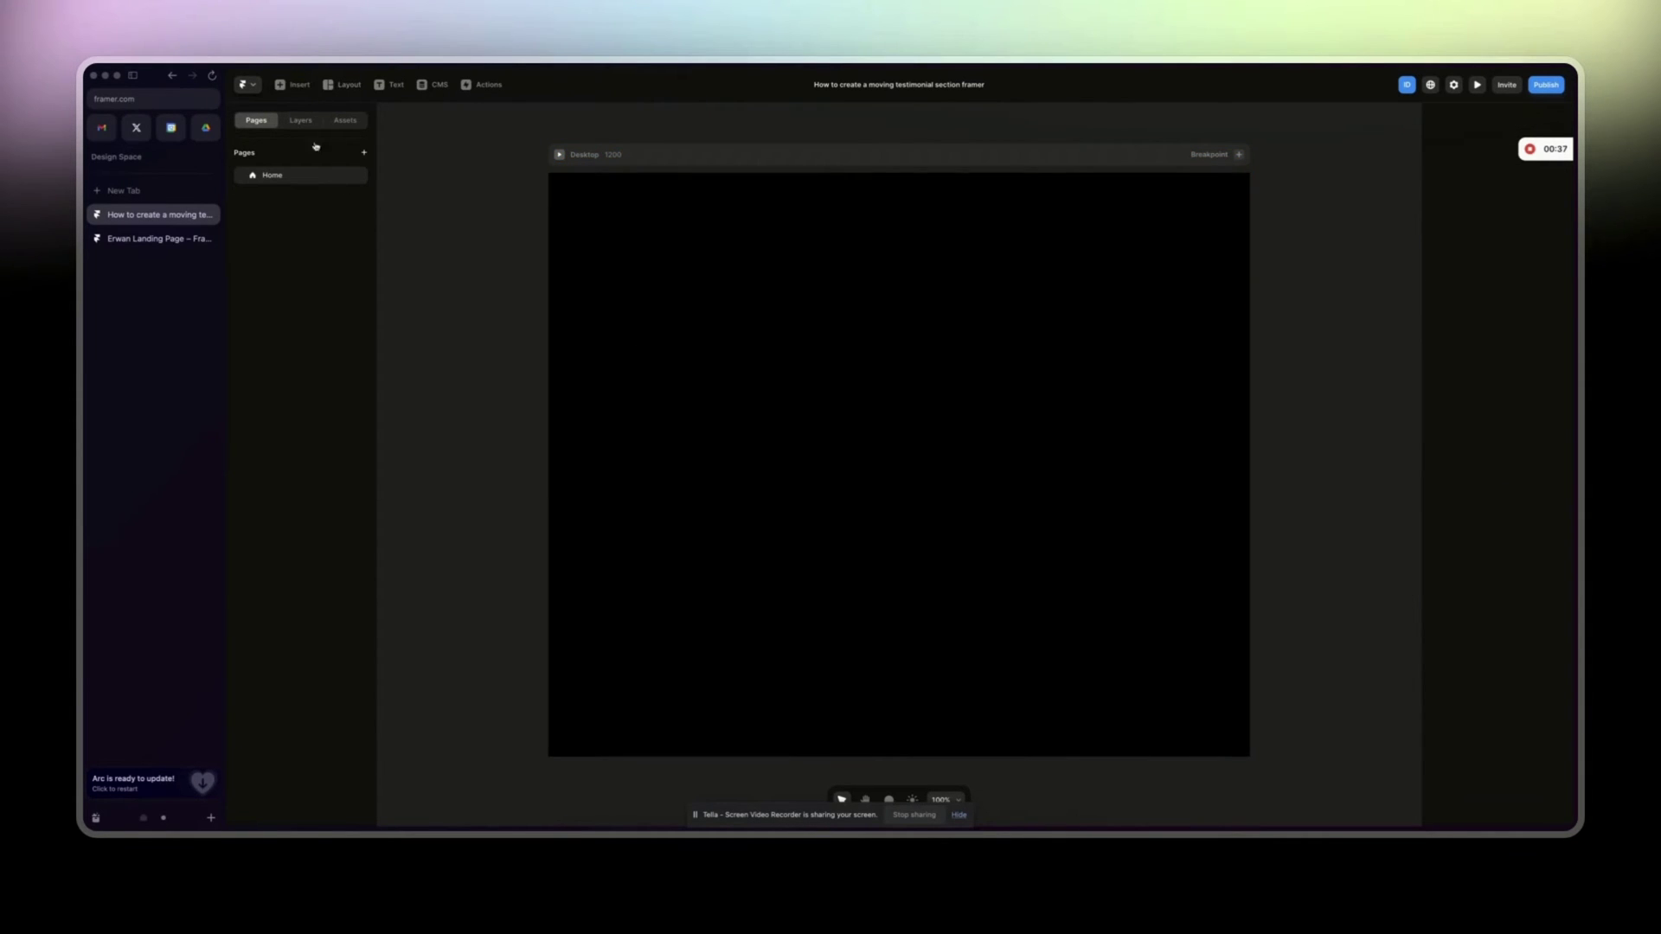
Add a text layer in the Desktop frame, colour it #FFFFFF and set its font to Montserrat.
click(291, 127)
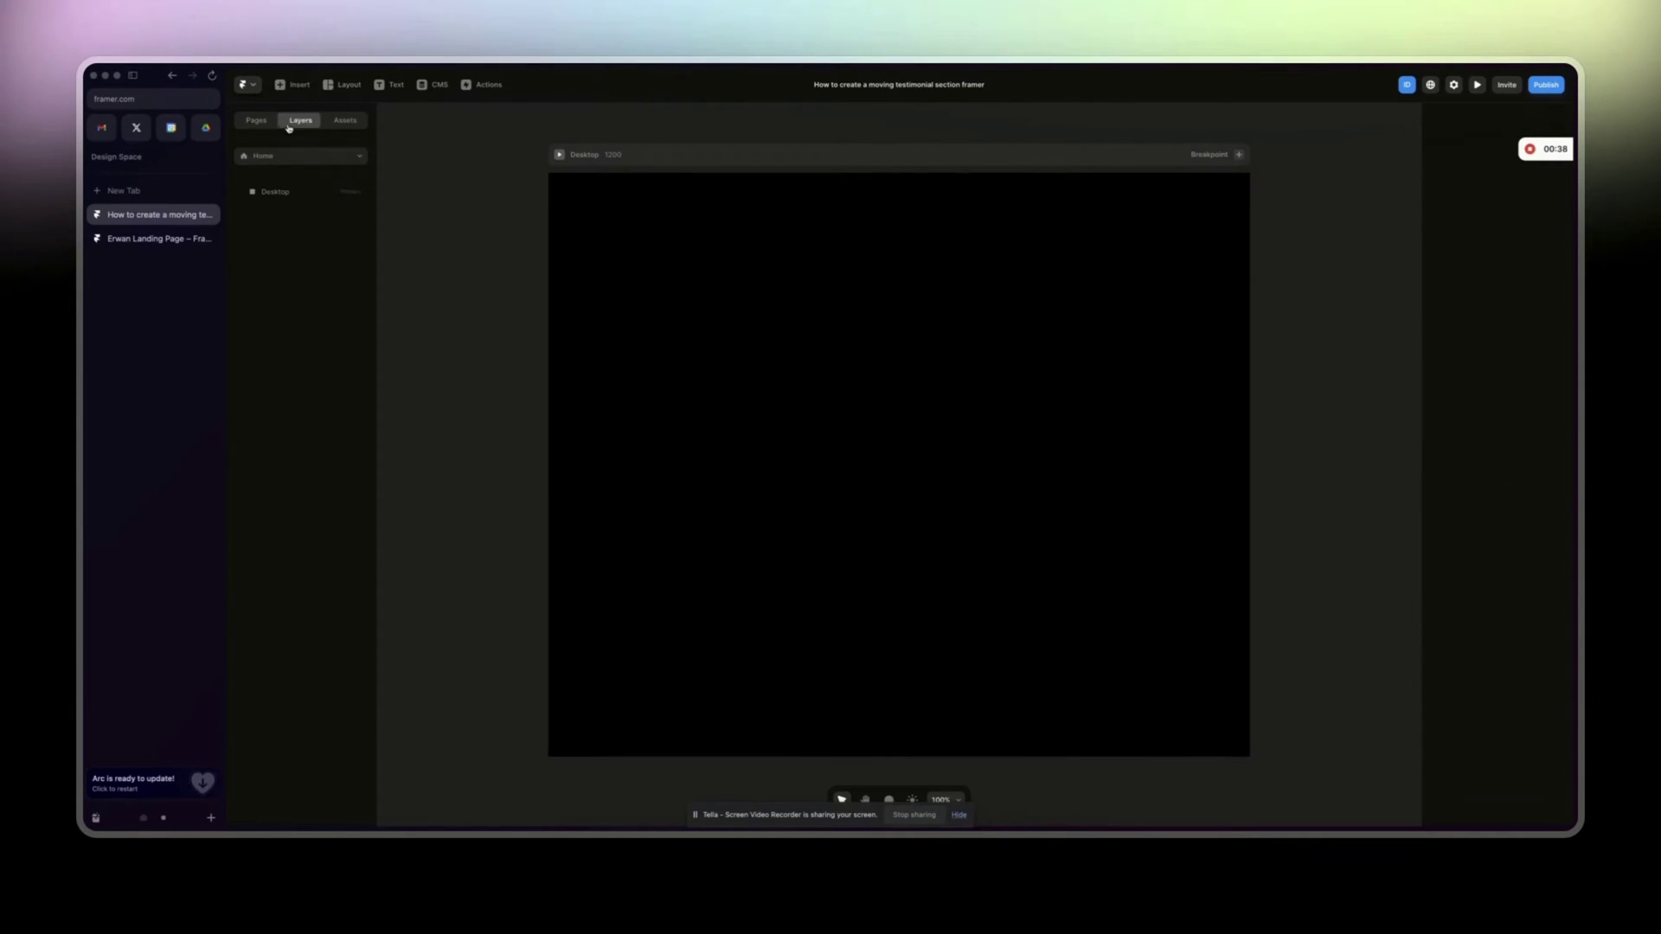
click(391, 85)
click(773, 351)
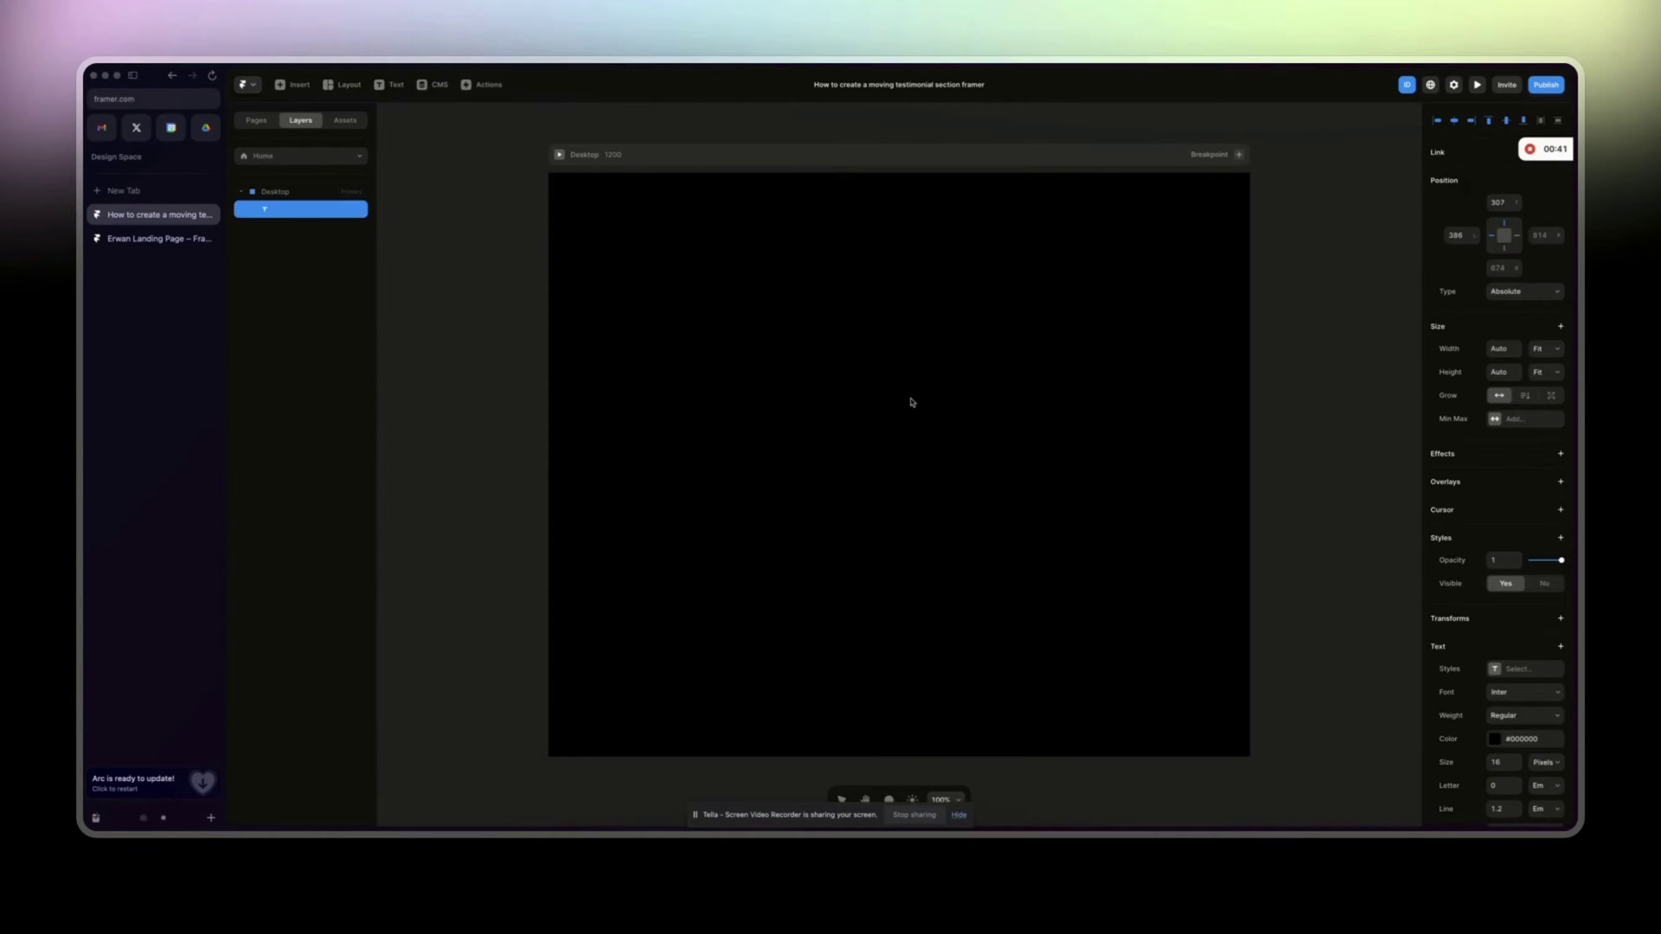
key(super+a)
click(1494, 739)
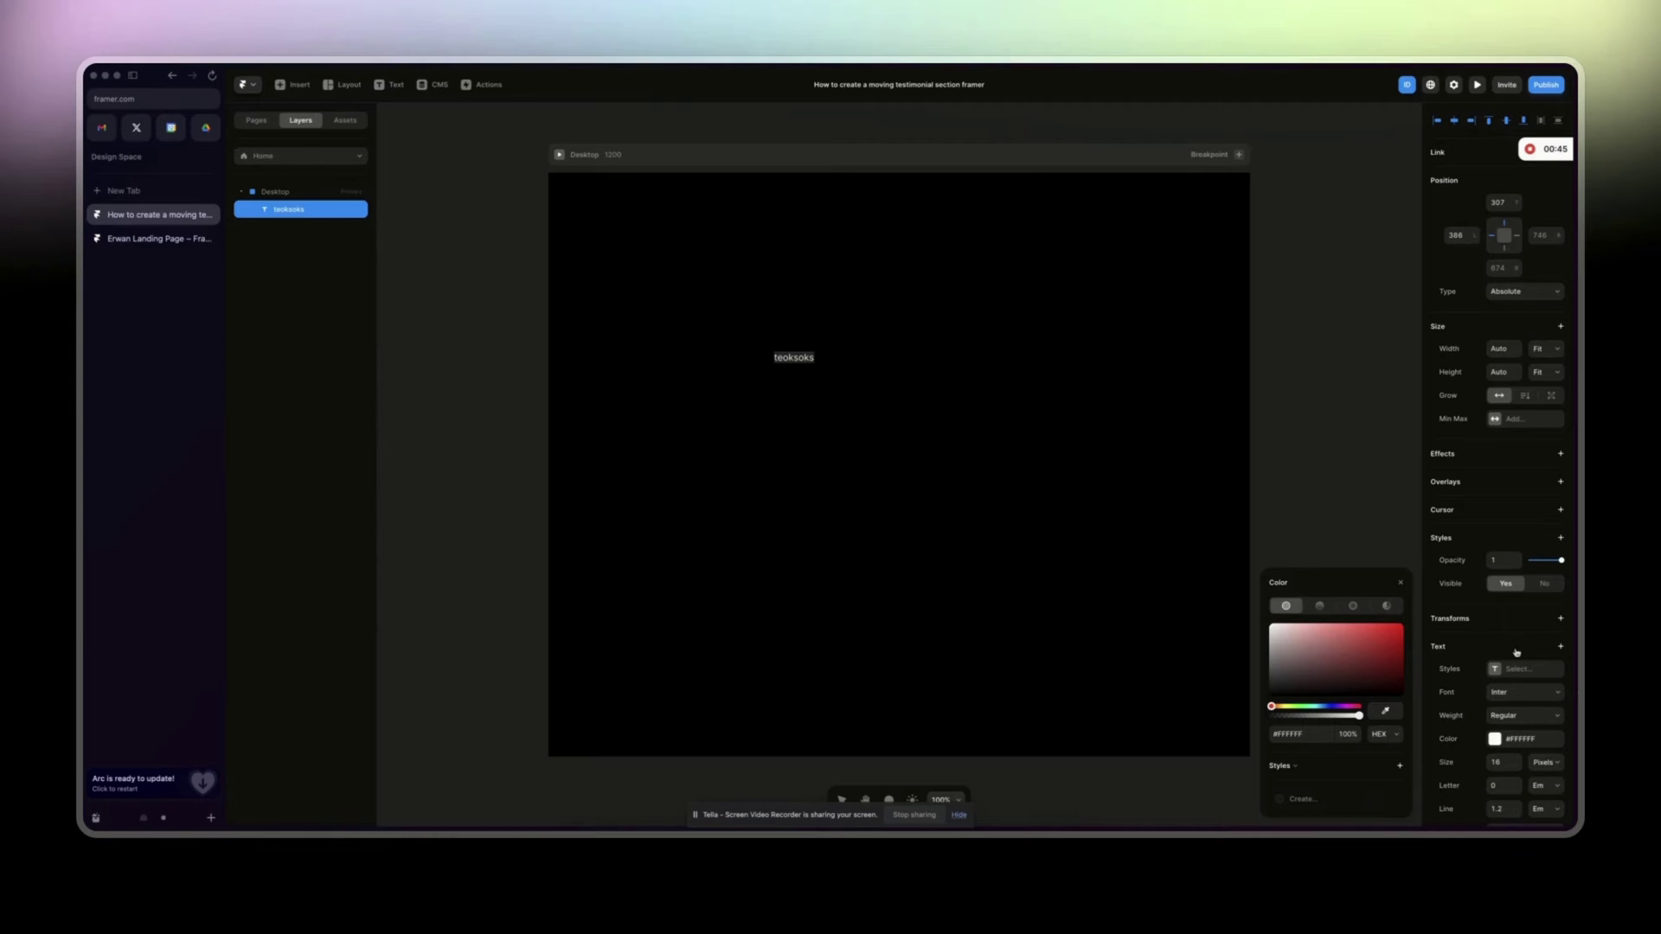
click(1511, 695)
text(montser)
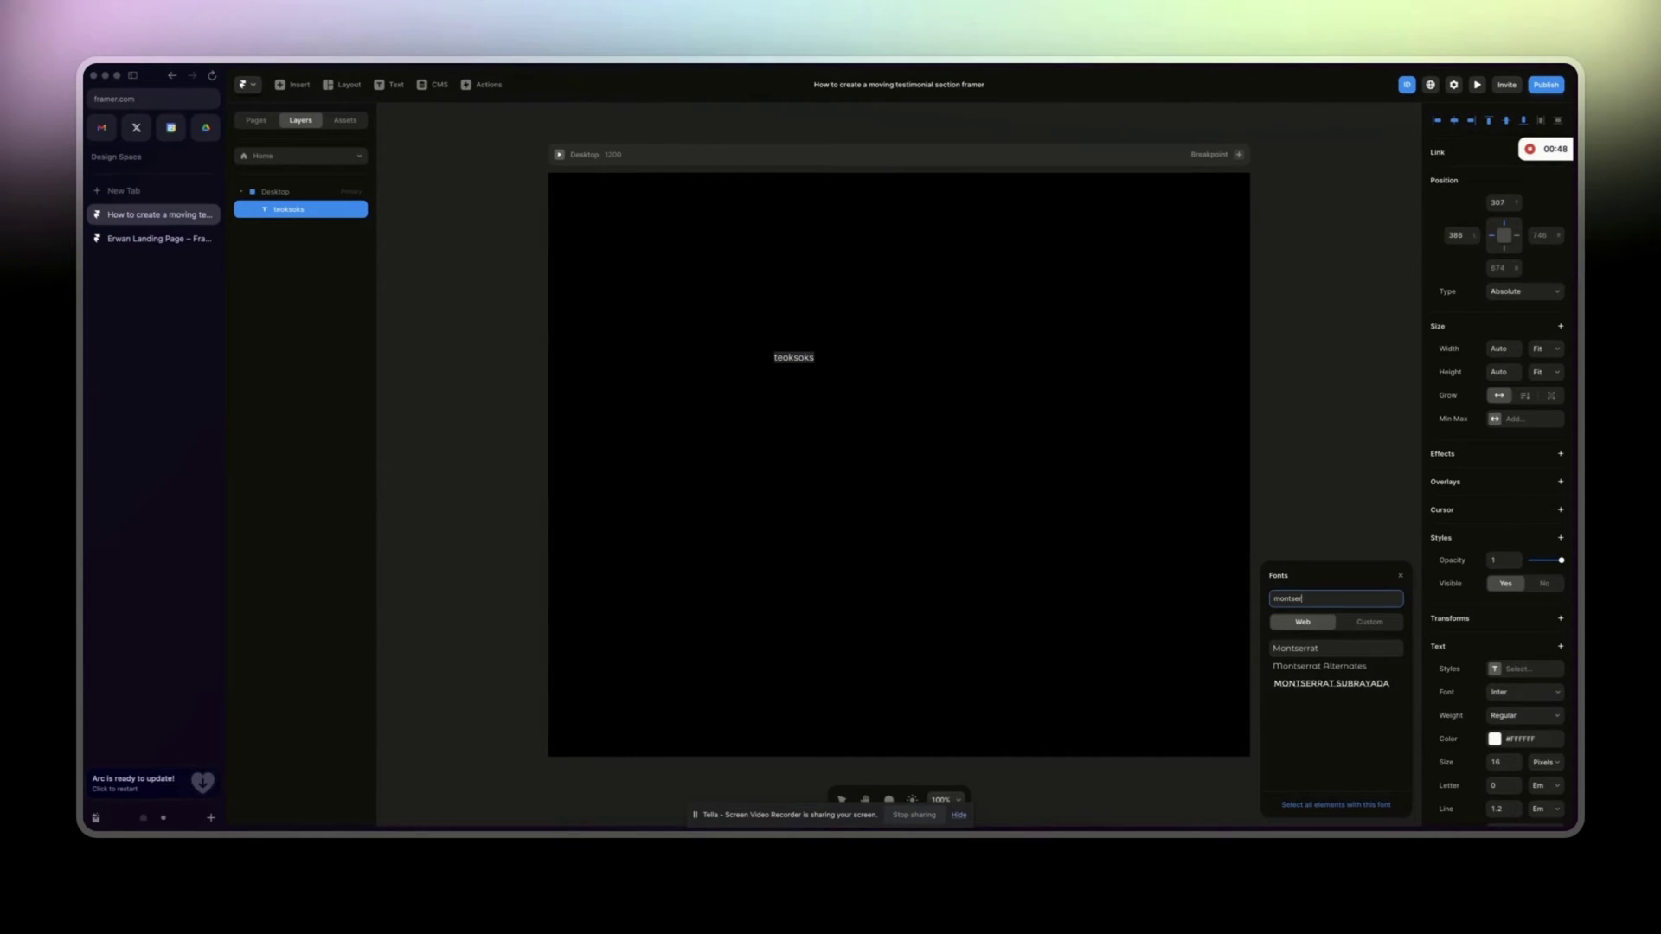
key(Return)
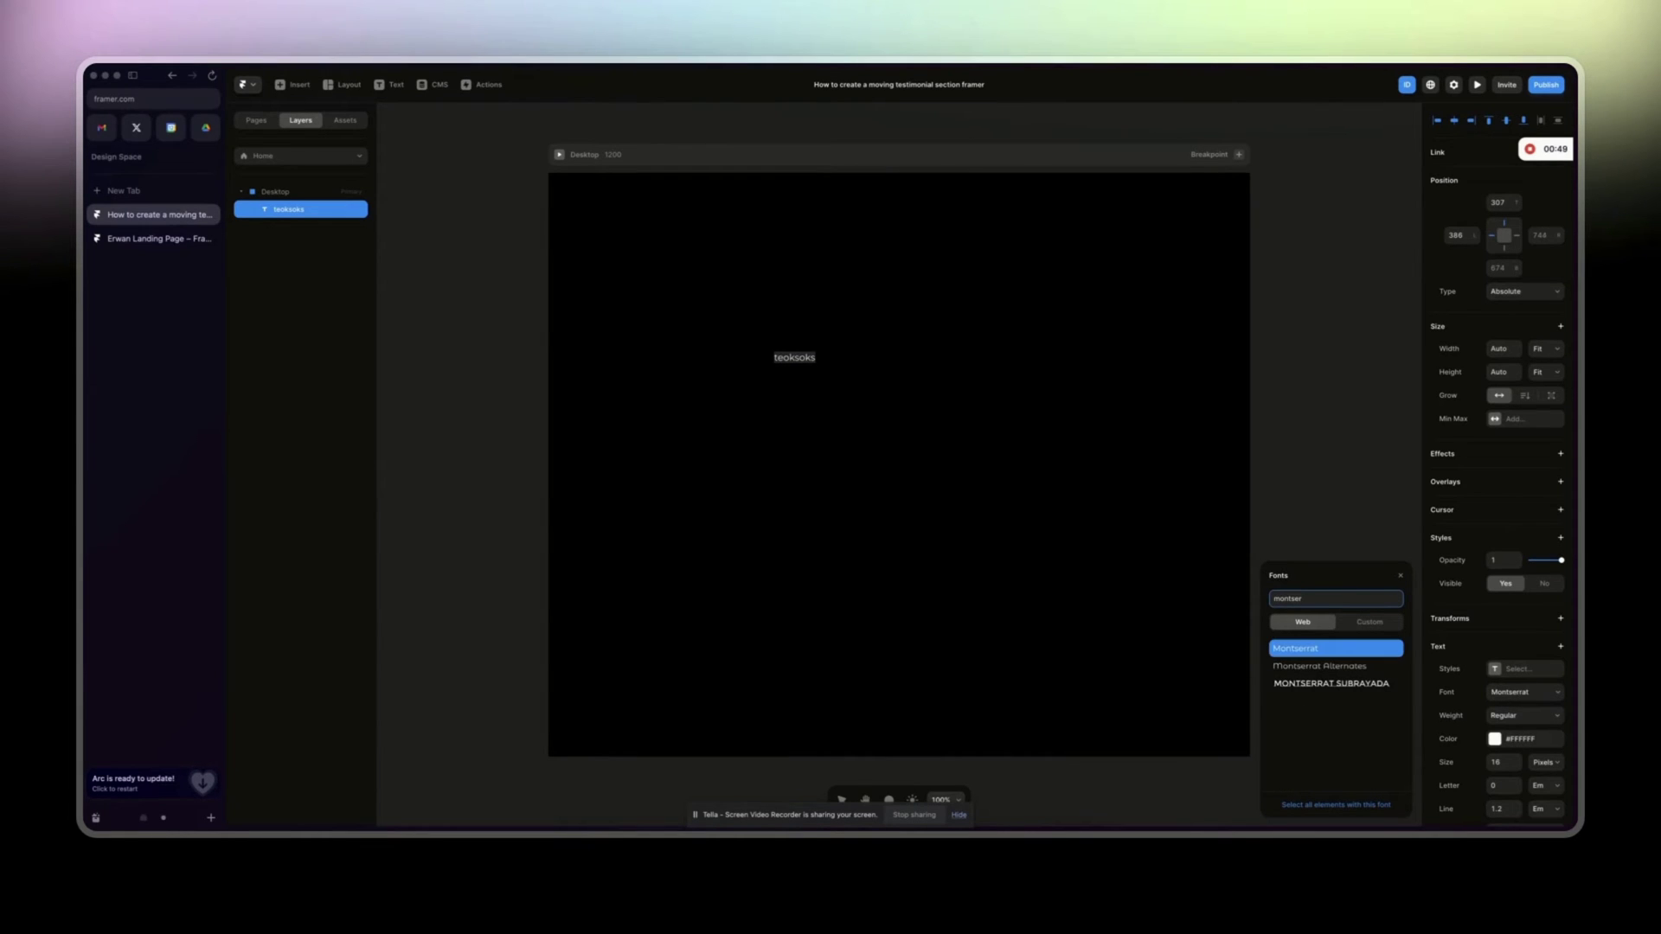
Open the landing page's testimonial box component and select its text layer.
click(149, 239)
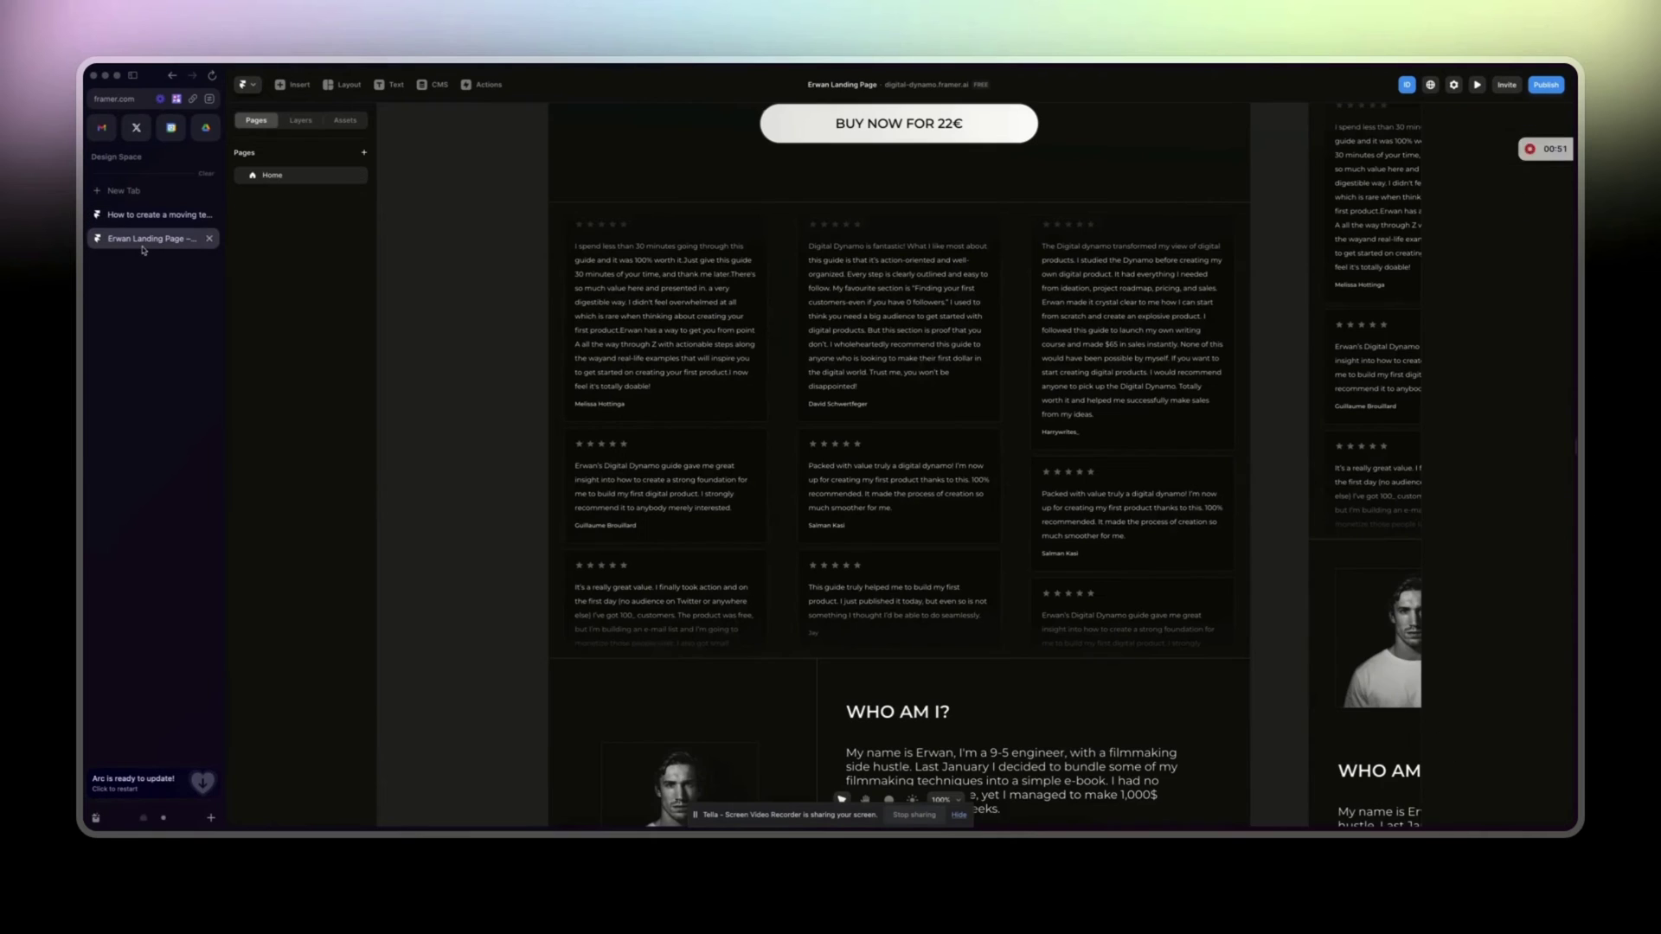
scroll(511, 456, left, 10)
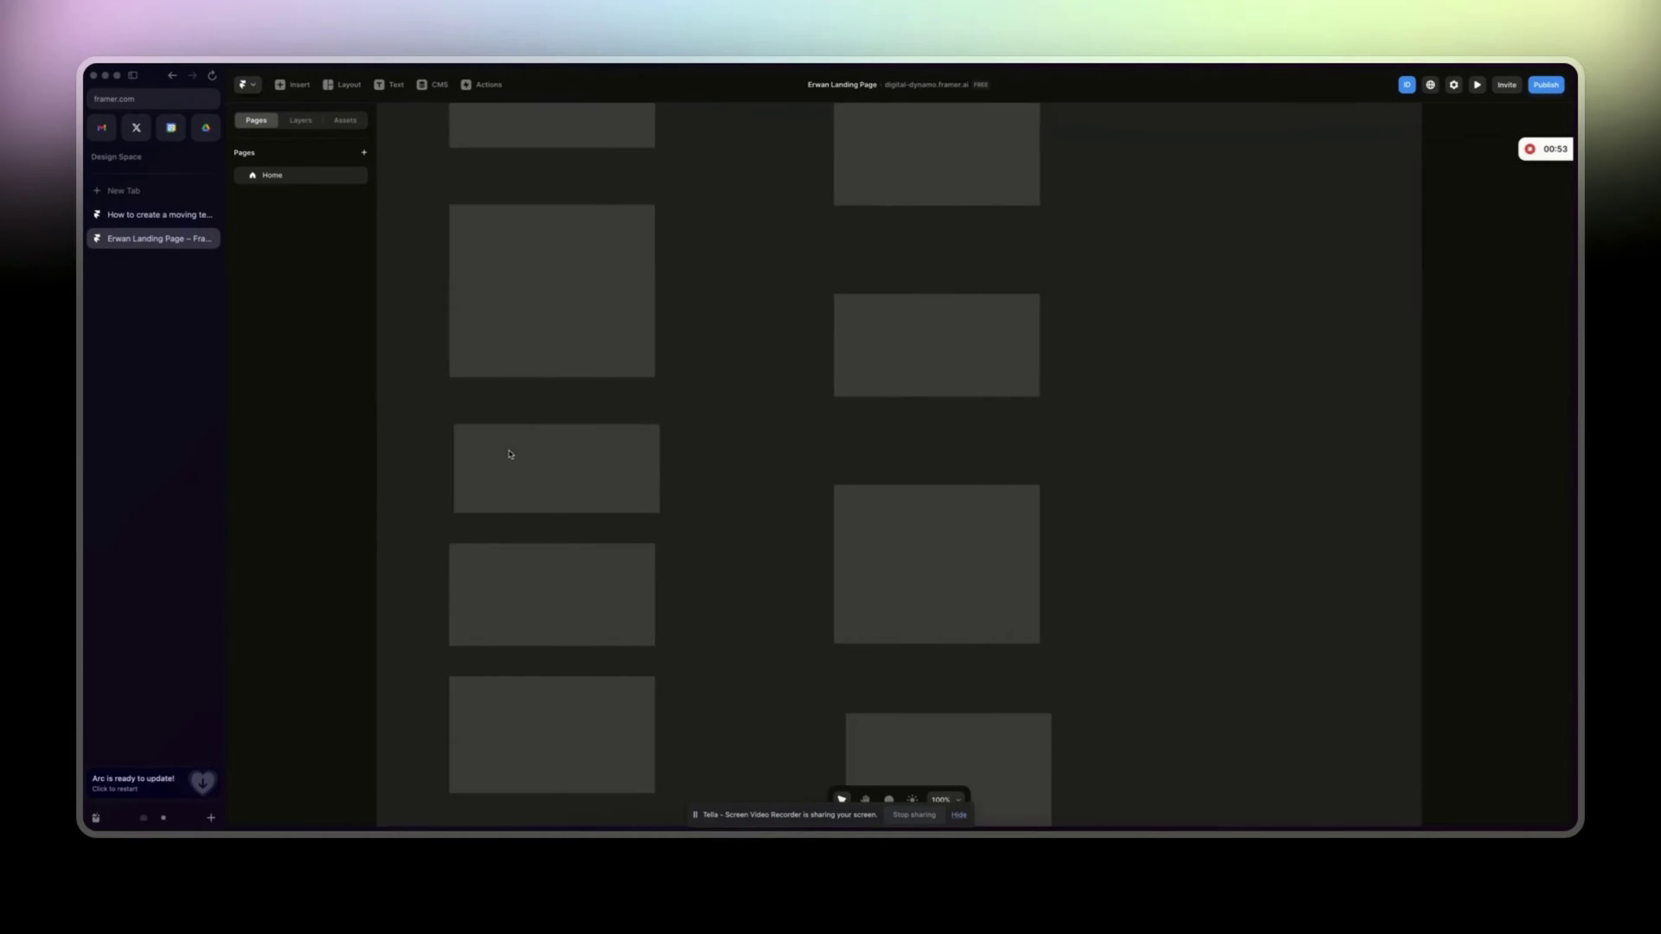
click(554, 280)
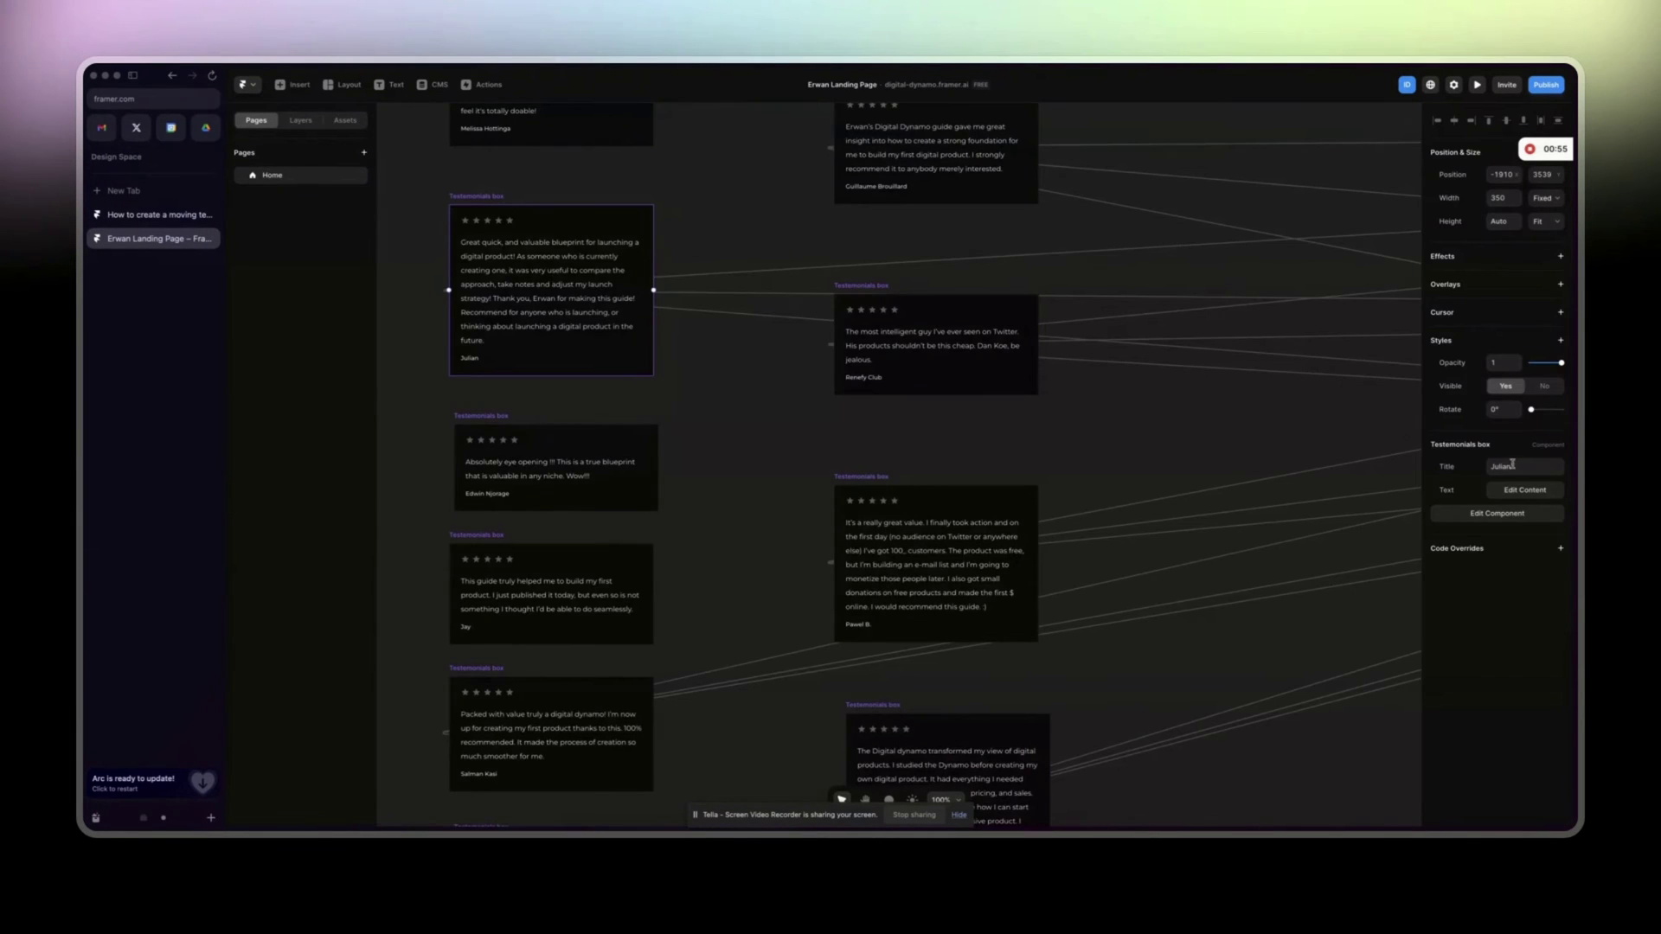
double_click(547, 295)
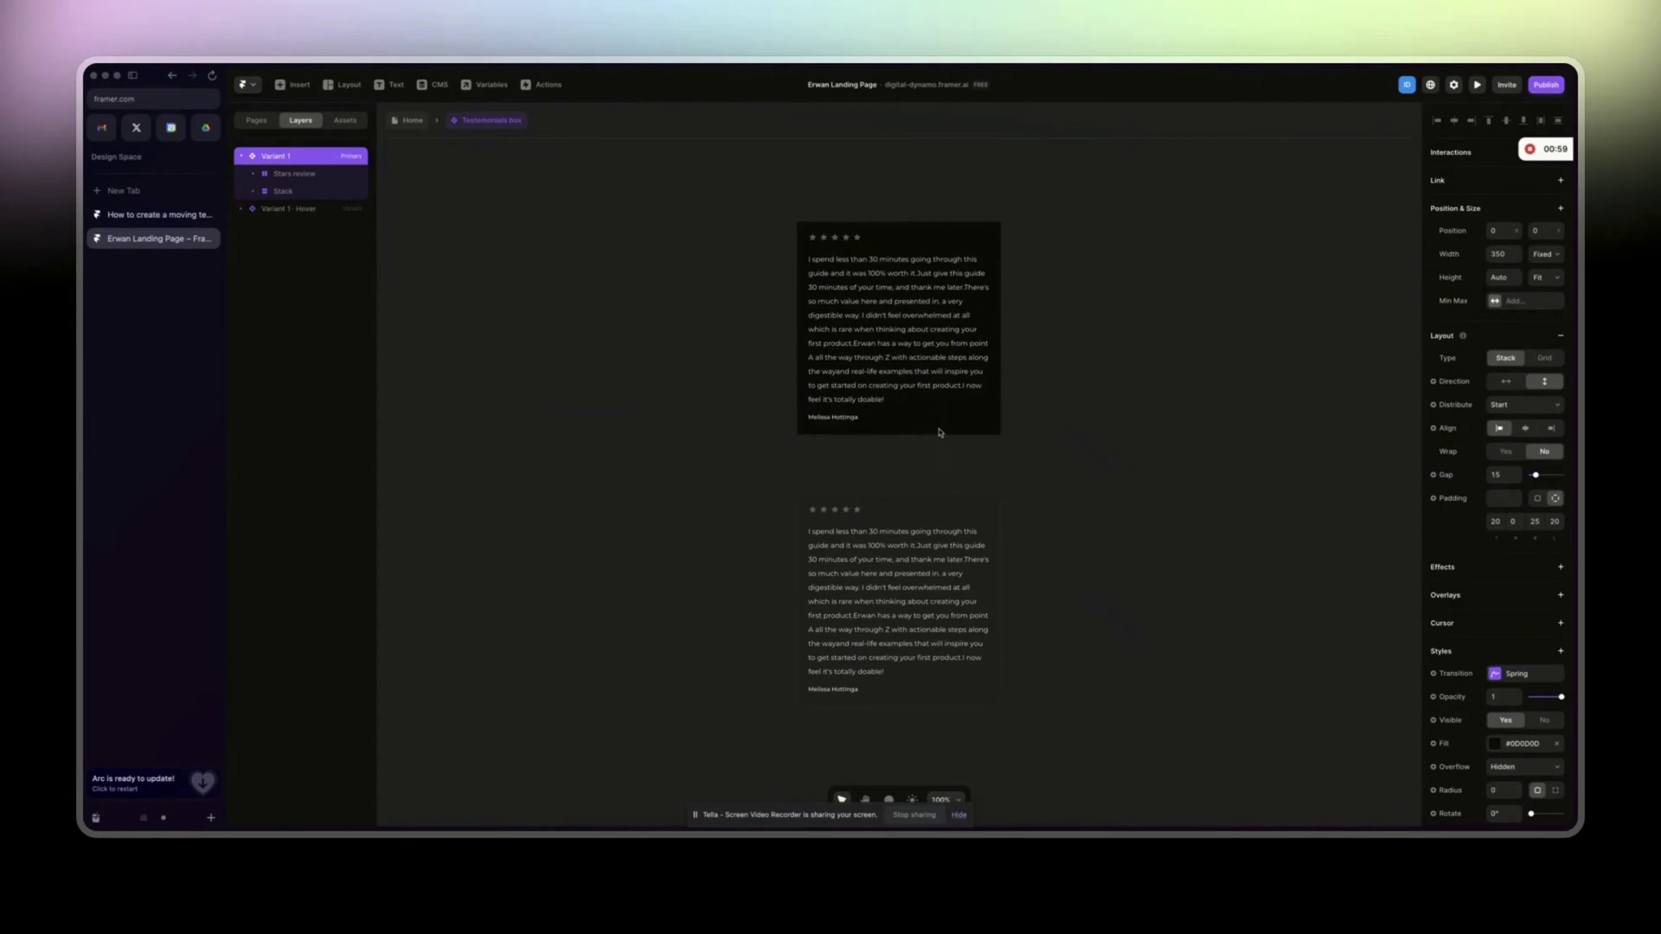
click(810, 344)
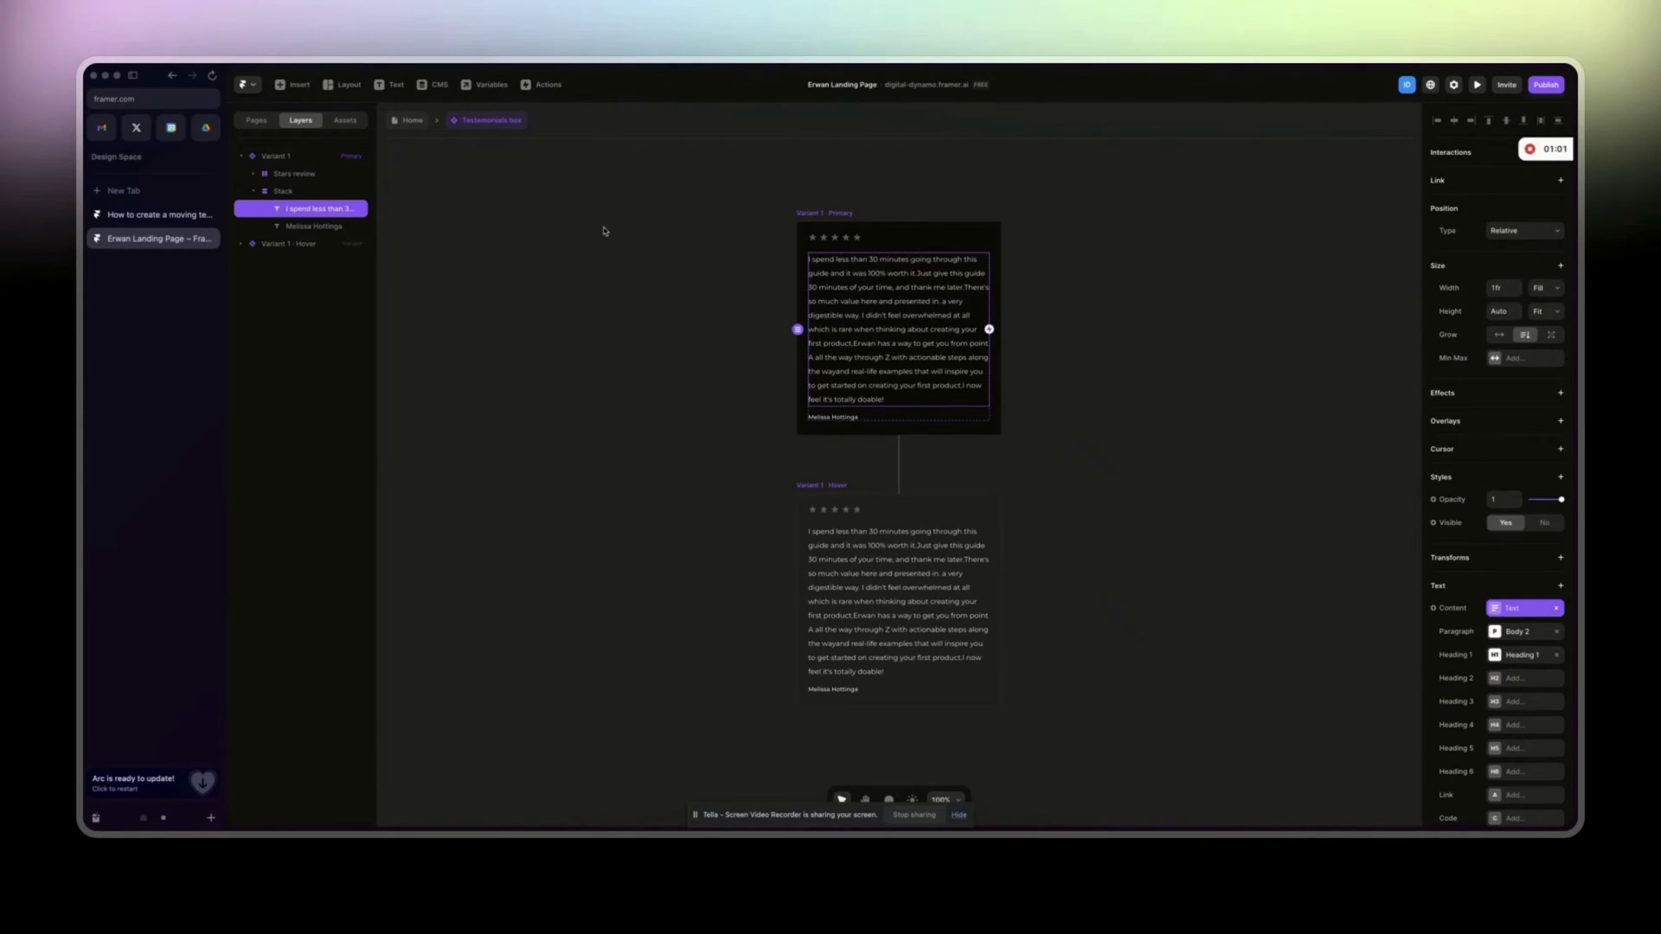
Copy the Text variable's default testimonial, then go back to the testimonial section project.
scroll(1466, 714, down, 5)
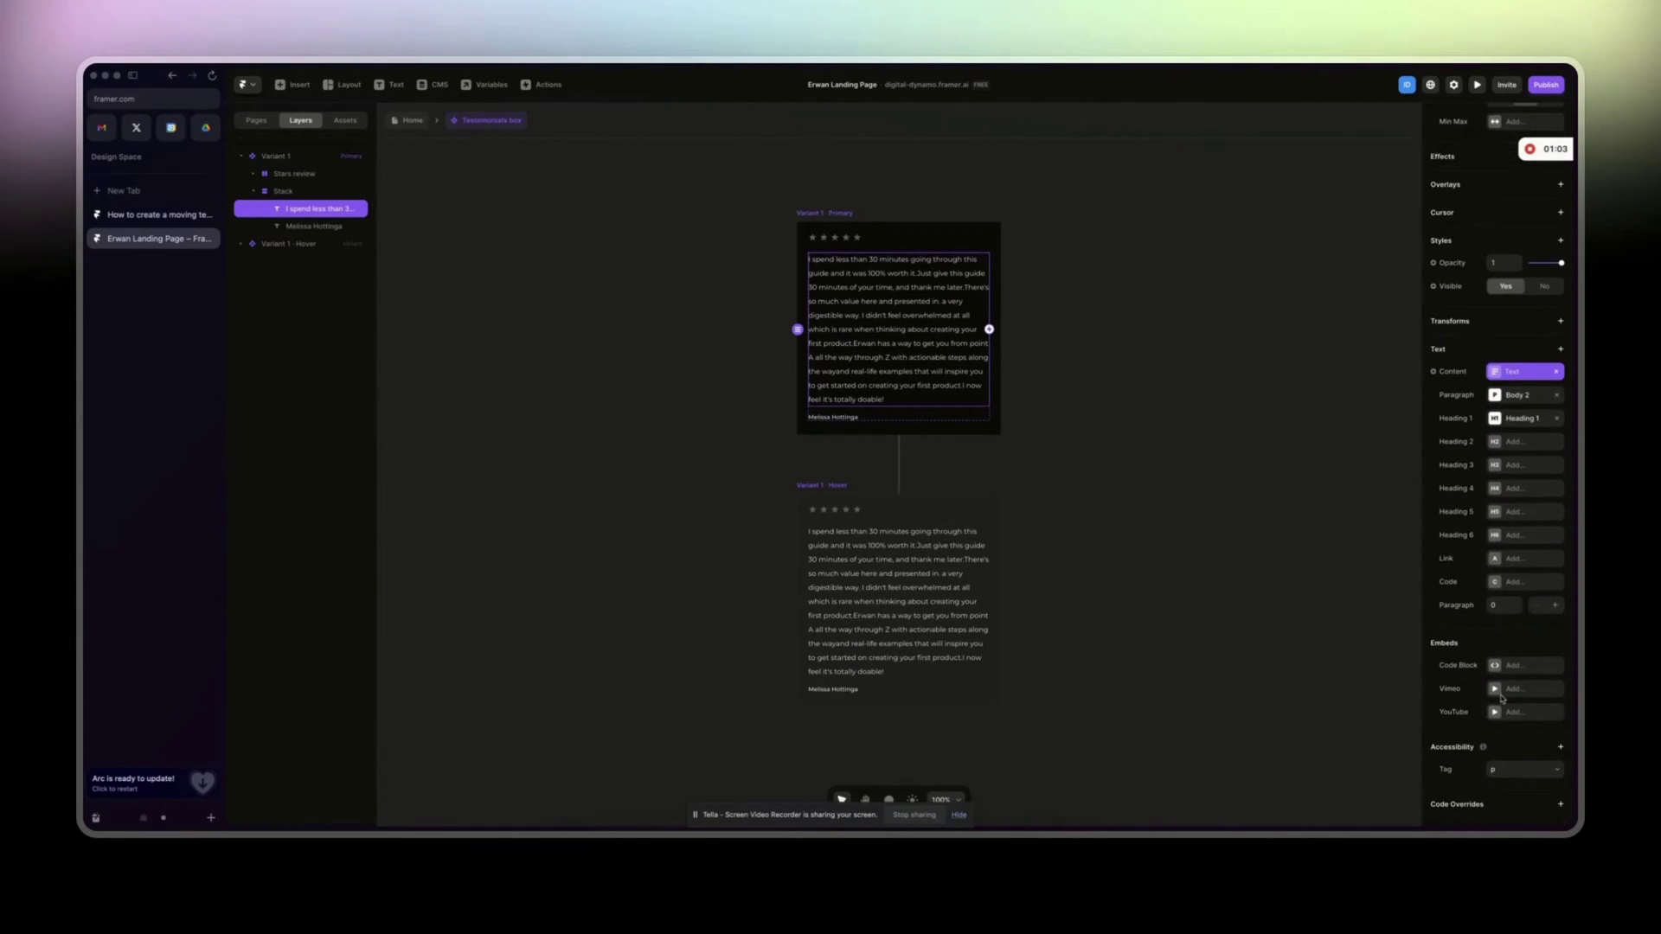
scroll(1501, 698, up, 5)
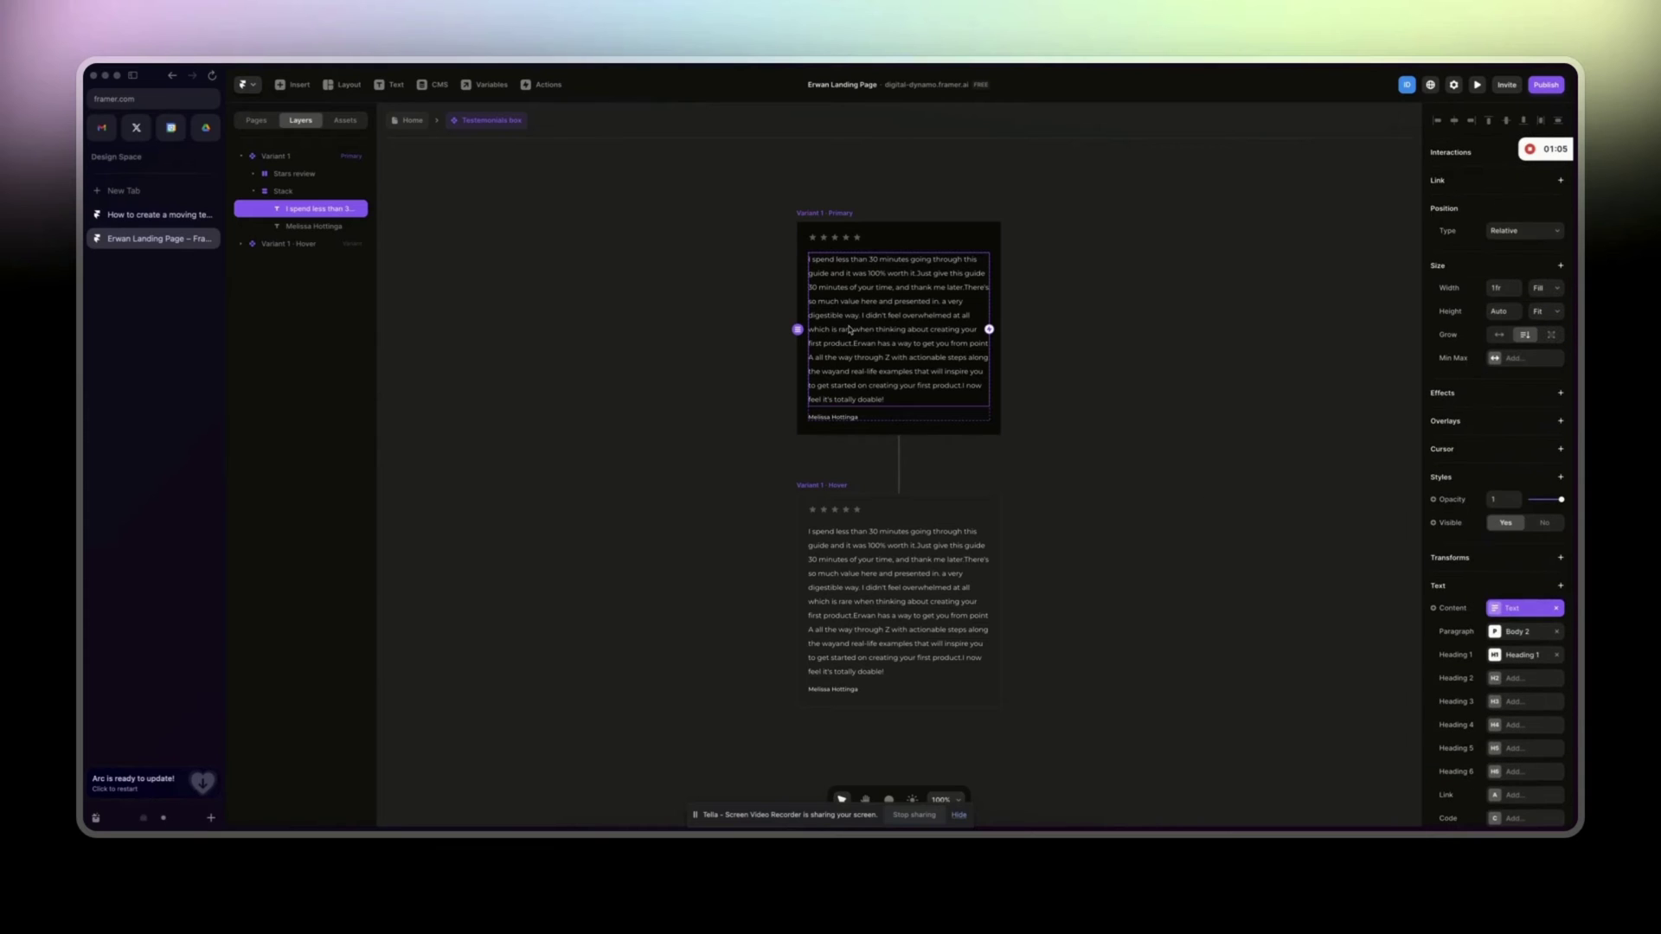
click(1000, 471)
key(ctrl+a)
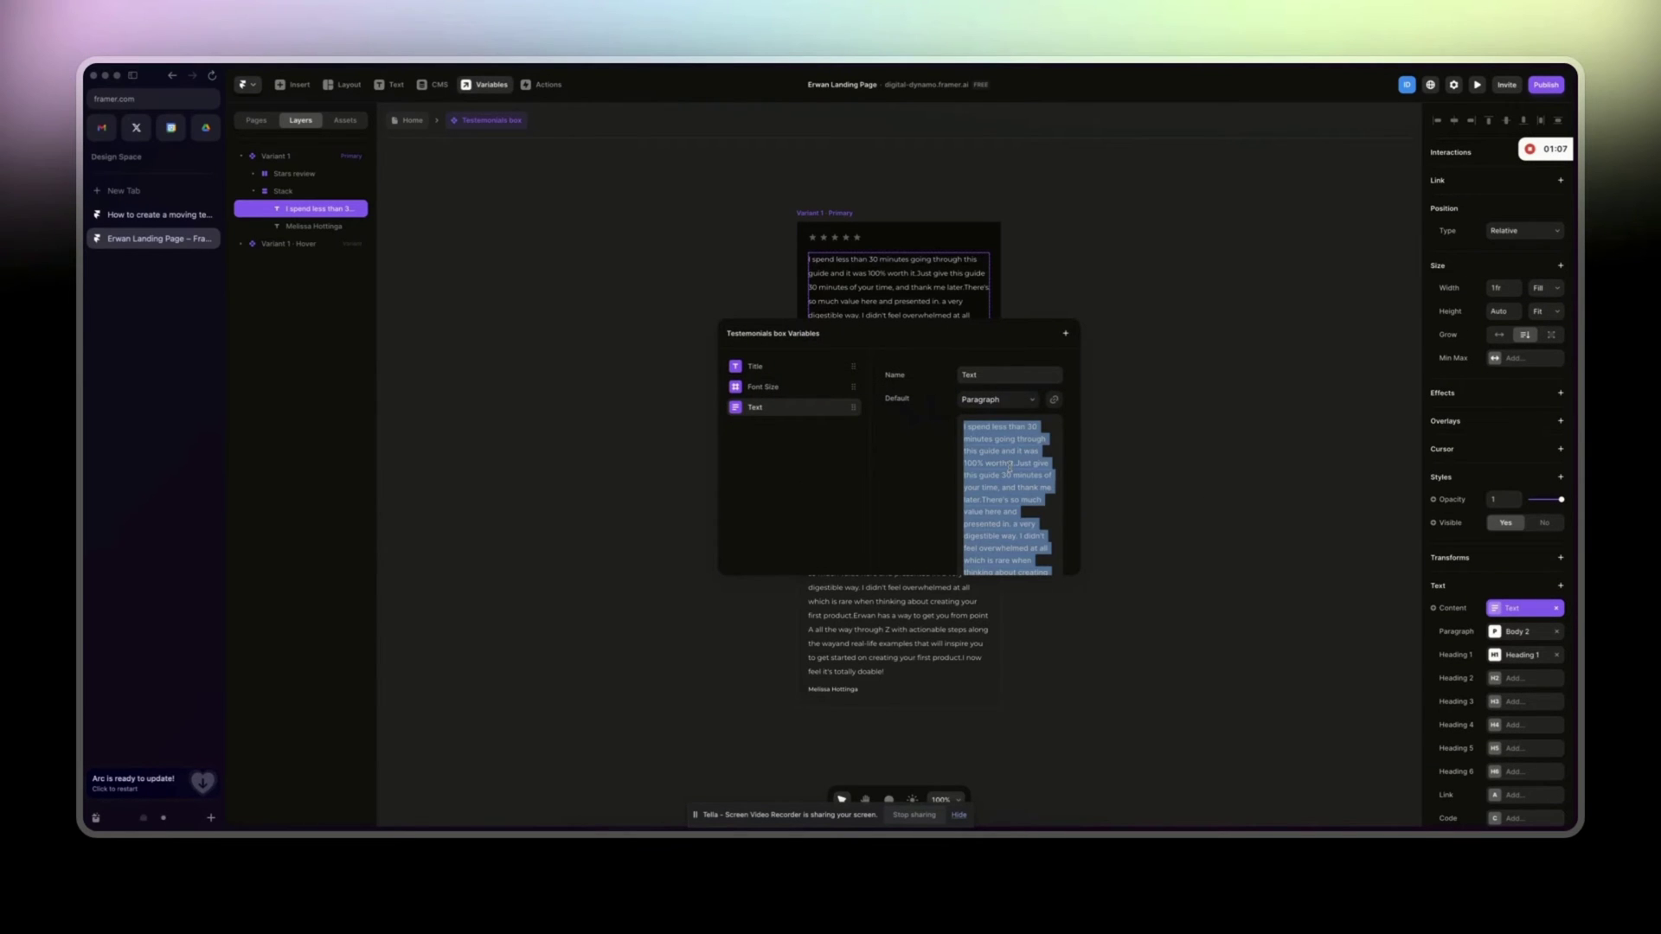
click(603, 378)
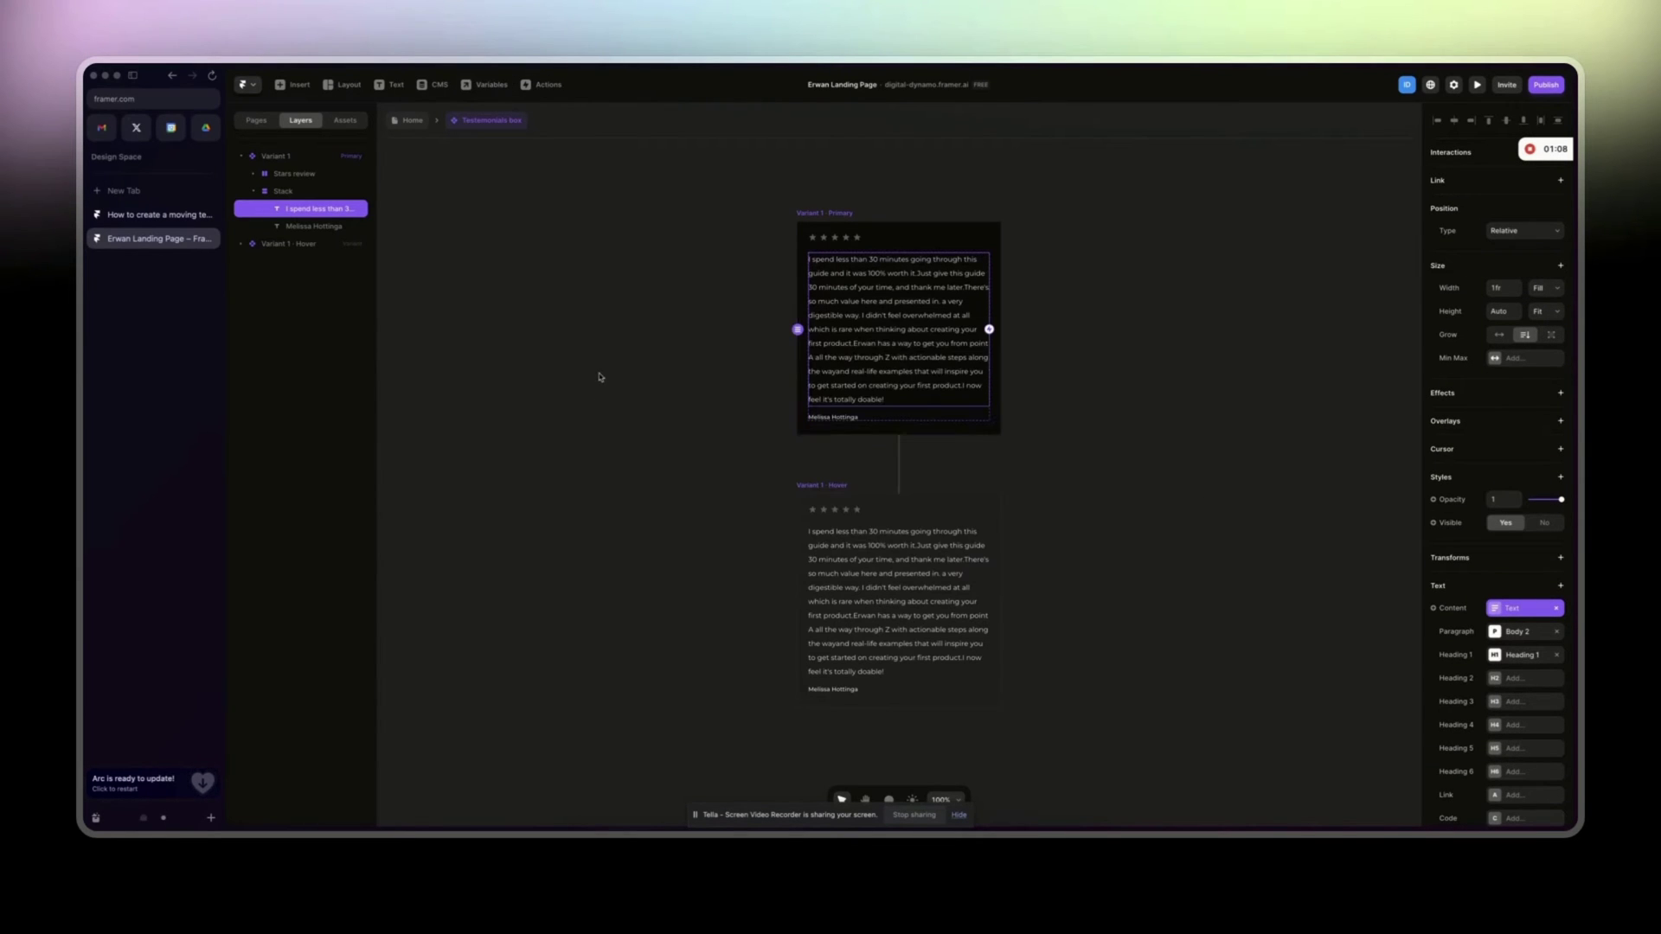
click(413, 120)
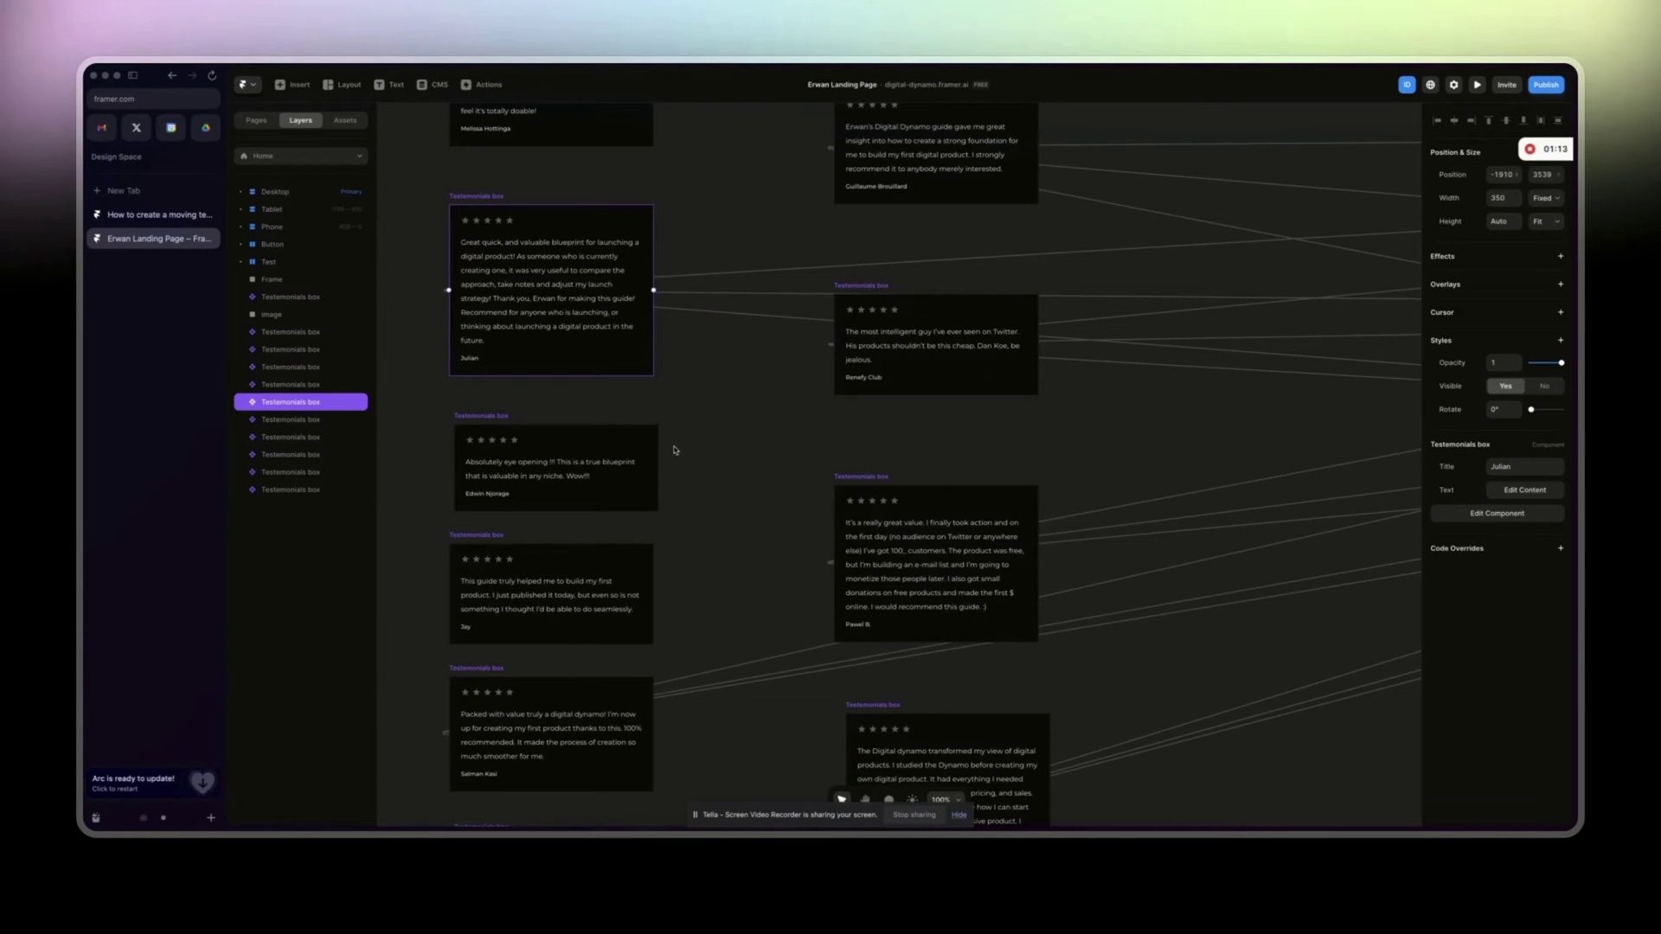
key(ctrl+Tab)
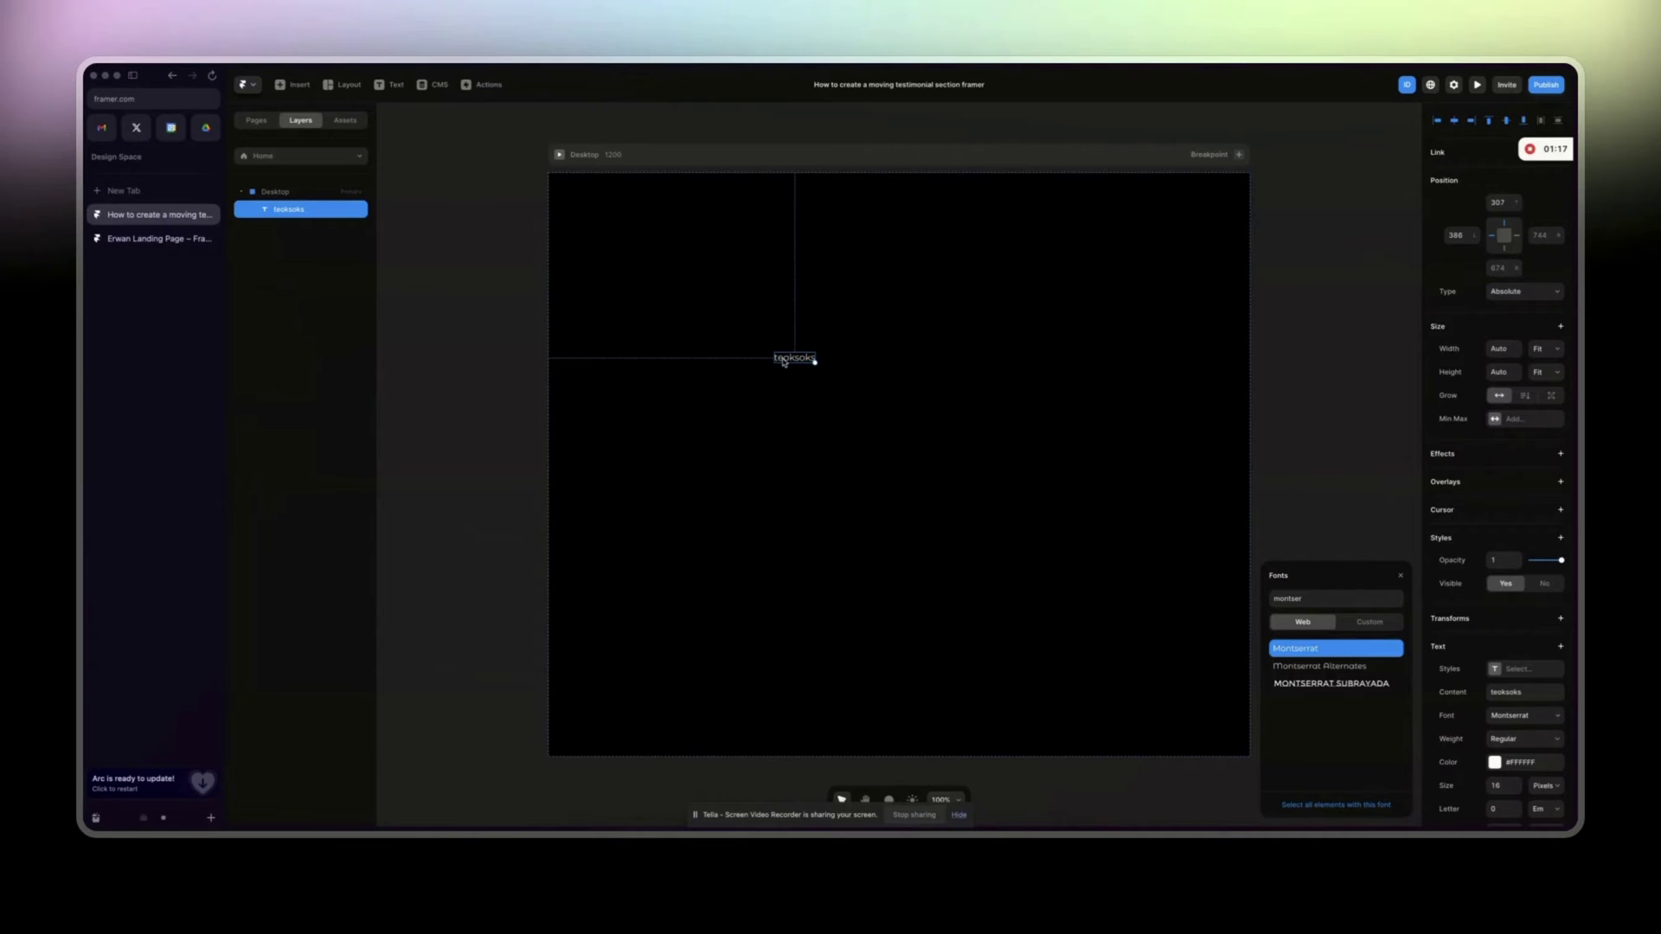
Replace the placeholder text with the copied testimonial quote.
key(Return)
key(ctrl+v)
key(Escape)
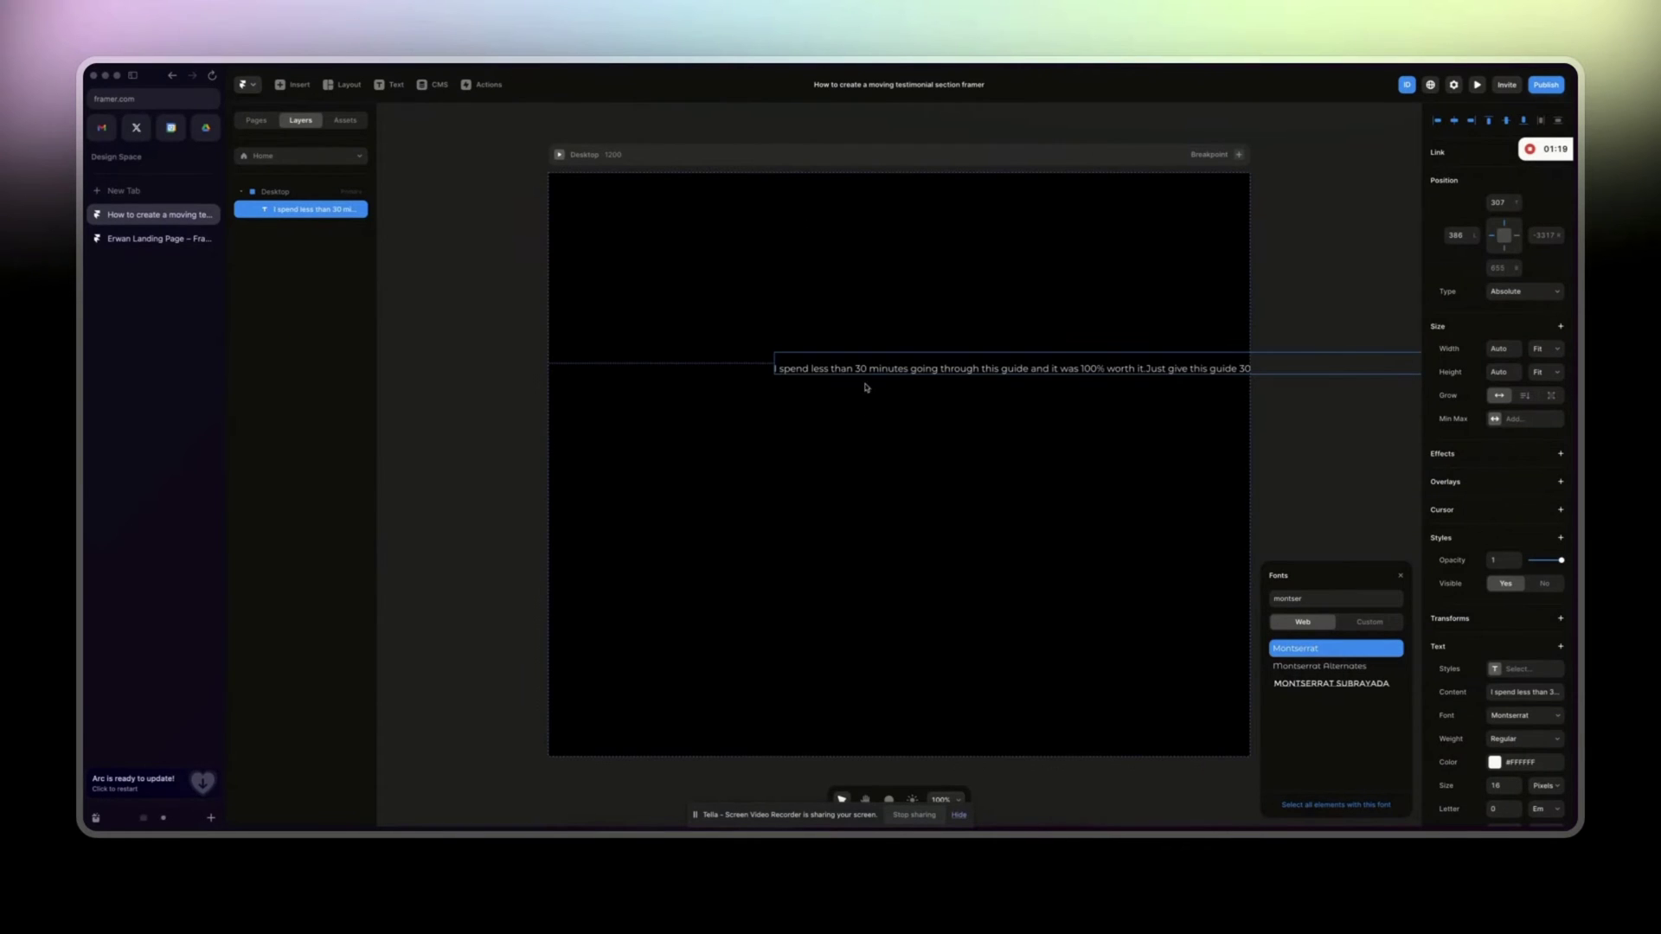
Give the text box a fixed width of 300 so the quote wraps.
click(1538, 349)
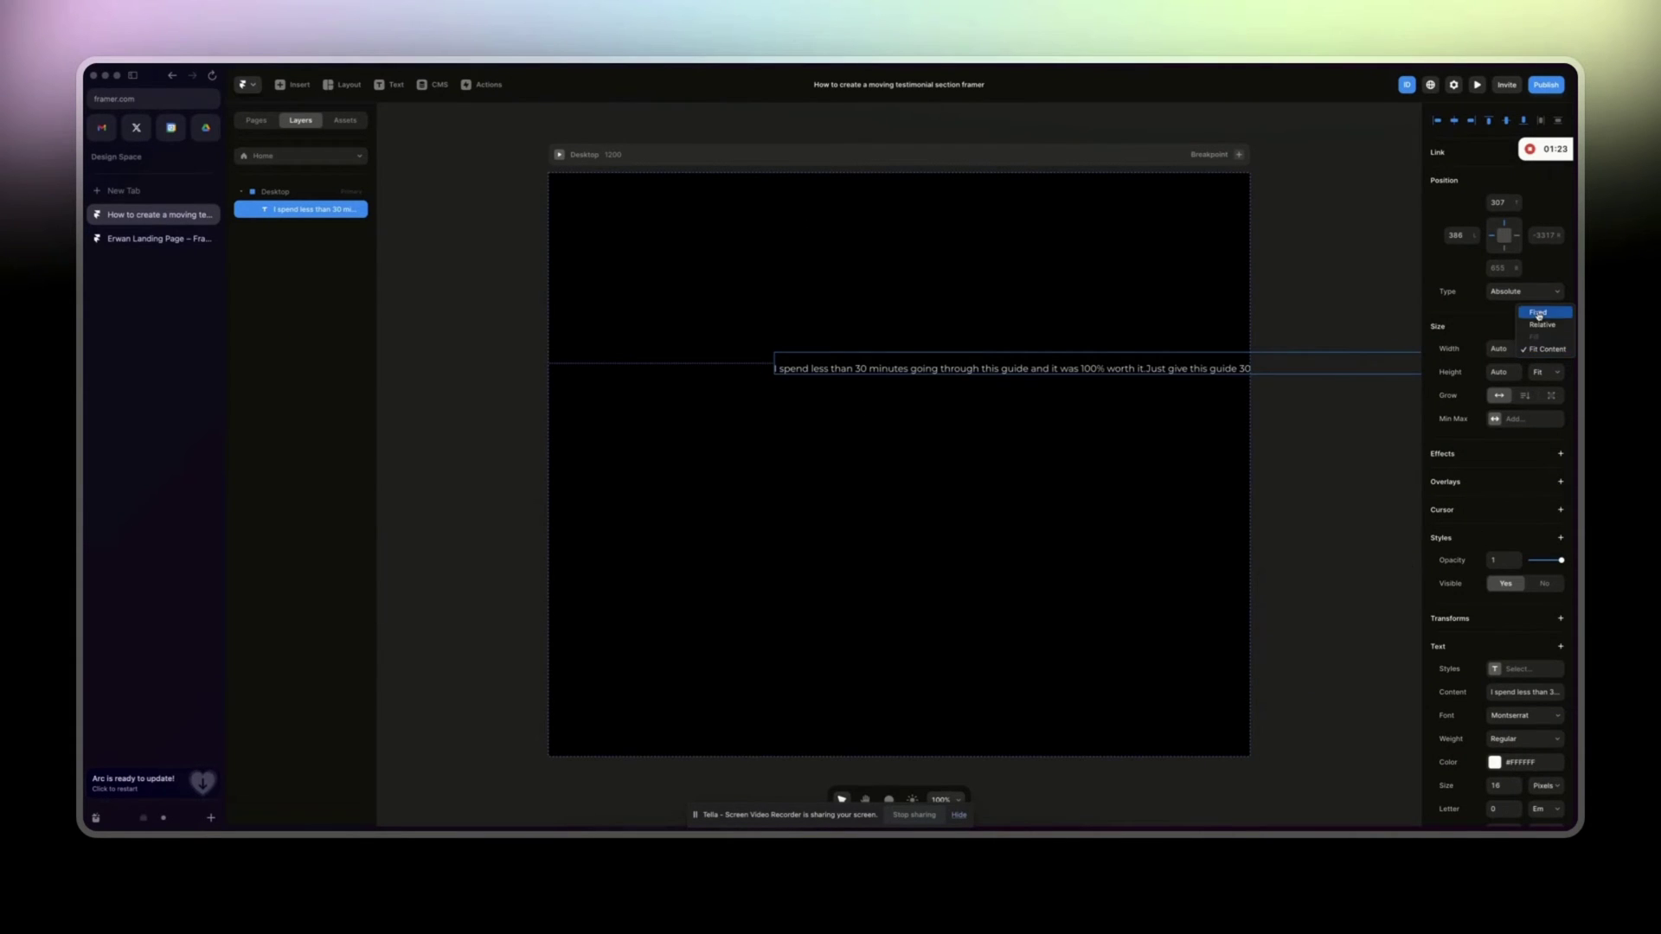
click(1539, 313)
click(1501, 349)
text(300)
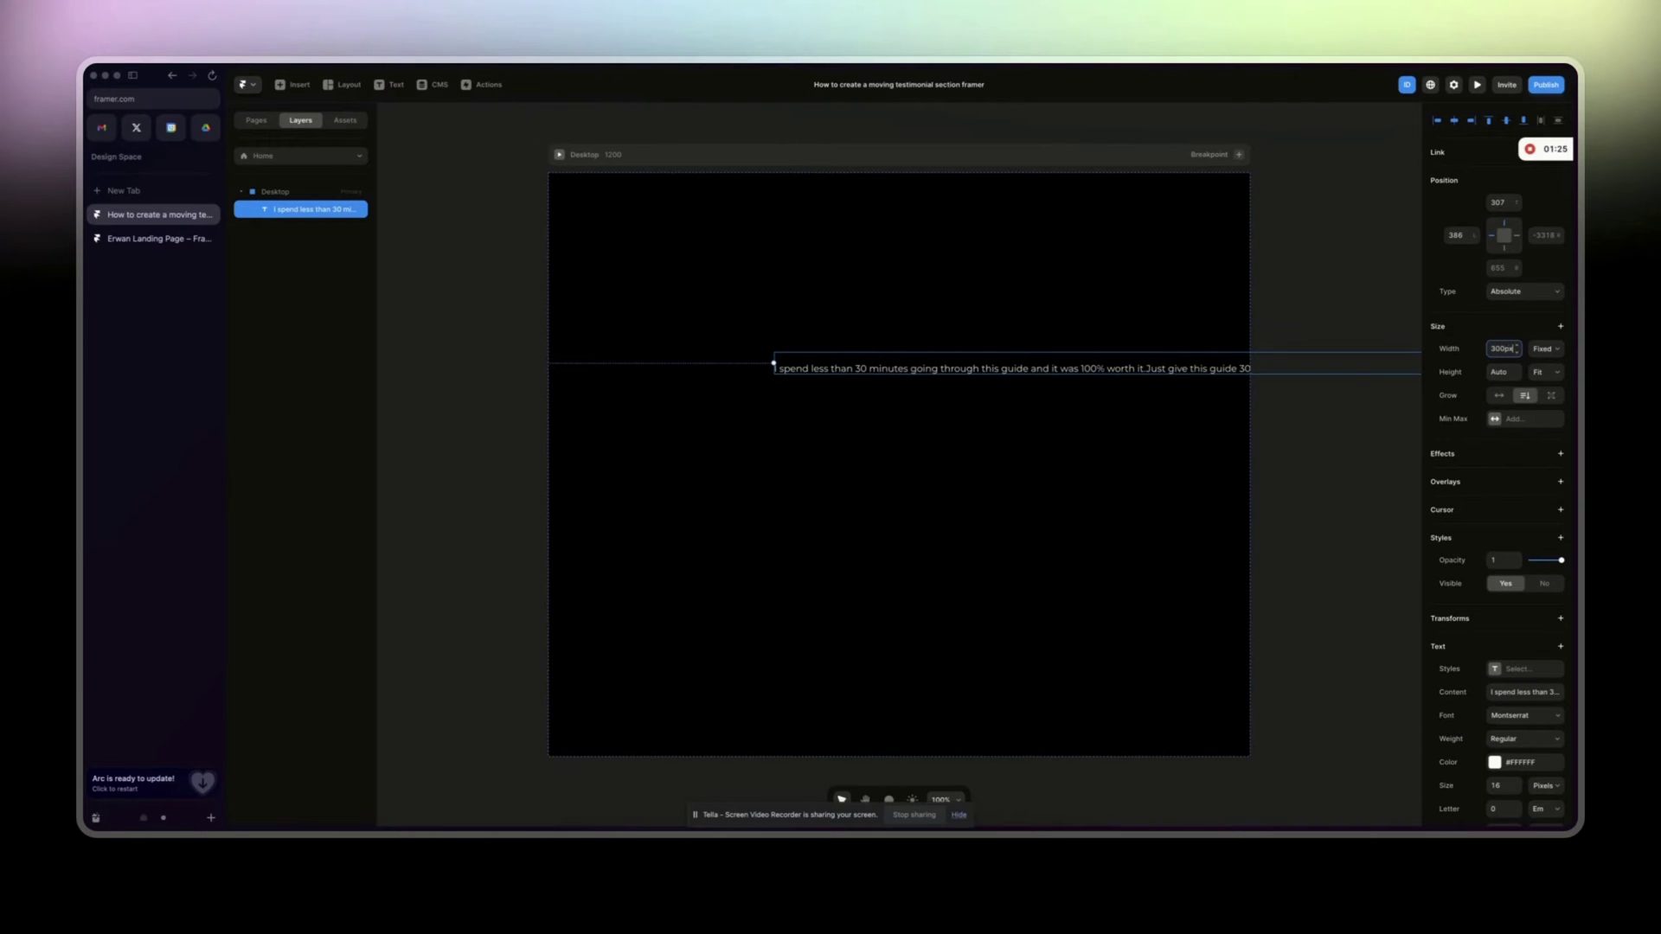
key(Return)
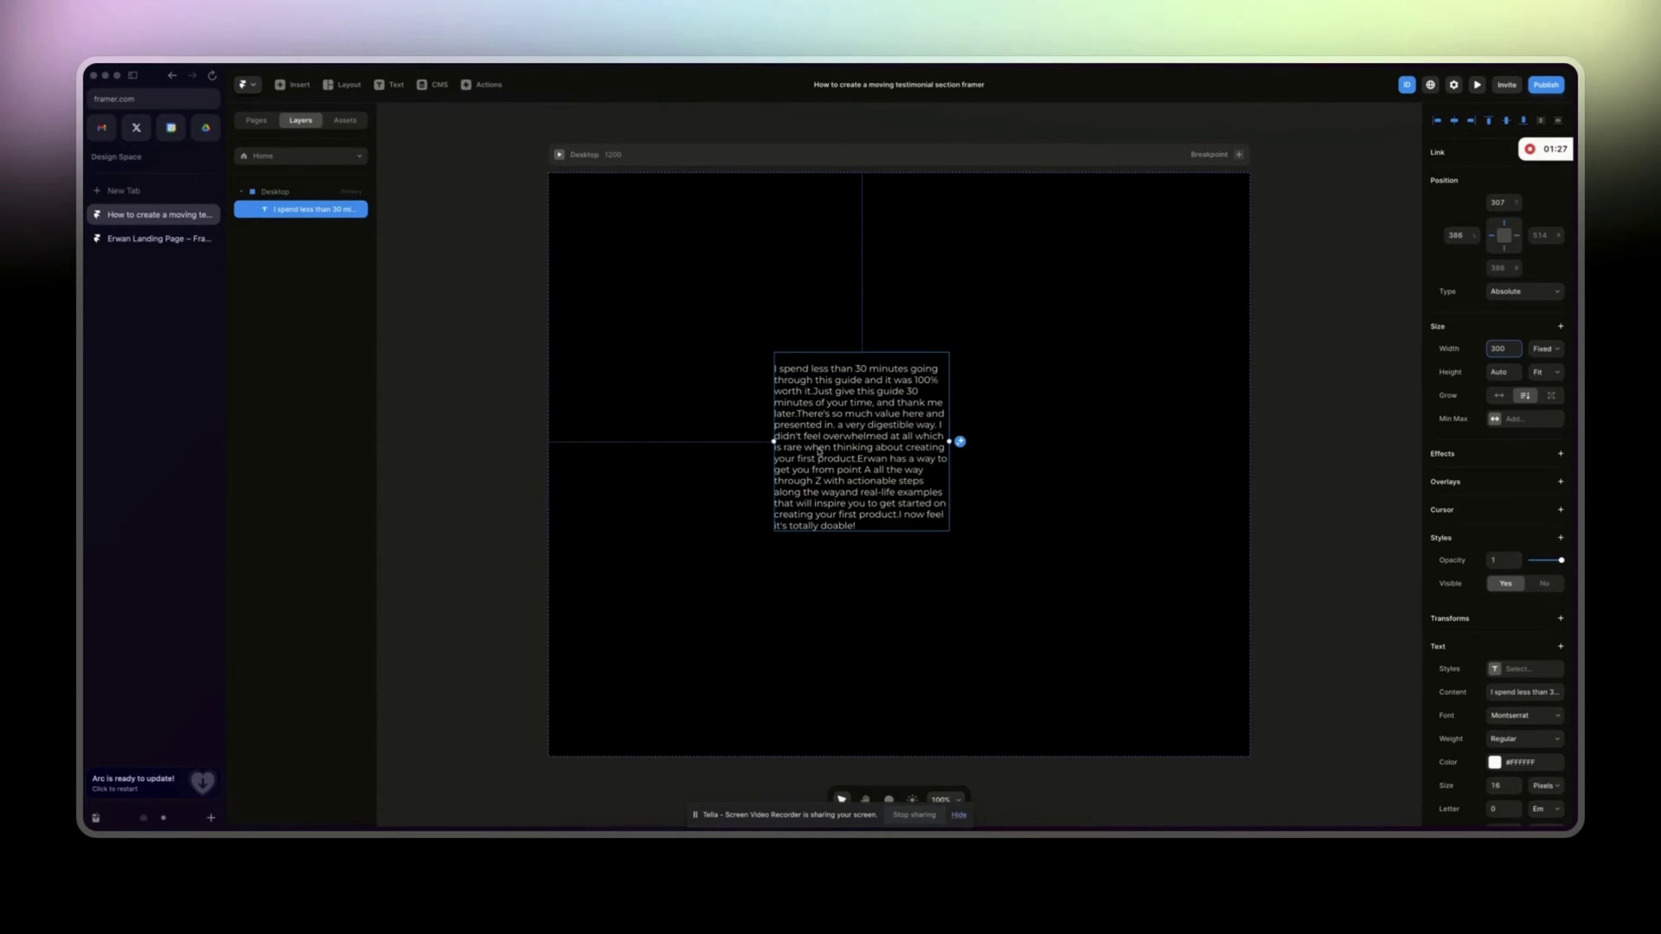
click(831, 447)
Wrap the quote text in a stack and name it 'Testimonial card'.
right_click(321, 223)
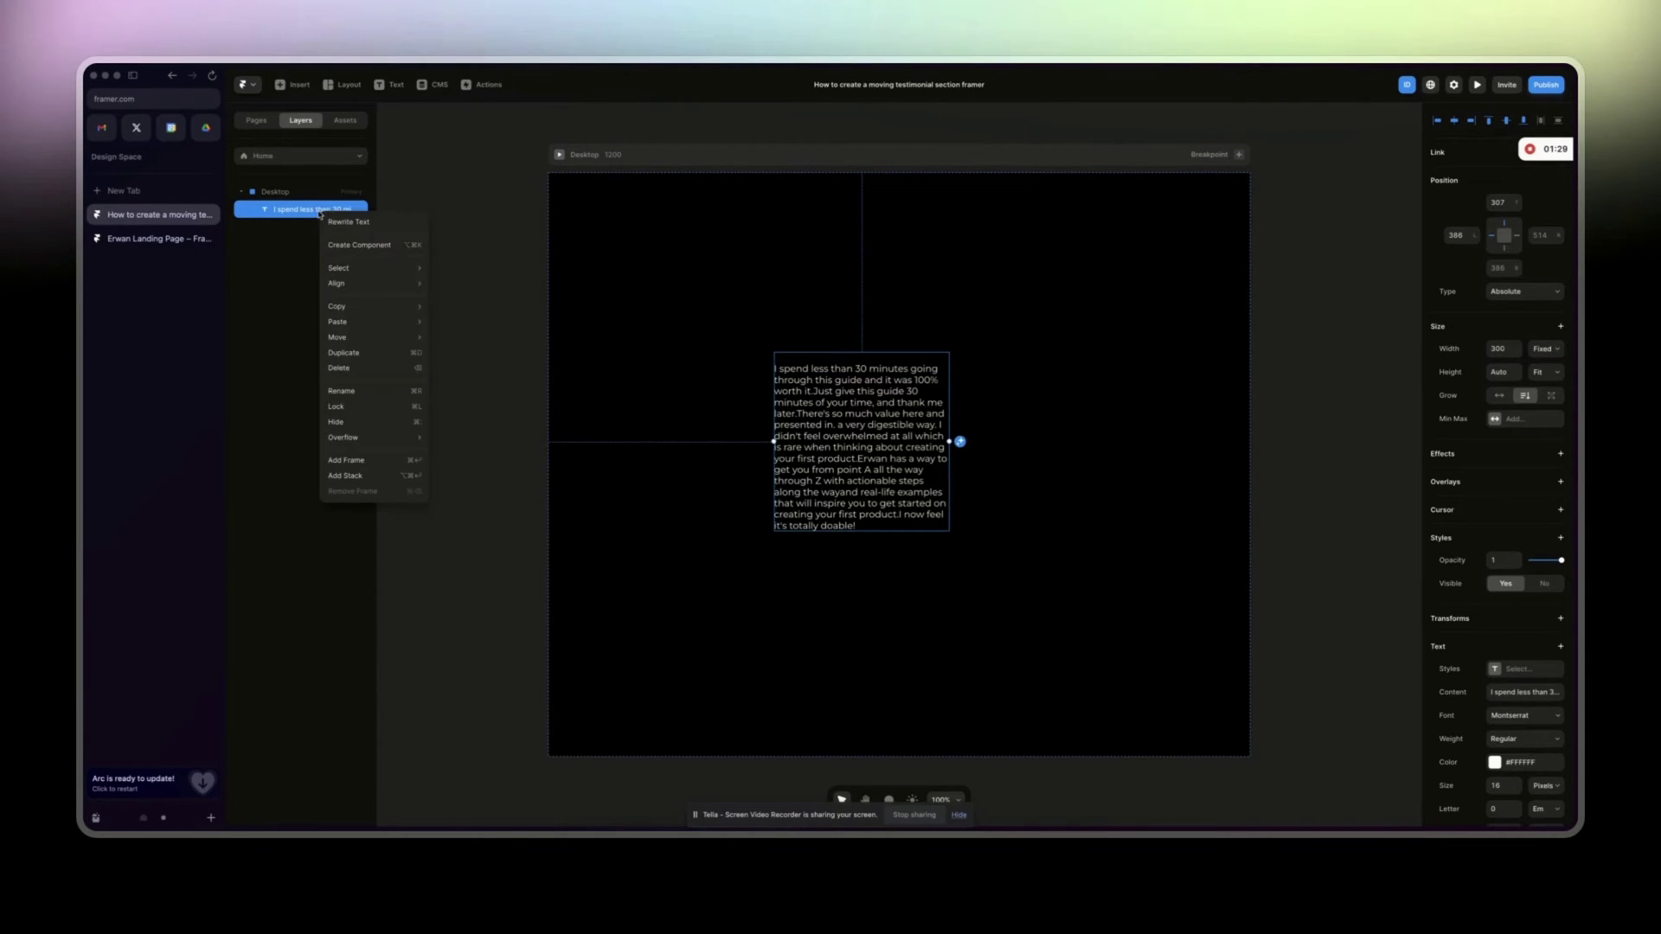
click(346, 475)
double_click(282, 210)
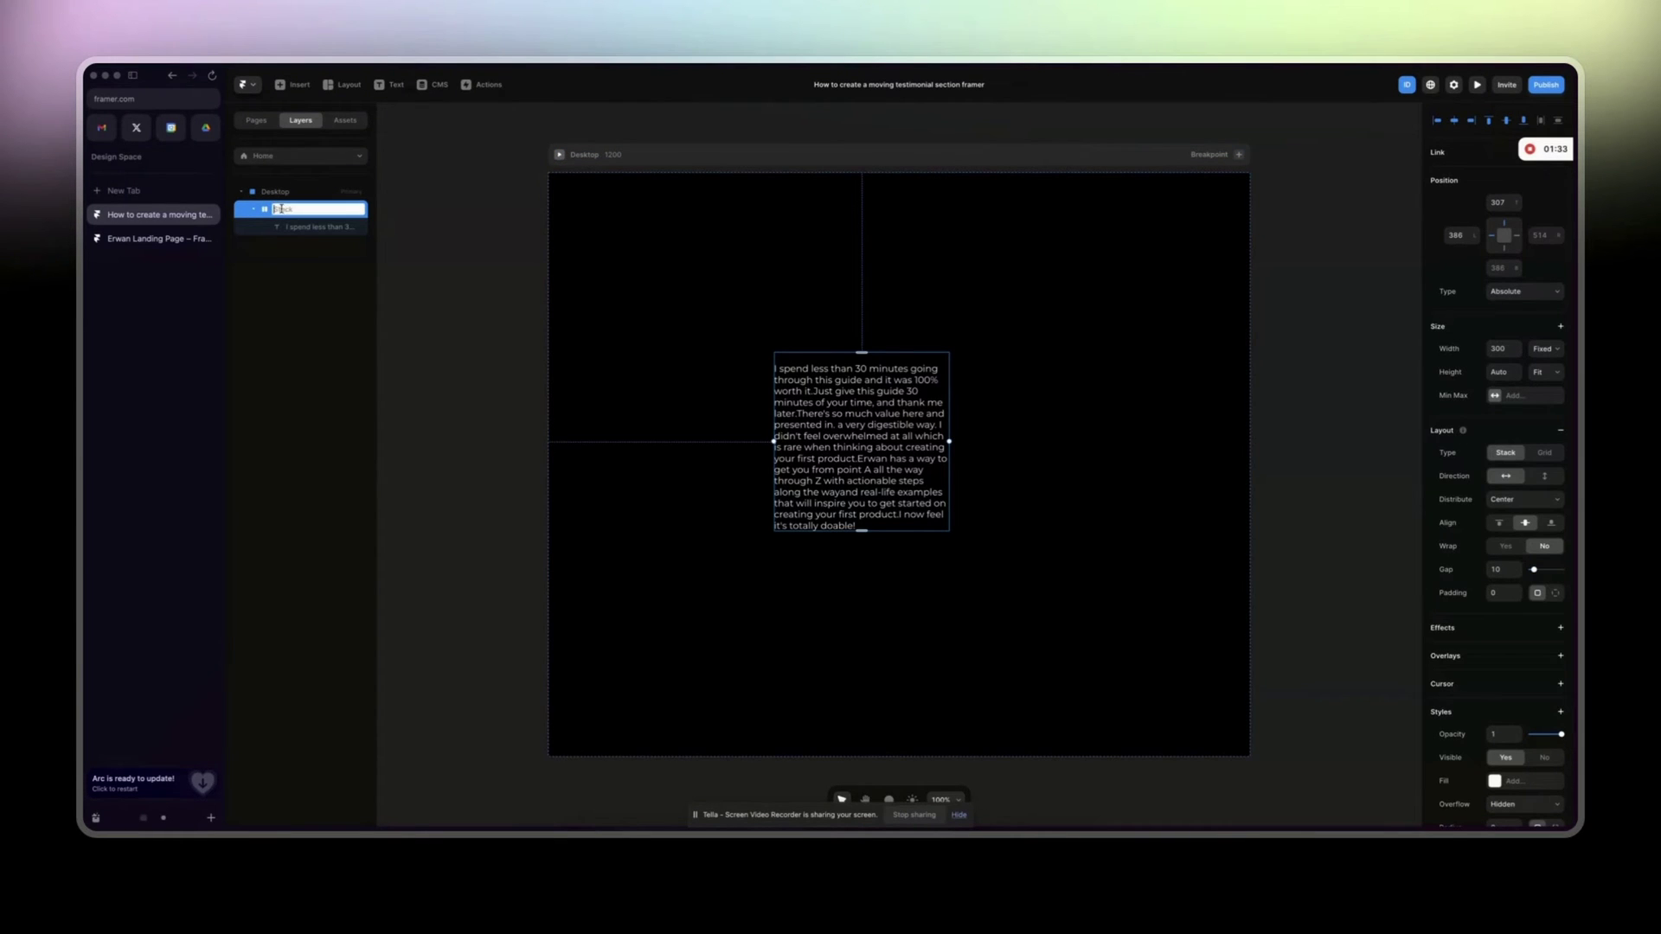
text(Testimonial box)
key(Return)
double_click(321, 209)
key(Right)
key(BackSpace)
text(card)
key(Return)
Give the Testimonial card 25 padding and a Fit Content width.
click(1497, 593)
text(25)
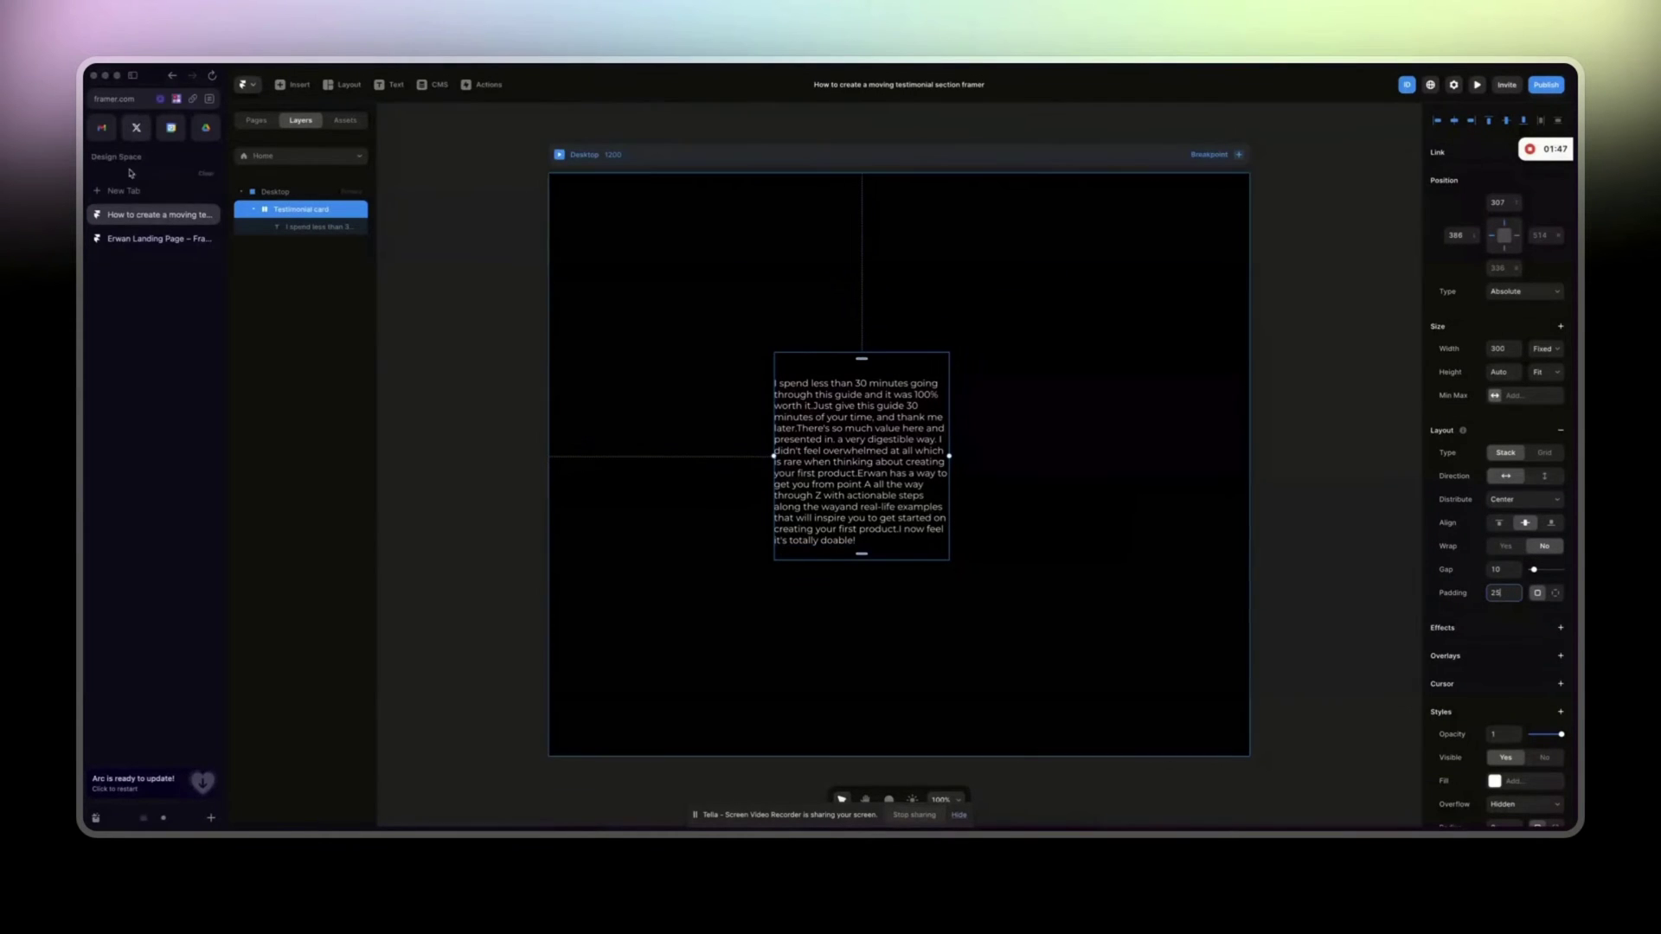
click(1557, 347)
click(1553, 391)
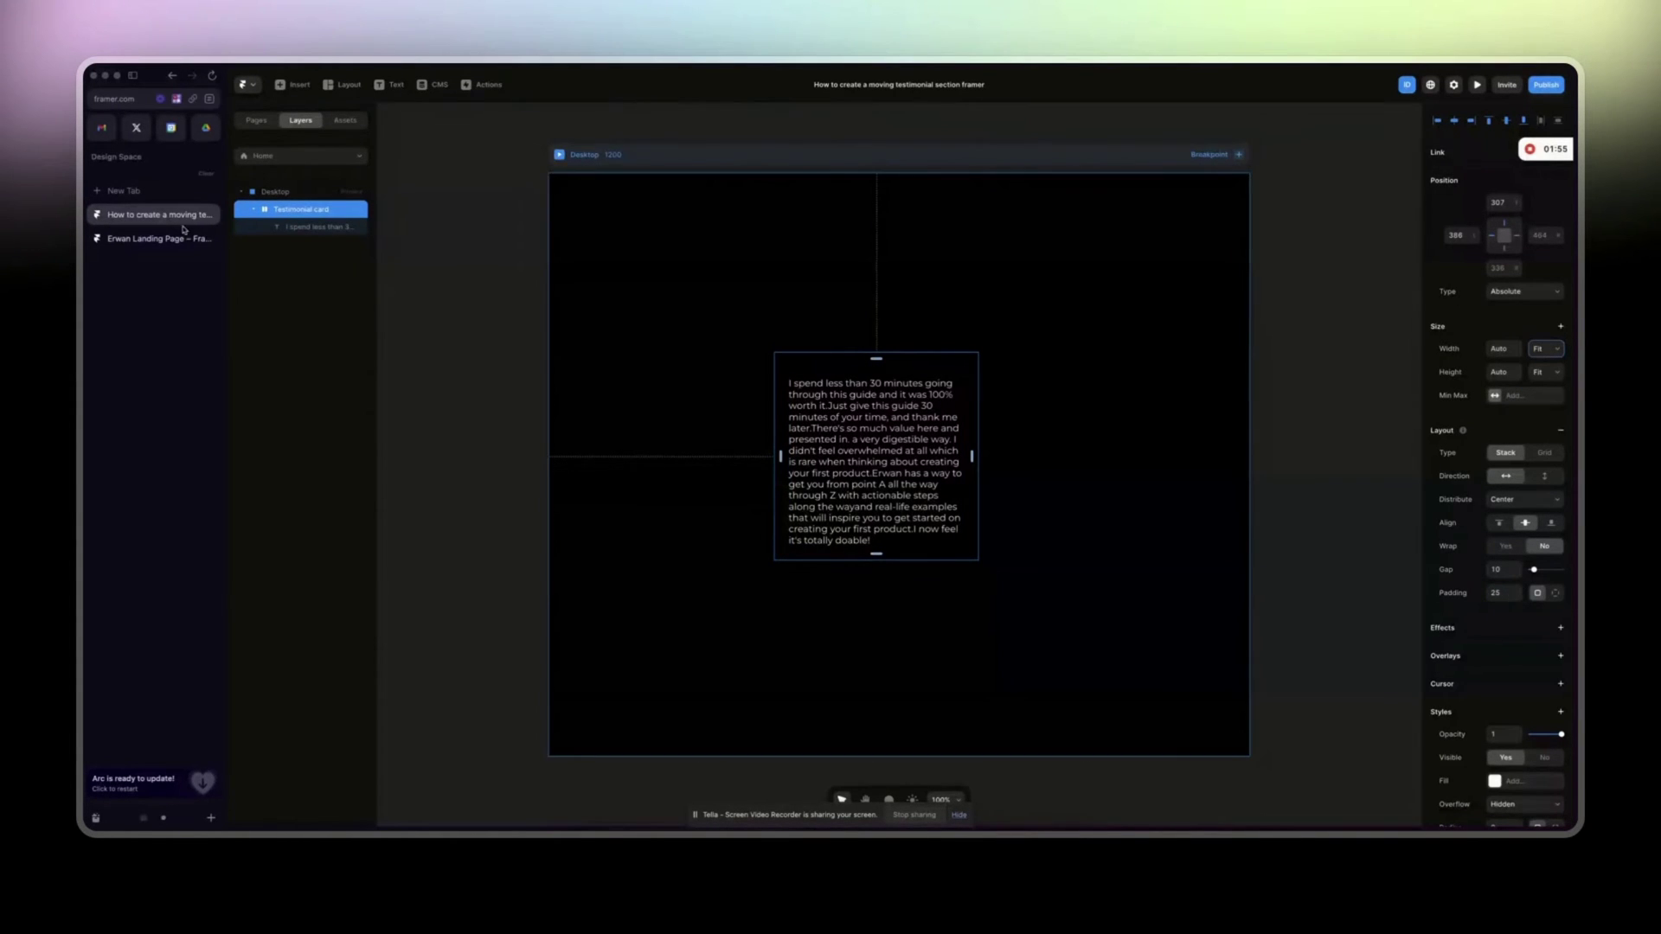
click(151, 238)
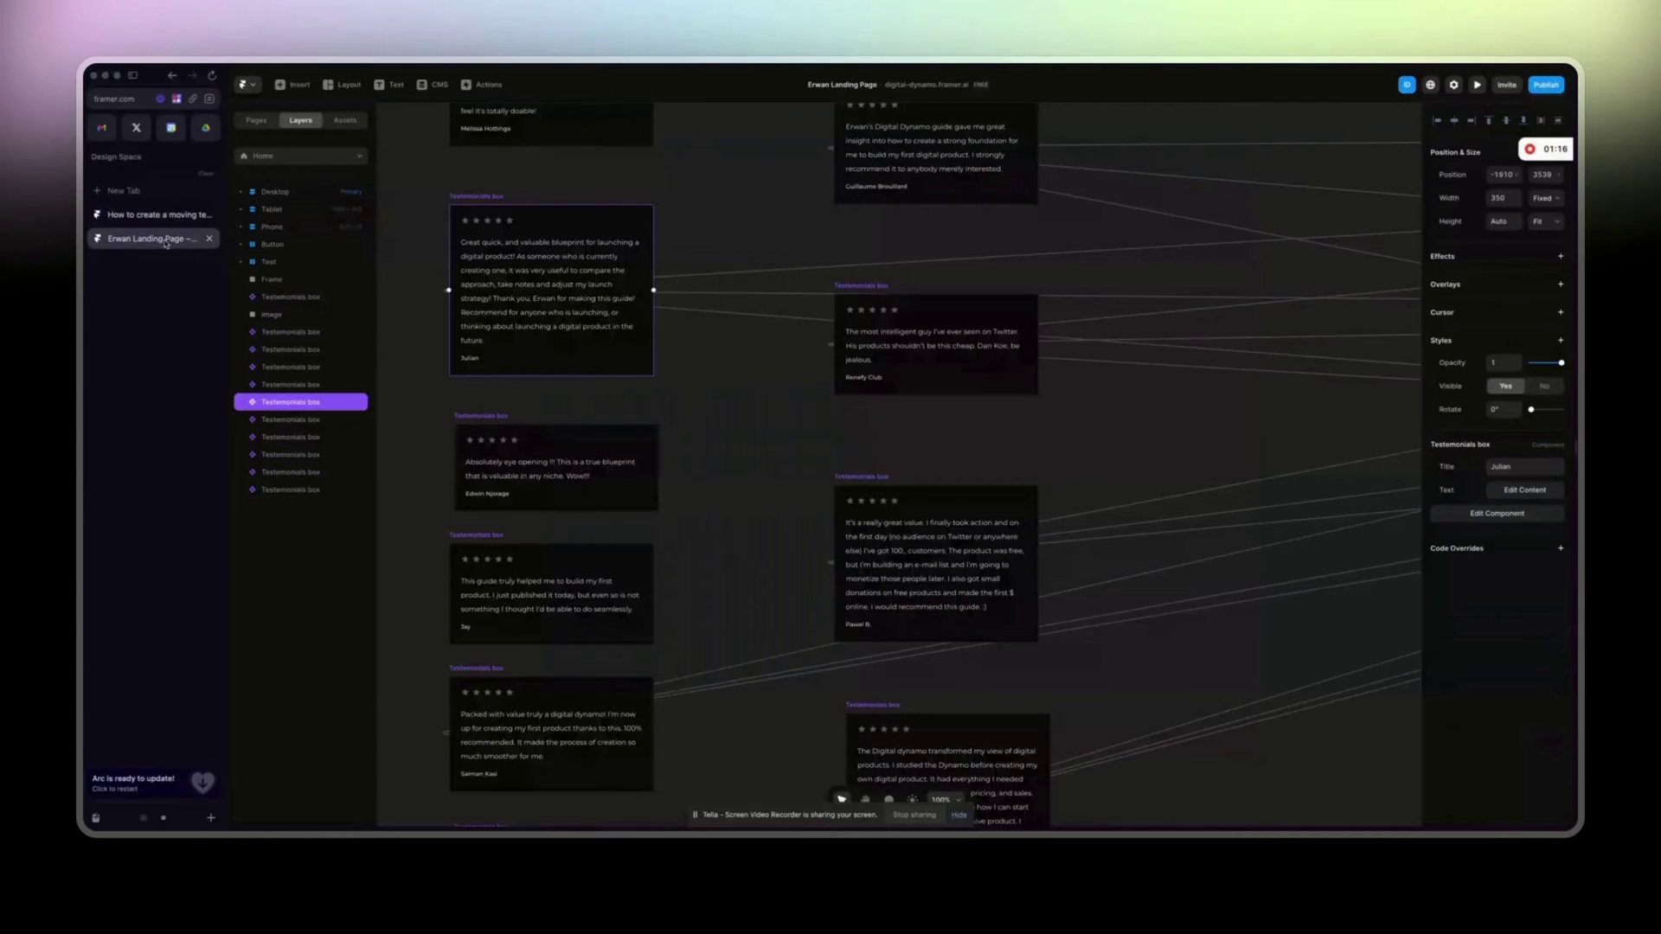
Select the whole Stars review row inside the landing page's testimonial component.
double_click(862, 506)
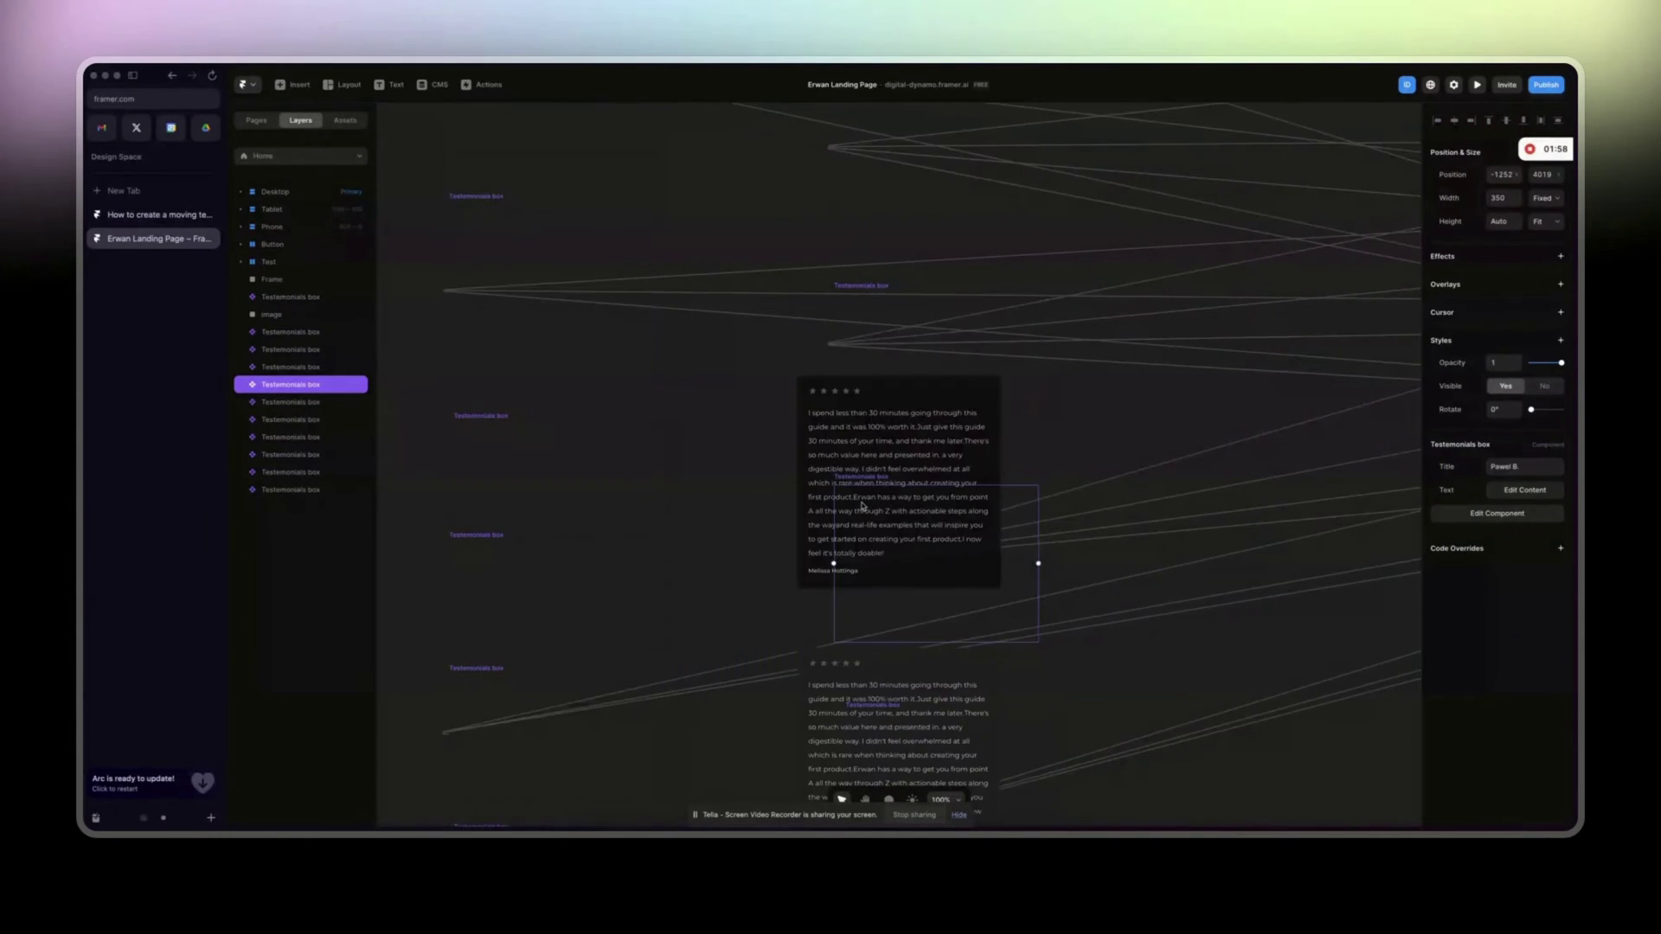
double_click(814, 394)
key(Escape)
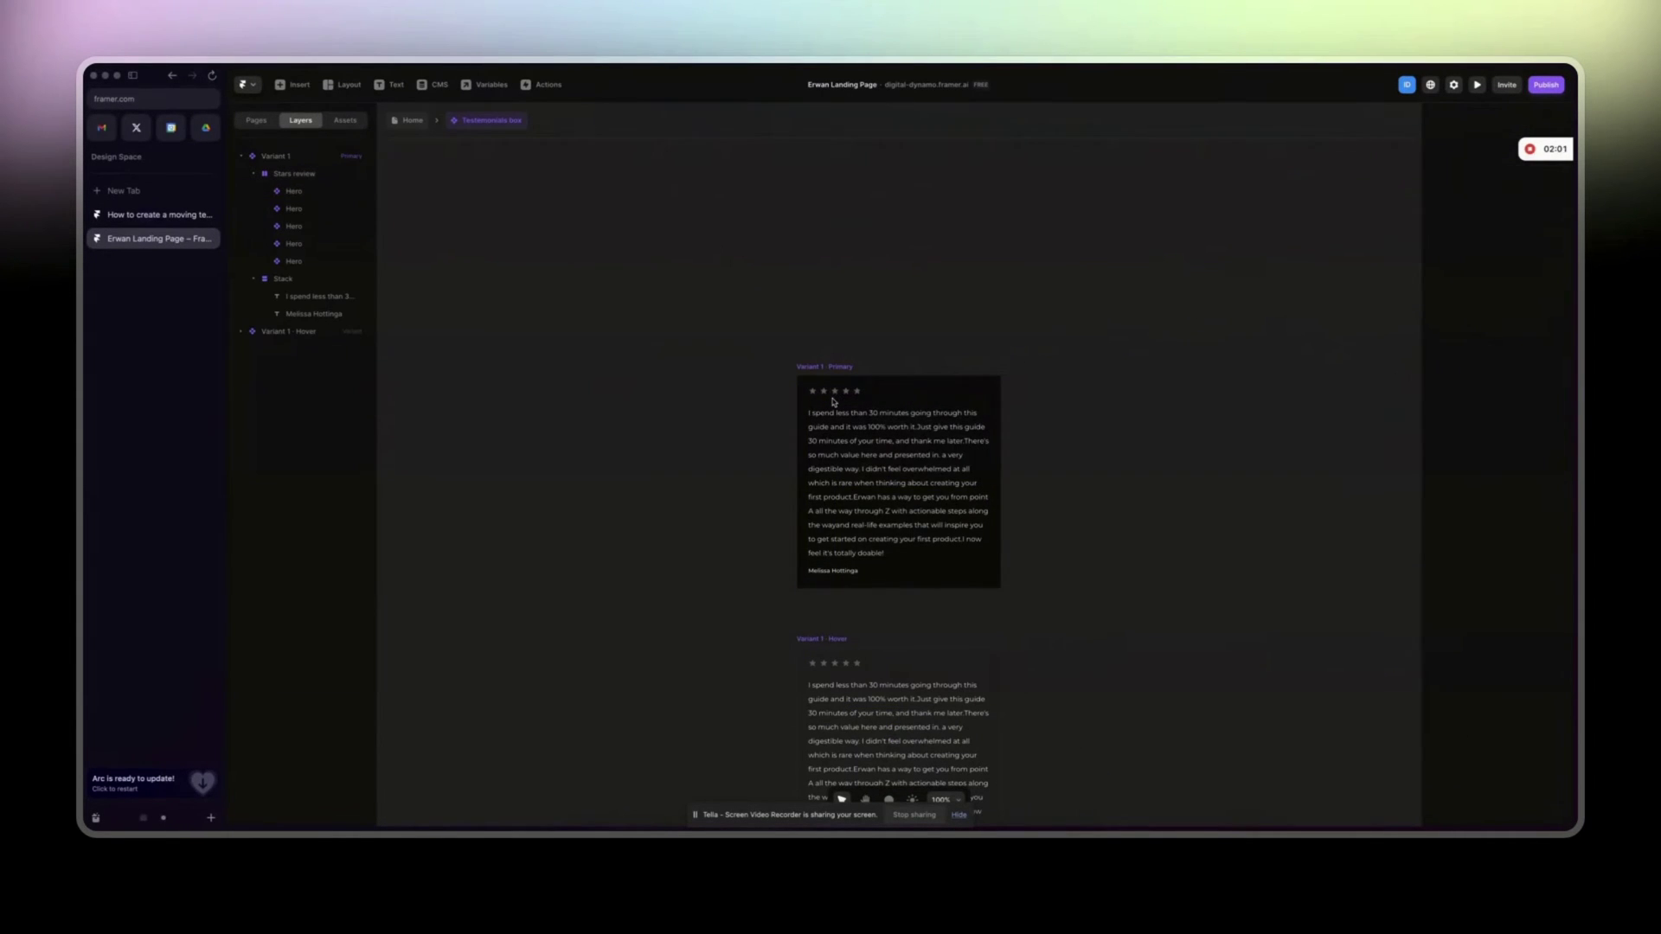
click(831, 396)
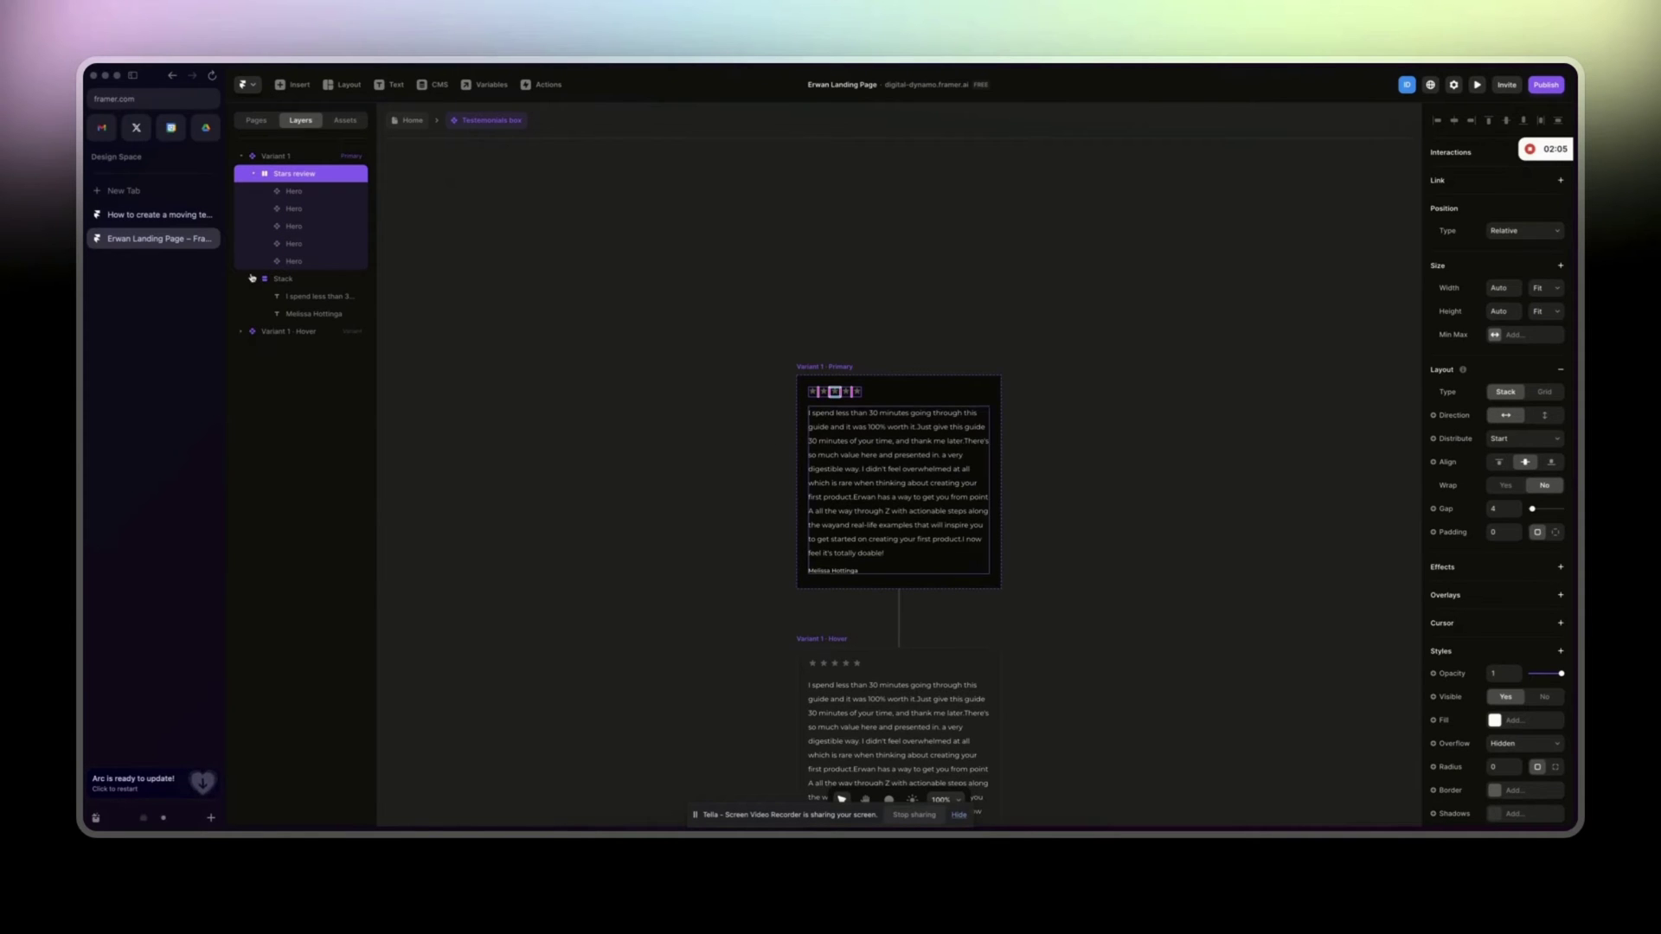
click(153, 216)
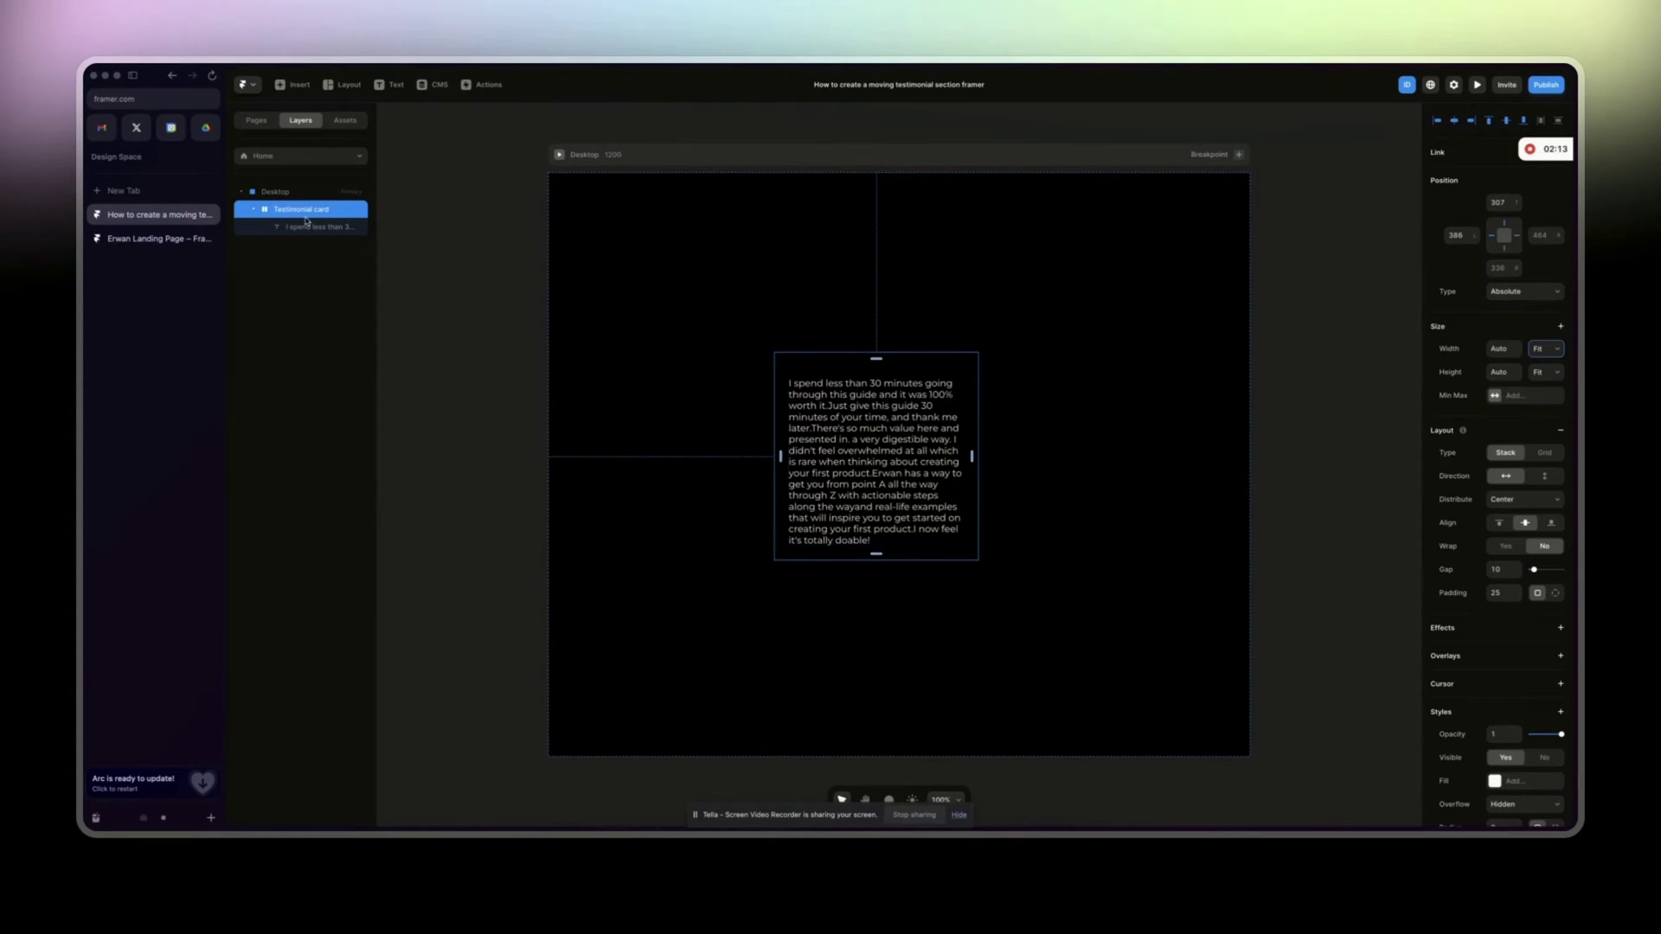
Paste the star row into the Testimonial card and lay out its contents vertically, left-aligned.
key(ctrl+v)
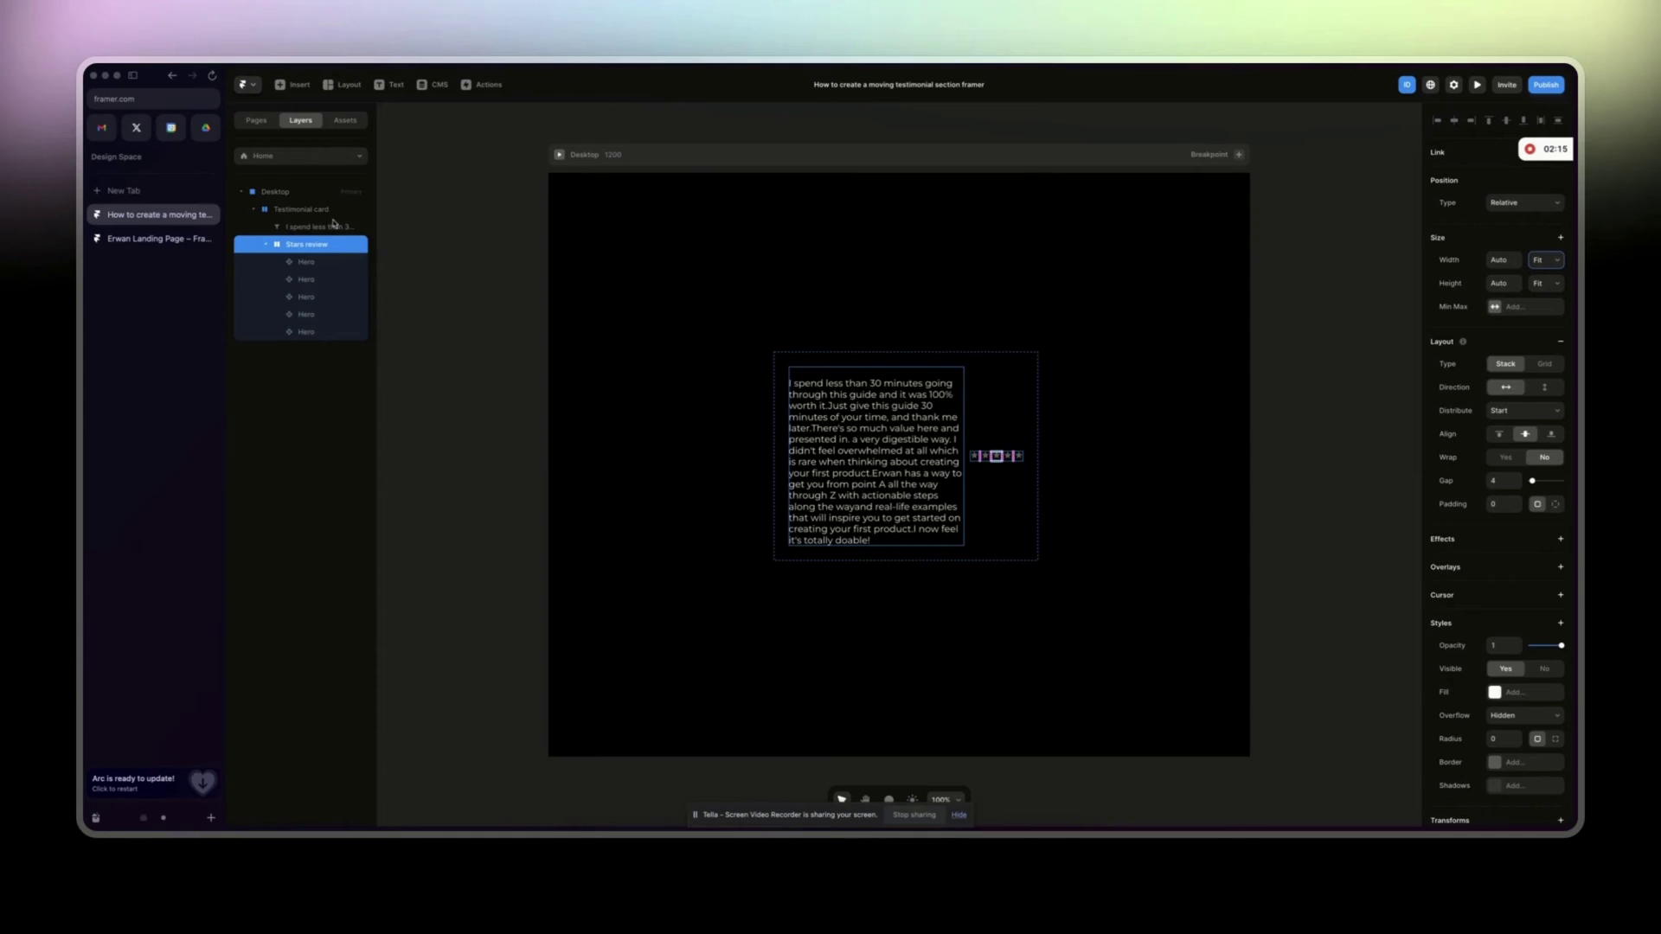
click(874, 458)
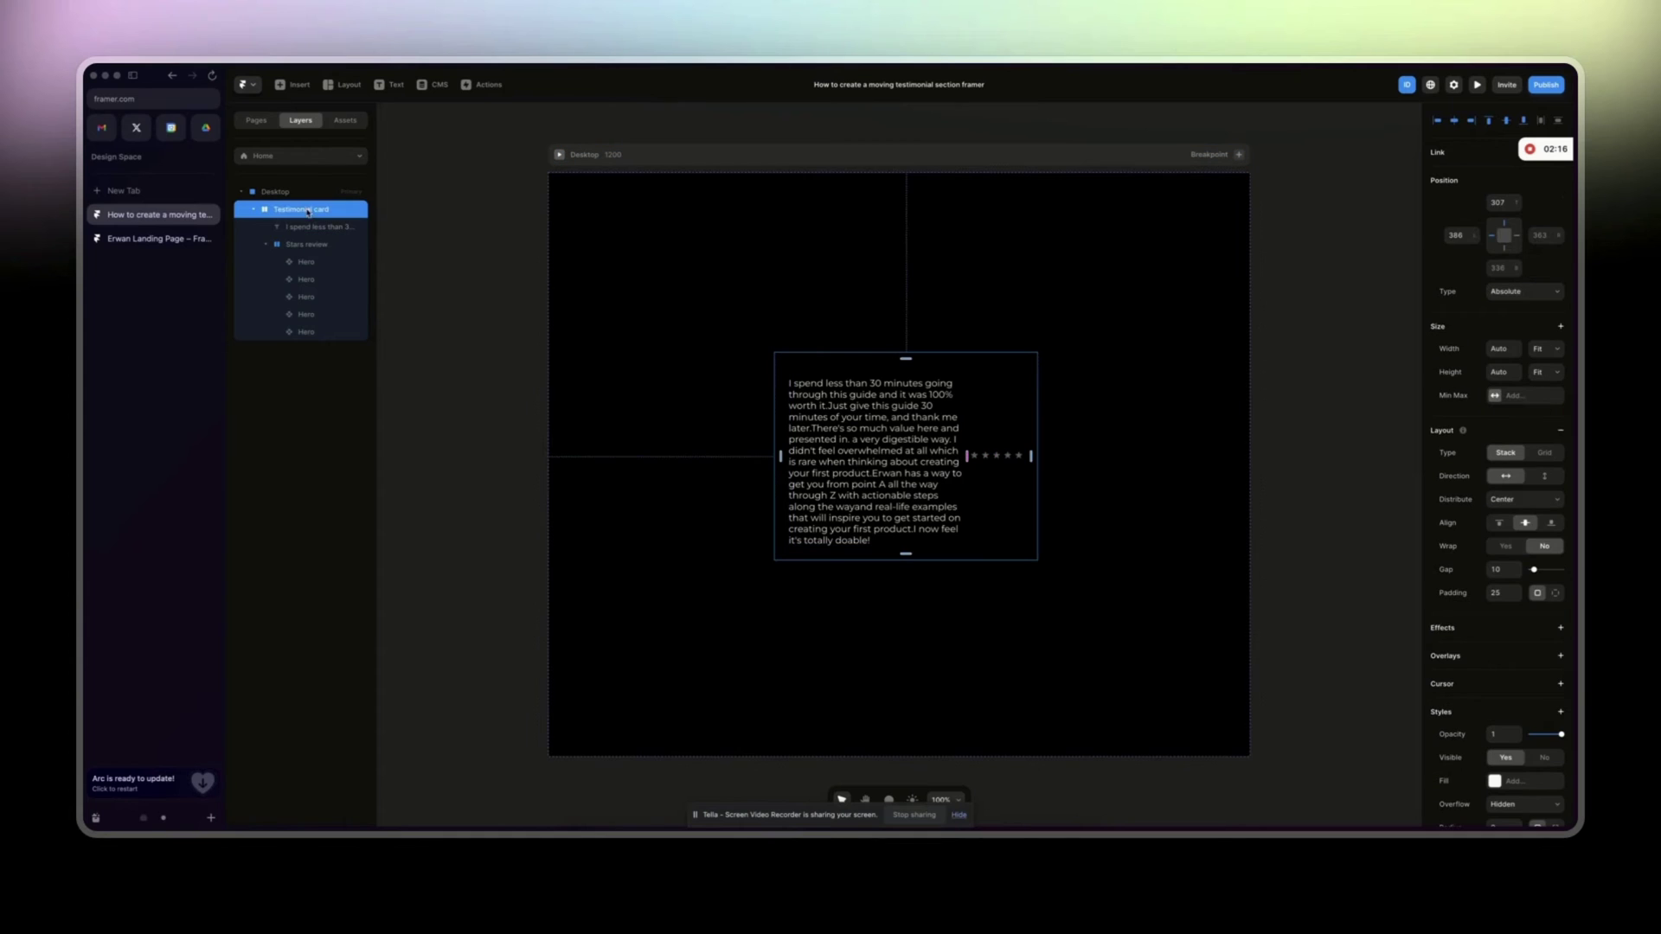
click(1545, 476)
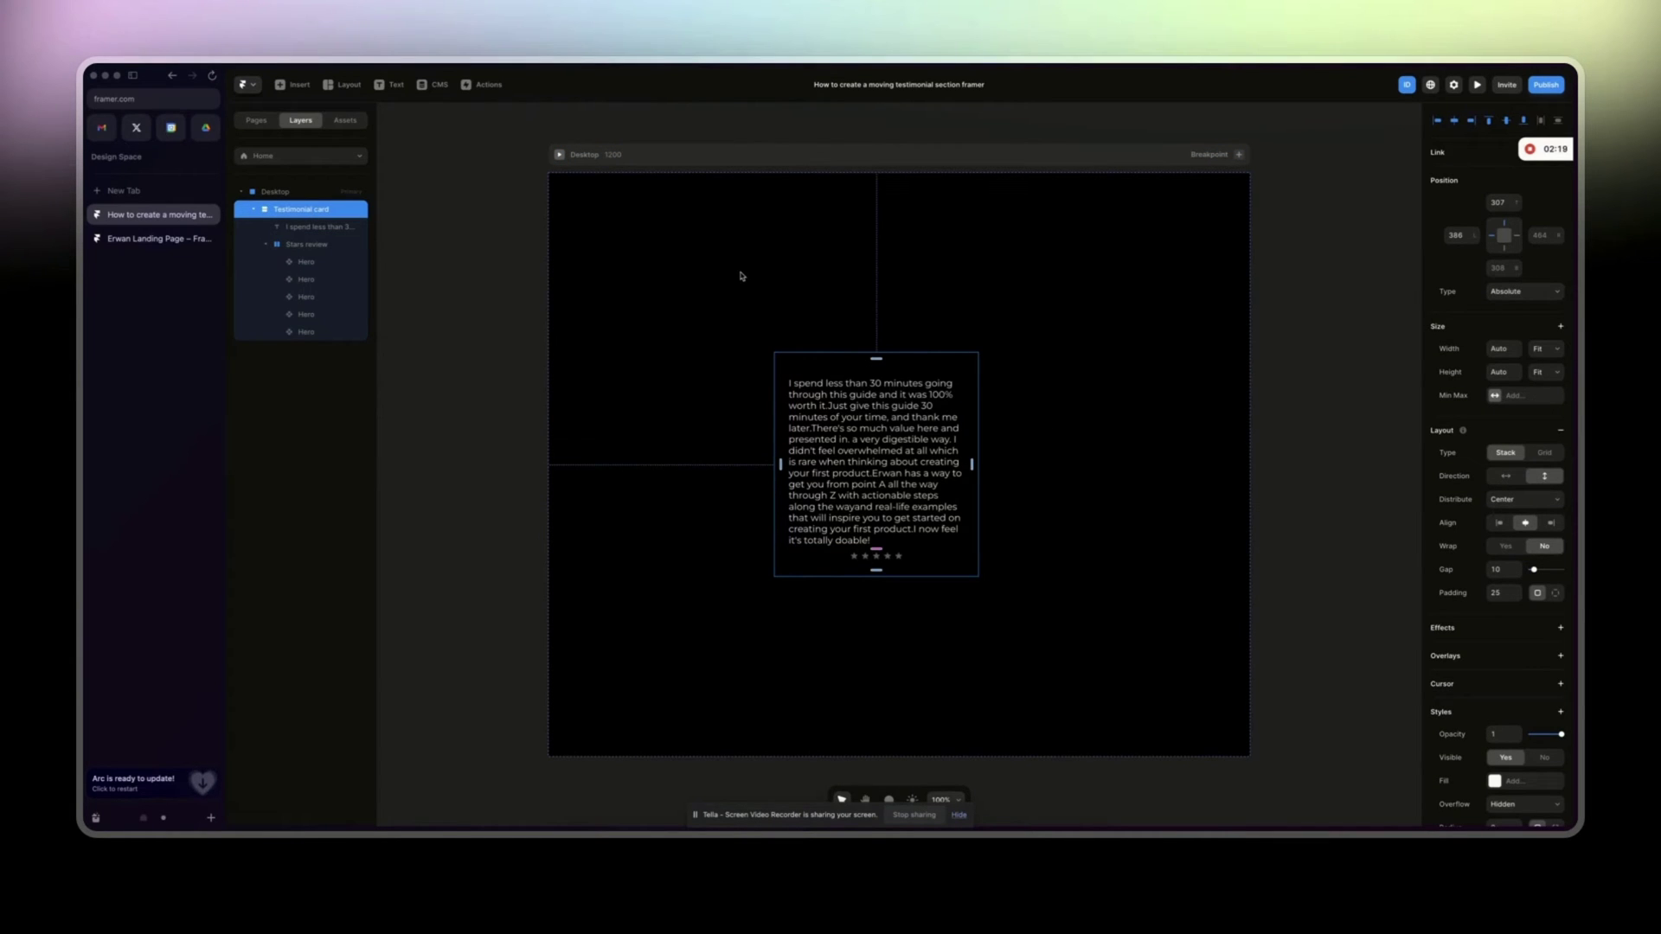
click(1500, 524)
click(257, 250)
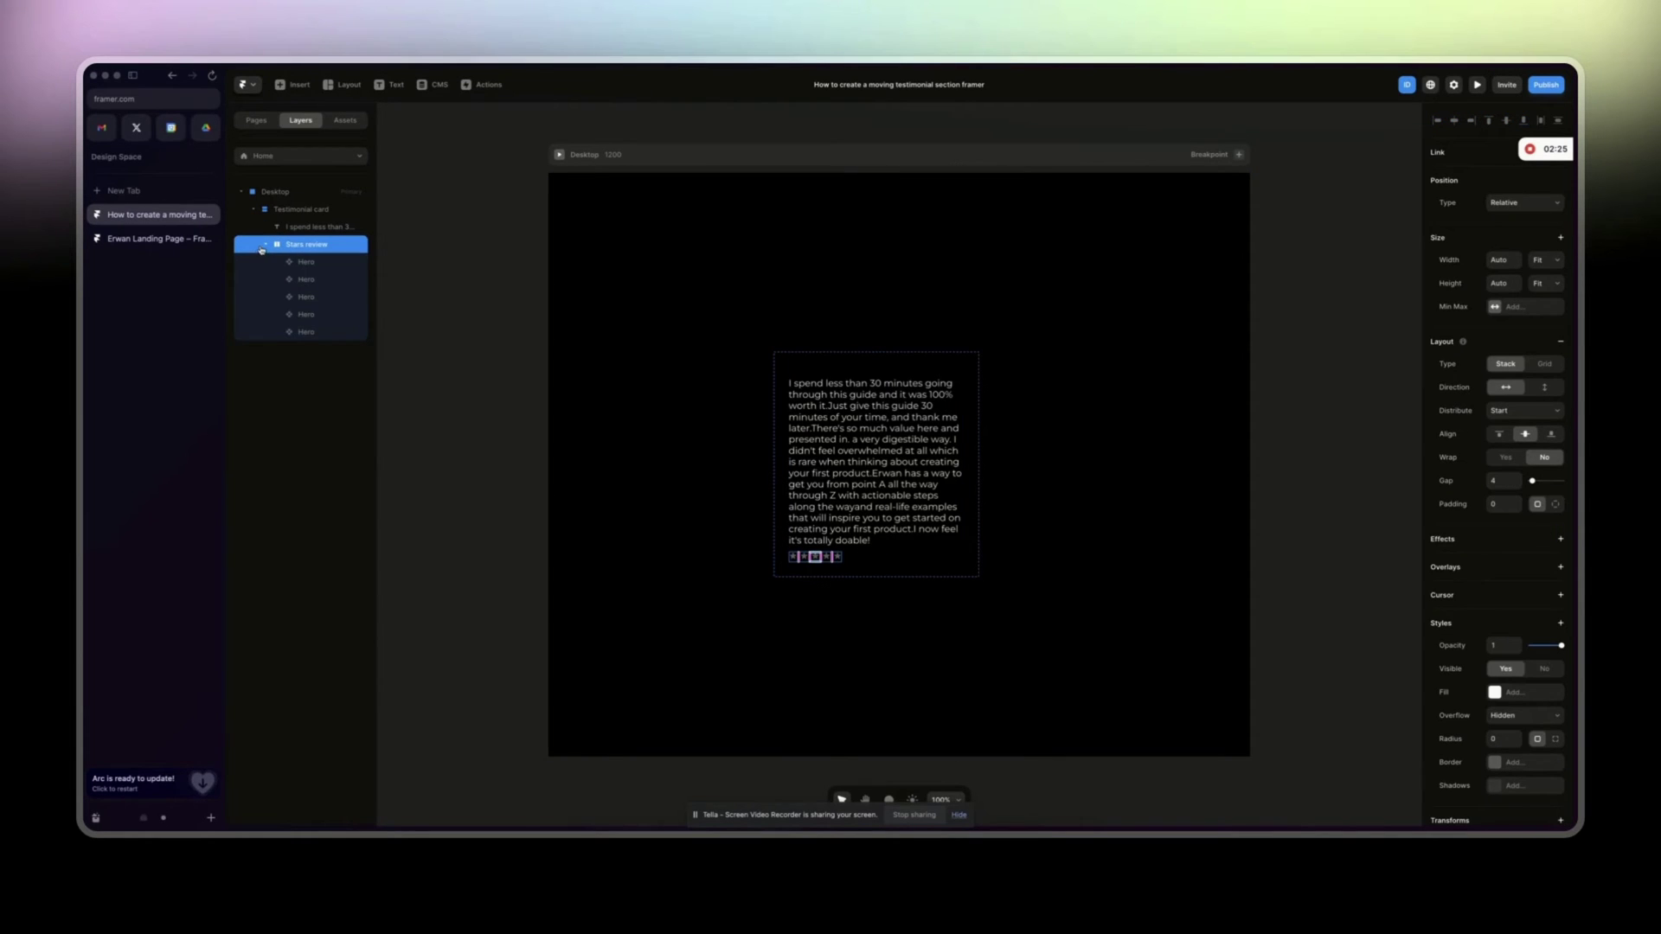
click(264, 247)
Move the Stars review row above the quote text in the card's layers.
drag(343, 251, 333, 224)
click(156, 238)
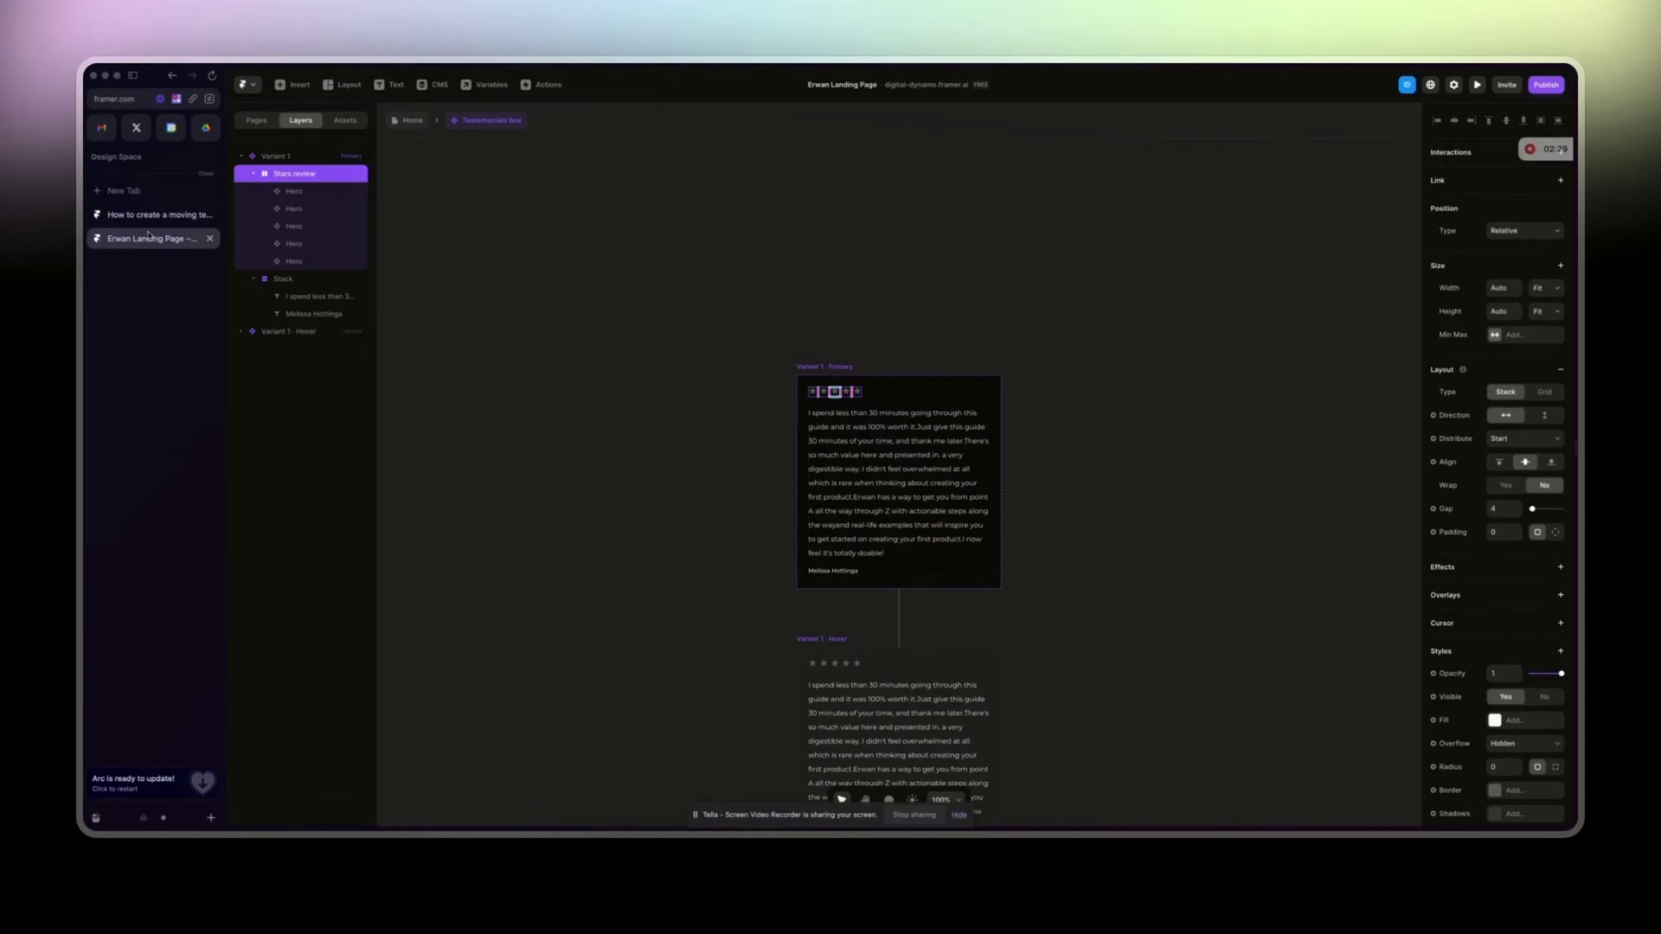
click(830, 571)
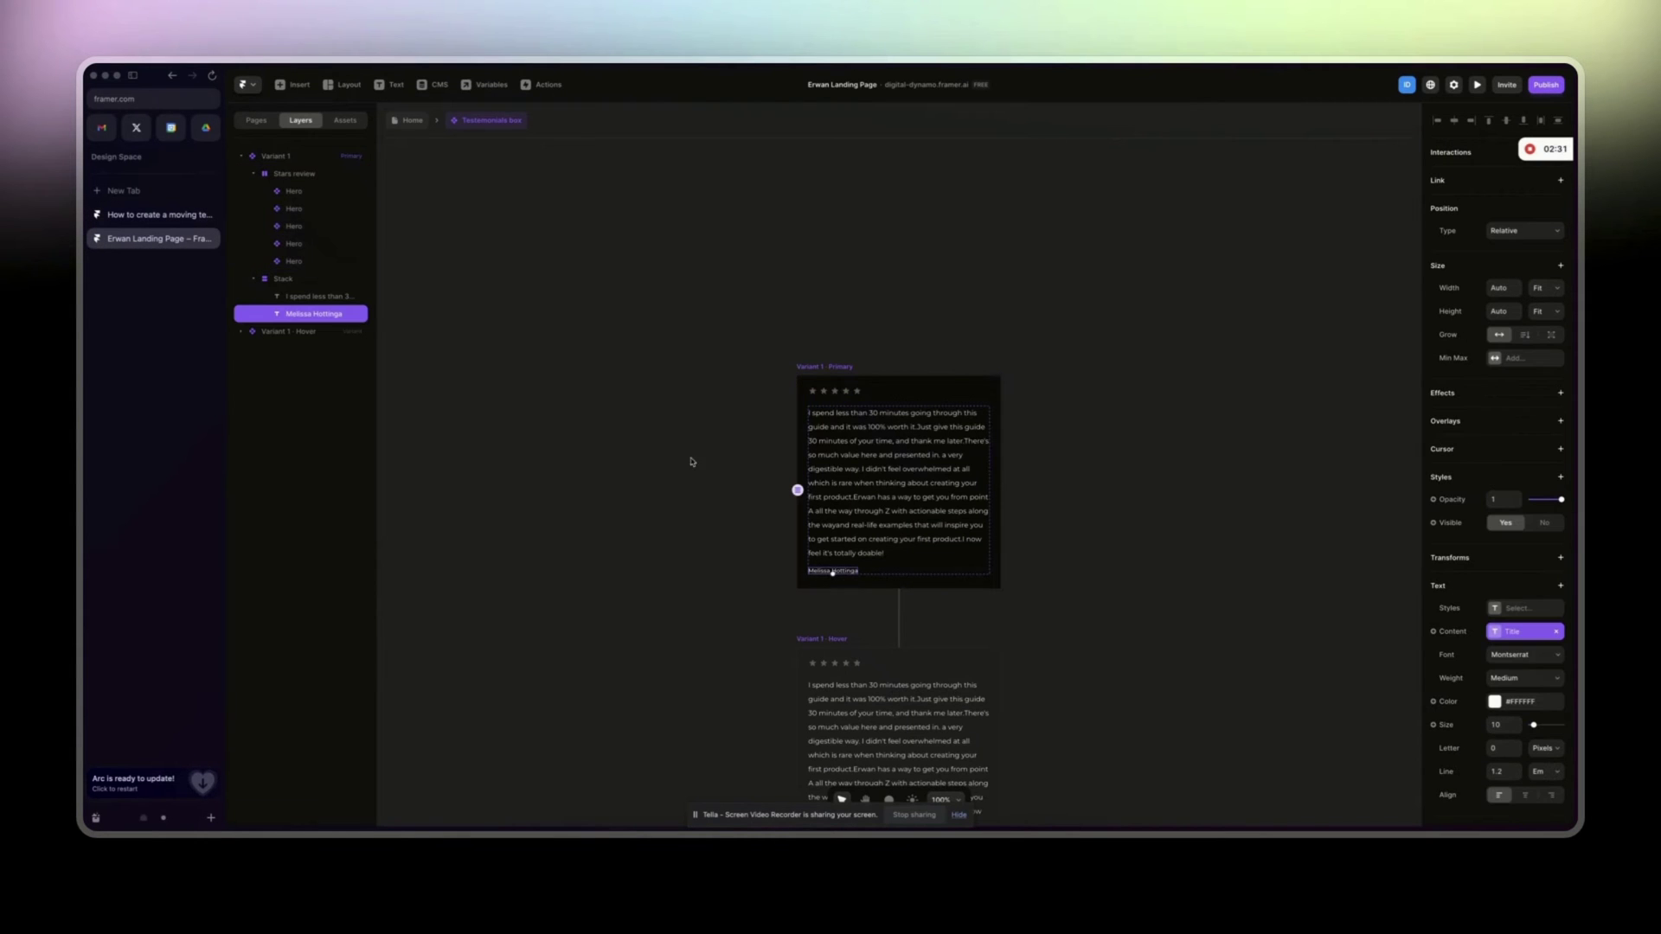
key(ctrl+Tab)
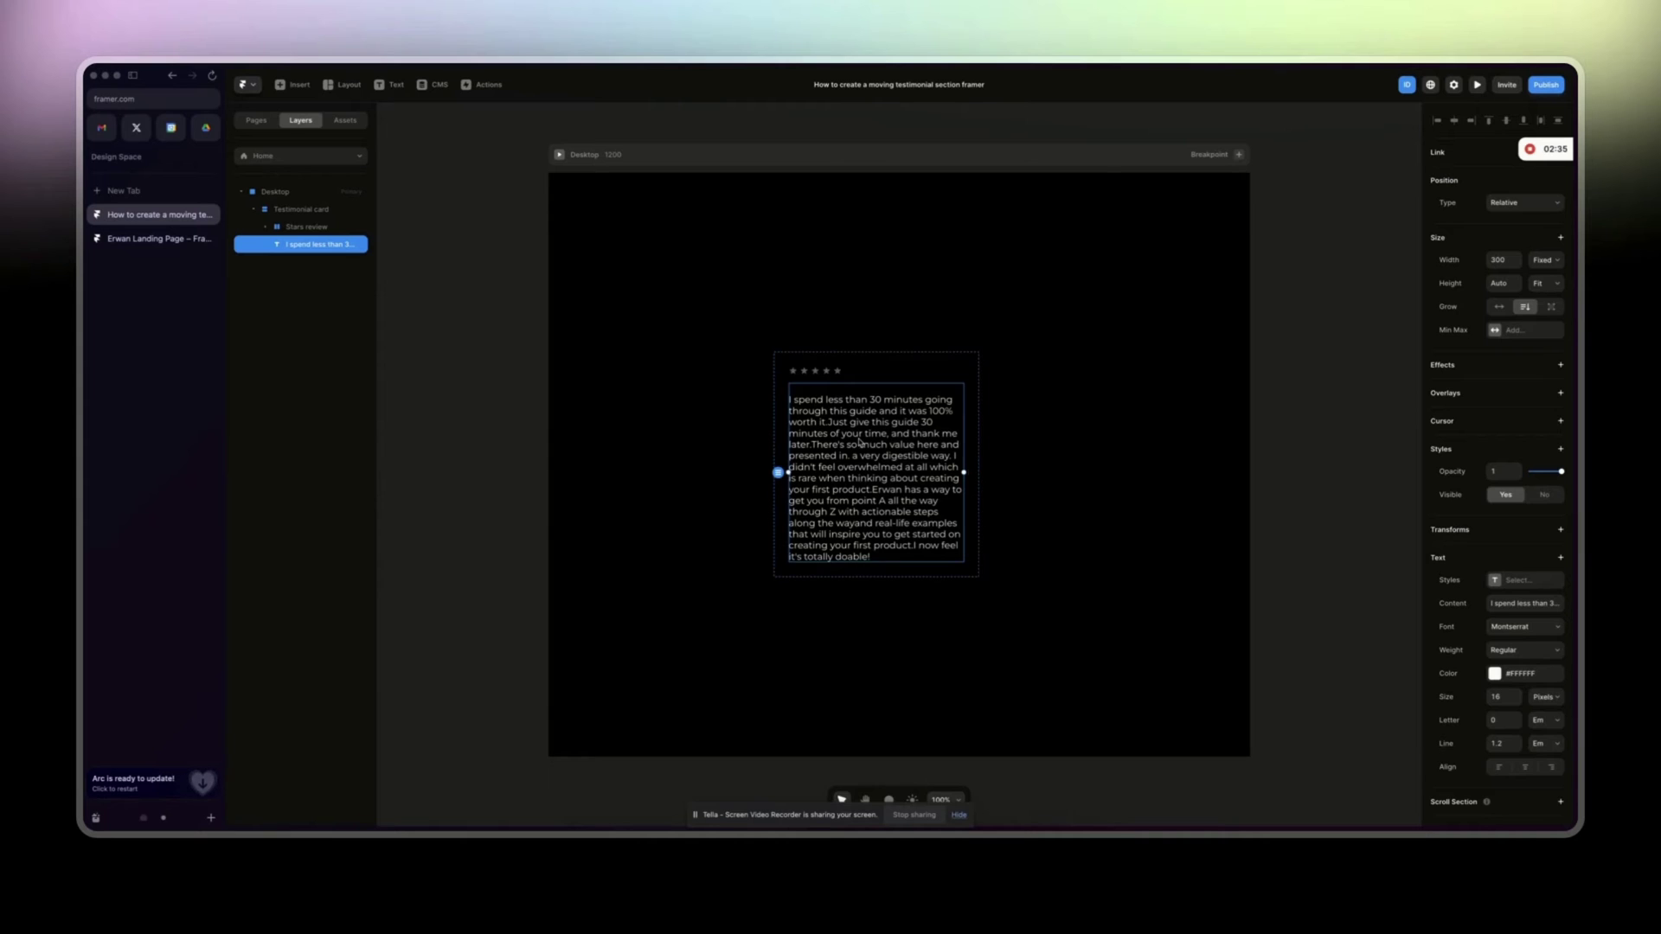
double_click(837, 422)
click(789, 400)
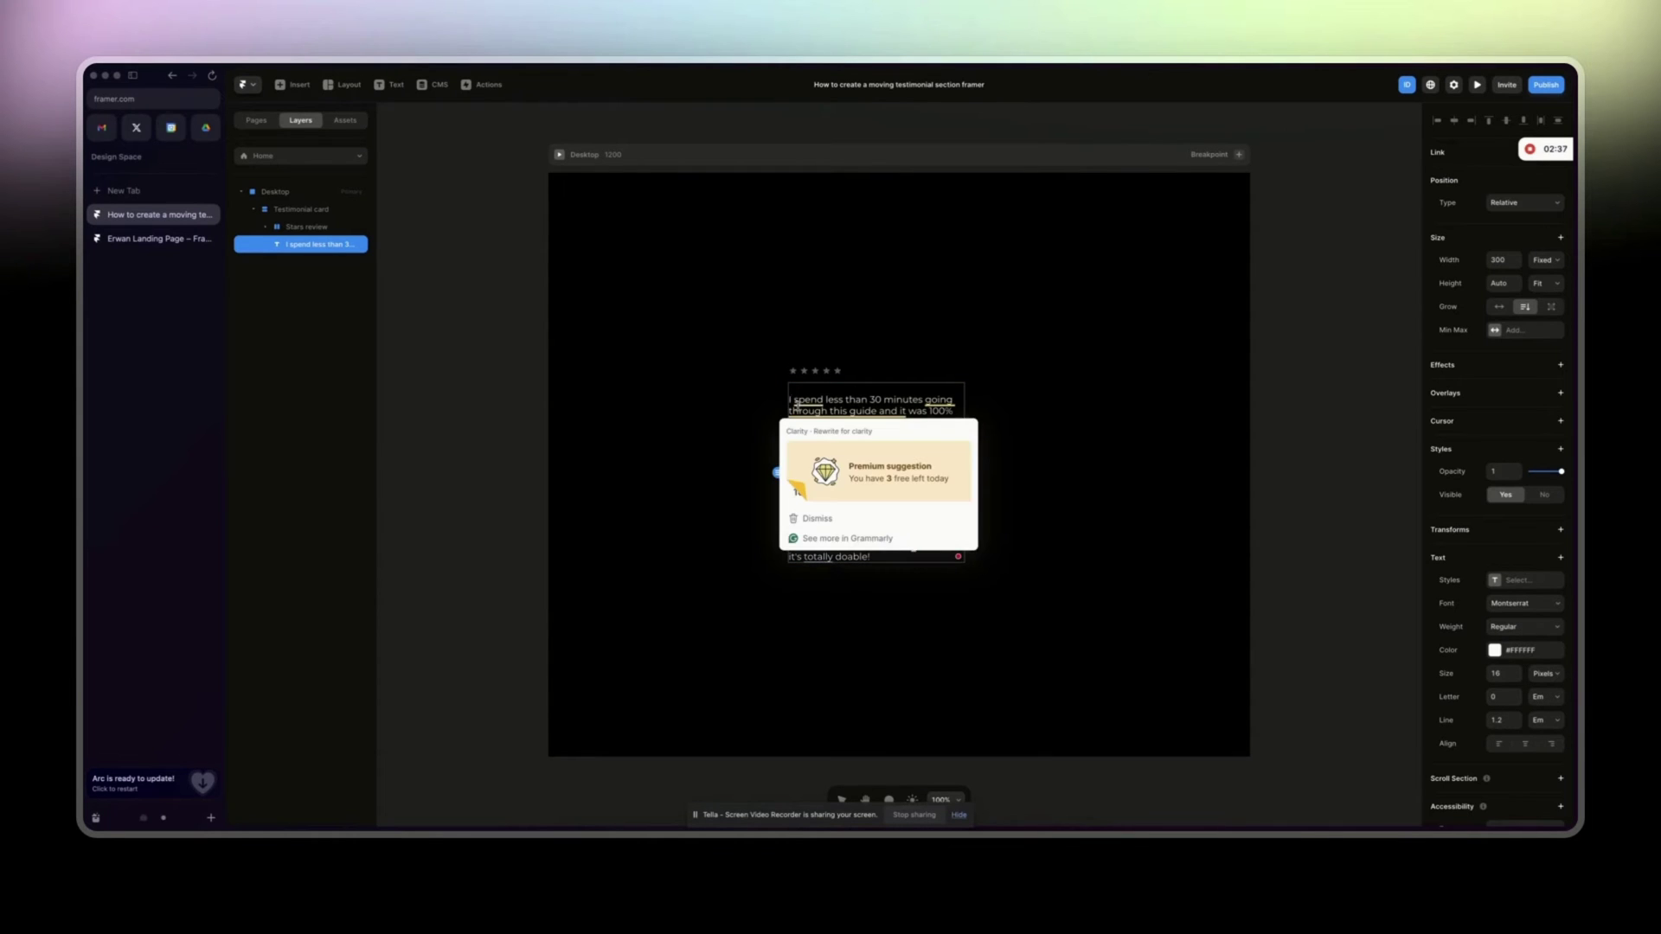
Duplicate the quote text below itself and replace it with the reviewer's name.
key(Escape)
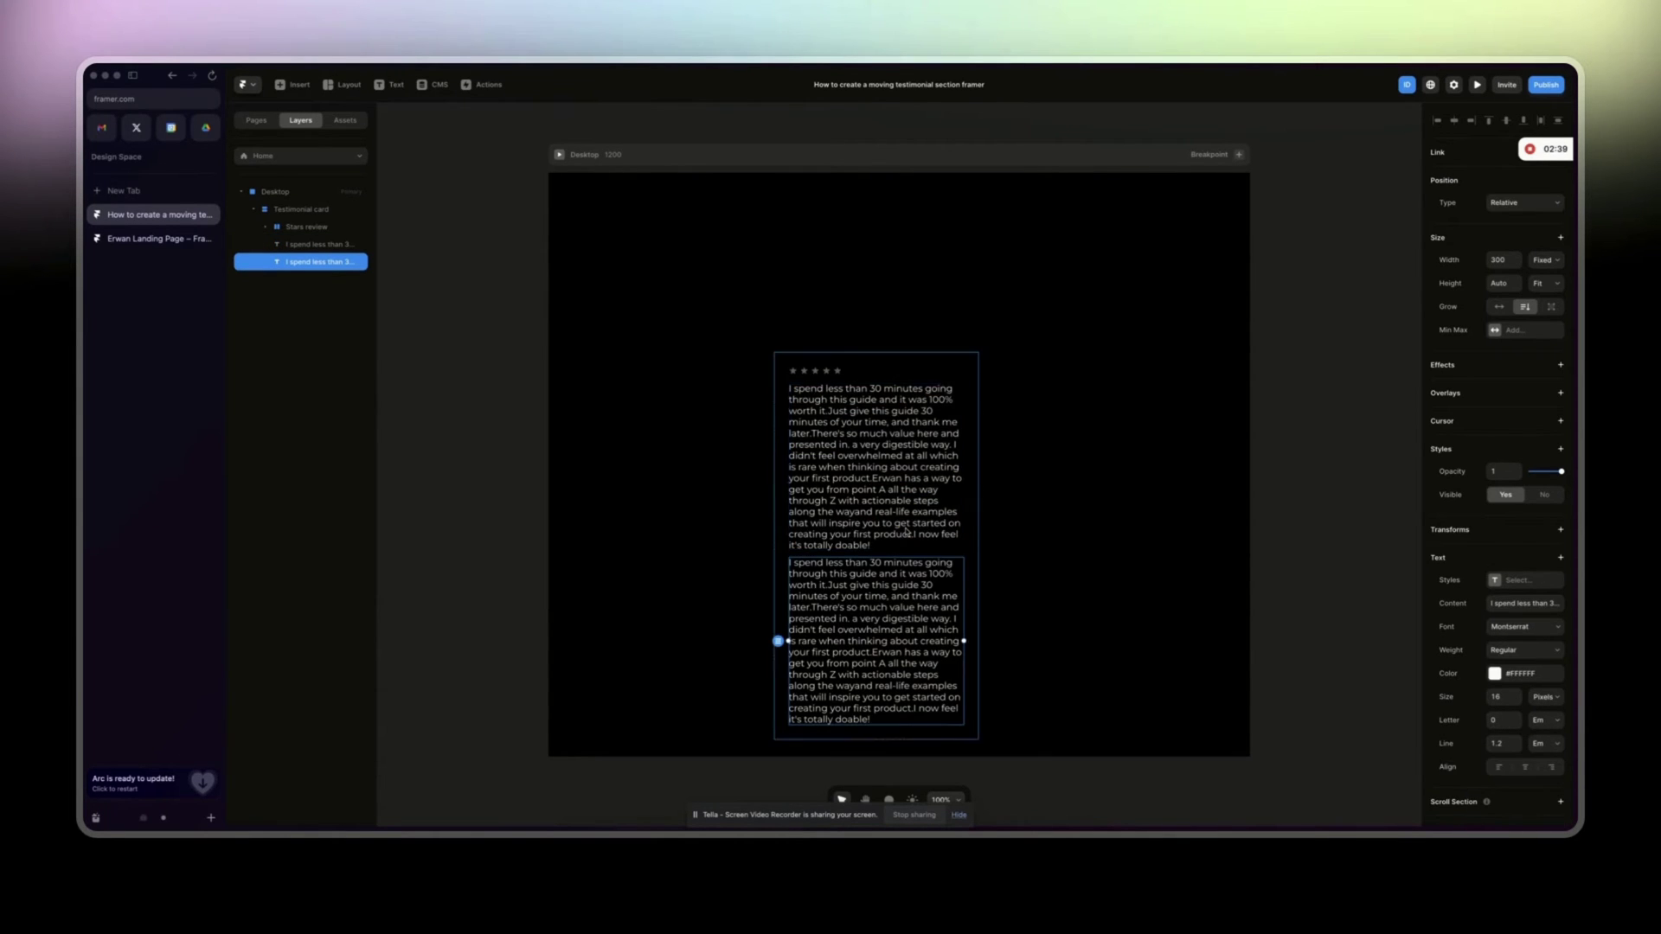
key(ctrl+d)
double_click(868, 614)
key(ctrl+a)
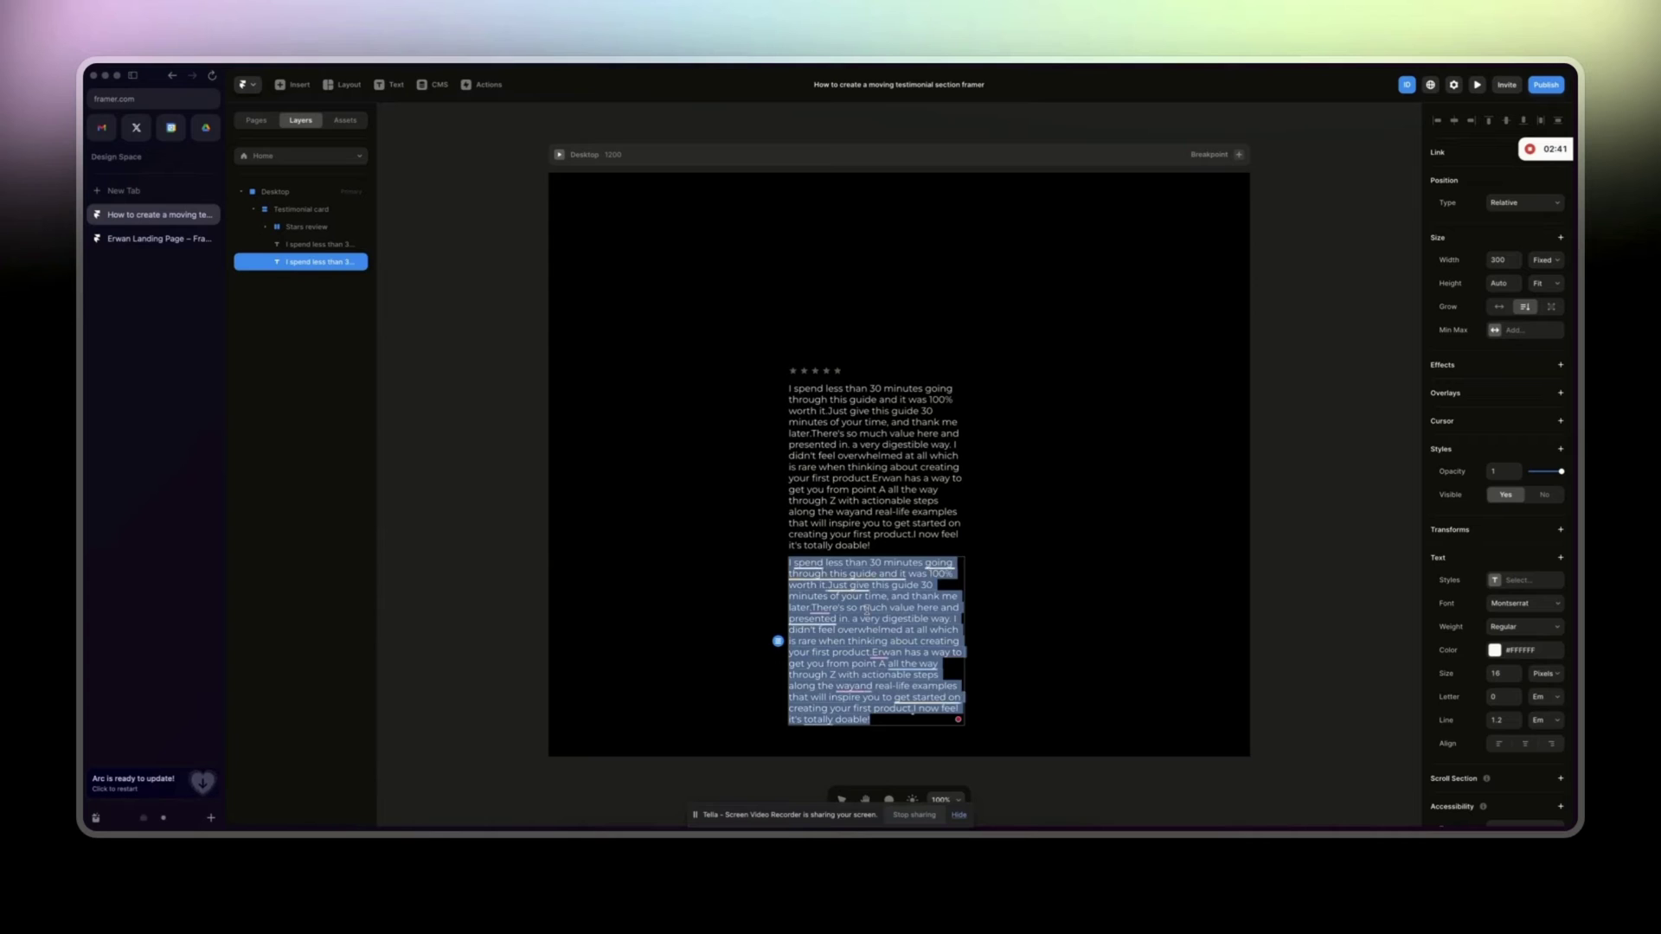
key(ctrl+a)
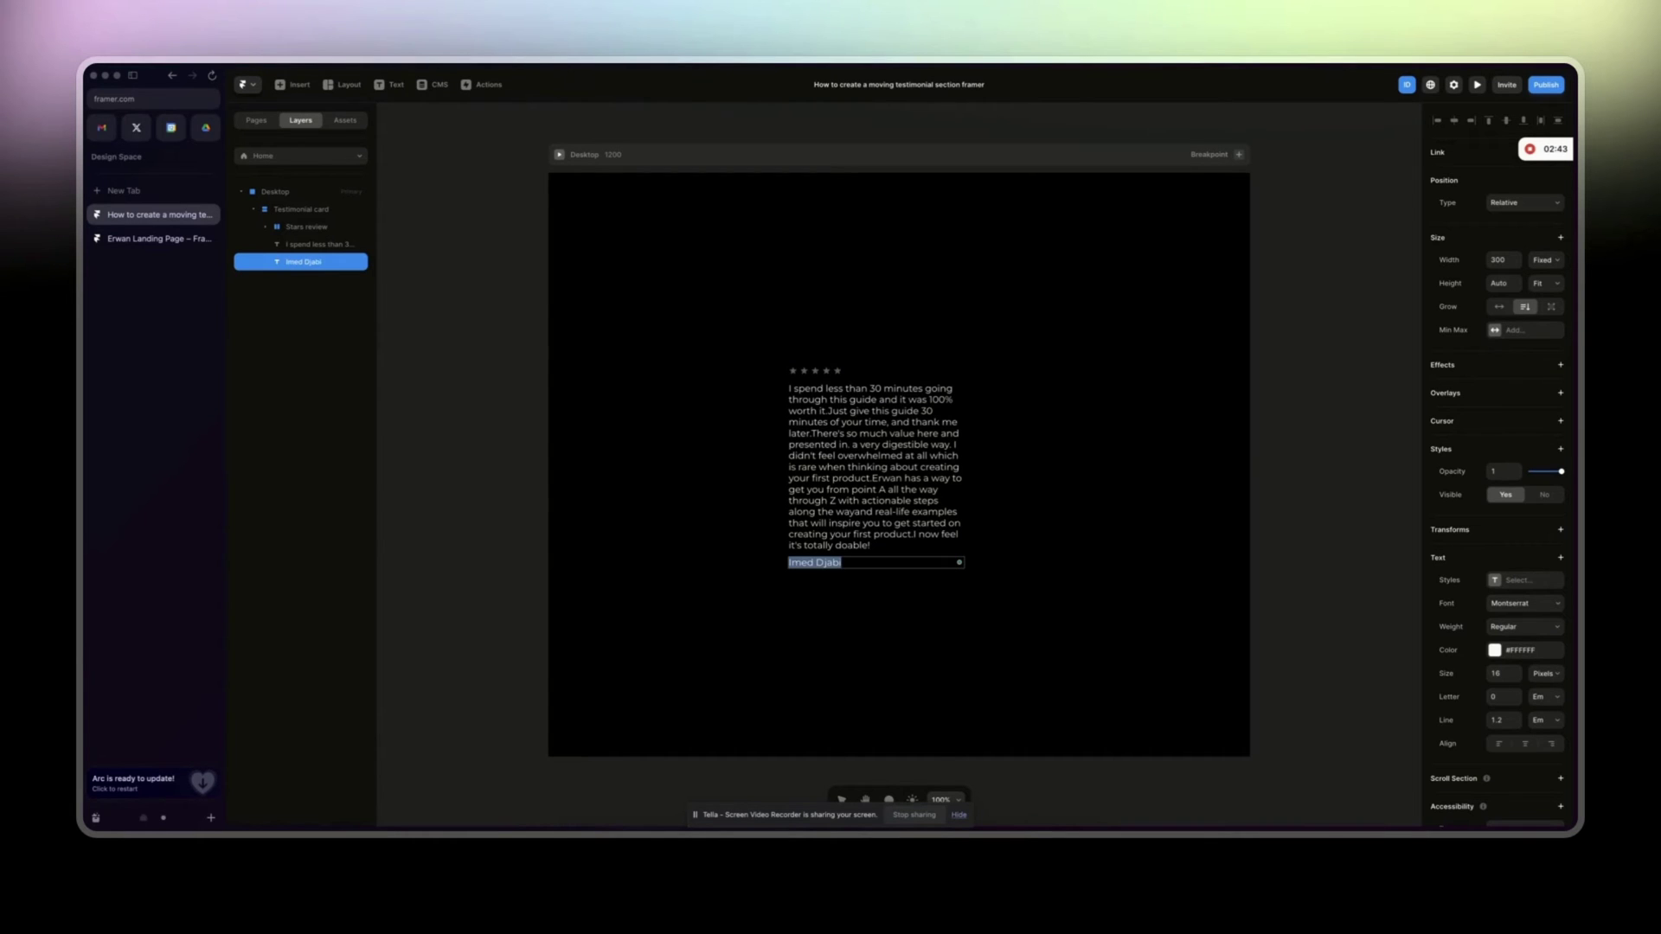
Style the name at size 12, uppercase via a Transform setting, with about 0.2 em letter spacing.
click(1516, 679)
click(1517, 679)
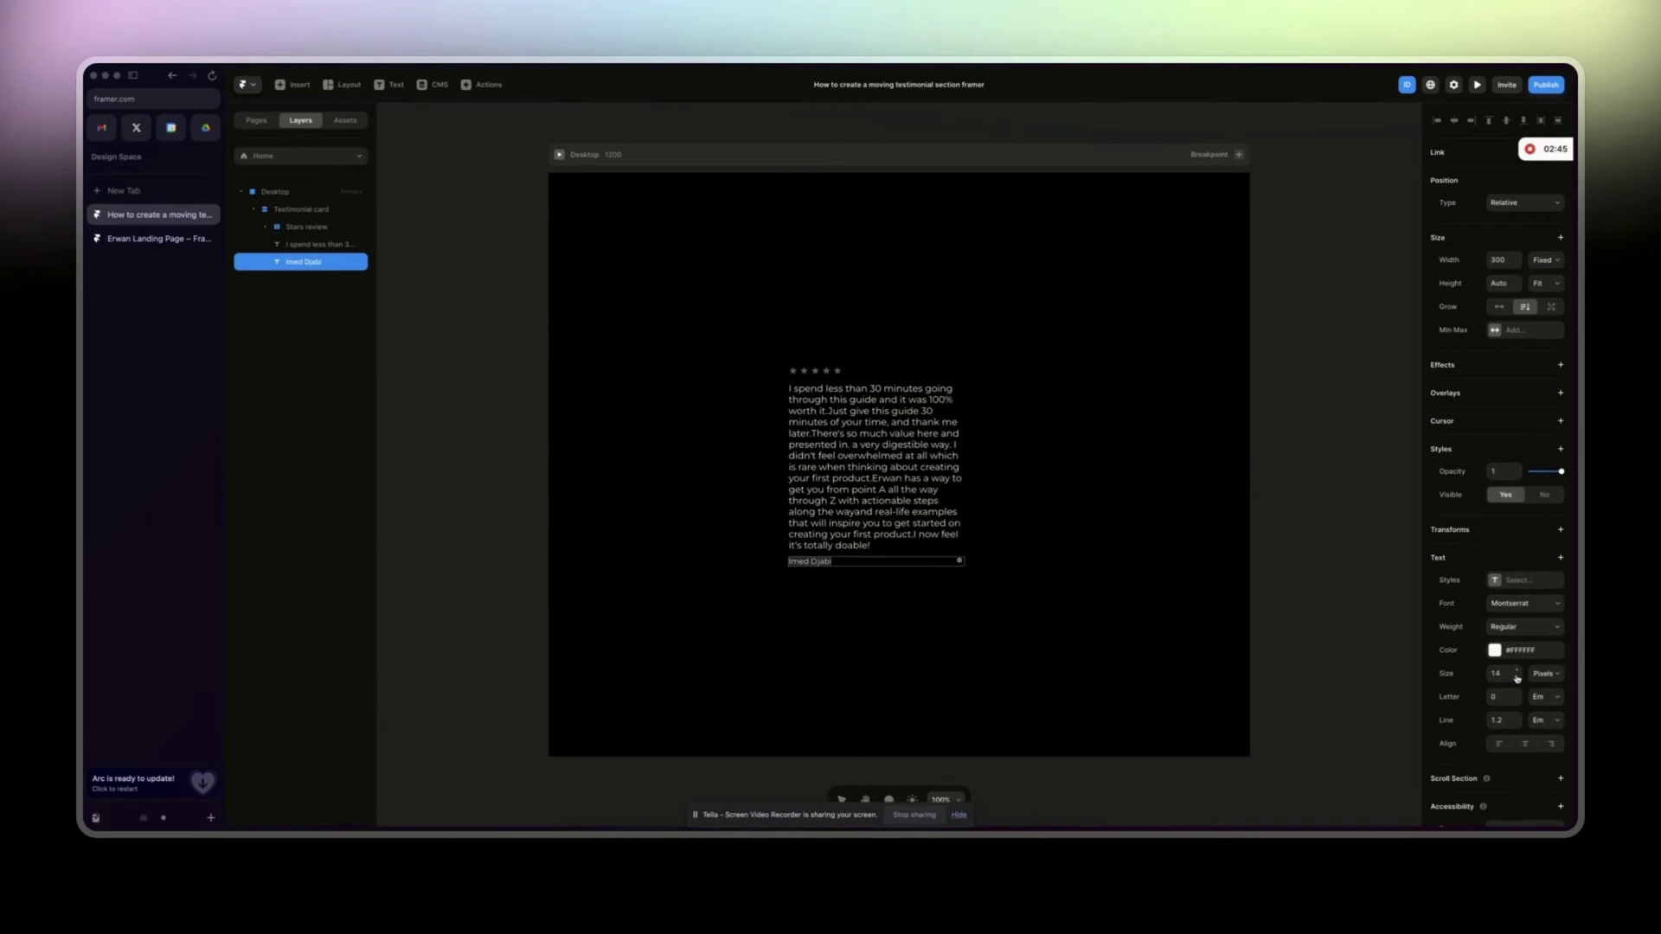
click(1516, 679)
click(1517, 679)
click(1499, 700)
text(0.03)
scroll(1536, 756, down, 2)
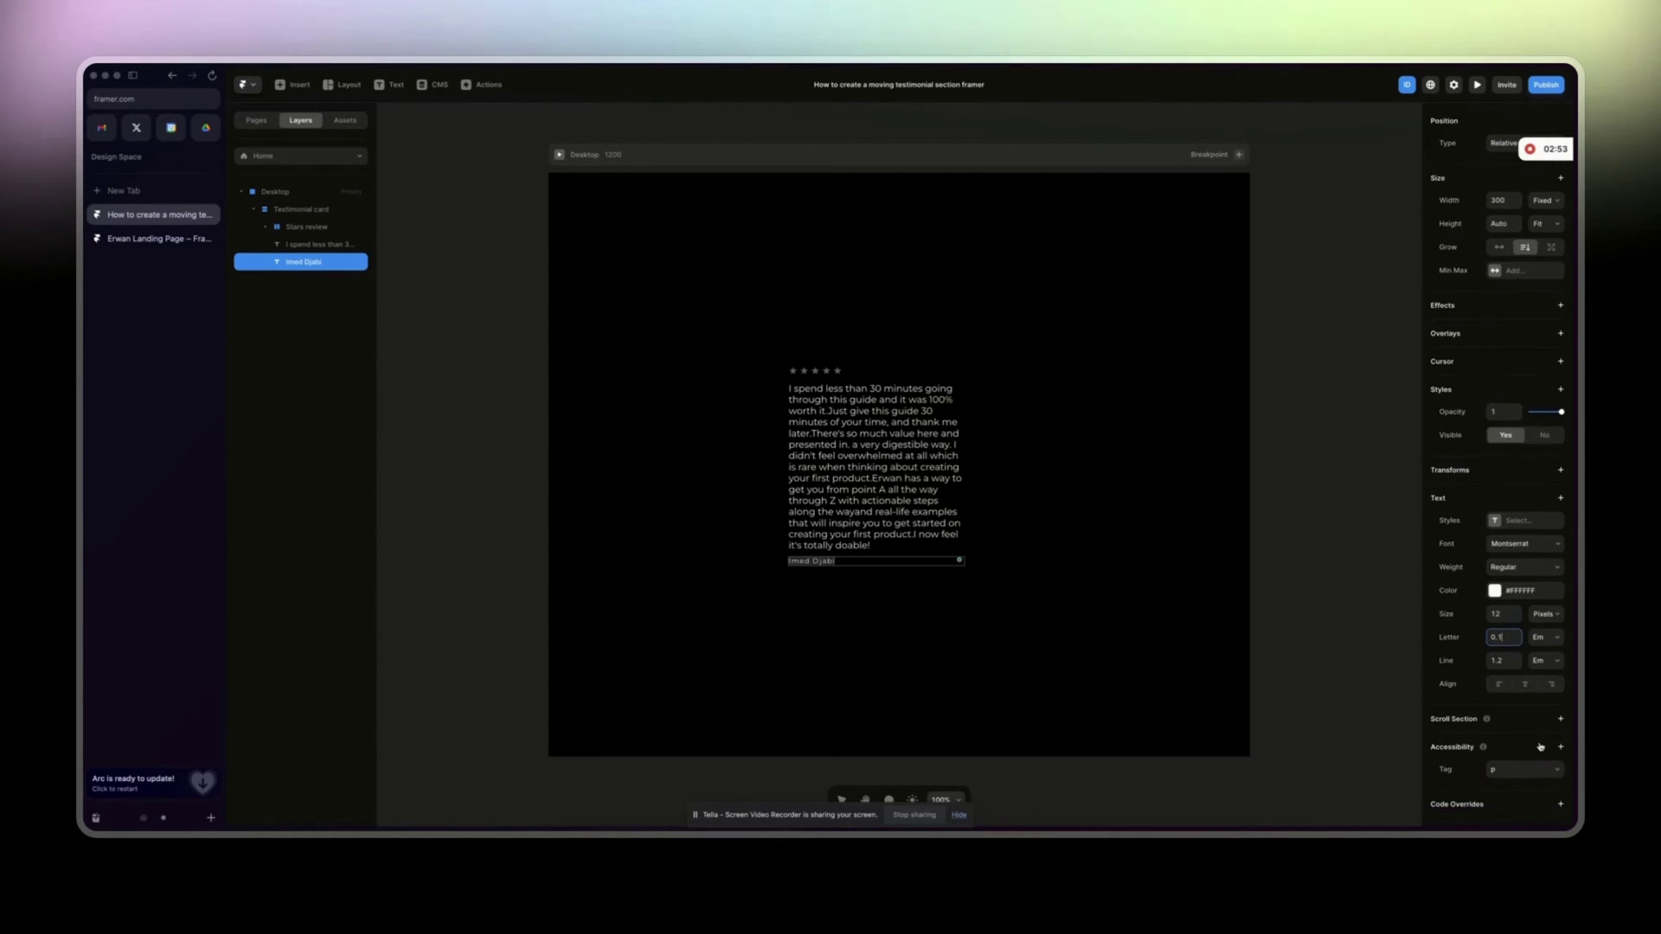
click(1562, 501)
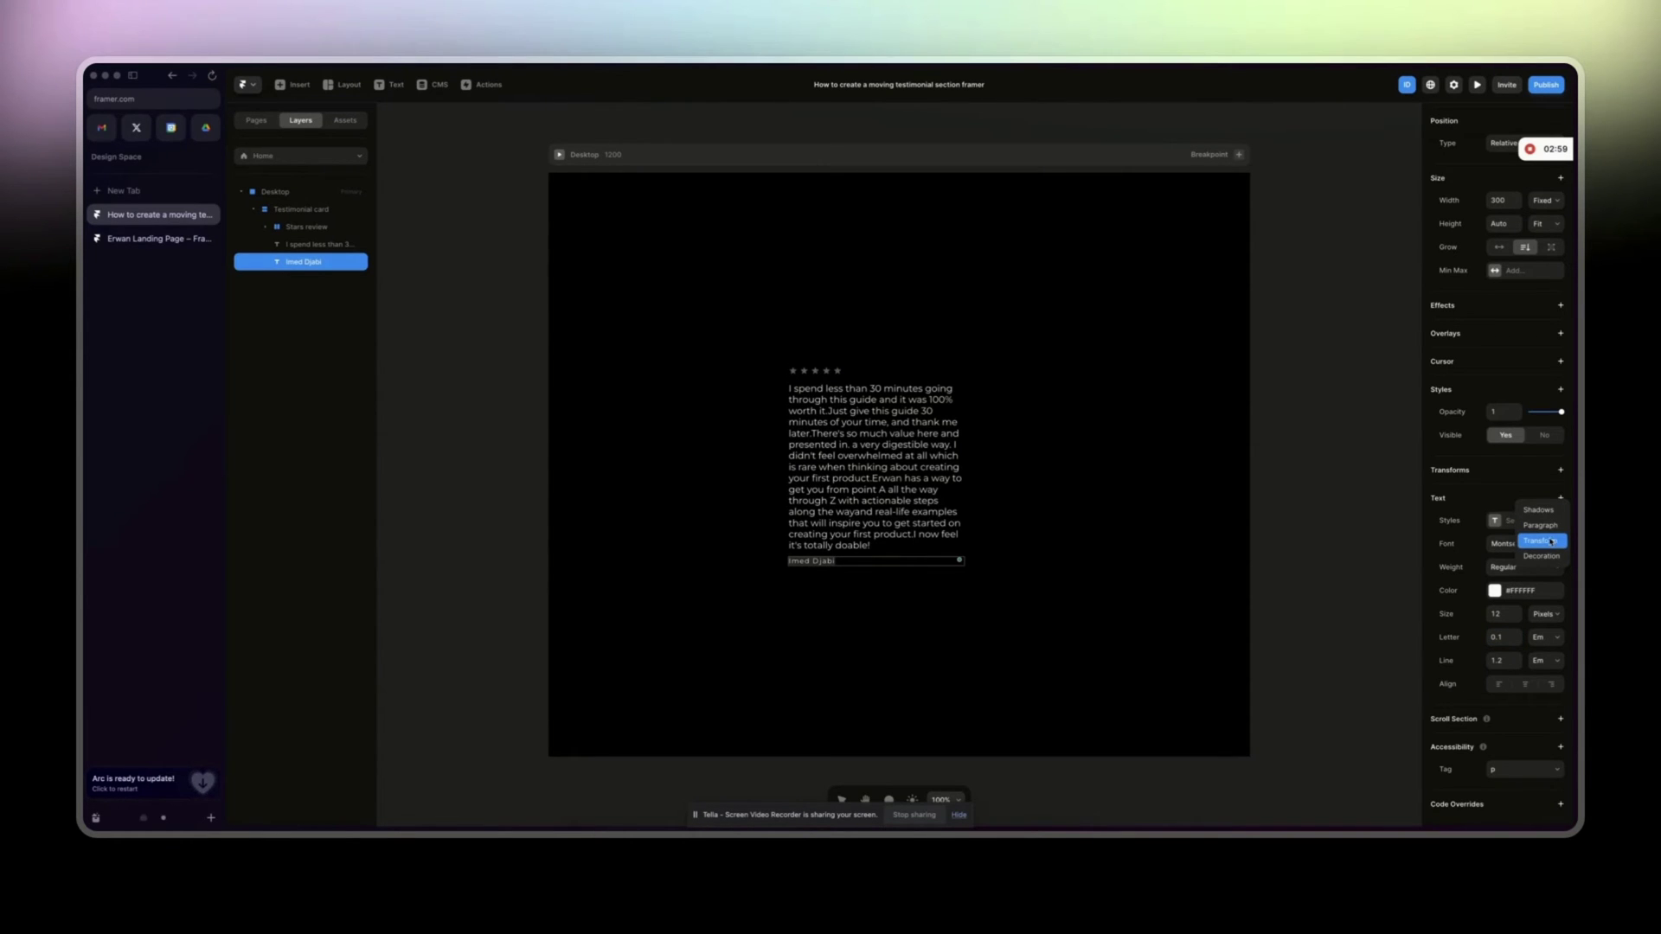
click(1540, 525)
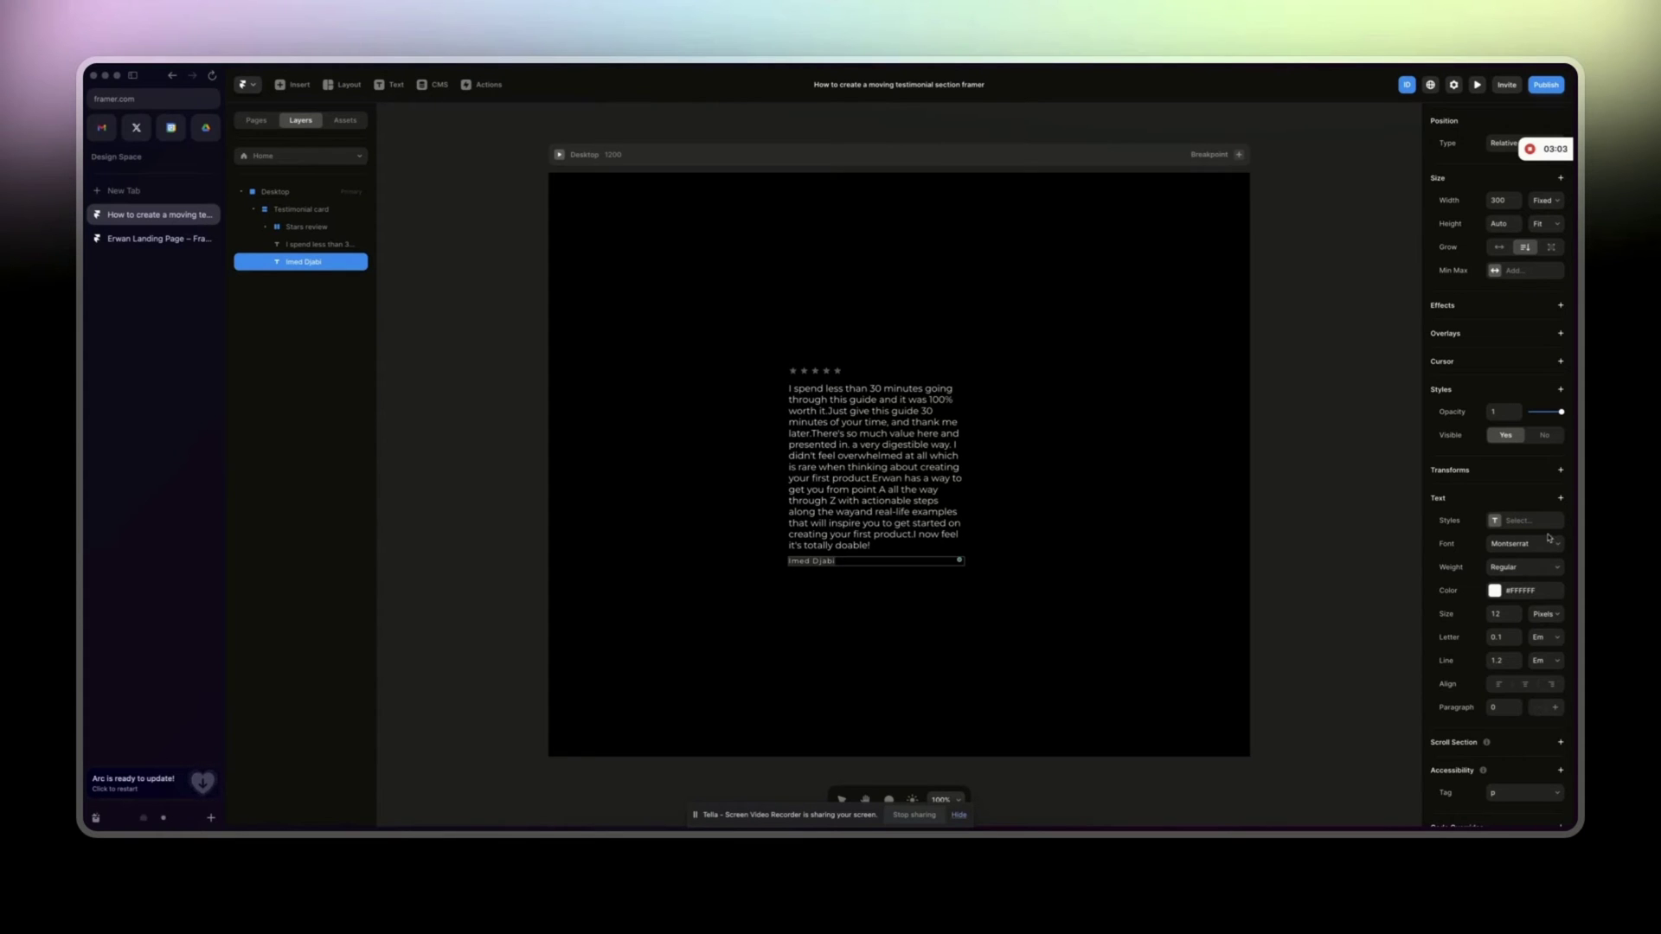
click(1560, 497)
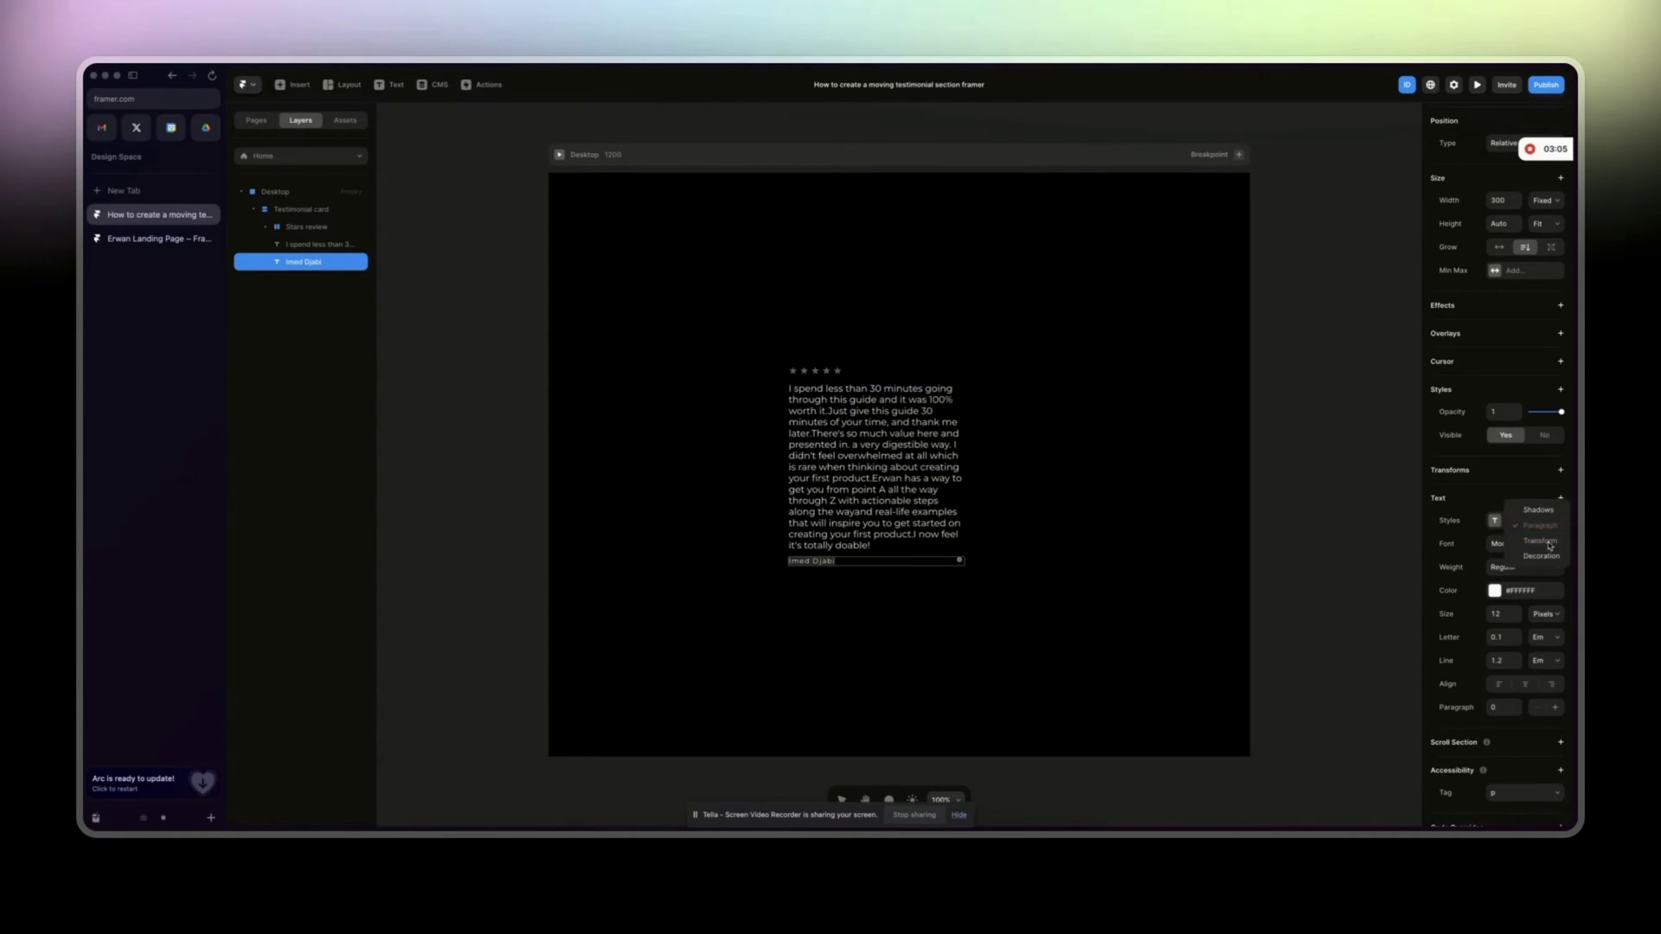
click(1534, 542)
click(1538, 729)
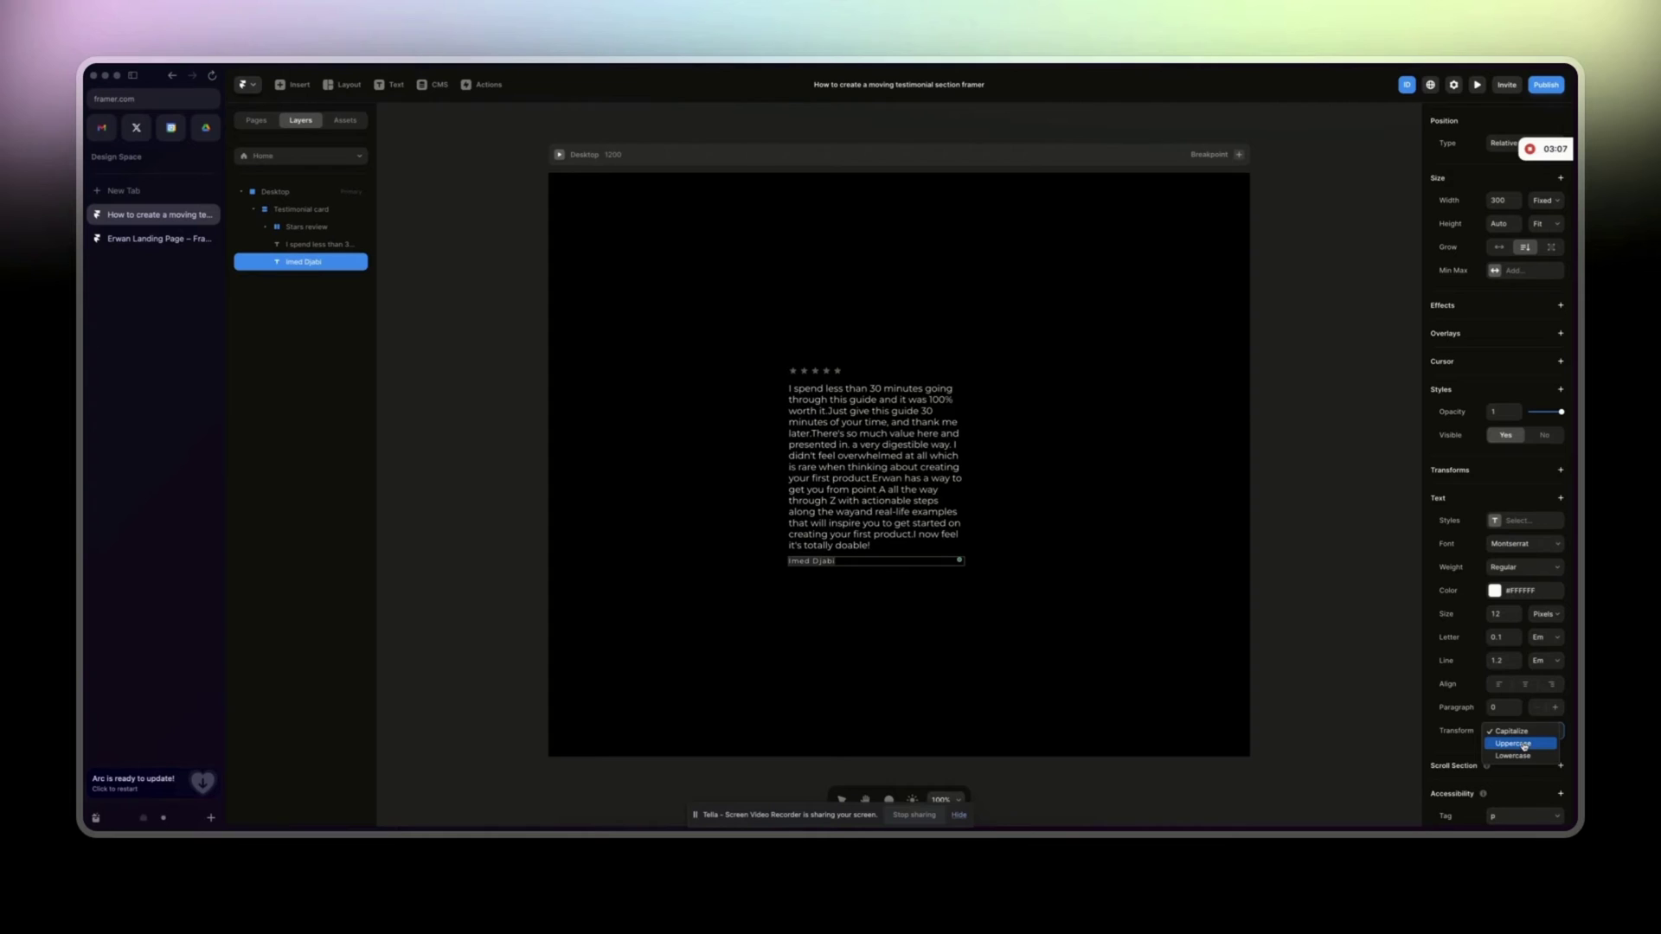
click(1525, 746)
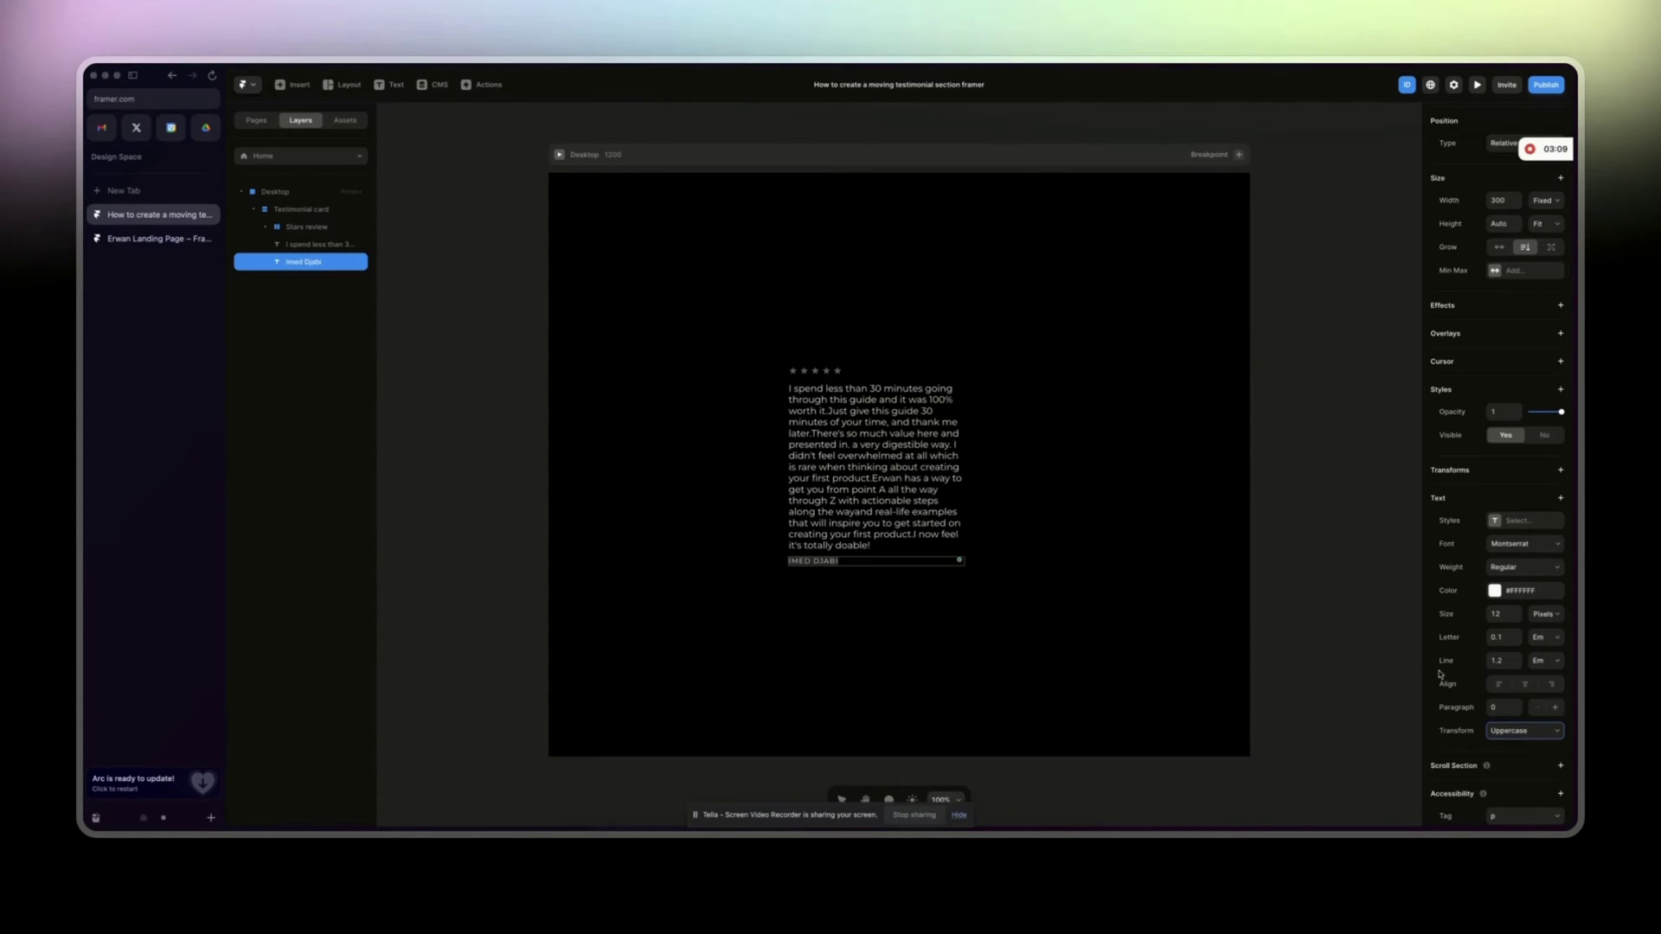
click(1508, 634)
text(1)
key(Up)
Give the Testimonial card a near-black fill.
click(731, 524)
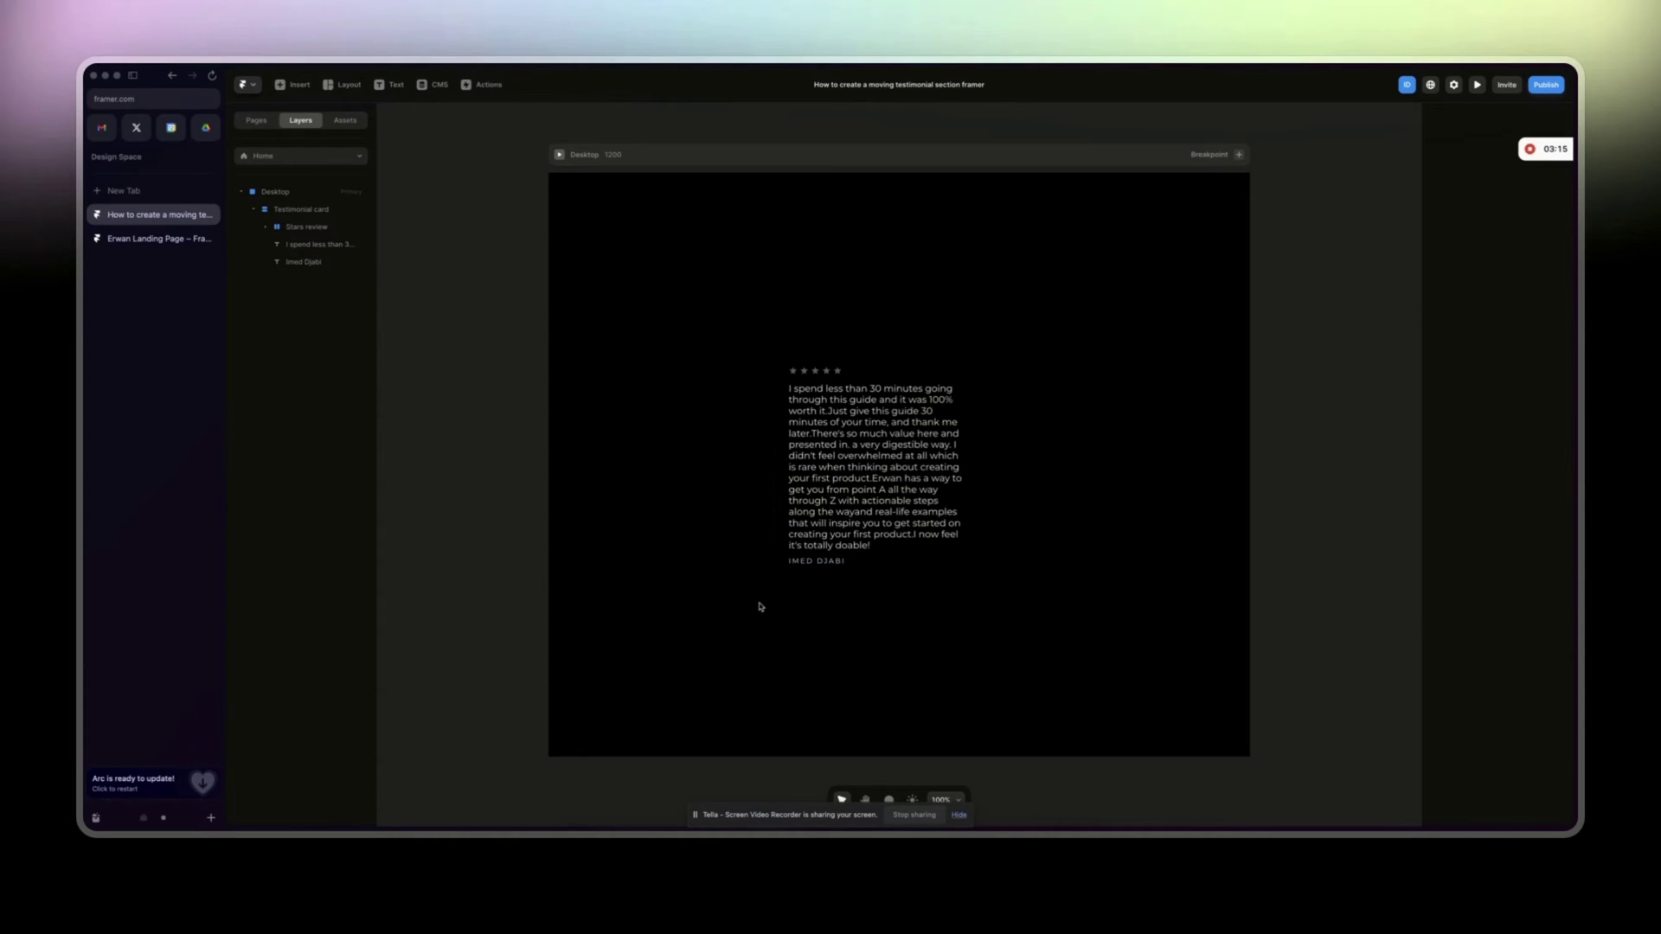
click(785, 494)
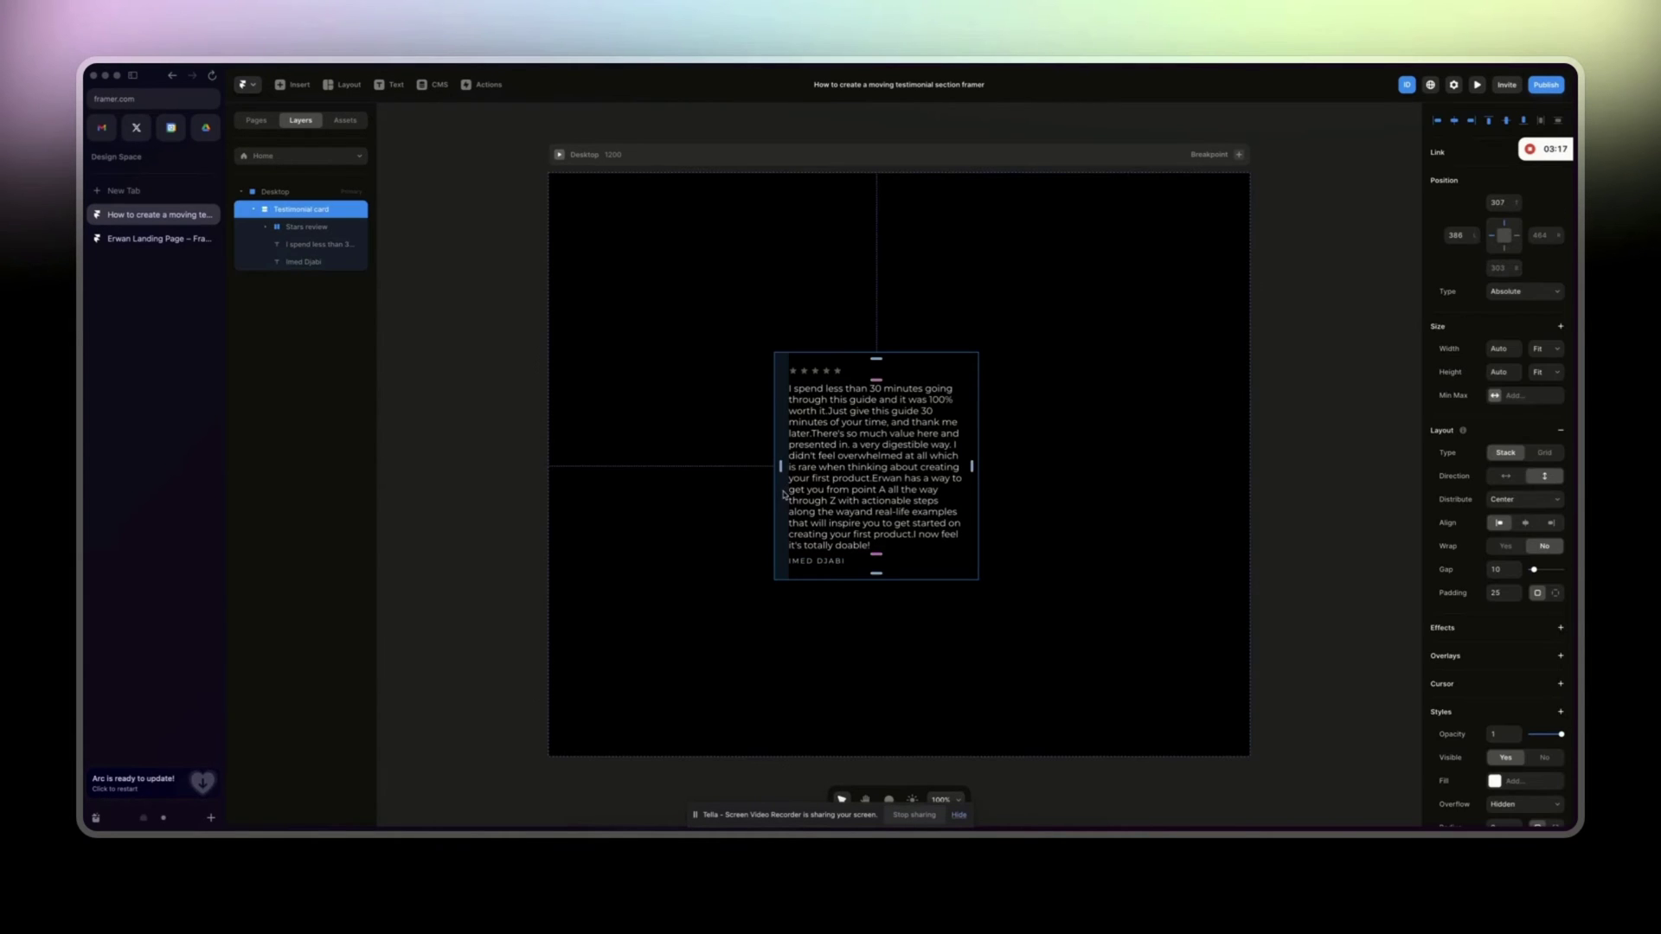
scroll(1557, 623, down, 1)
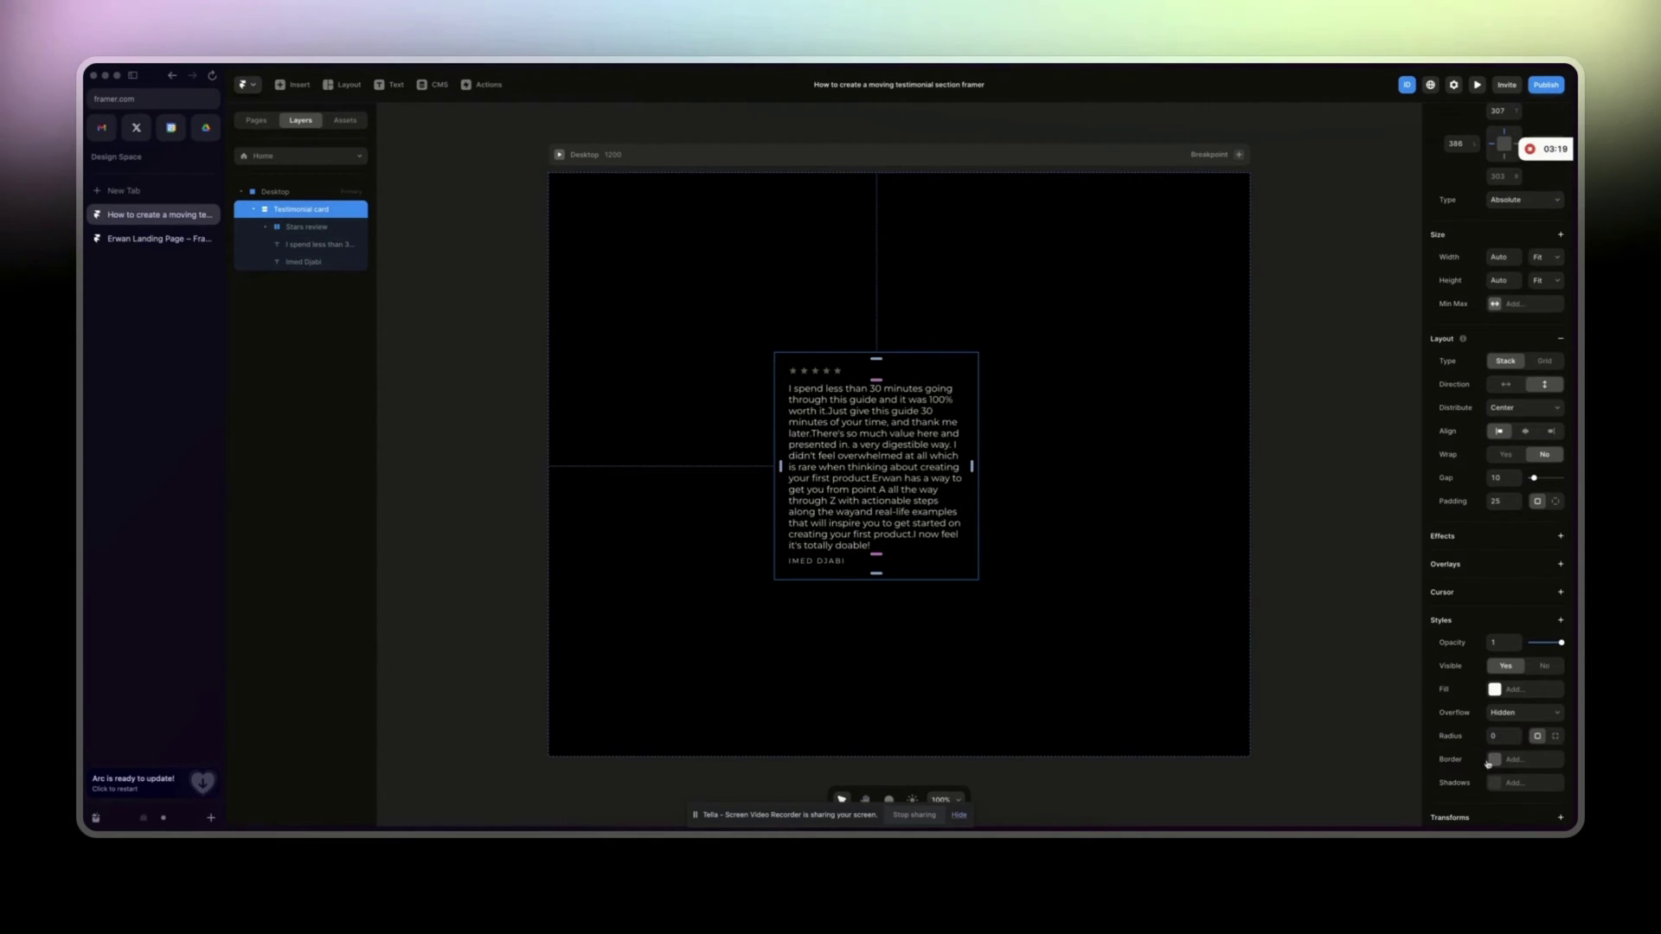
click(1491, 690)
drag(1289, 692, 1256, 694)
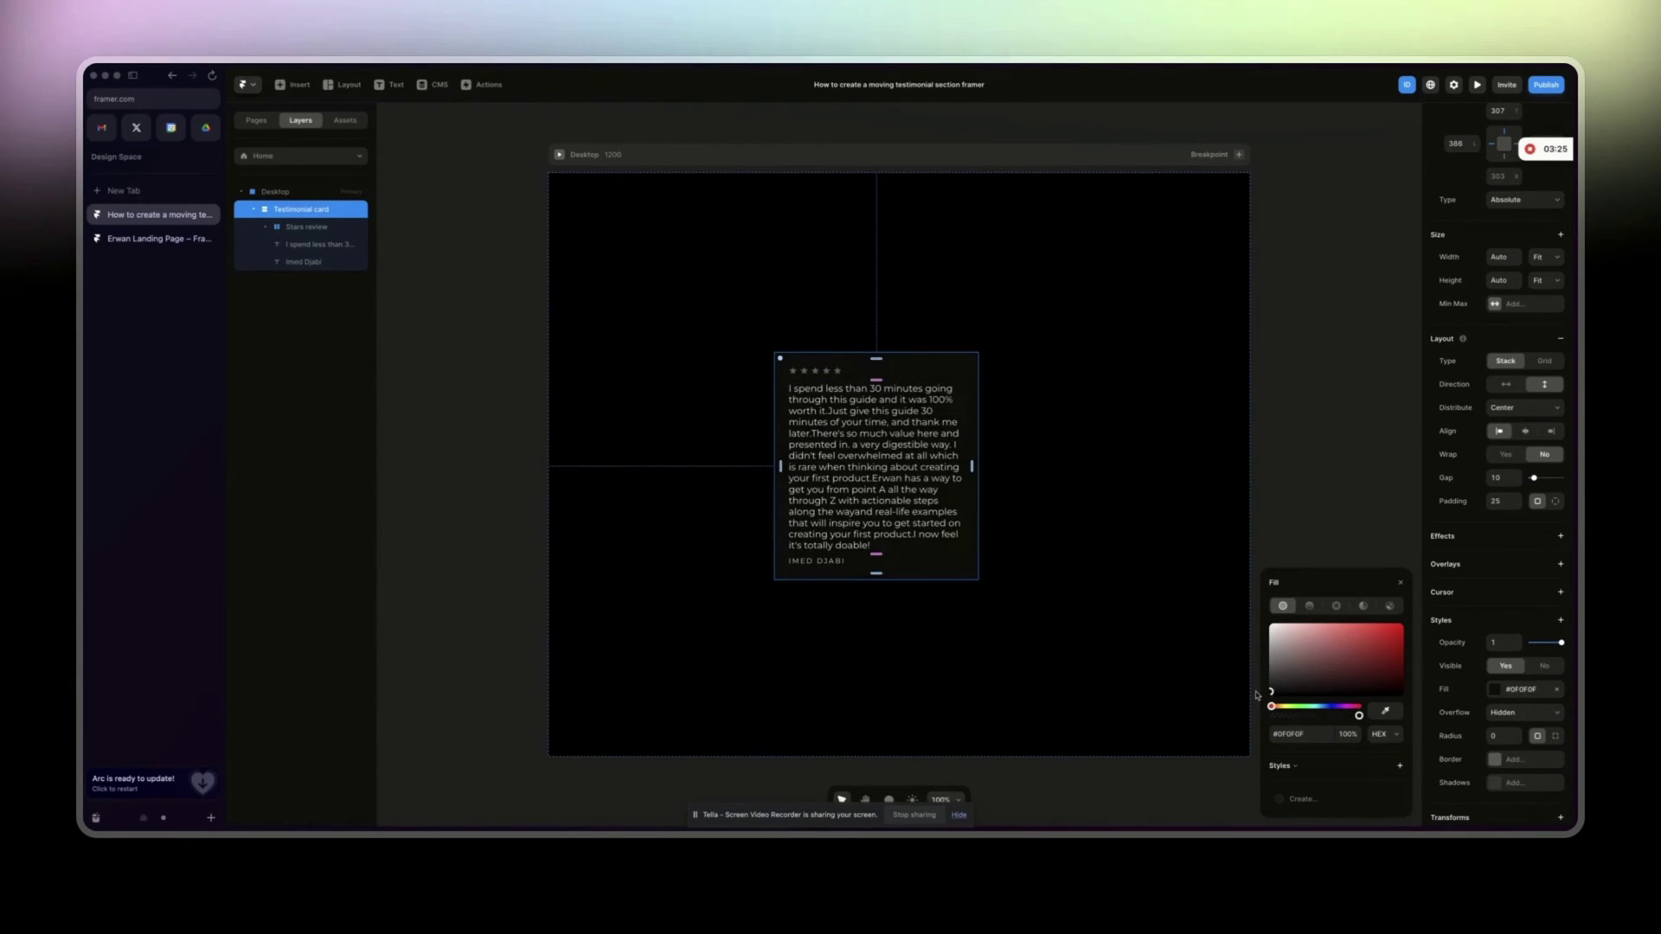
click(1082, 644)
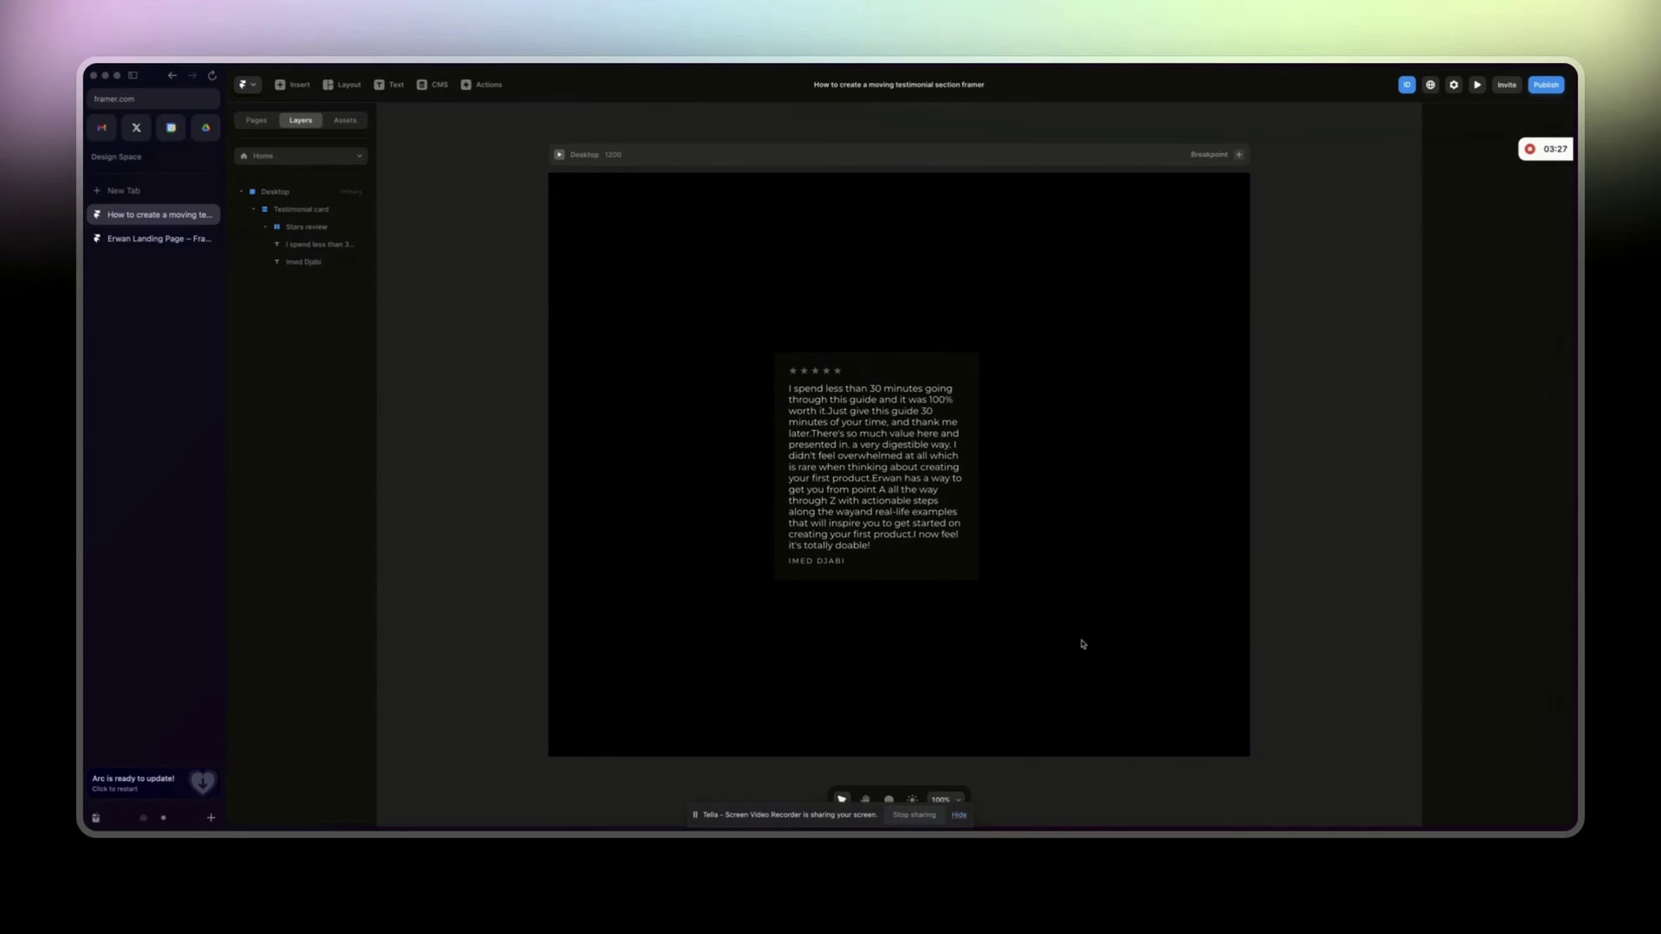
Add a solid mid-grey #5C5C5C border around the card.
click(929, 571)
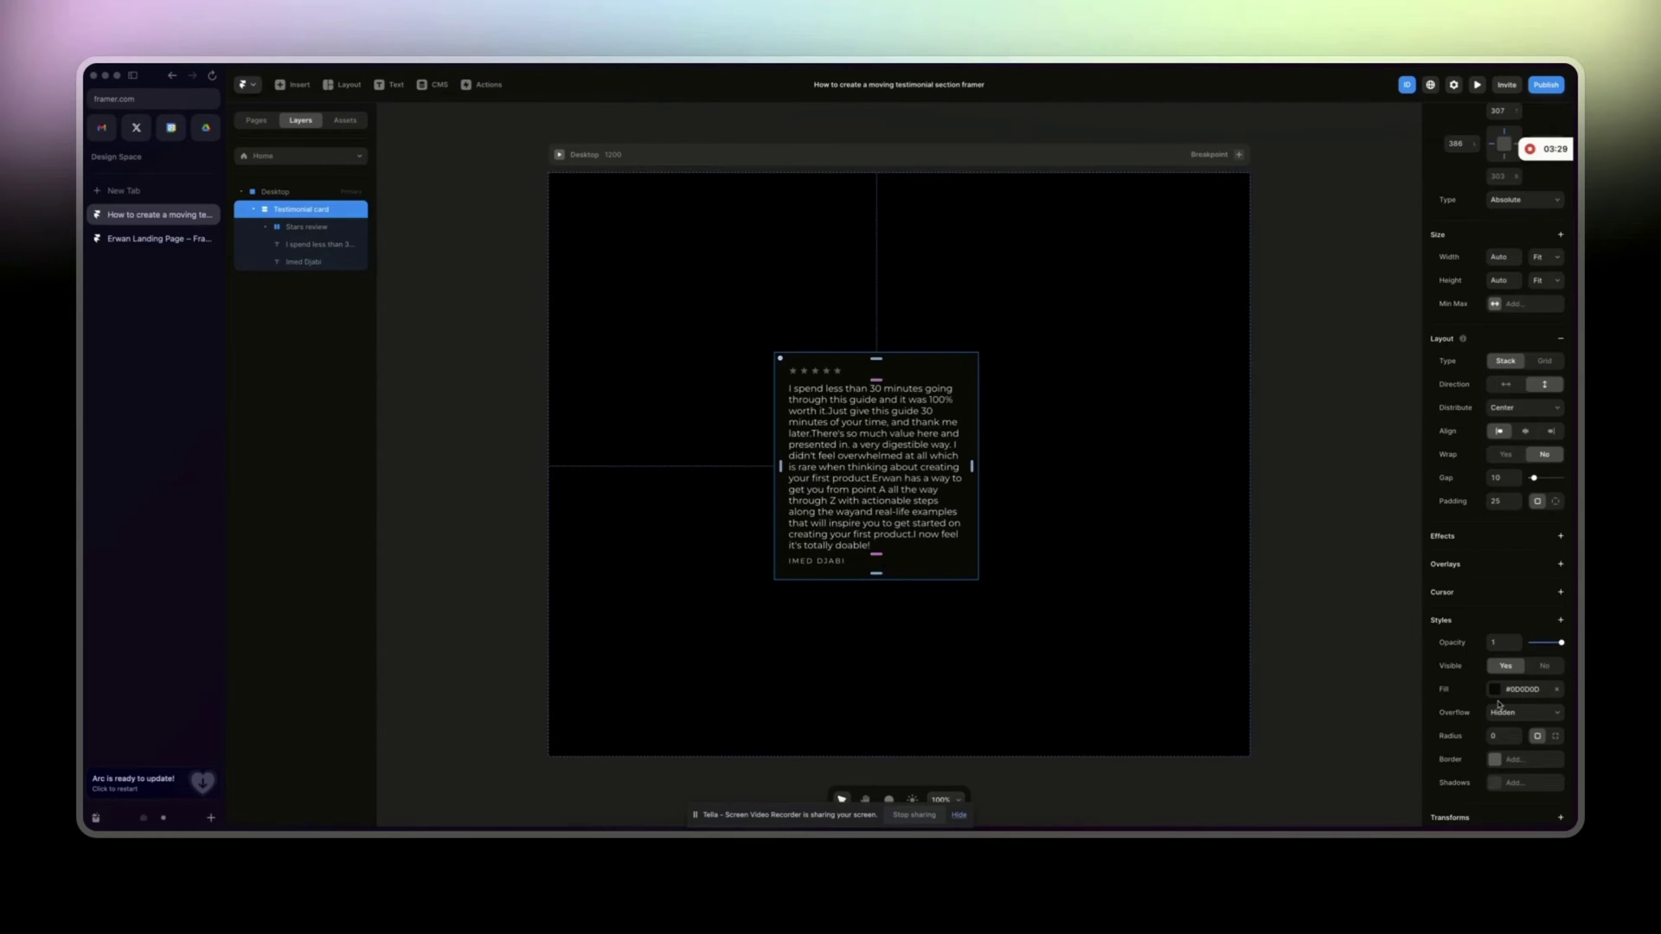
scroll(1500, 705, down, 1)
click(1512, 731)
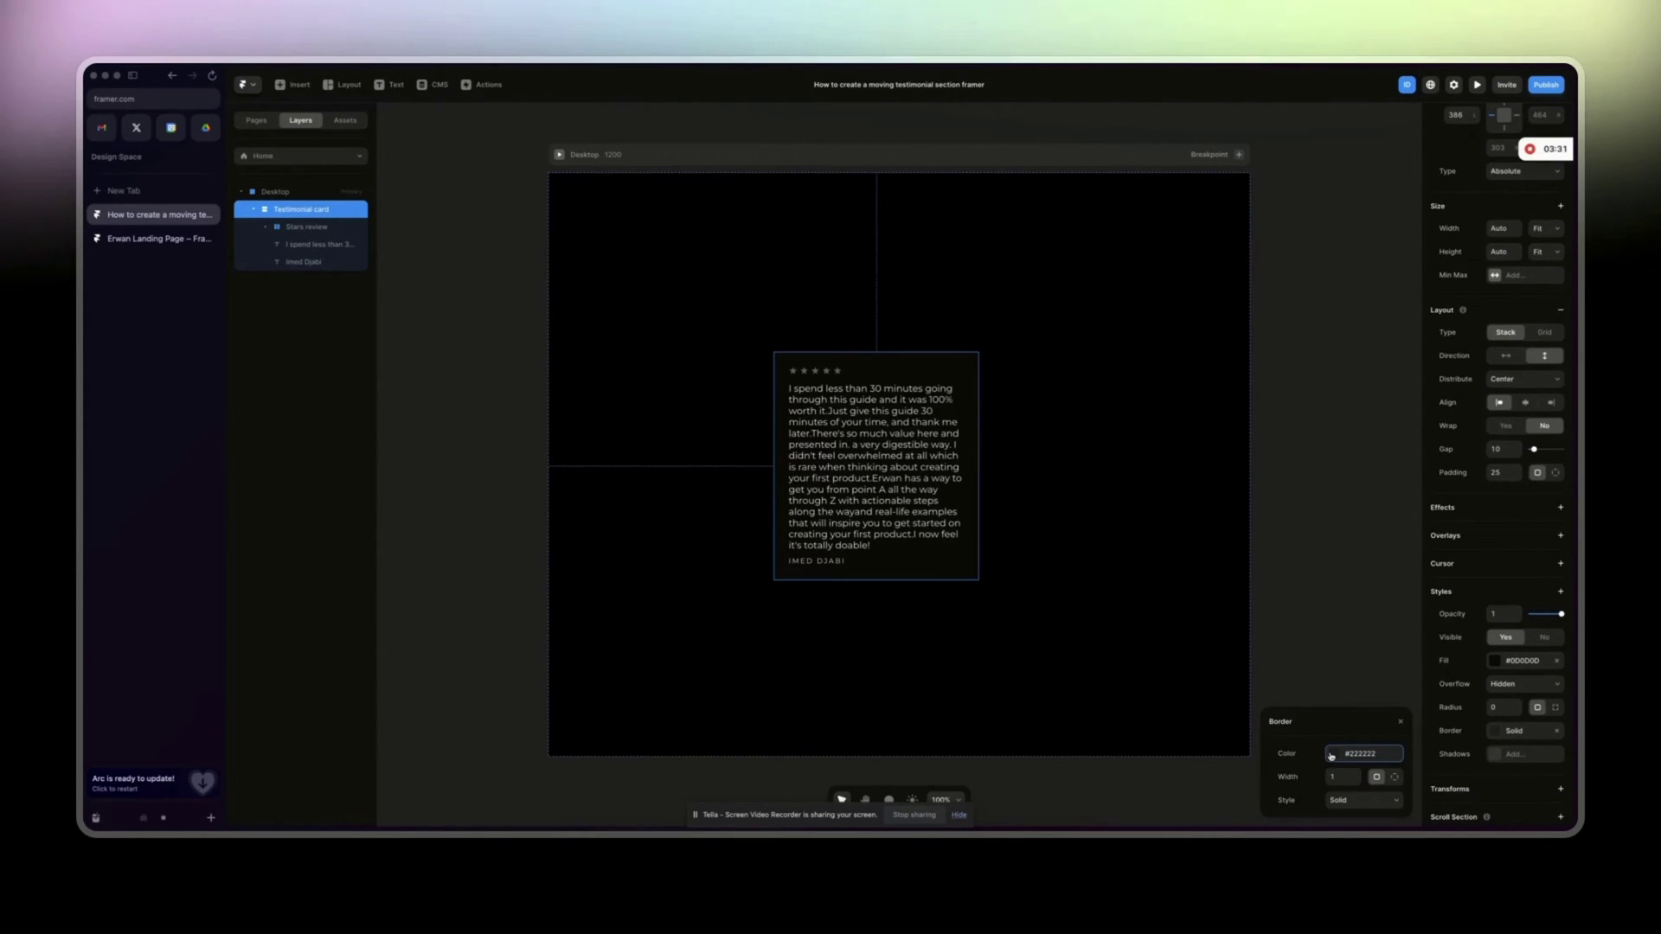
click(1331, 755)
drag(1279, 694, 1261, 674)
click(1234, 682)
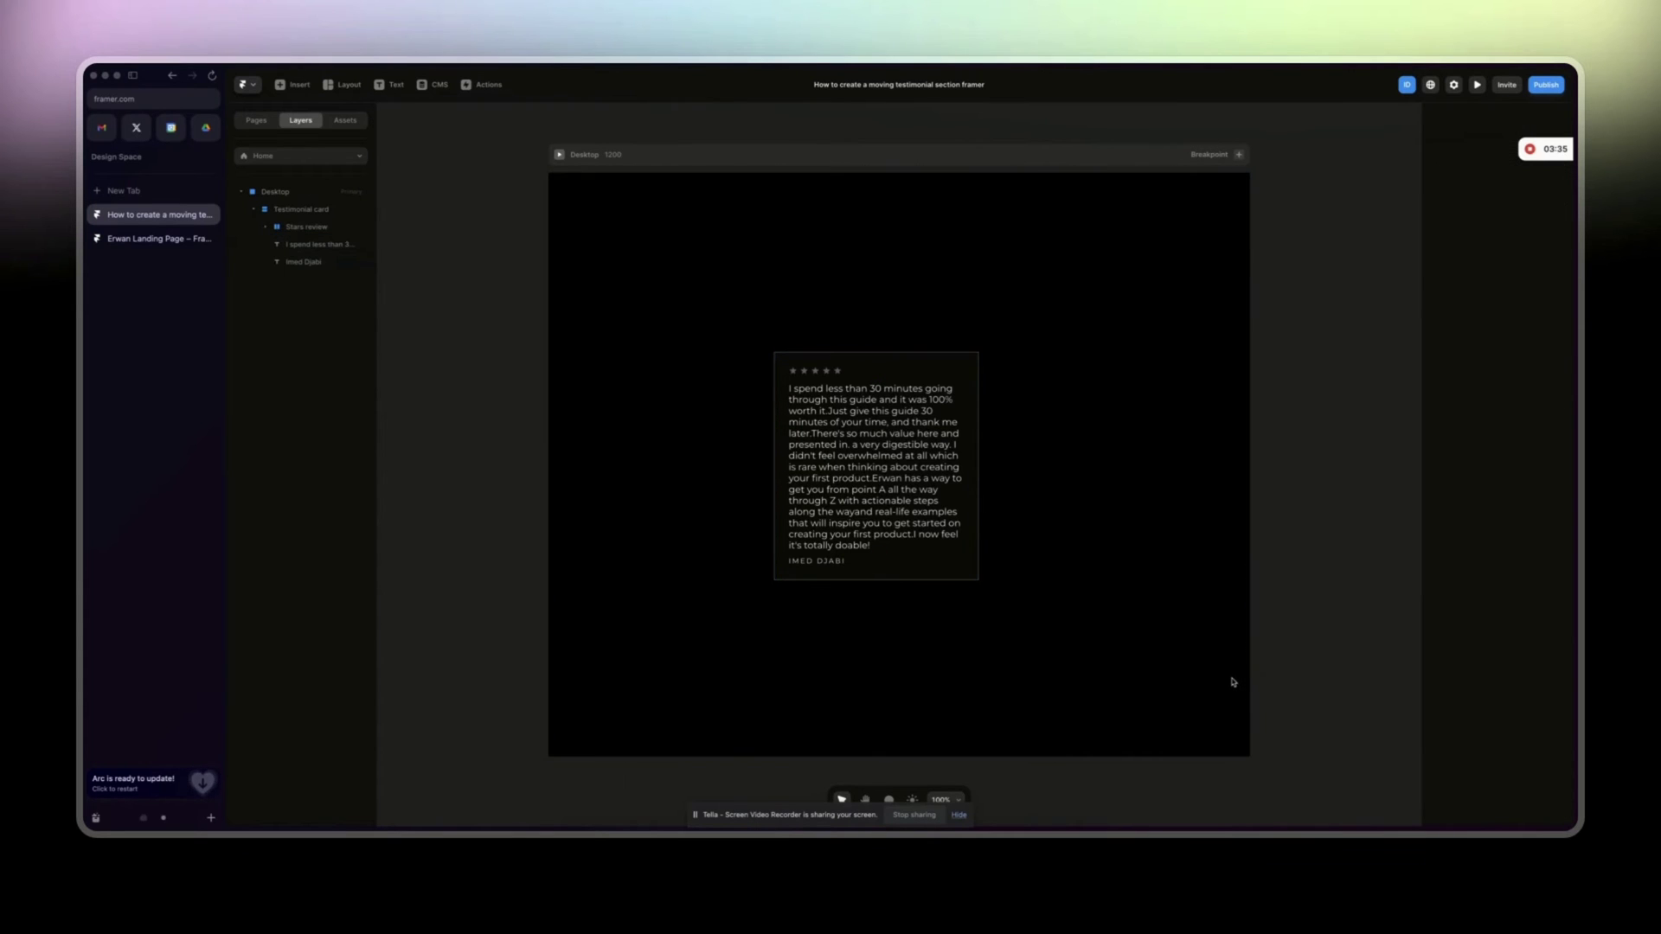
Raise the card's Layout Gap from 10 to 18 and collapse its child layers.
click(958, 573)
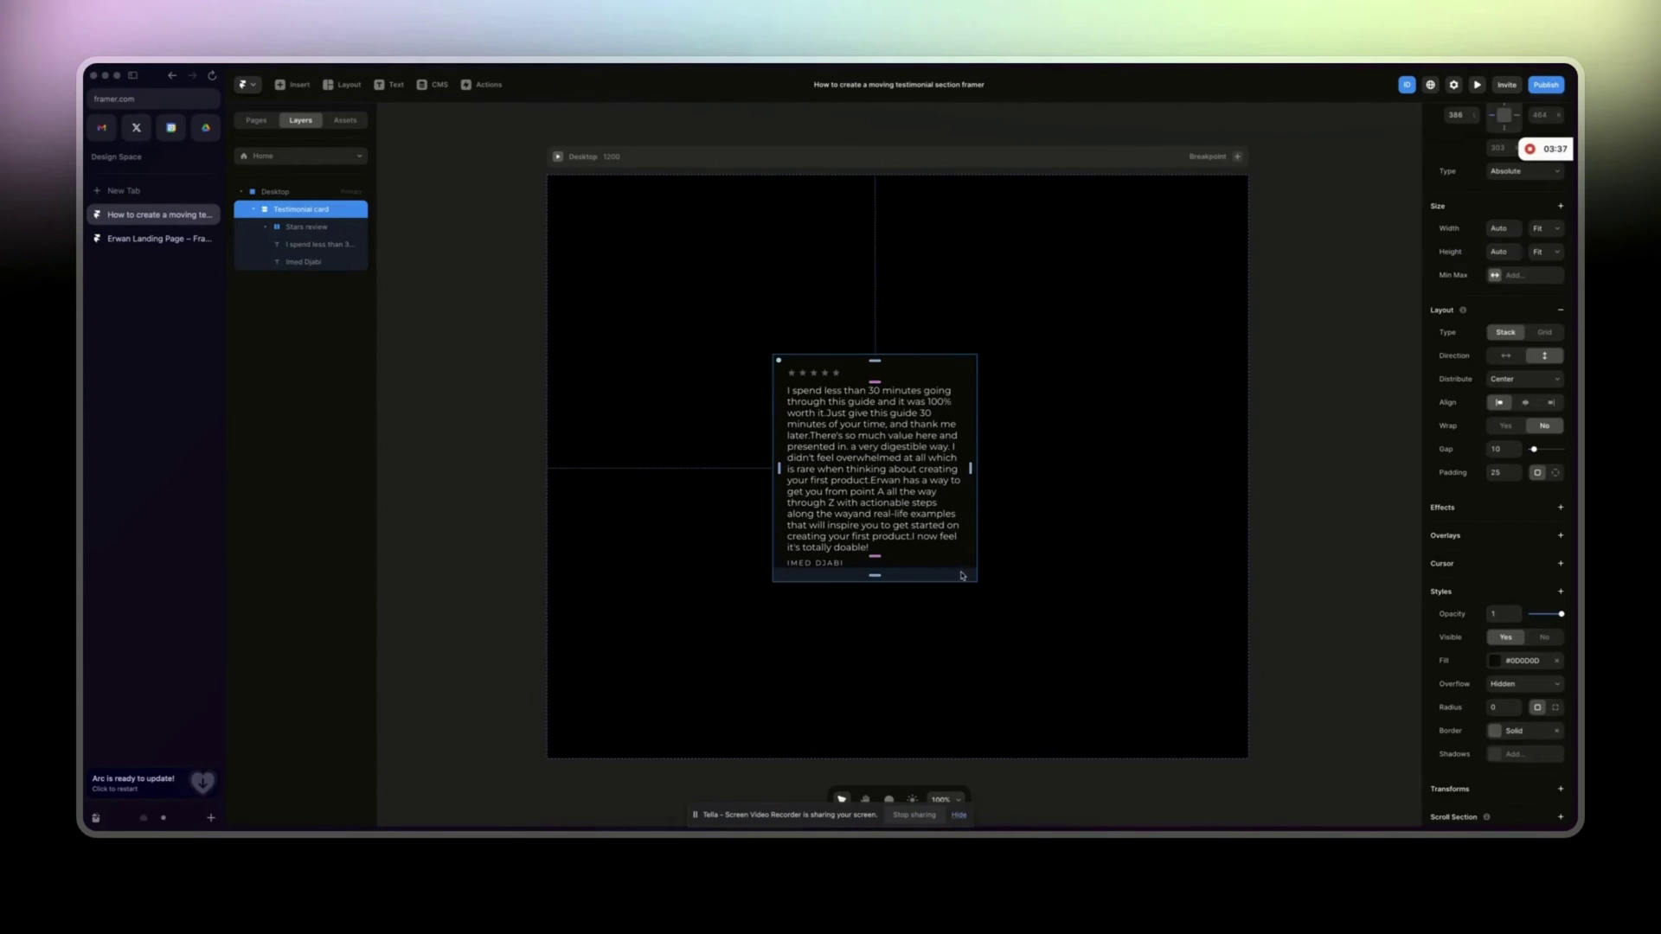
drag(1535, 450, 1526, 452)
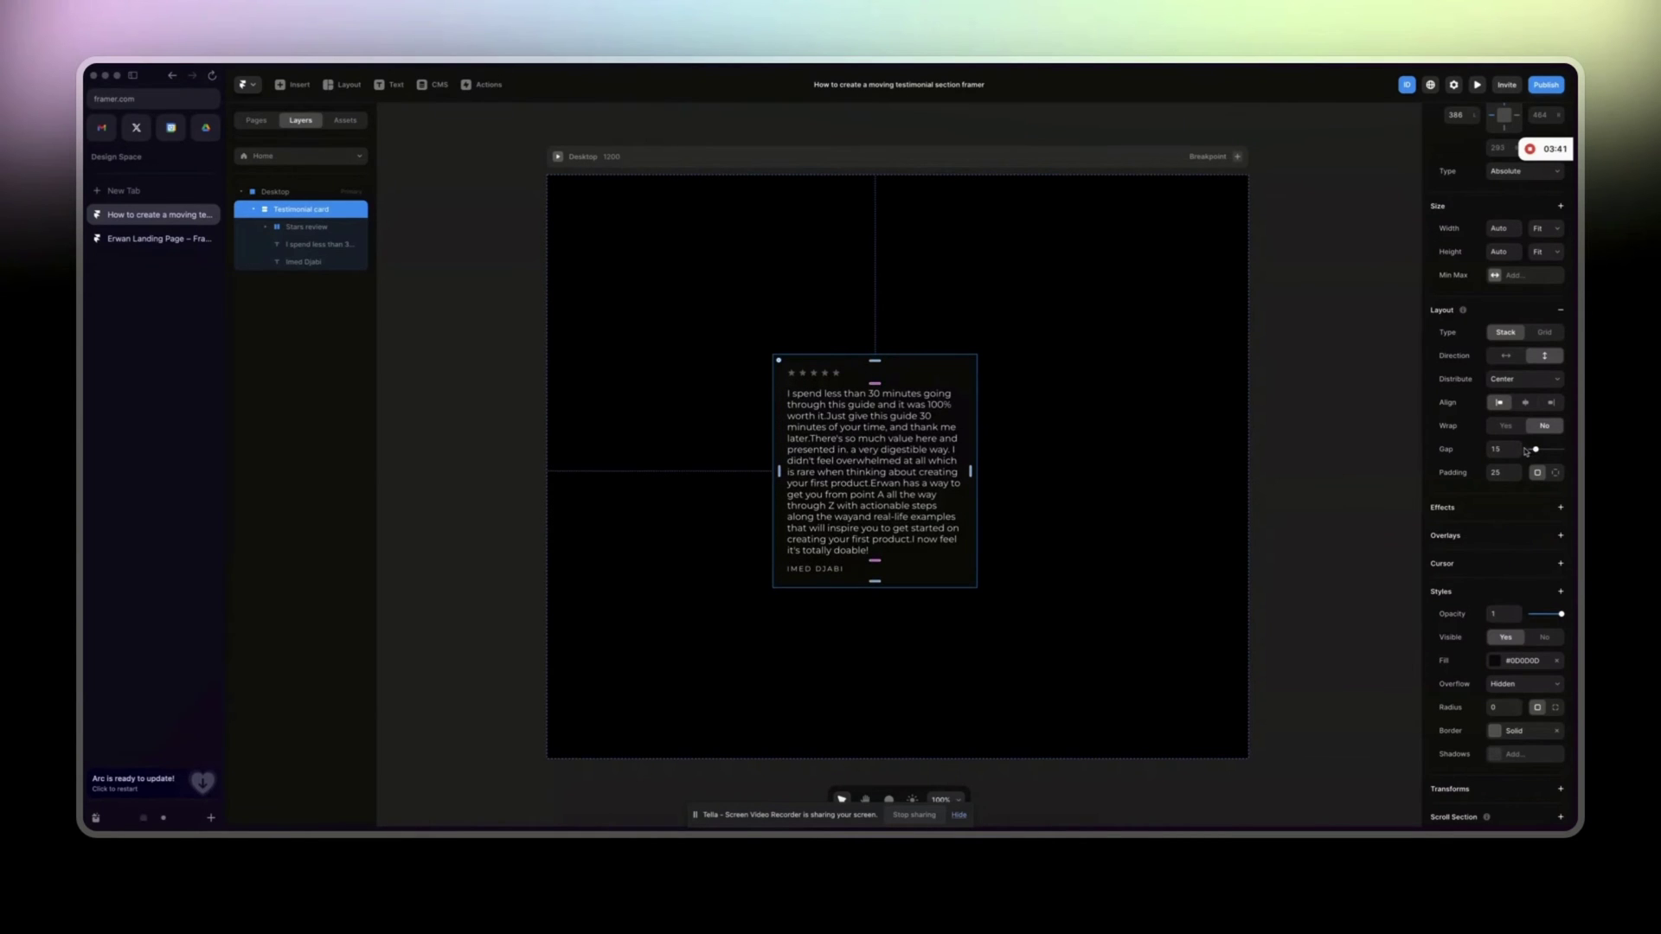
click(1517, 447)
click(1516, 448)
click(1517, 447)
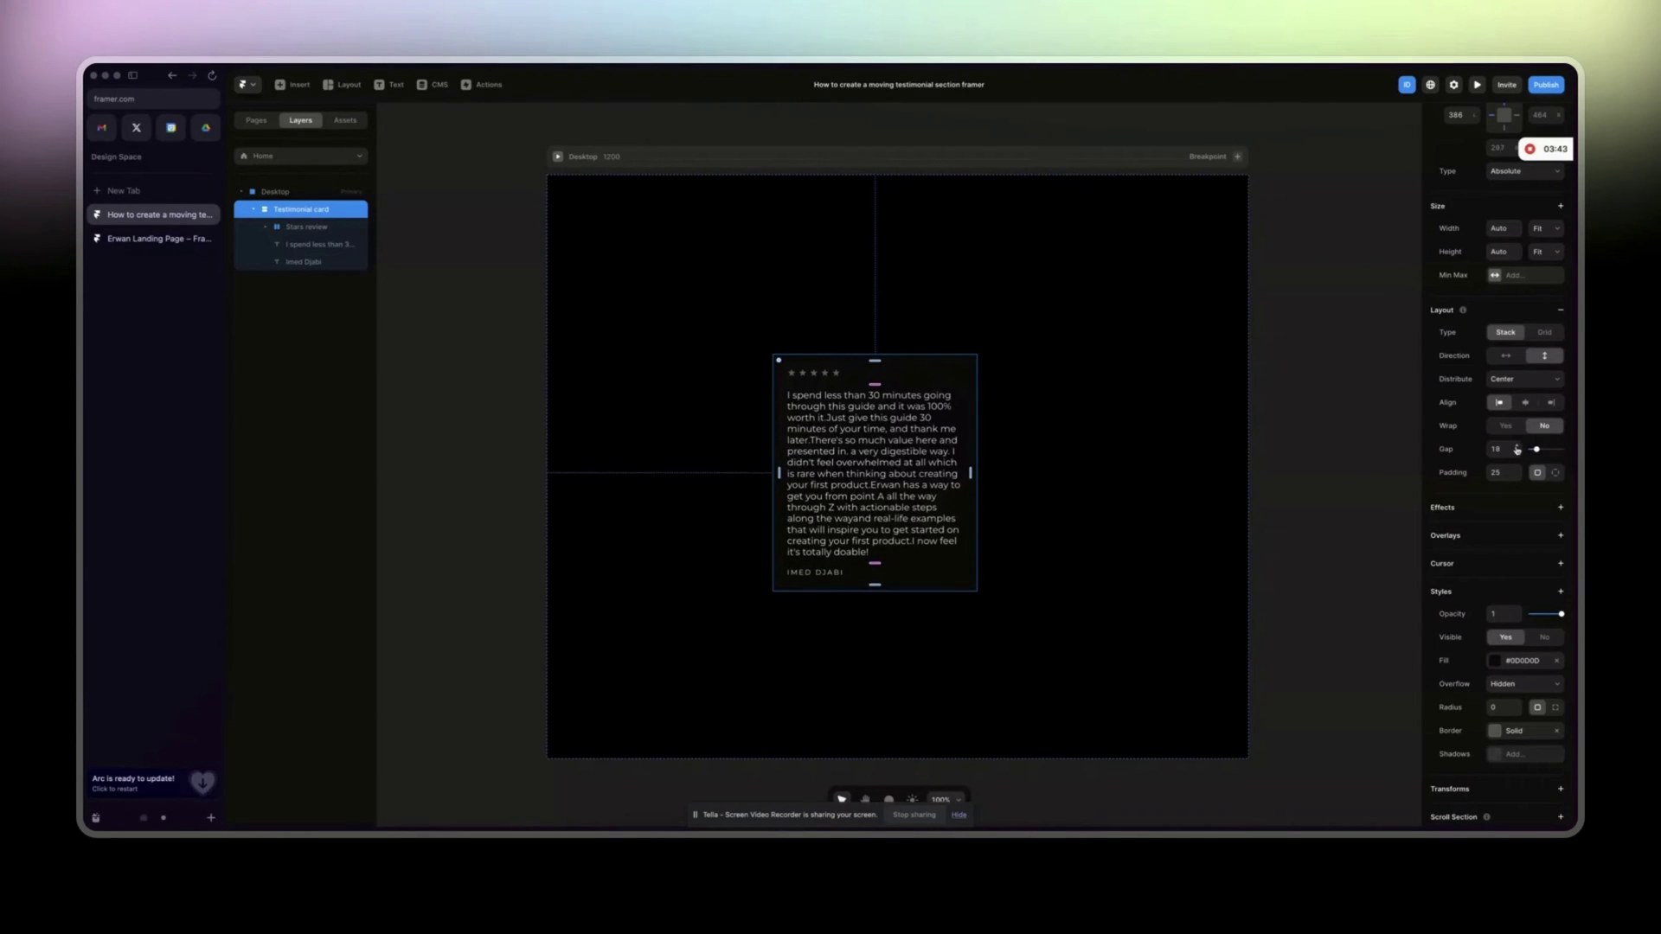
scroll(660, 602, right, 1)
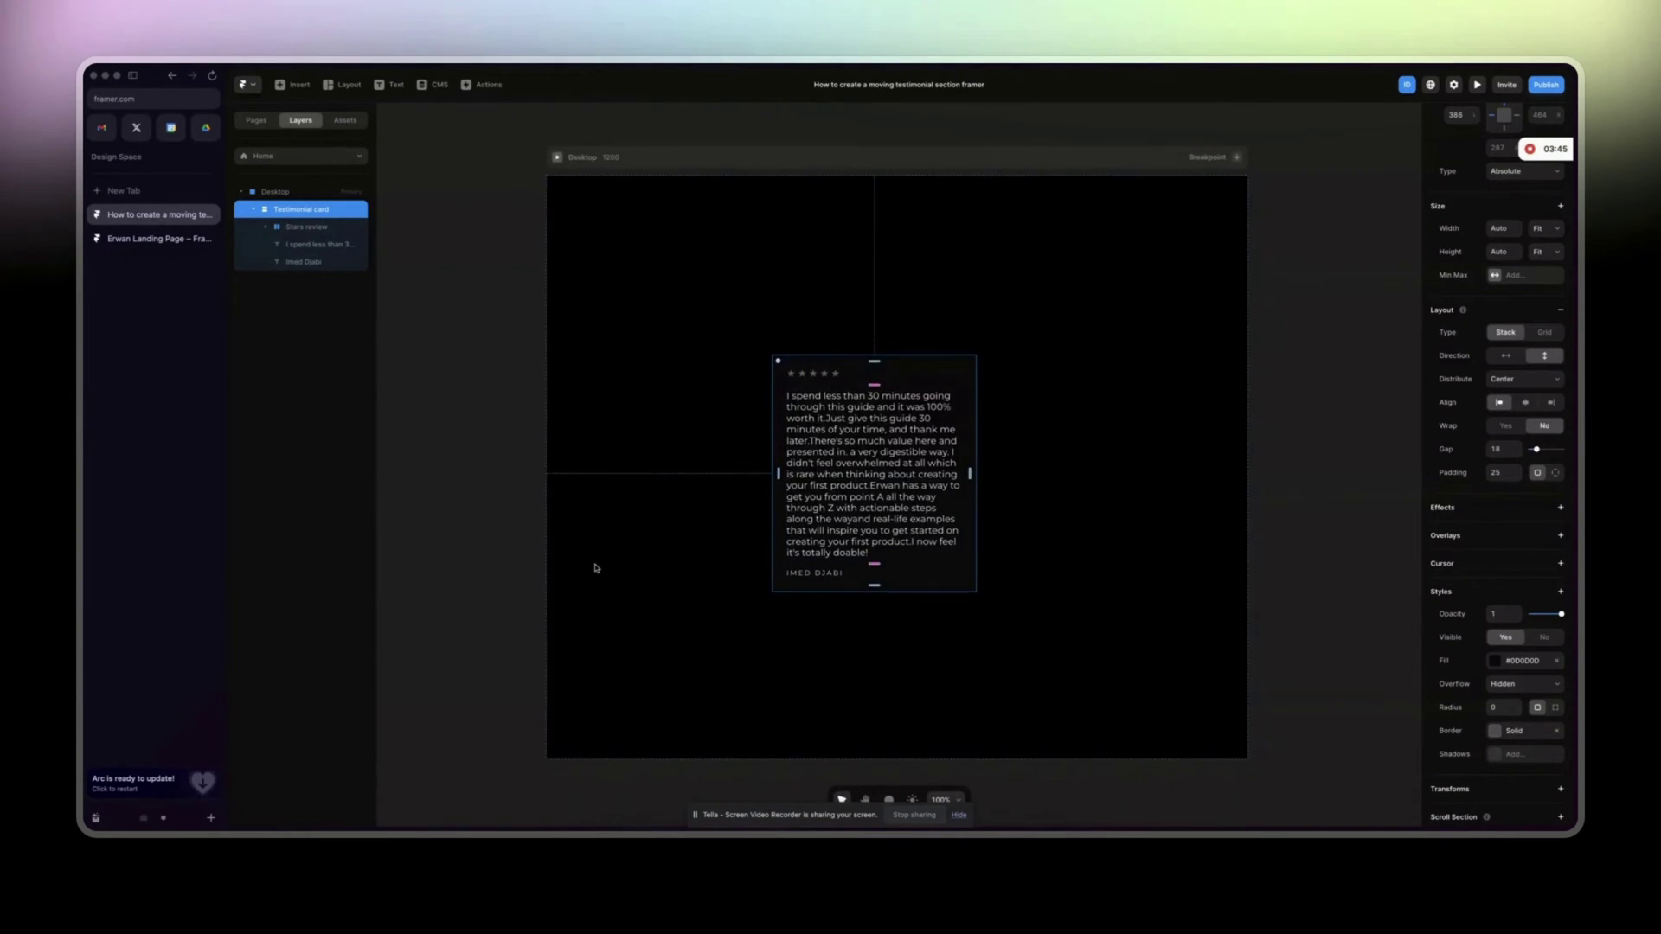
scroll(603, 565, down, 1)
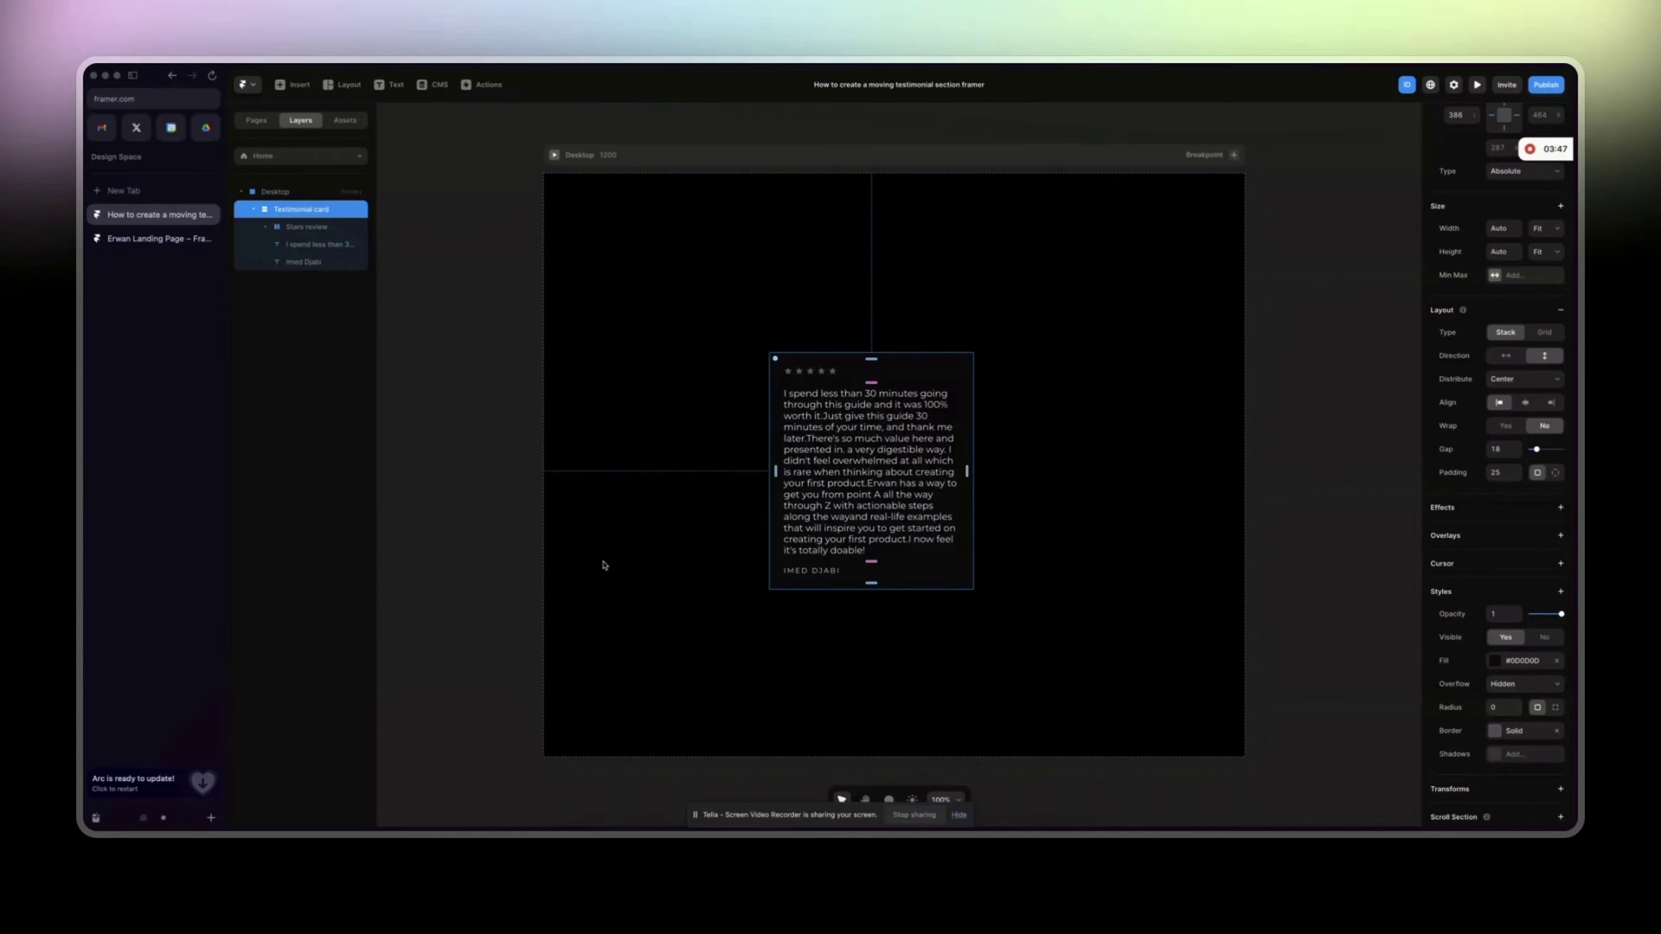
click(255, 210)
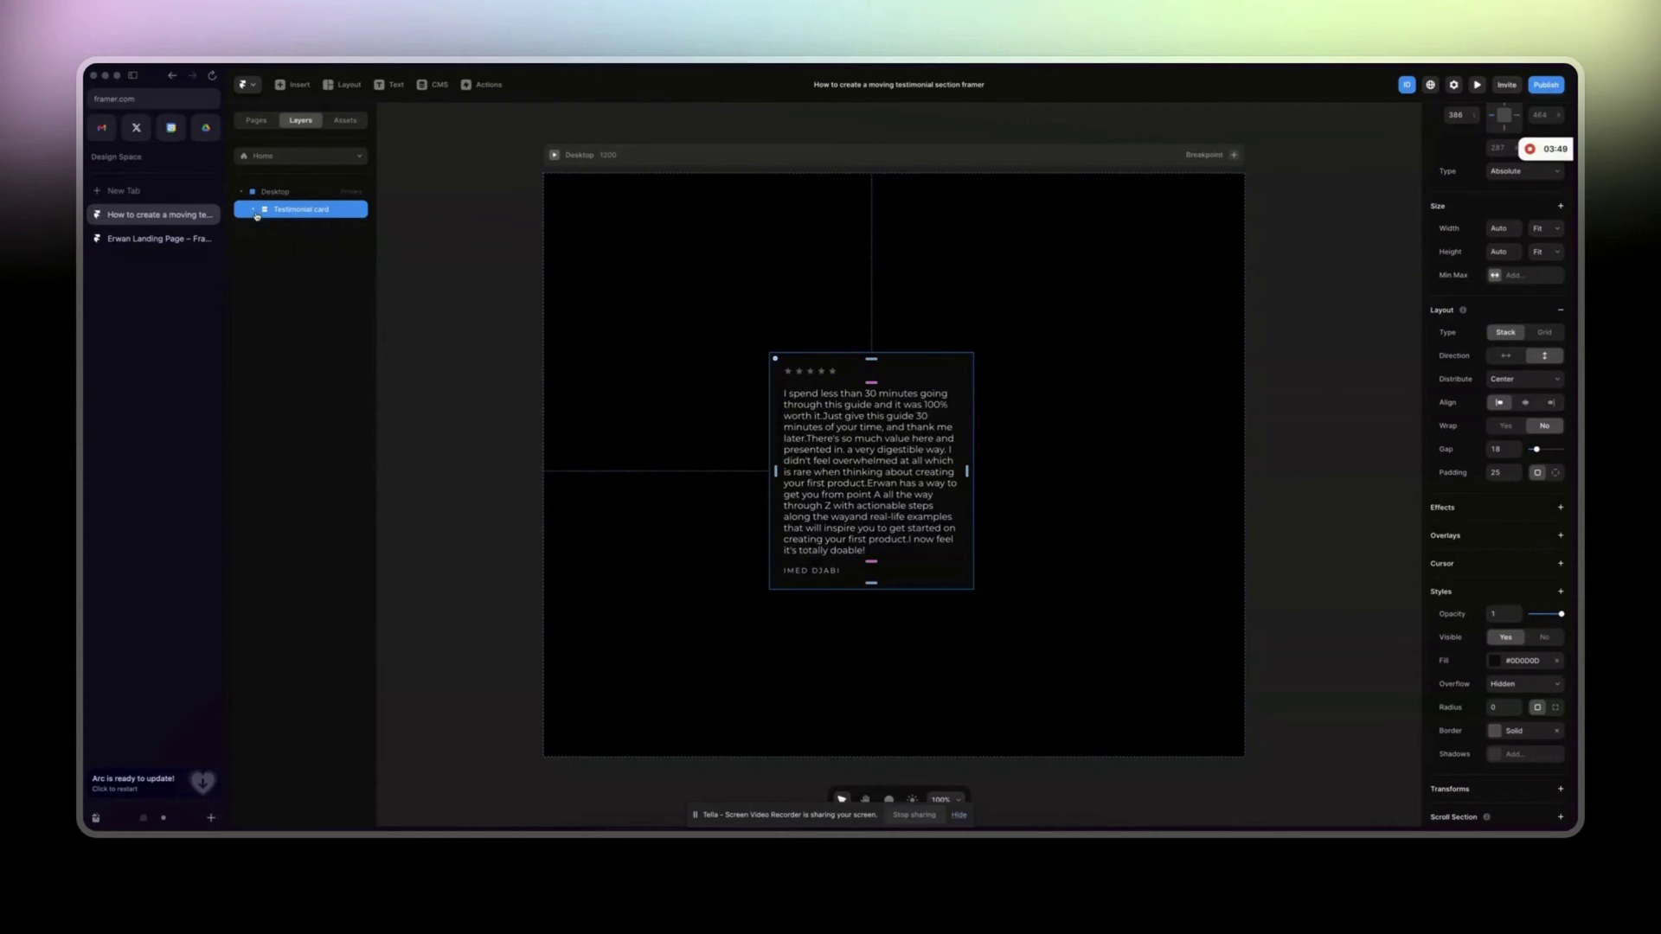
Convert the Testimonial card into a component with a Hover variant filled #1C1C1C.
right_click(334, 217)
click(389, 224)
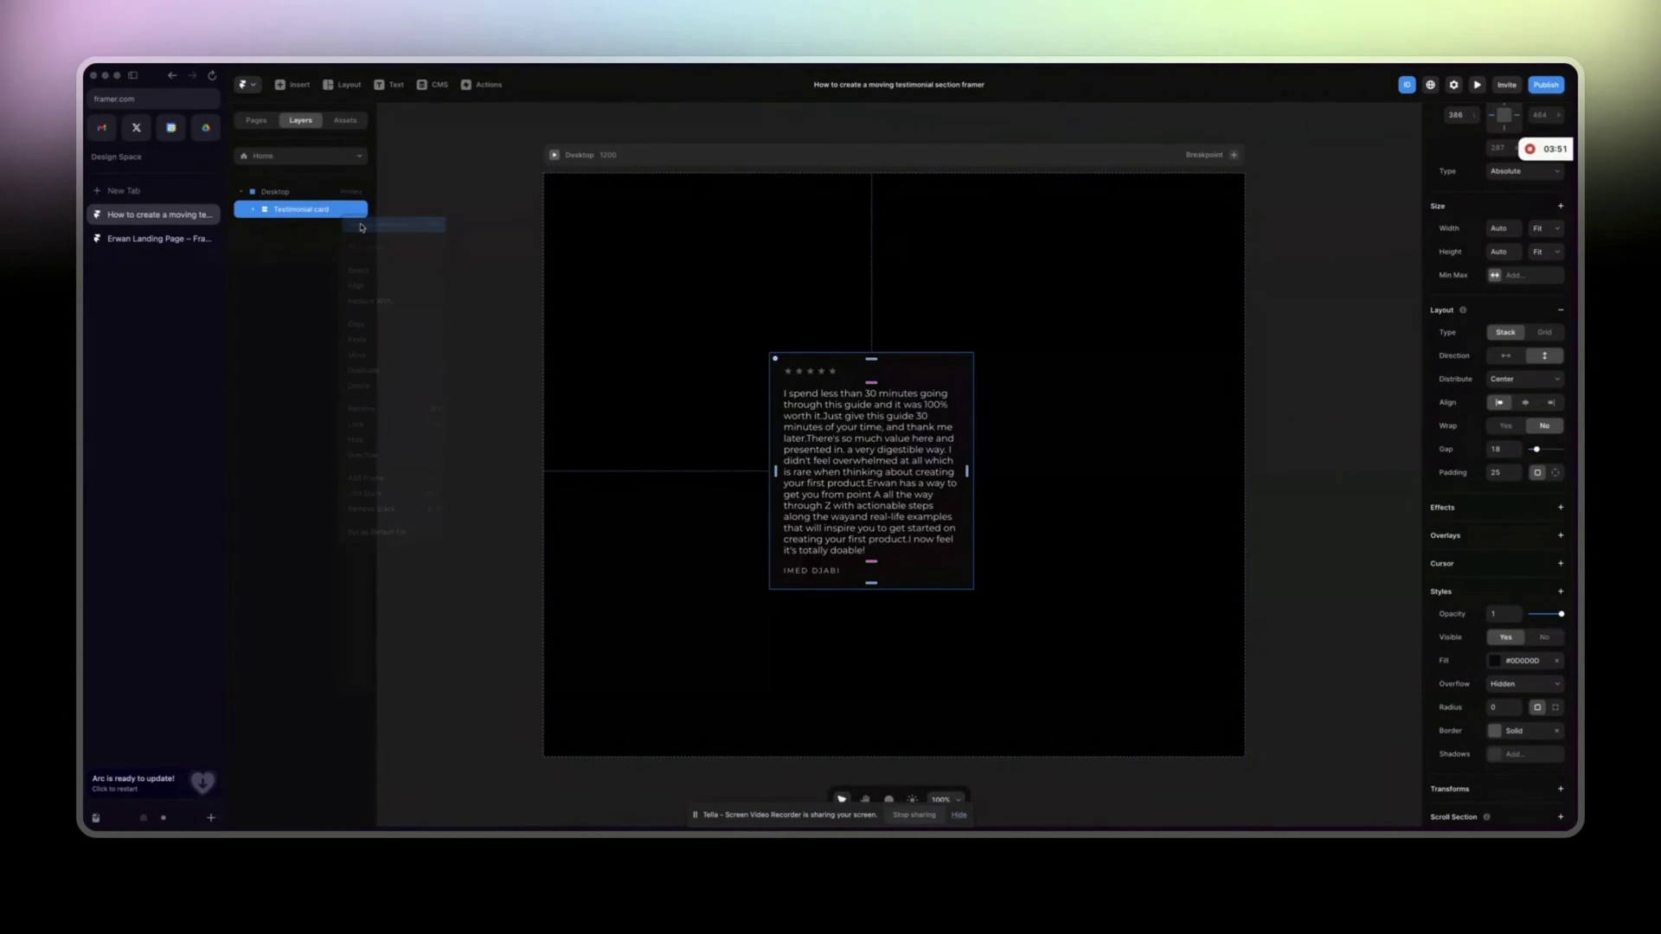
click(947, 490)
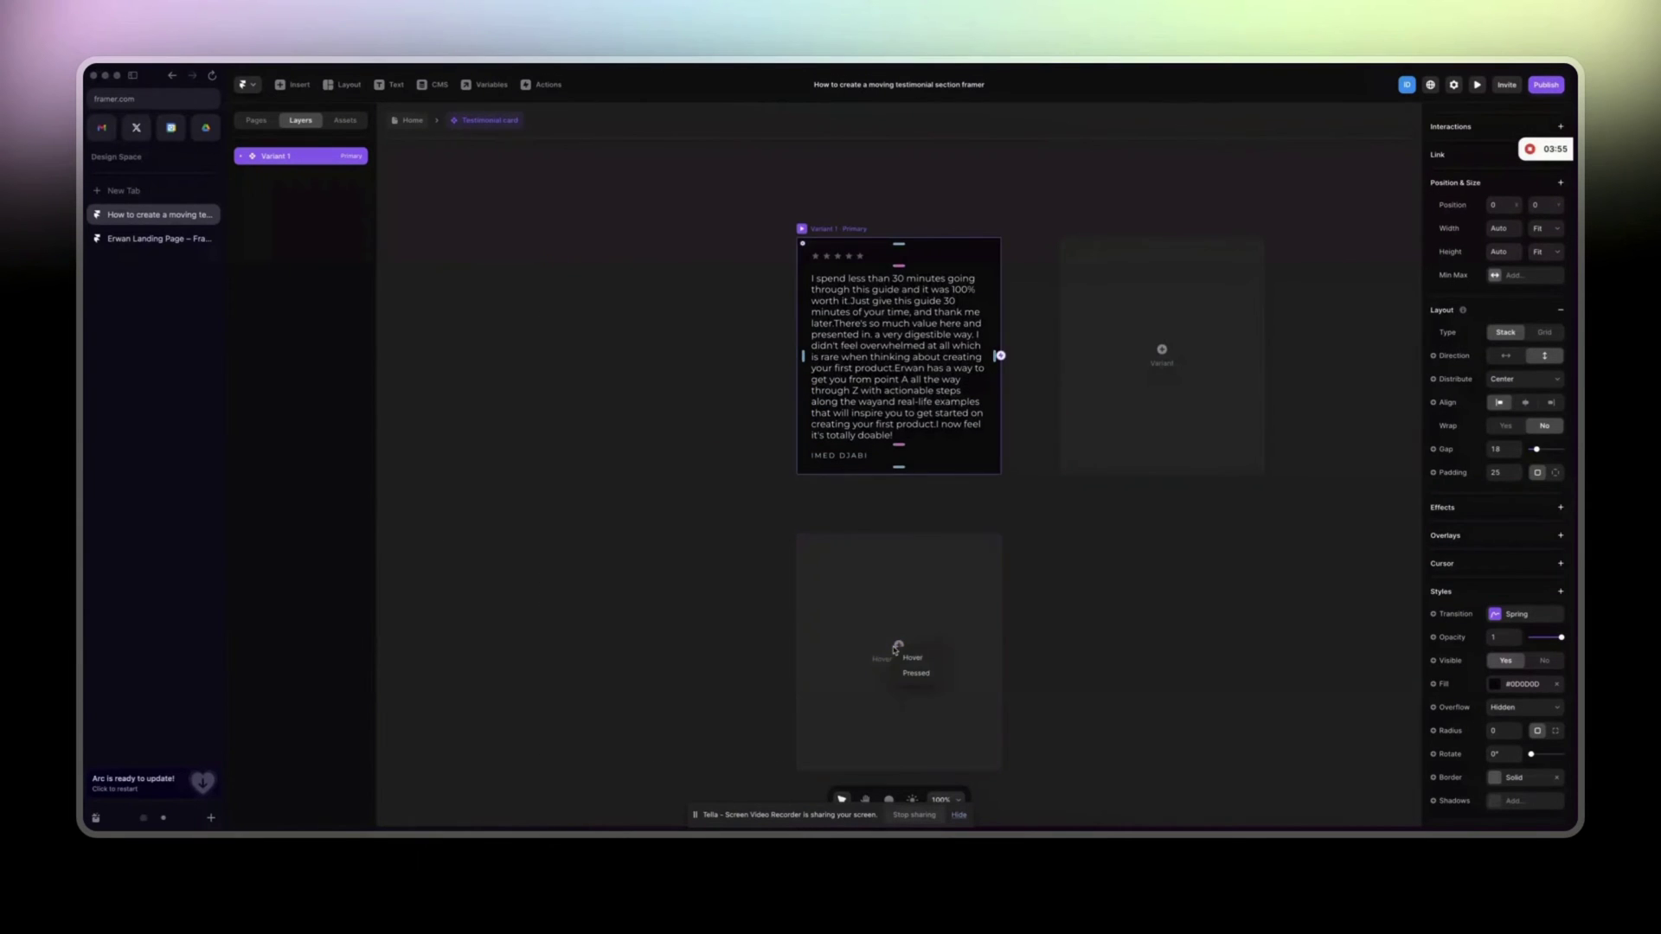
click(889, 659)
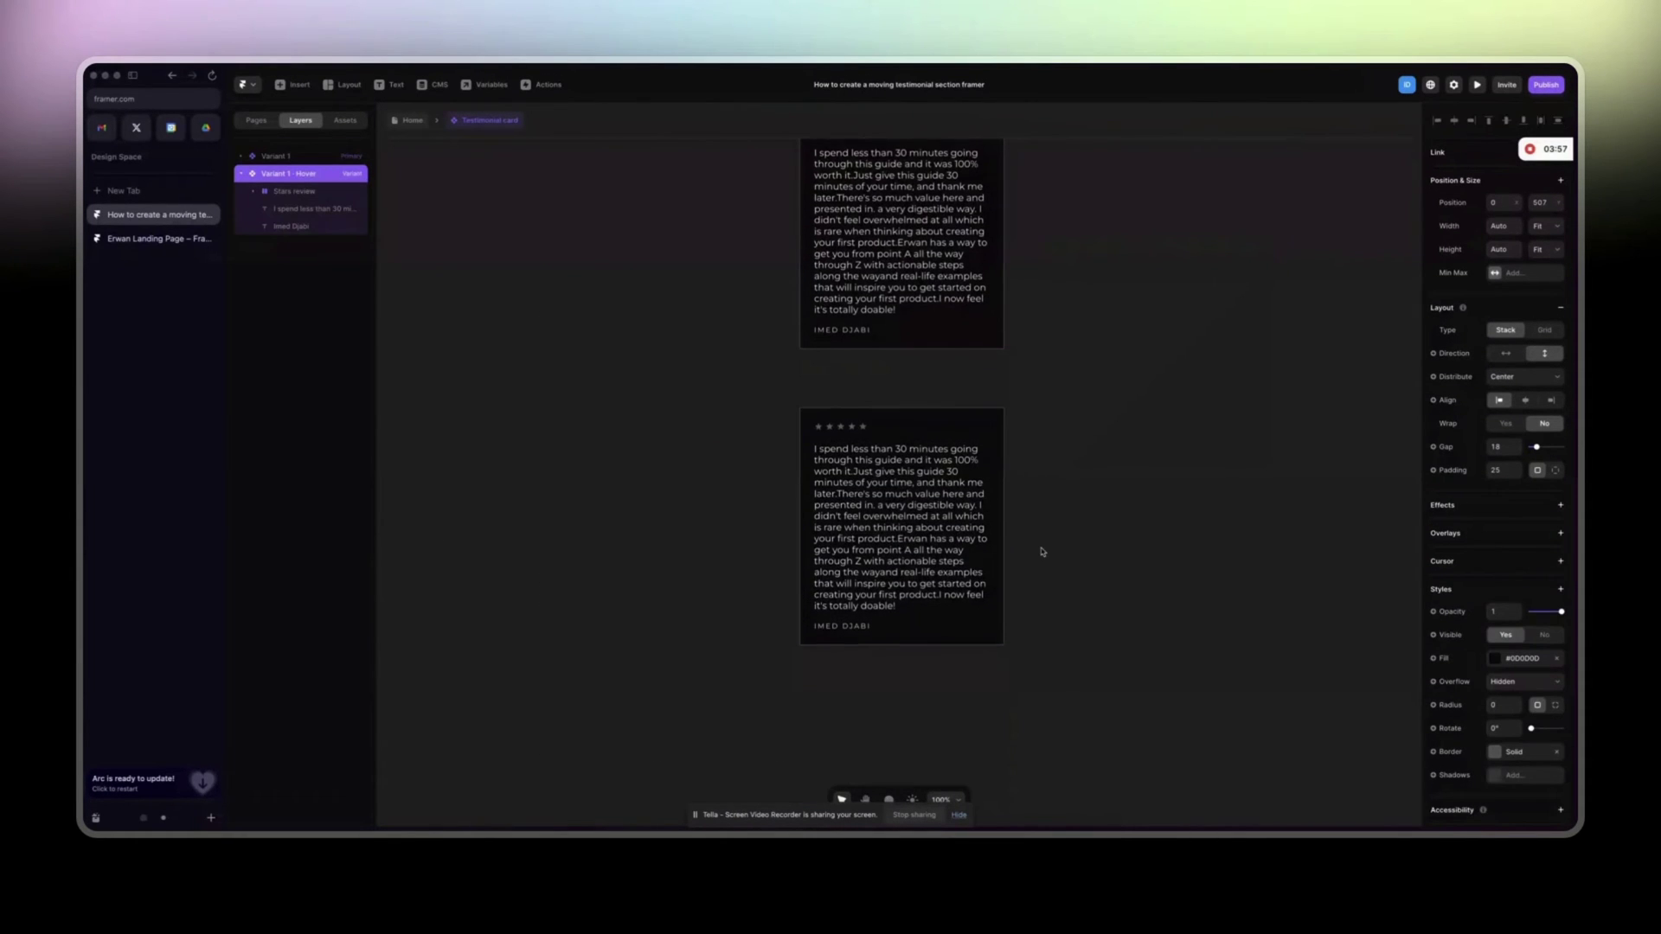
click(1496, 660)
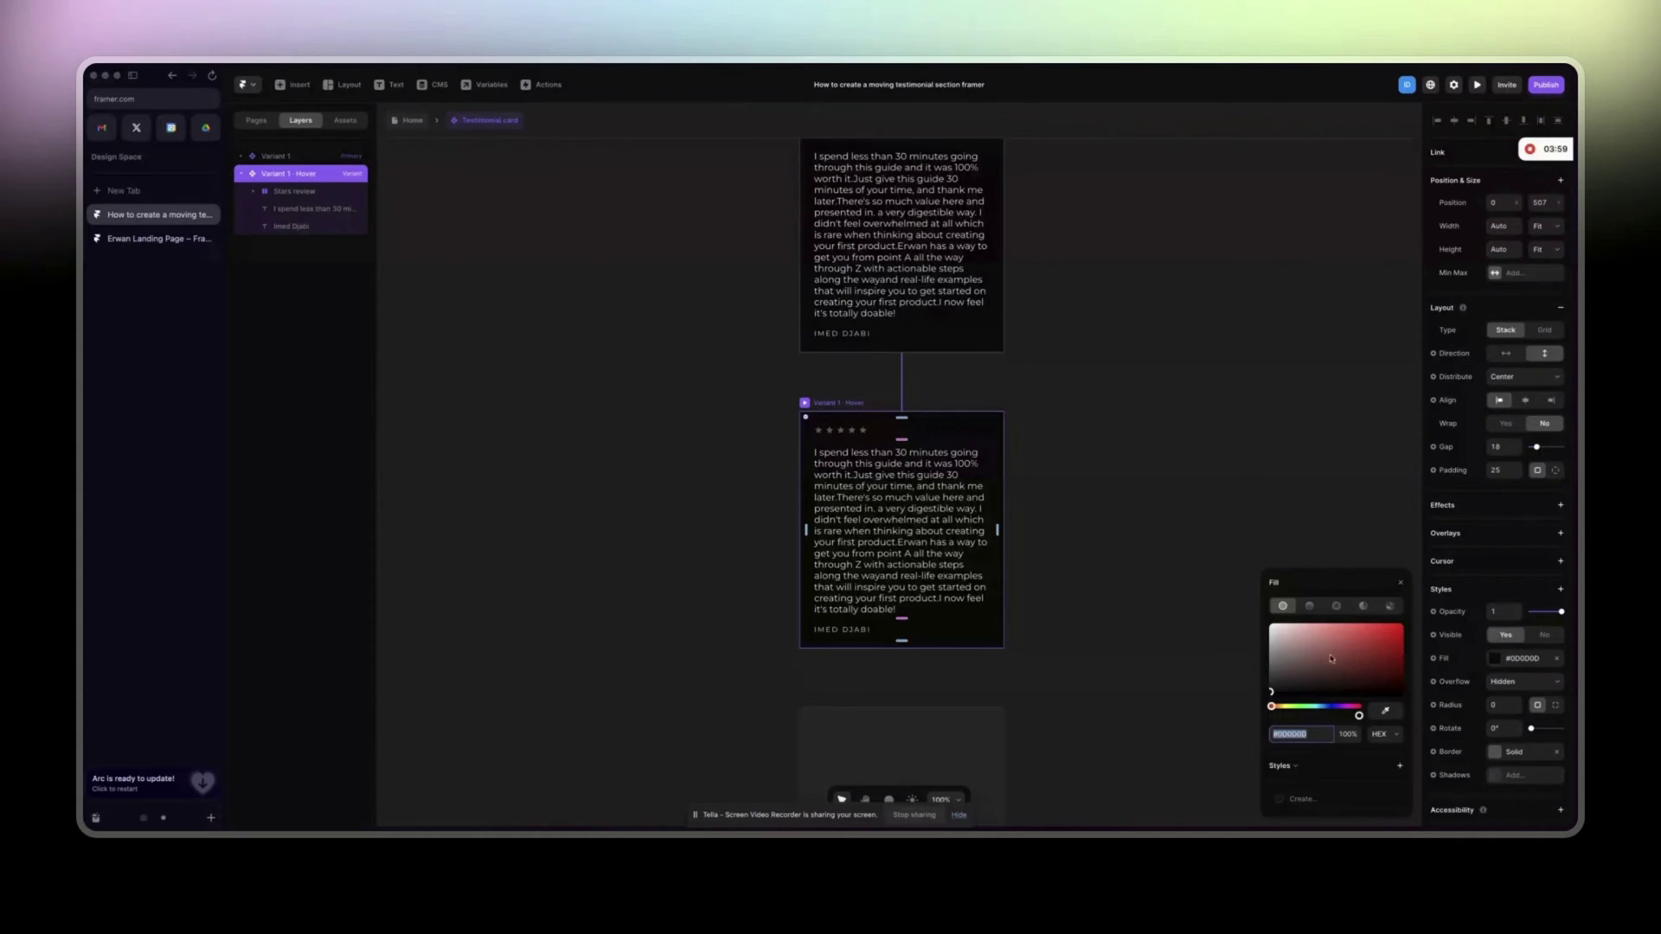
click(1272, 690)
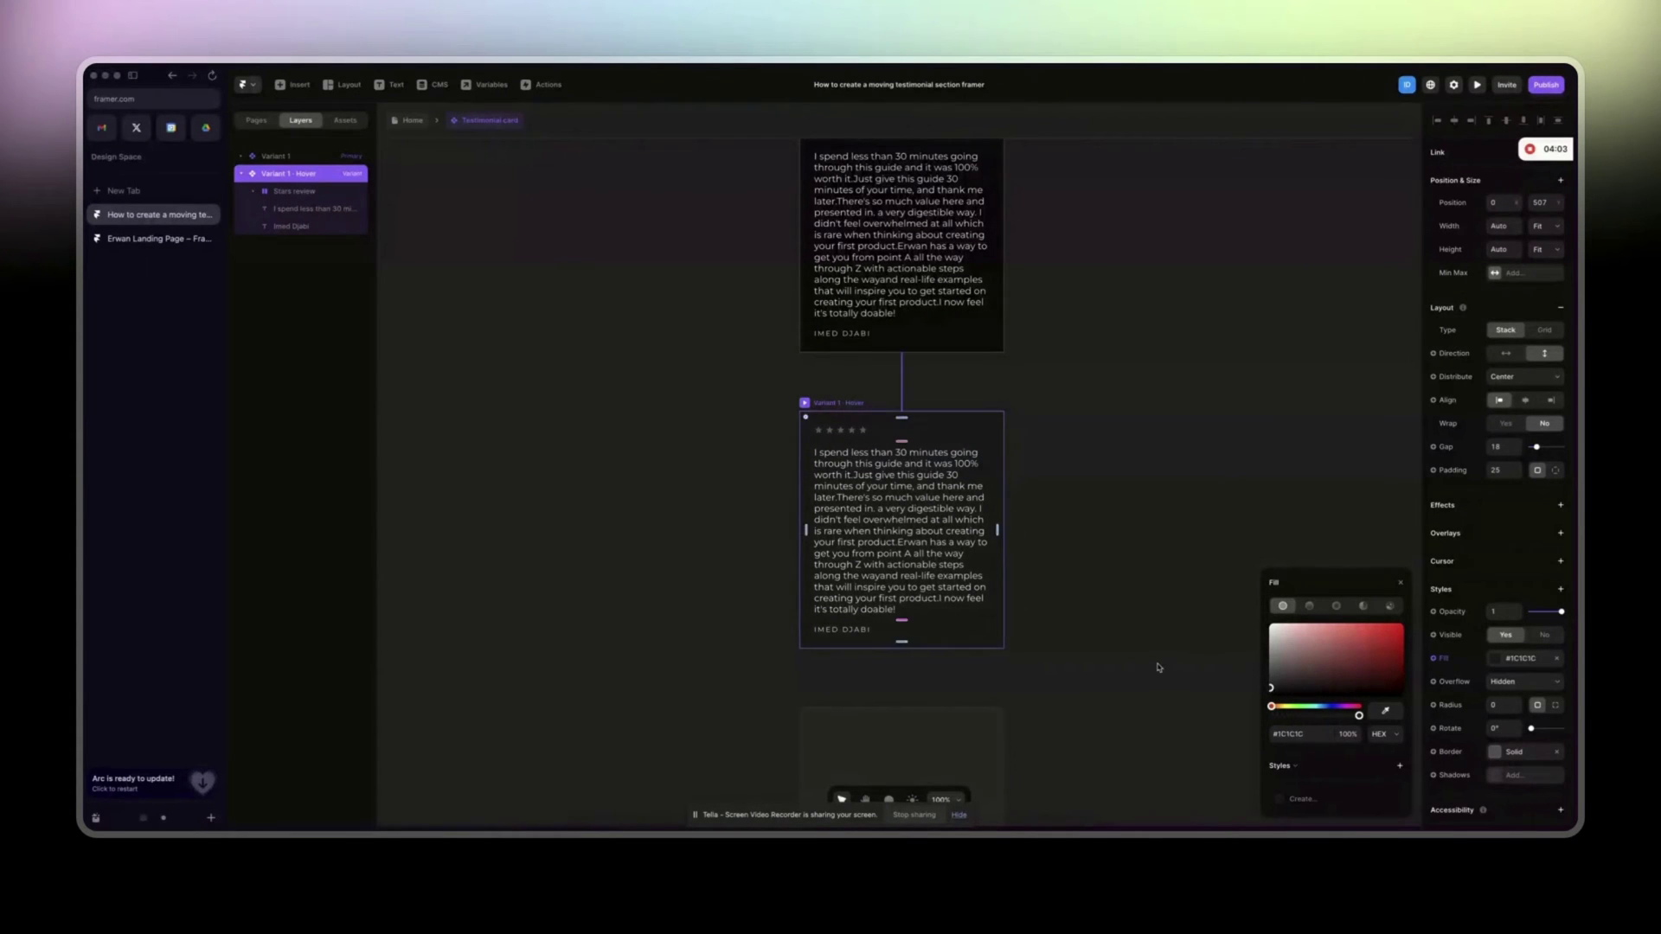
key(Escape)
Bind the card's review text Content to a Plain Text variable, then return to Home.
double_click(852, 535)
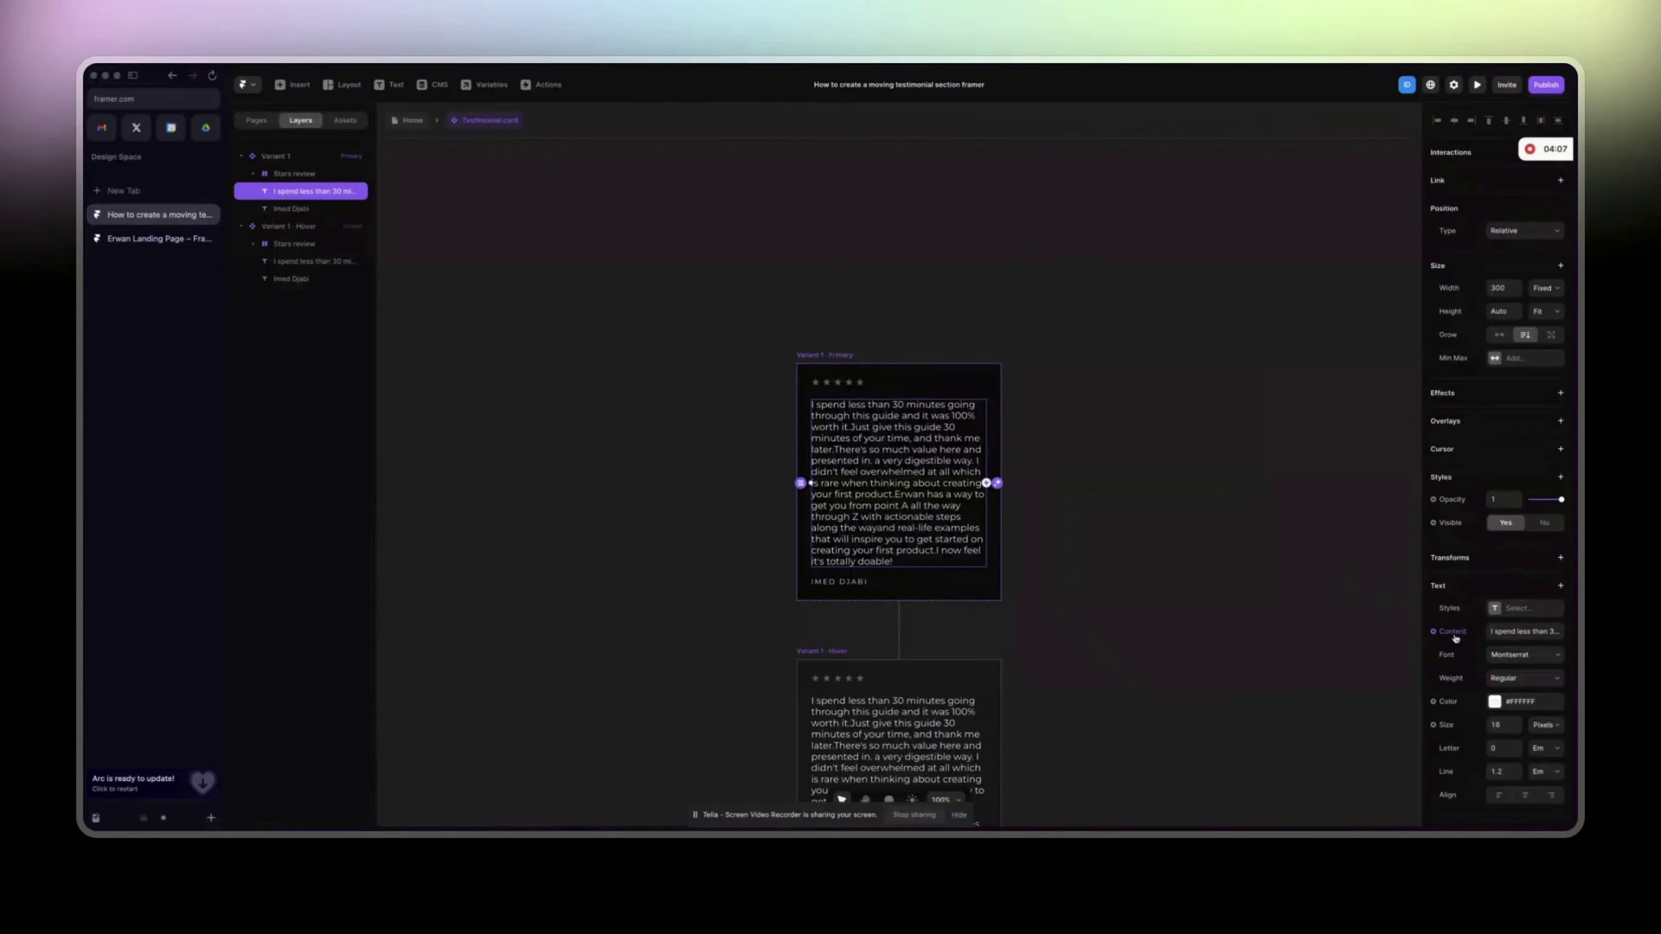
click(1452, 631)
mouse_move(1471, 651)
click(1416, 653)
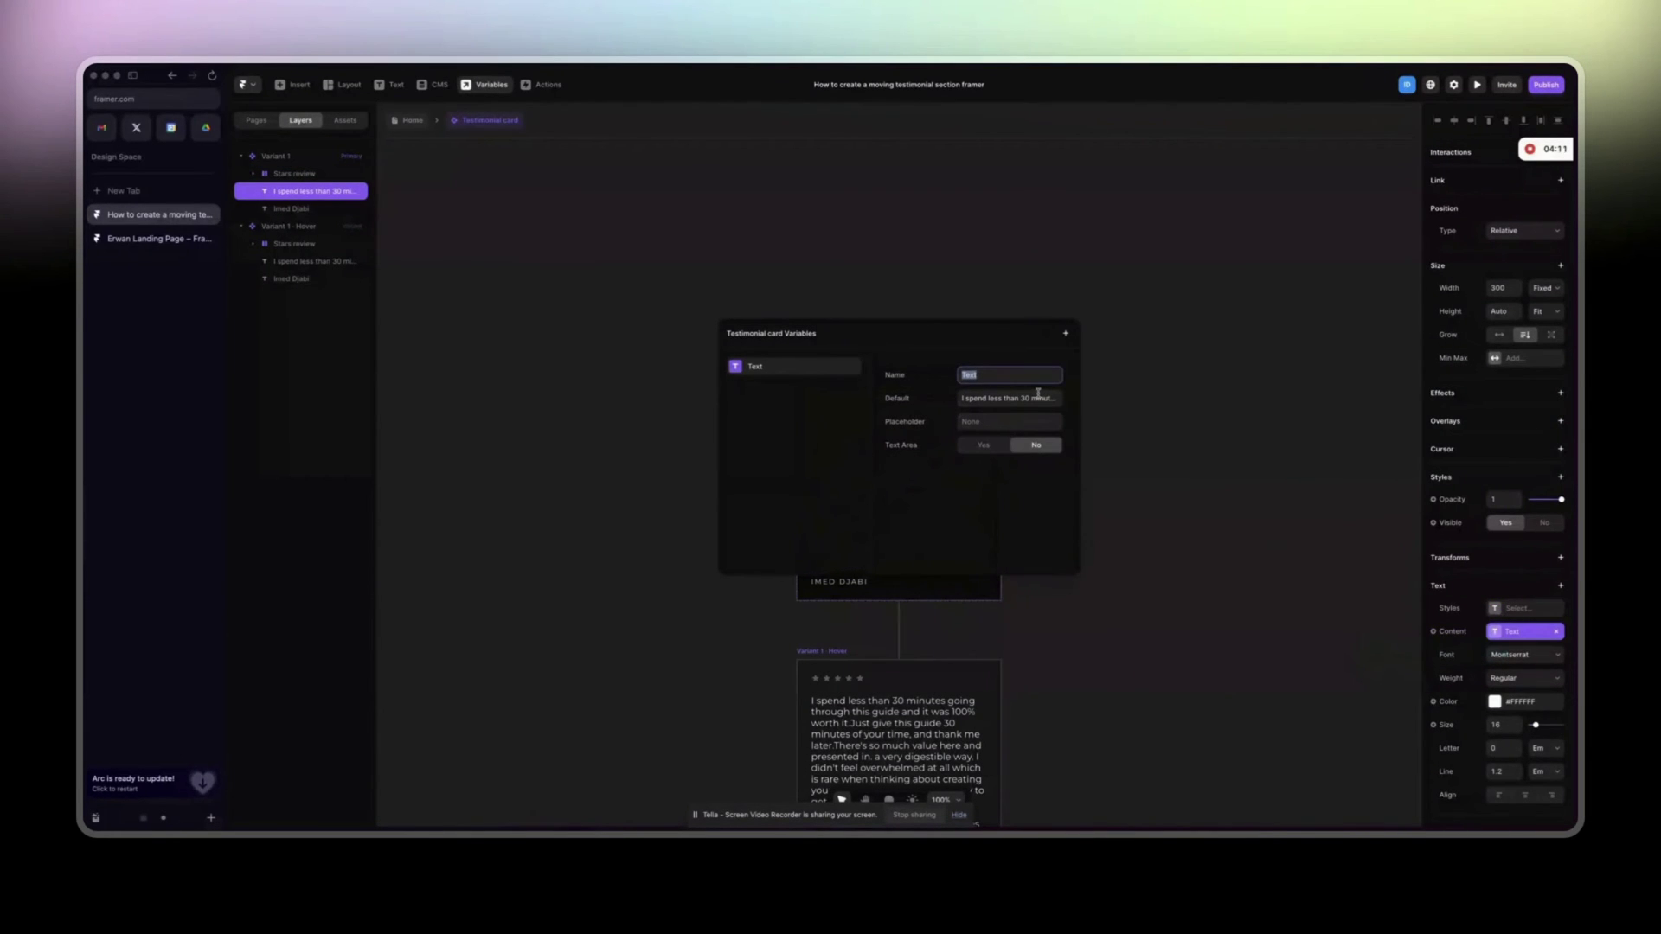
click(1134, 418)
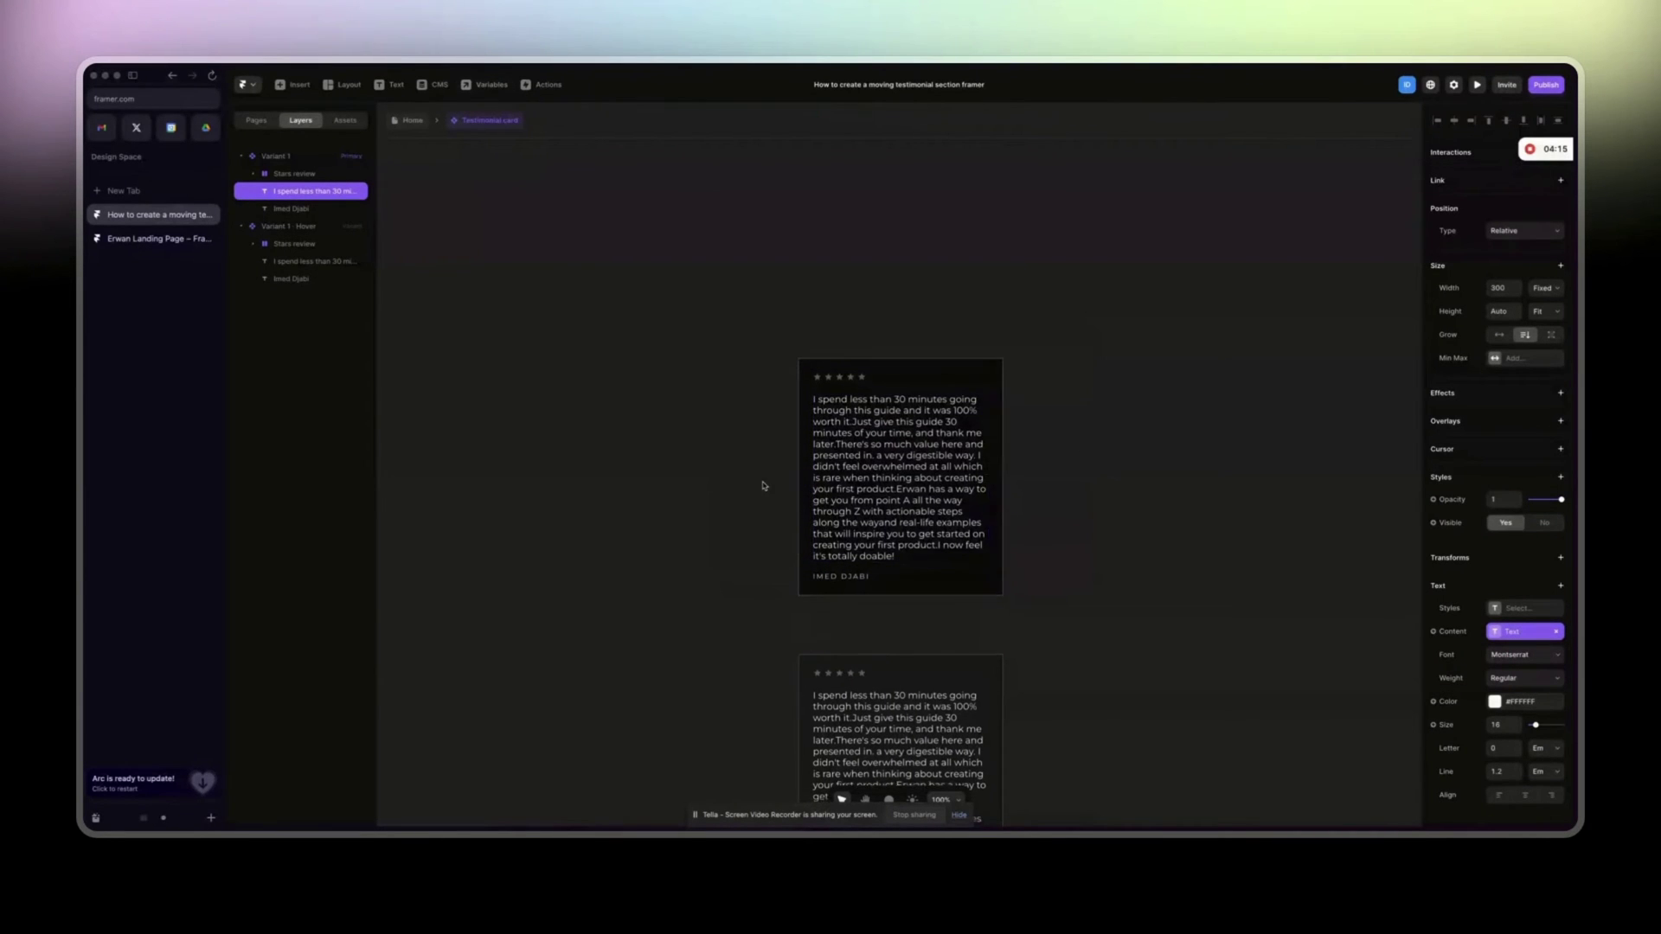
key(Escape)
key(Escape)
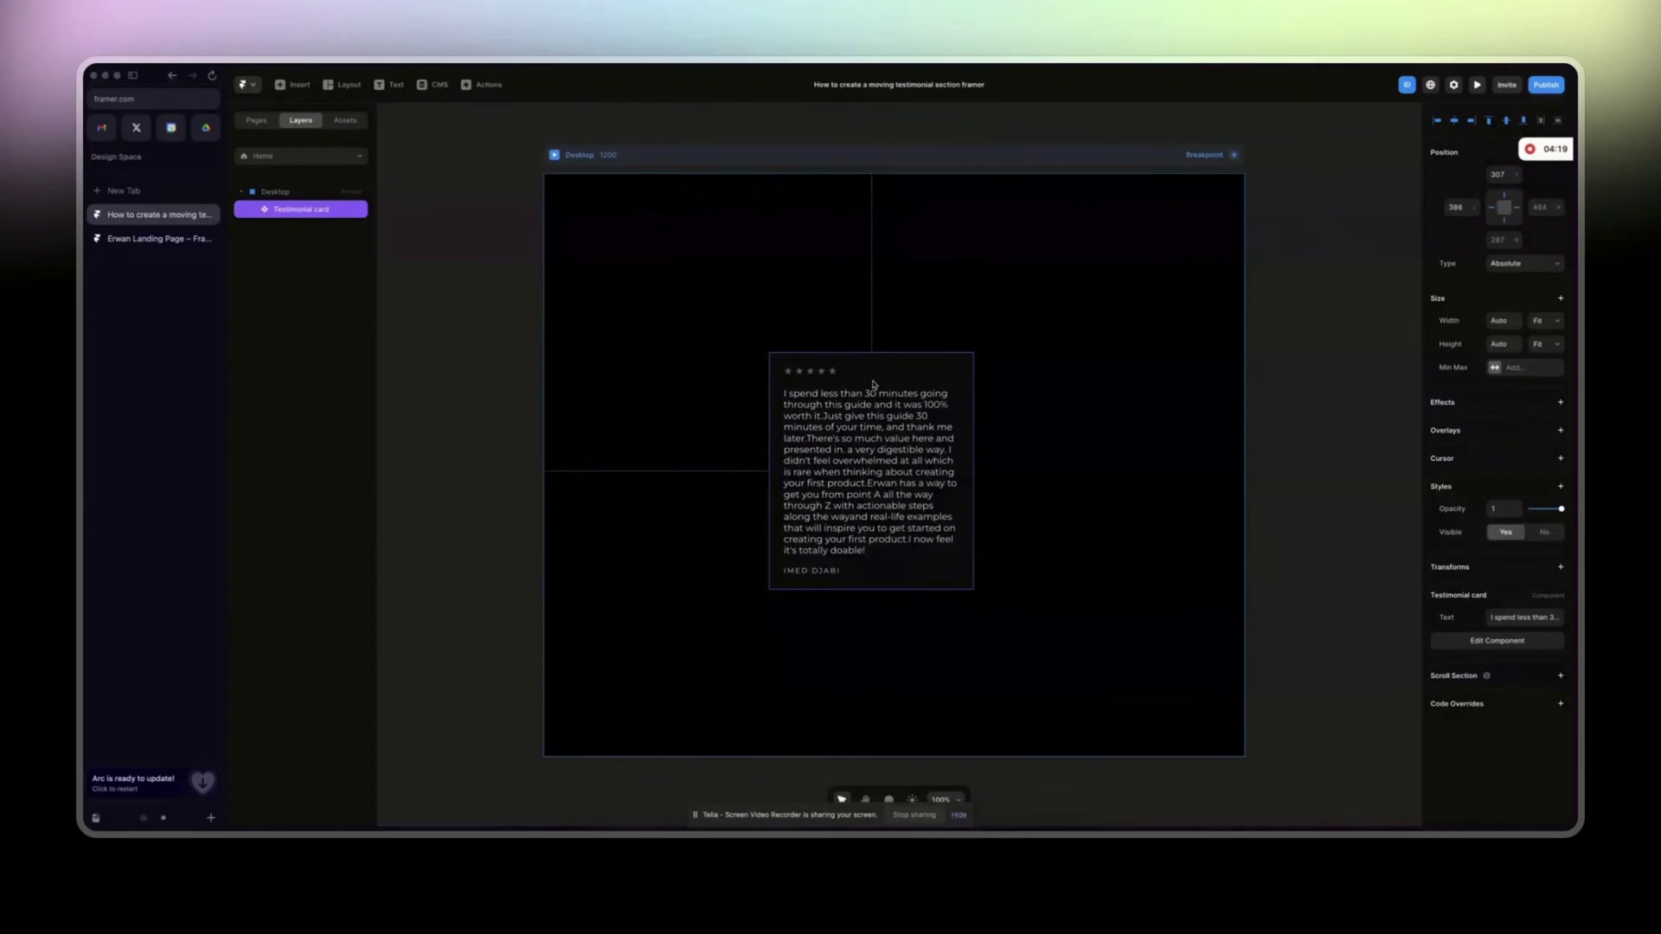
Duplicate the testimonial card and give the Desktop frame a vertical Stack layout.
scroll(902, 474, down, 5)
key(super+d)
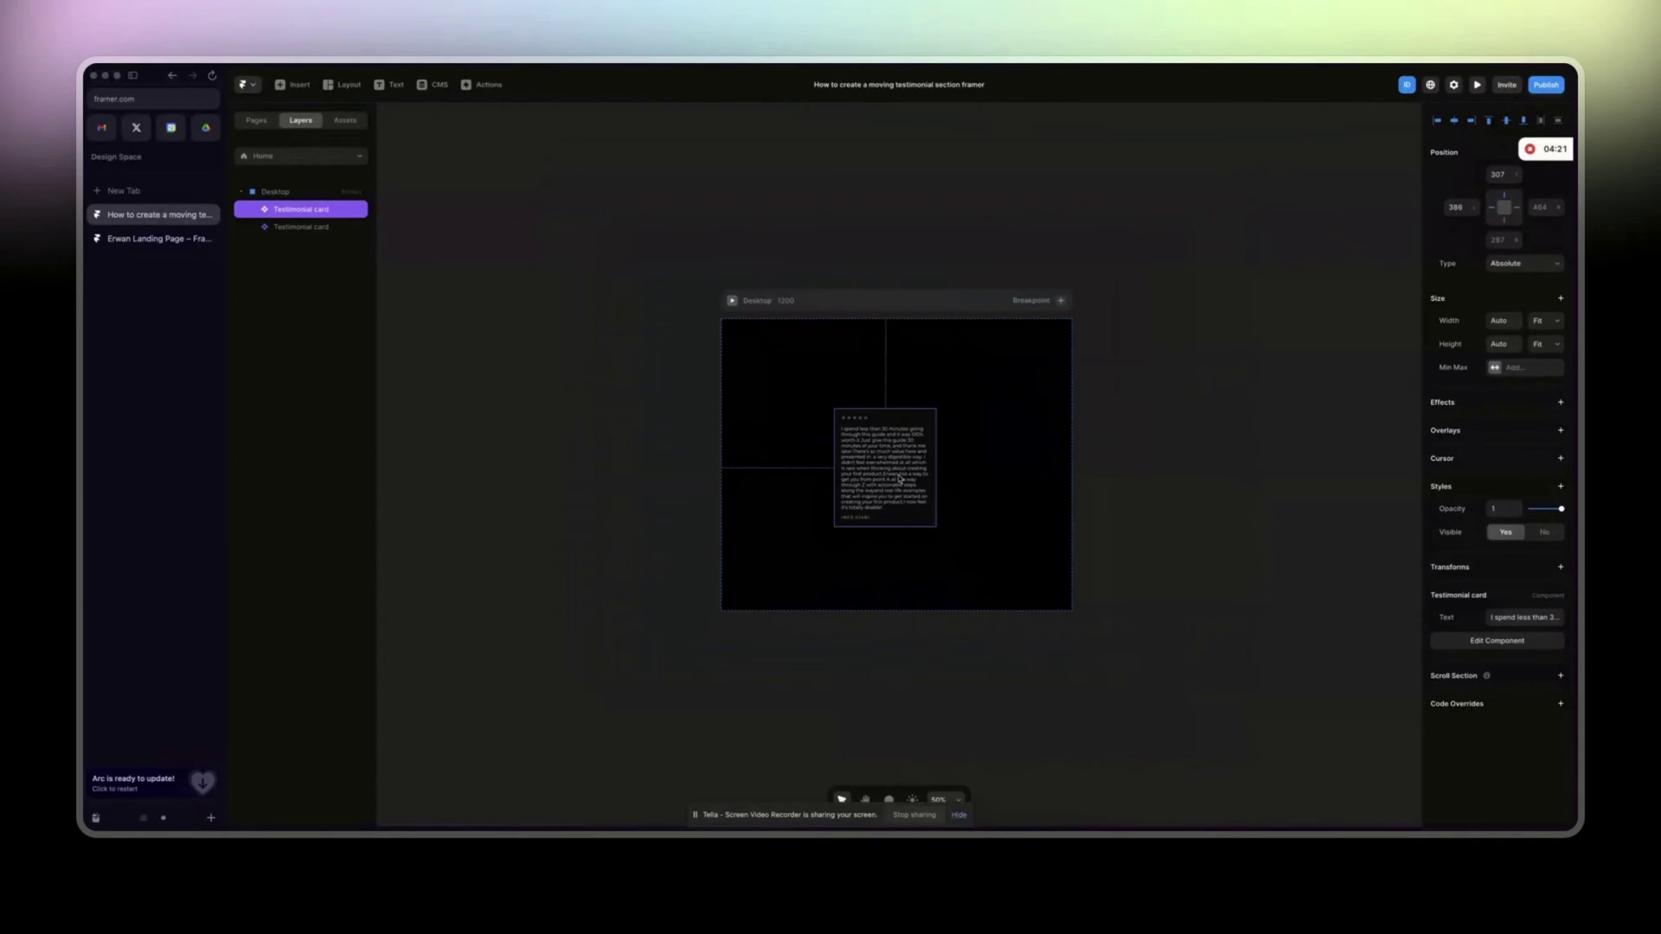
key(Escape)
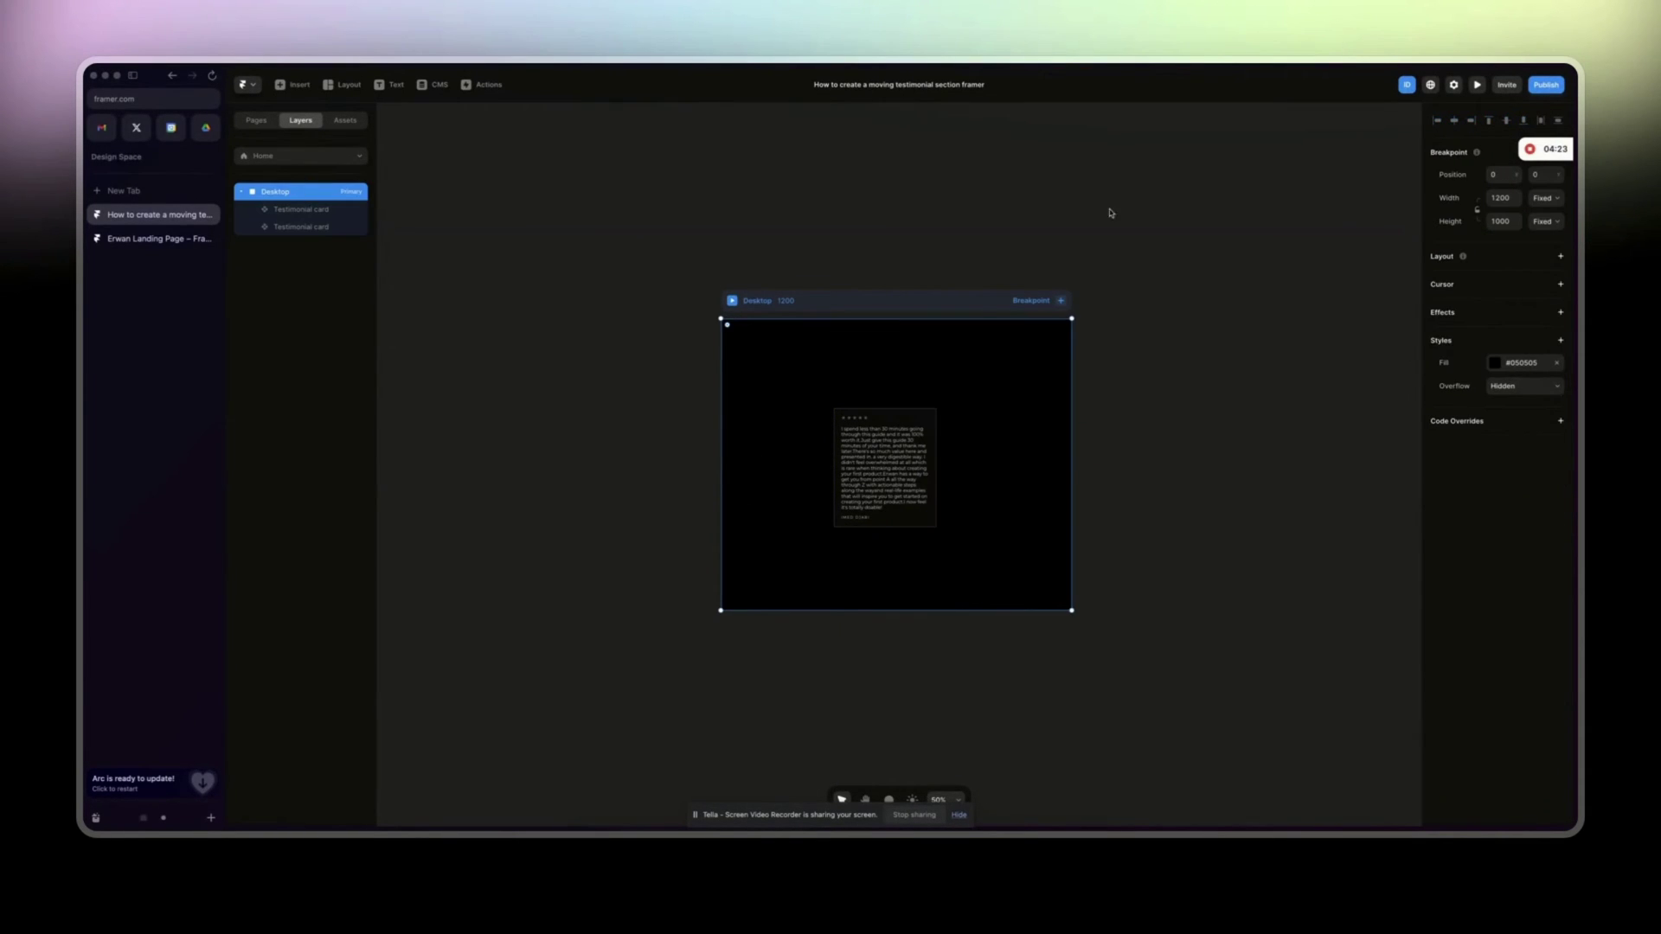
click(1510, 257)
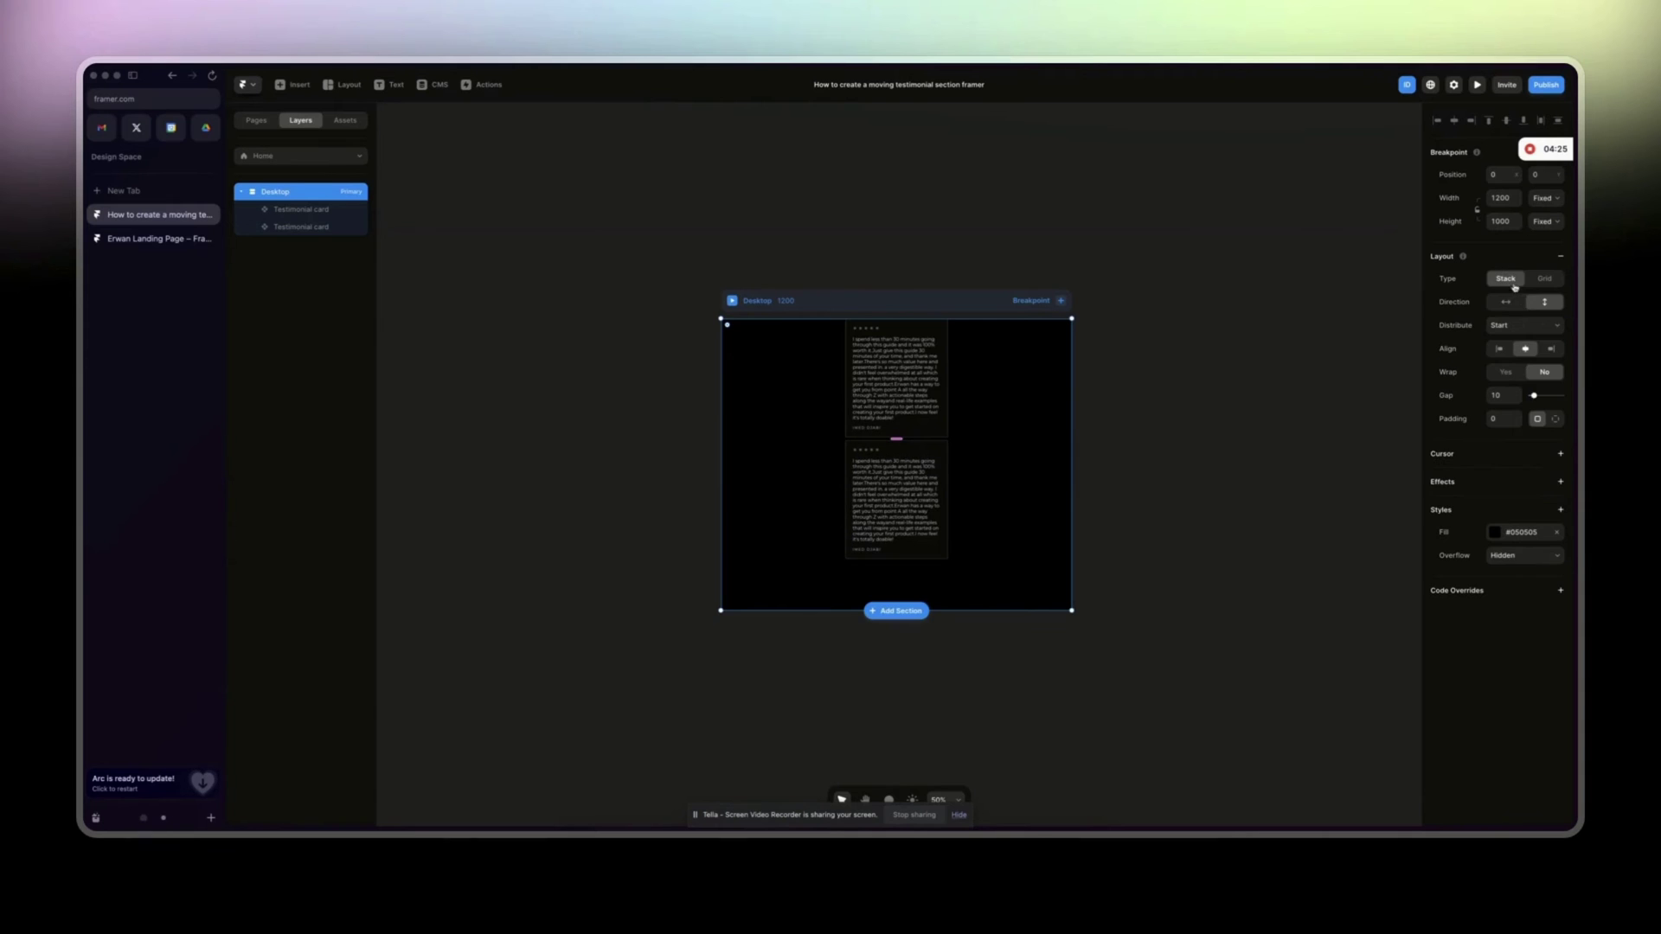
click(865, 454)
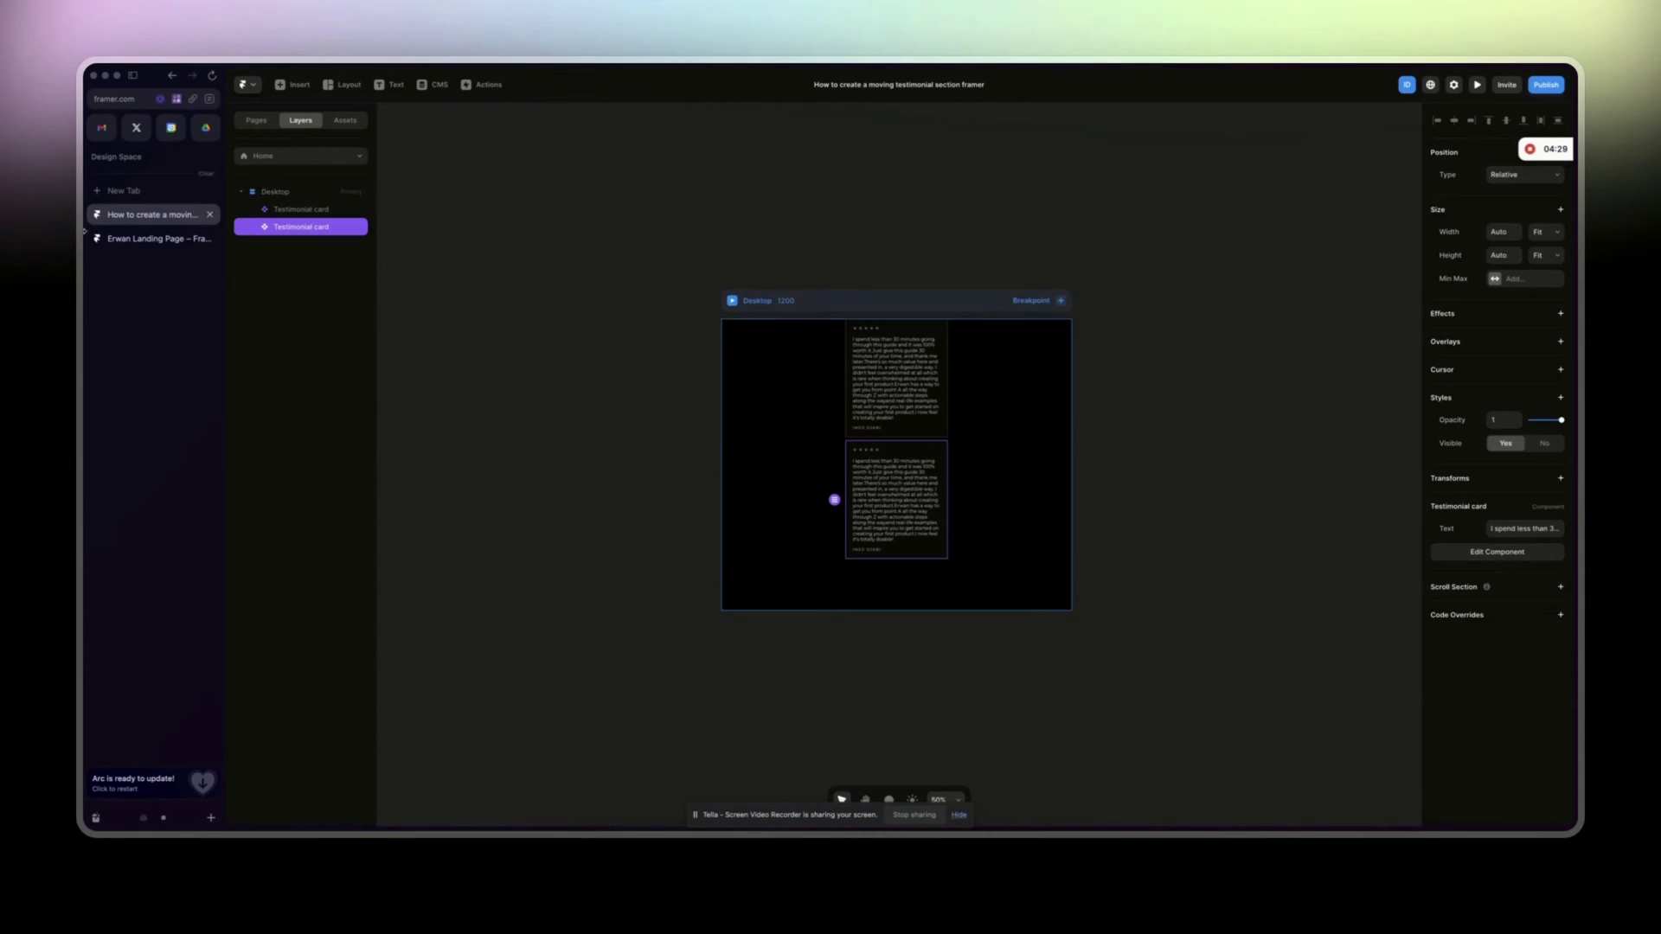
click(152, 238)
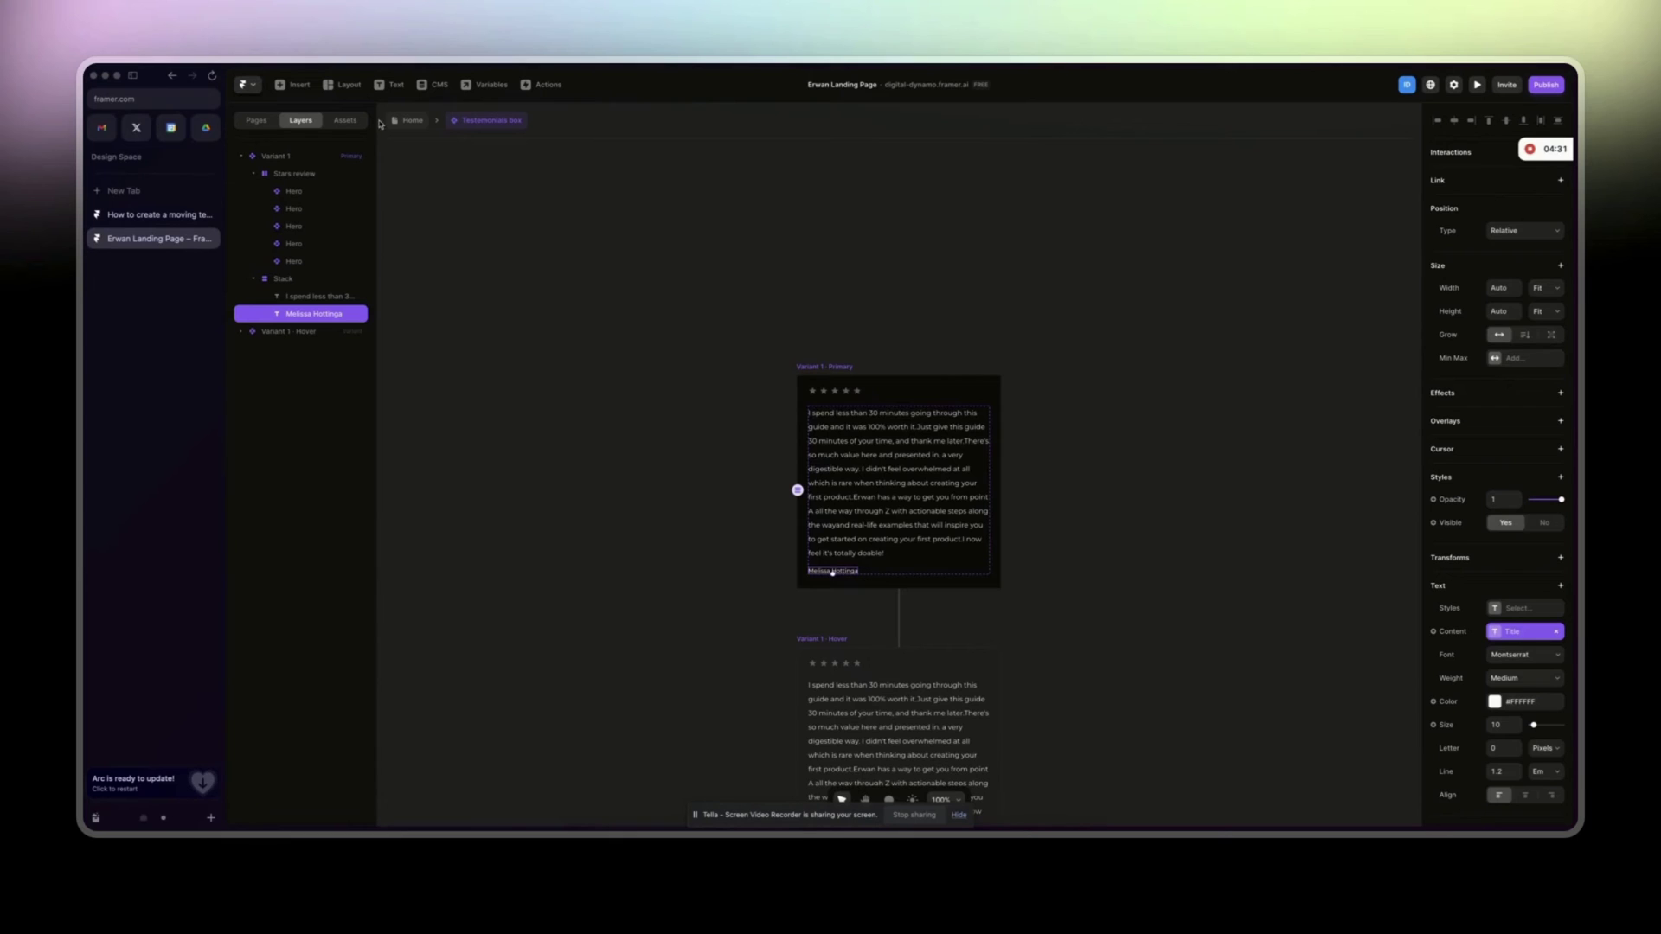
Inspect the Erwan Landing Page Testimonials box and its quote's Paragraph Text variable.
click(403, 120)
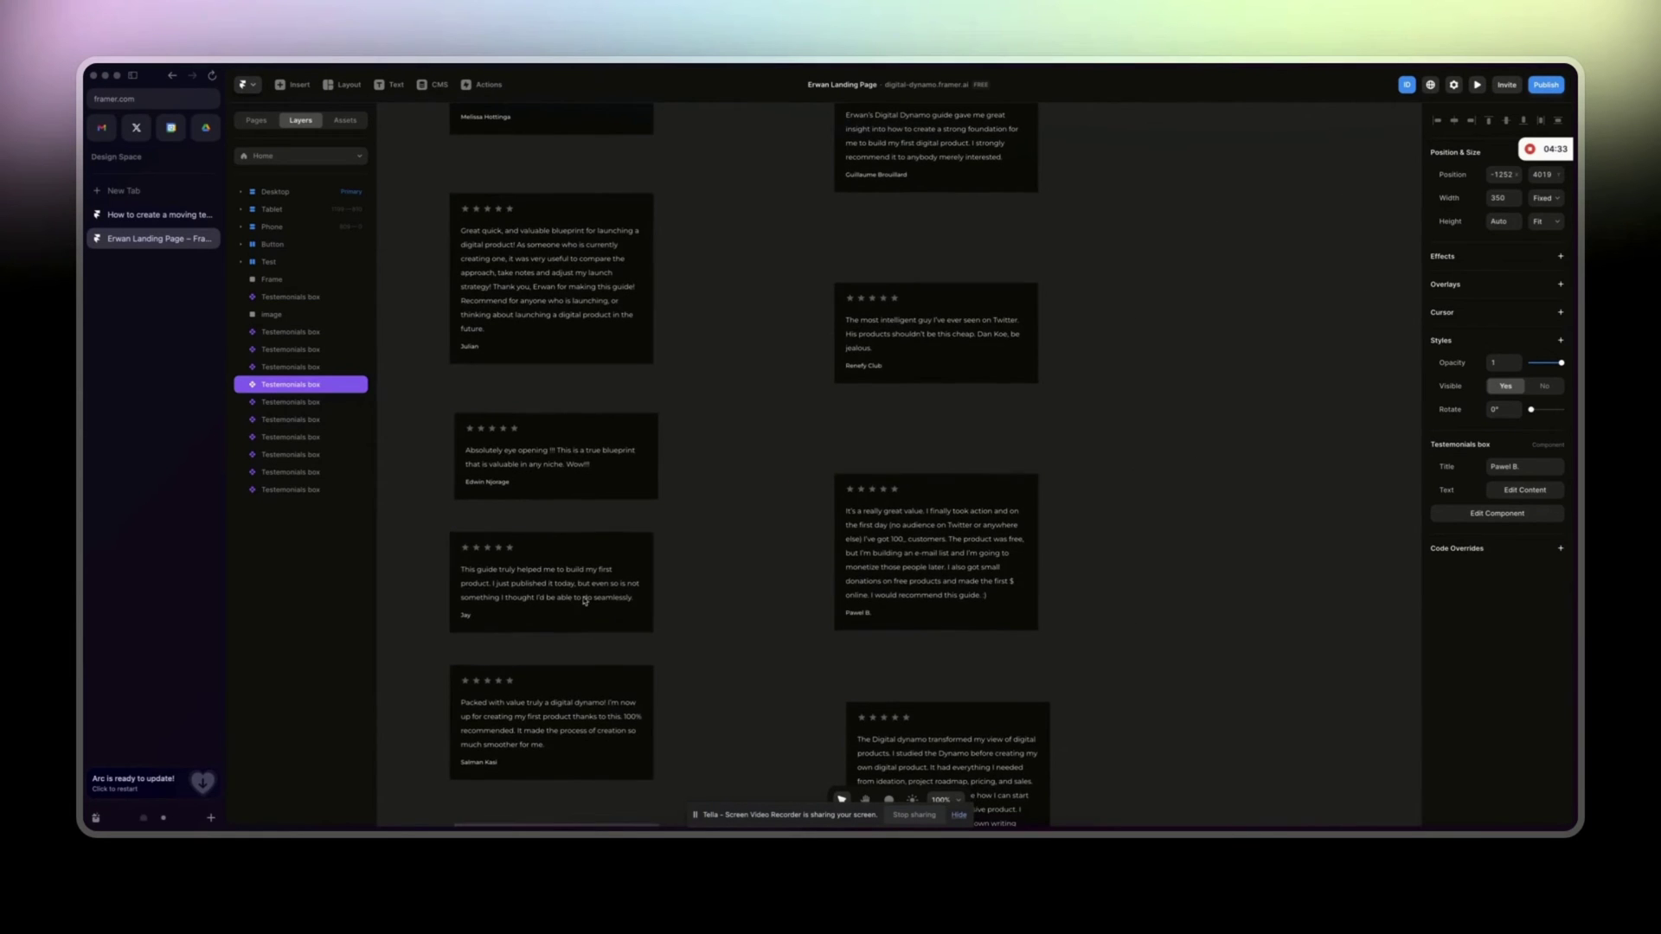
double_click(567, 597)
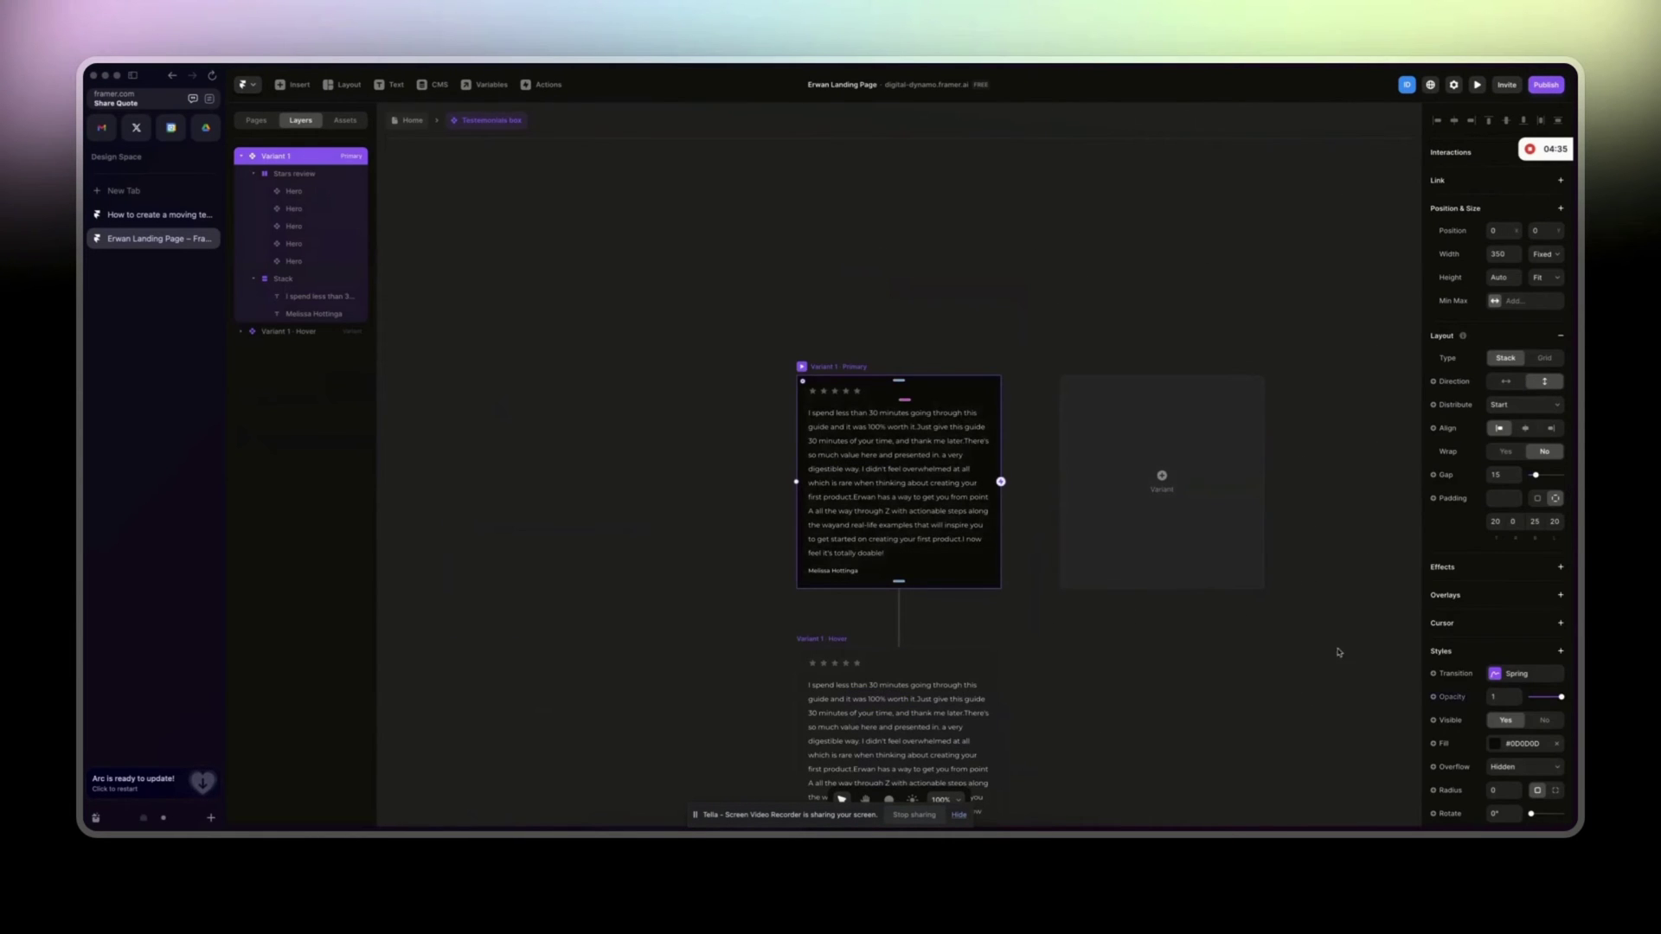
click(895, 479)
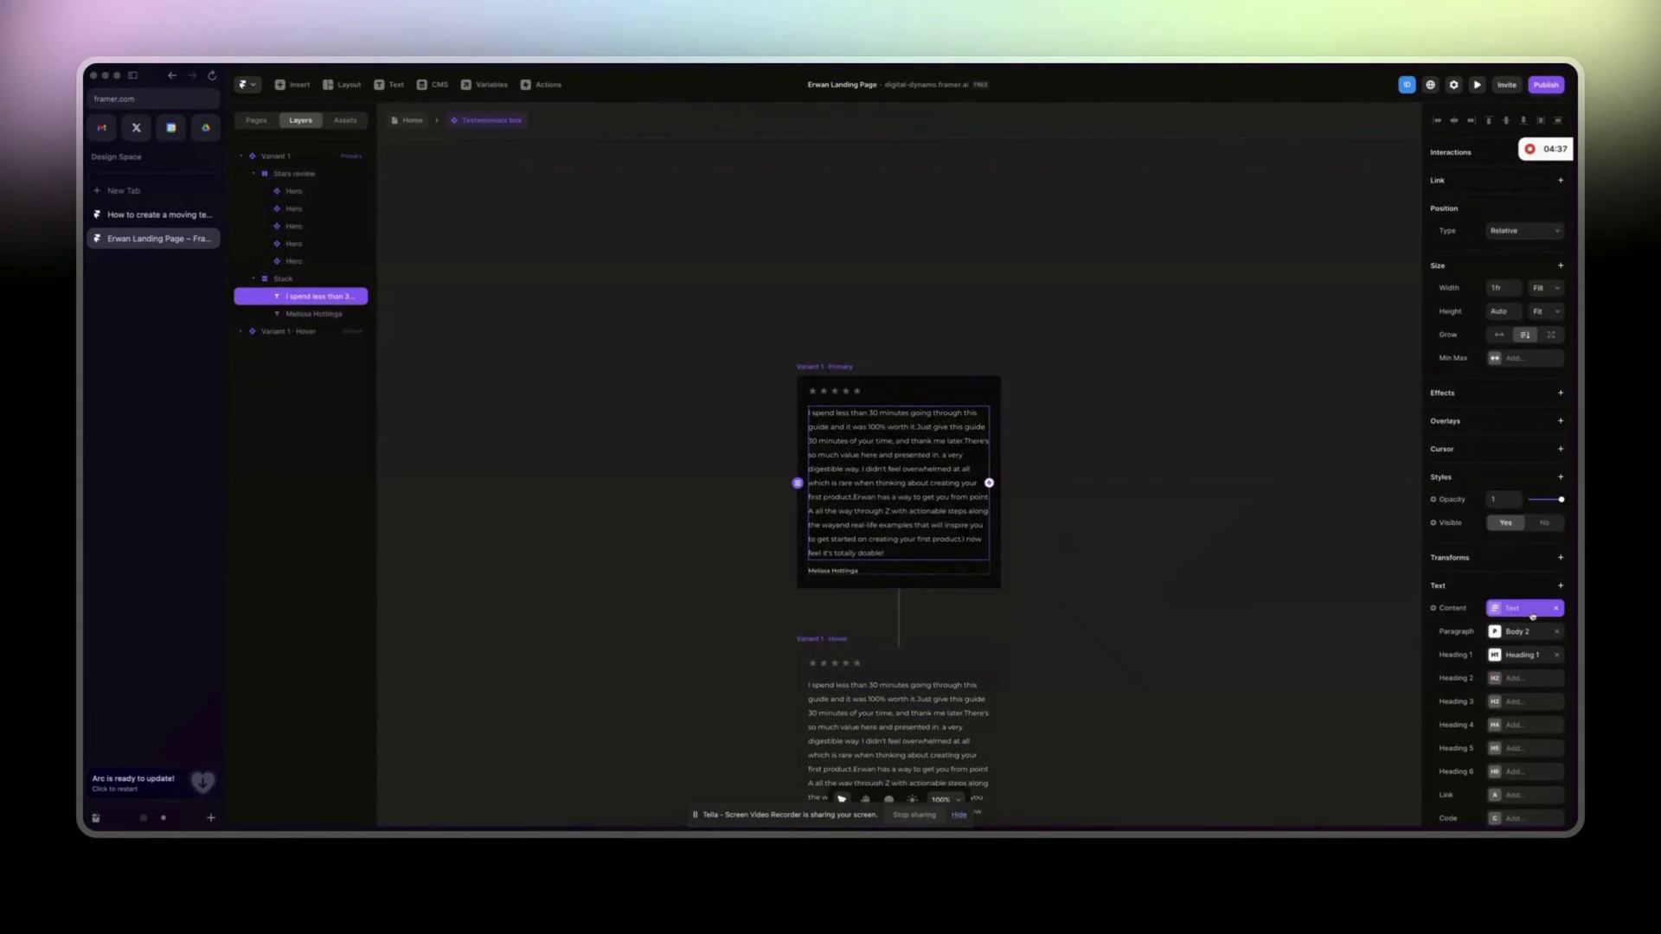
double_click(914, 484)
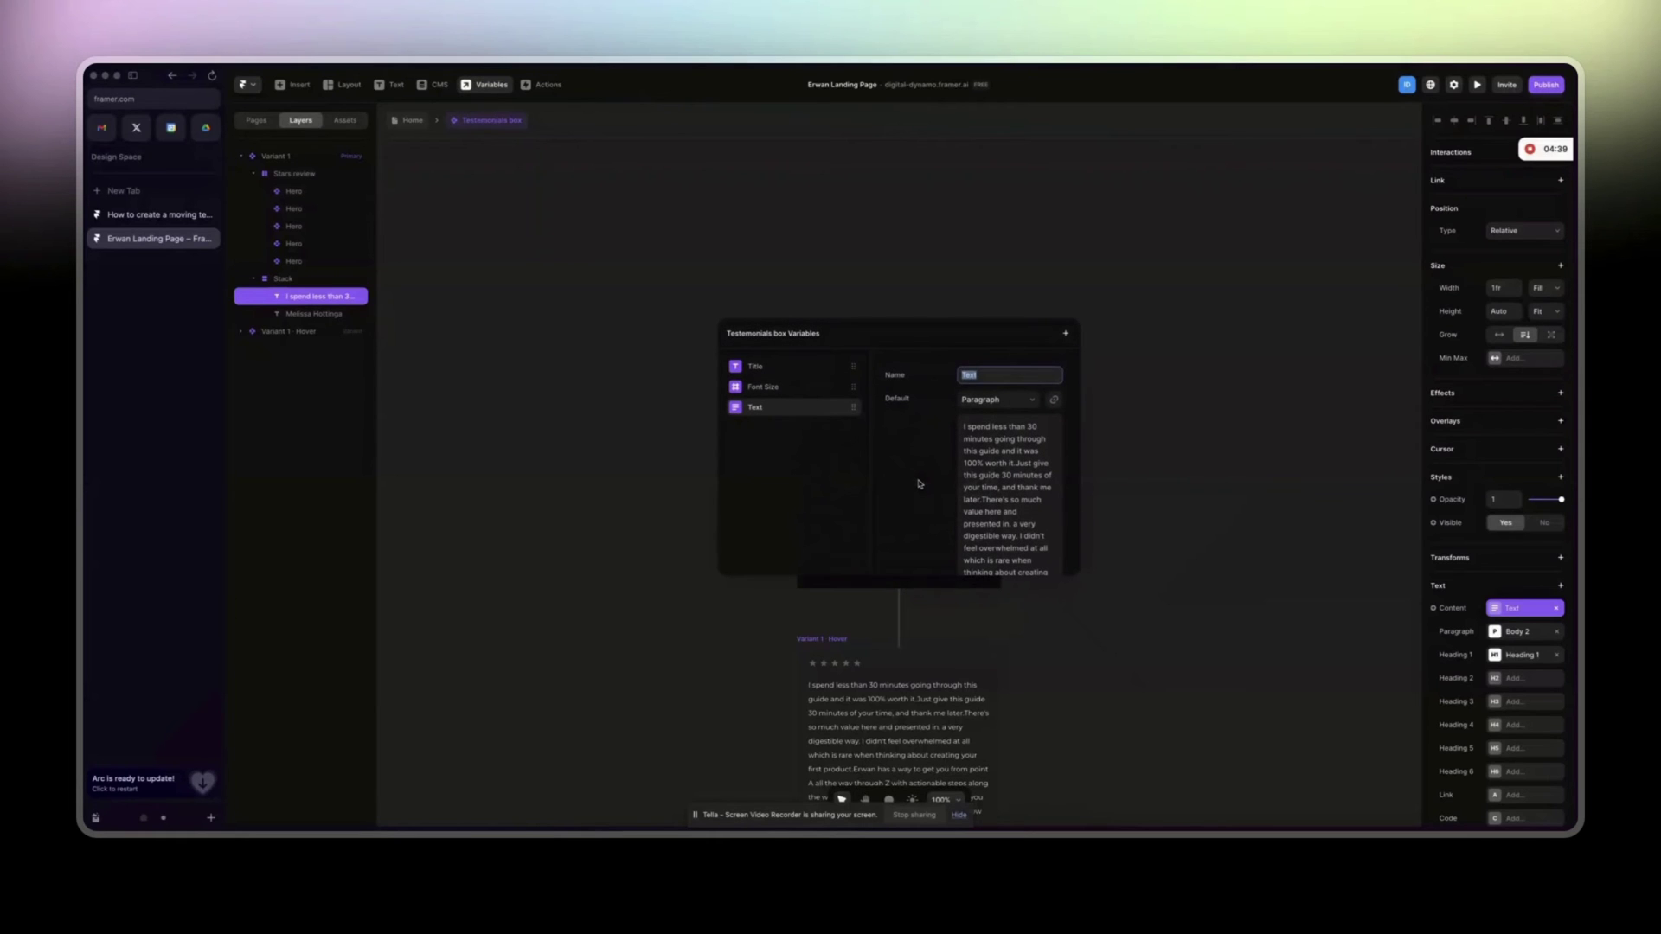
triple_click(1043, 482)
click(1221, 463)
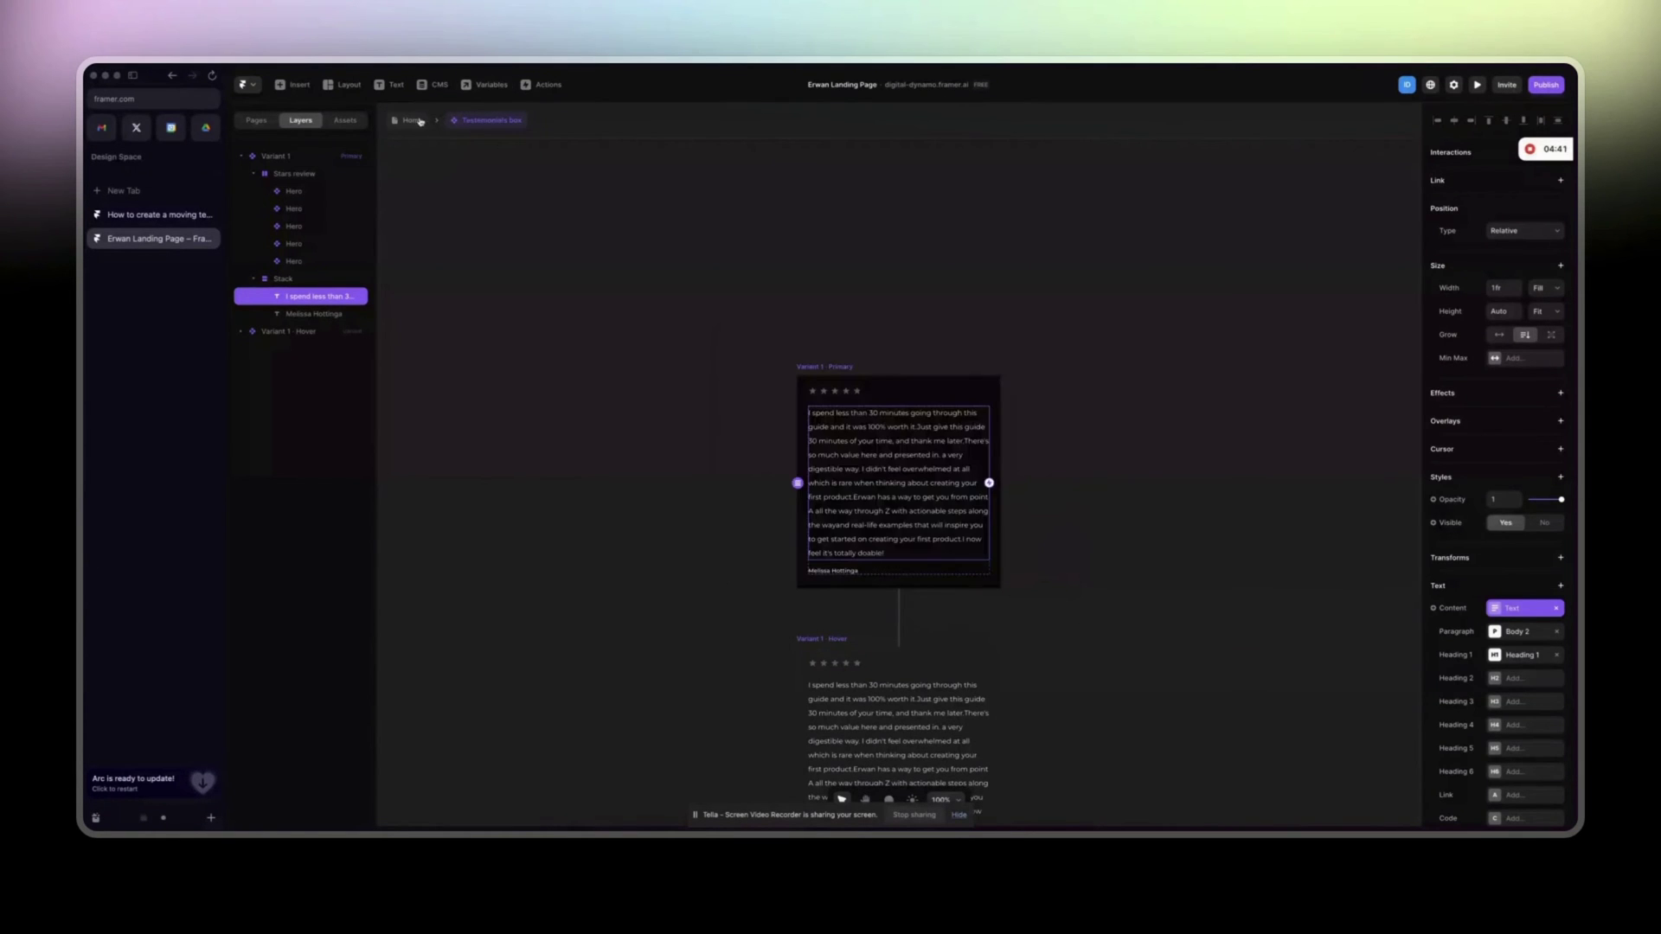
key(Escape)
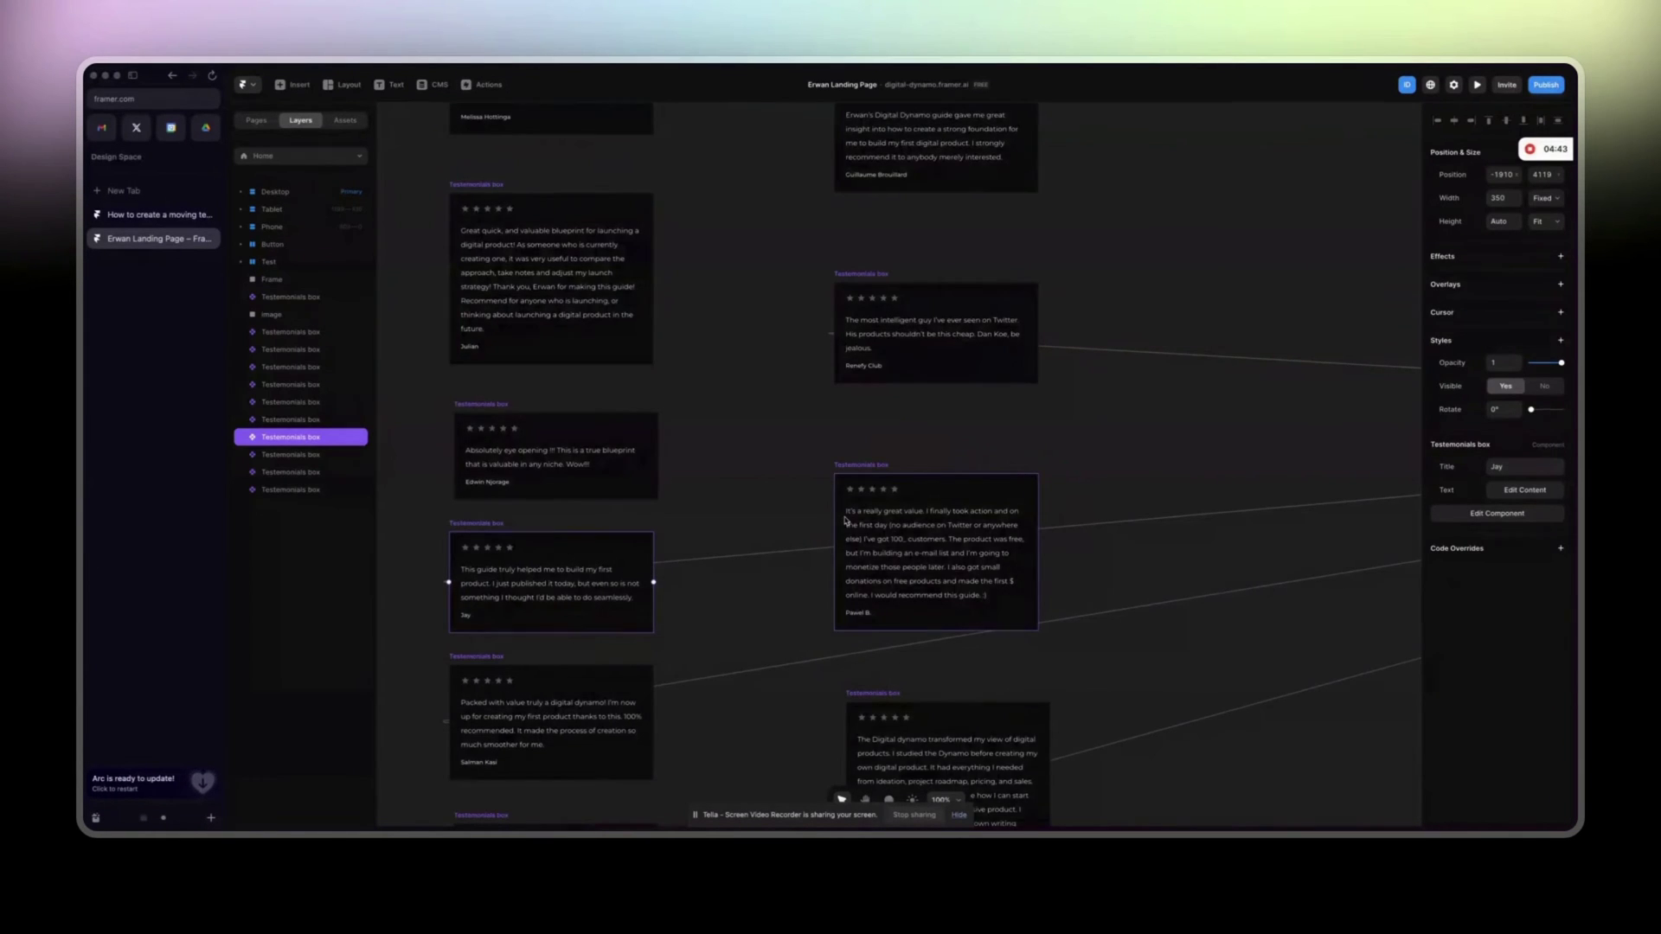
scroll(846, 520, down, 1)
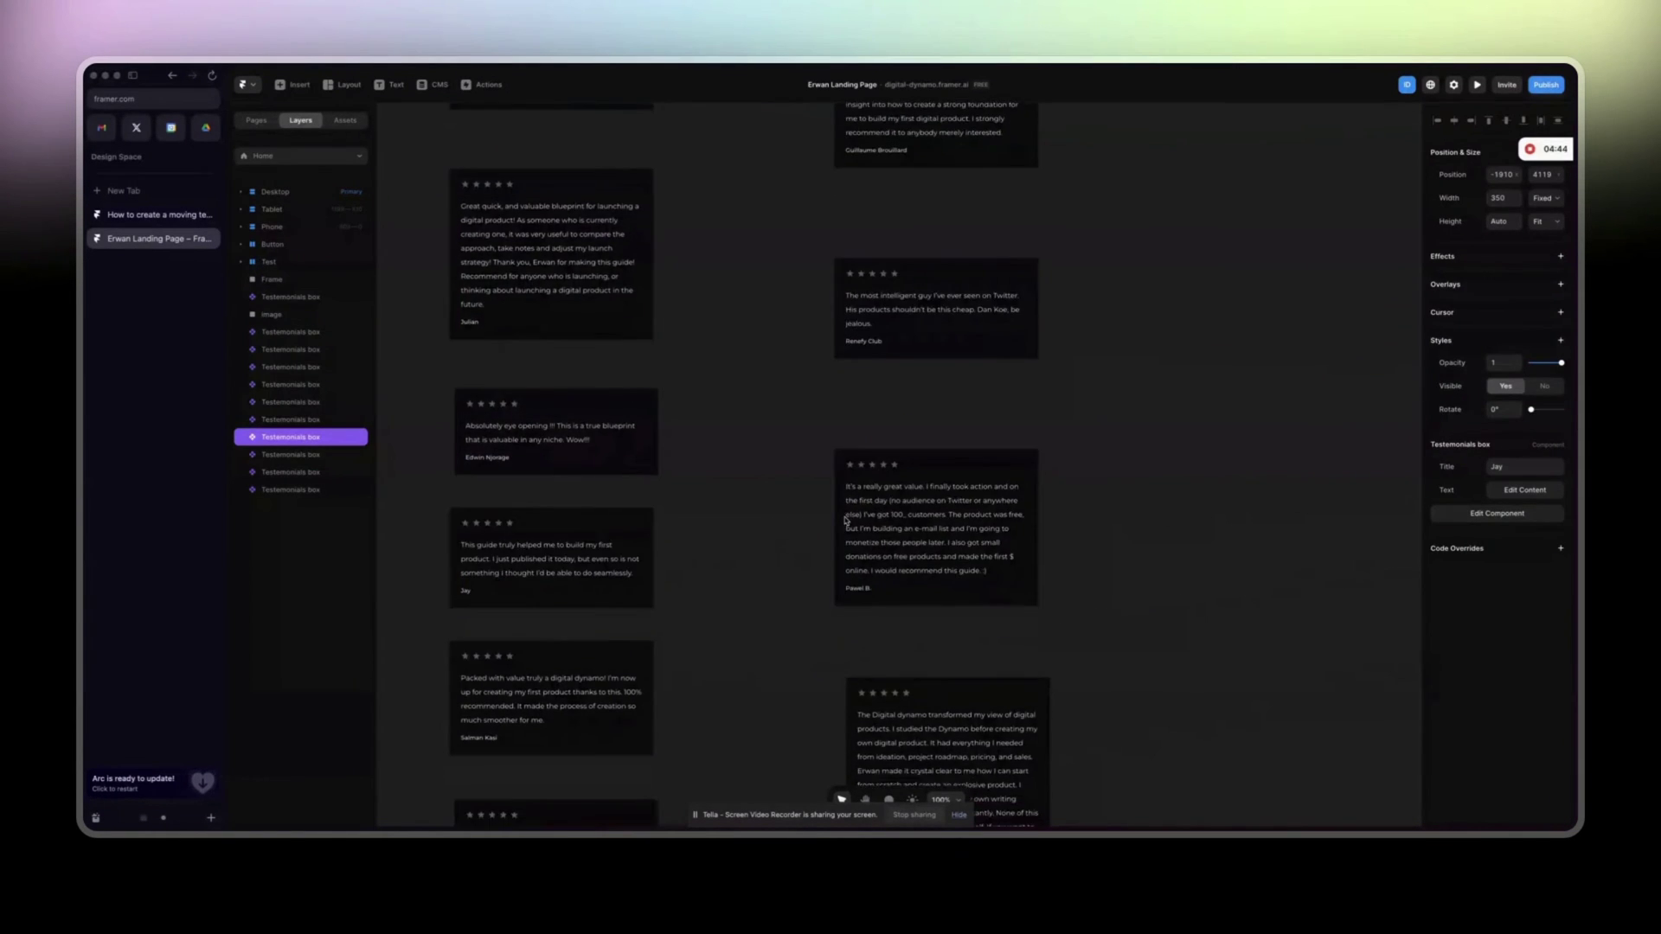
click(1506, 492)
triple_click(1366, 558)
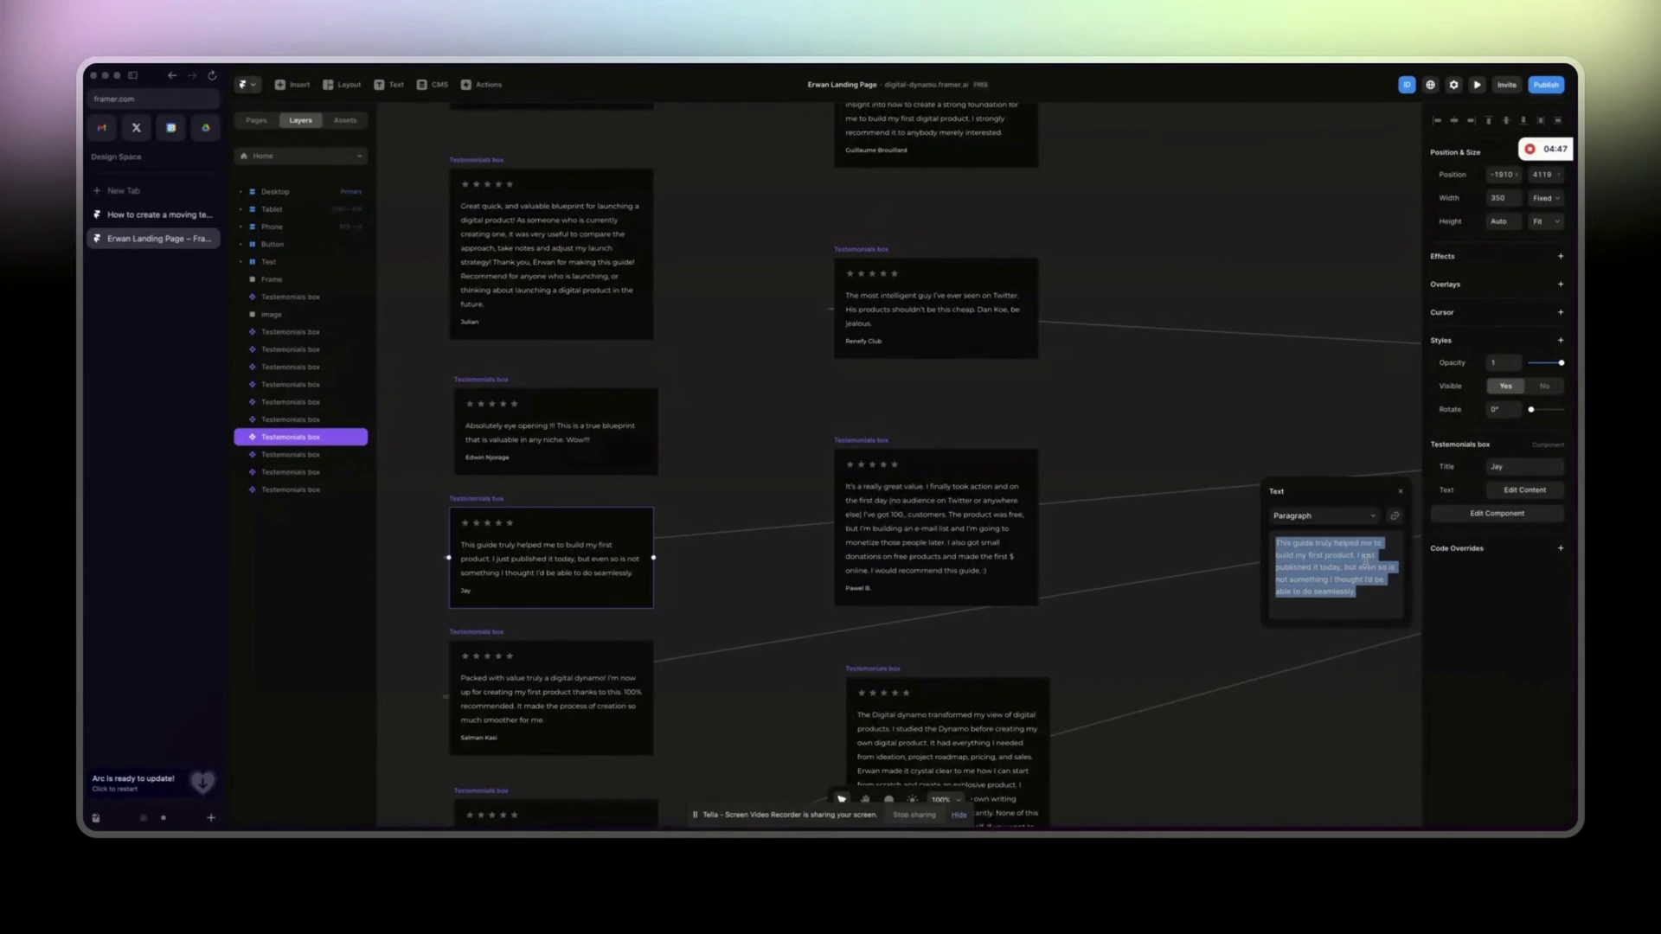
double_click(494, 555)
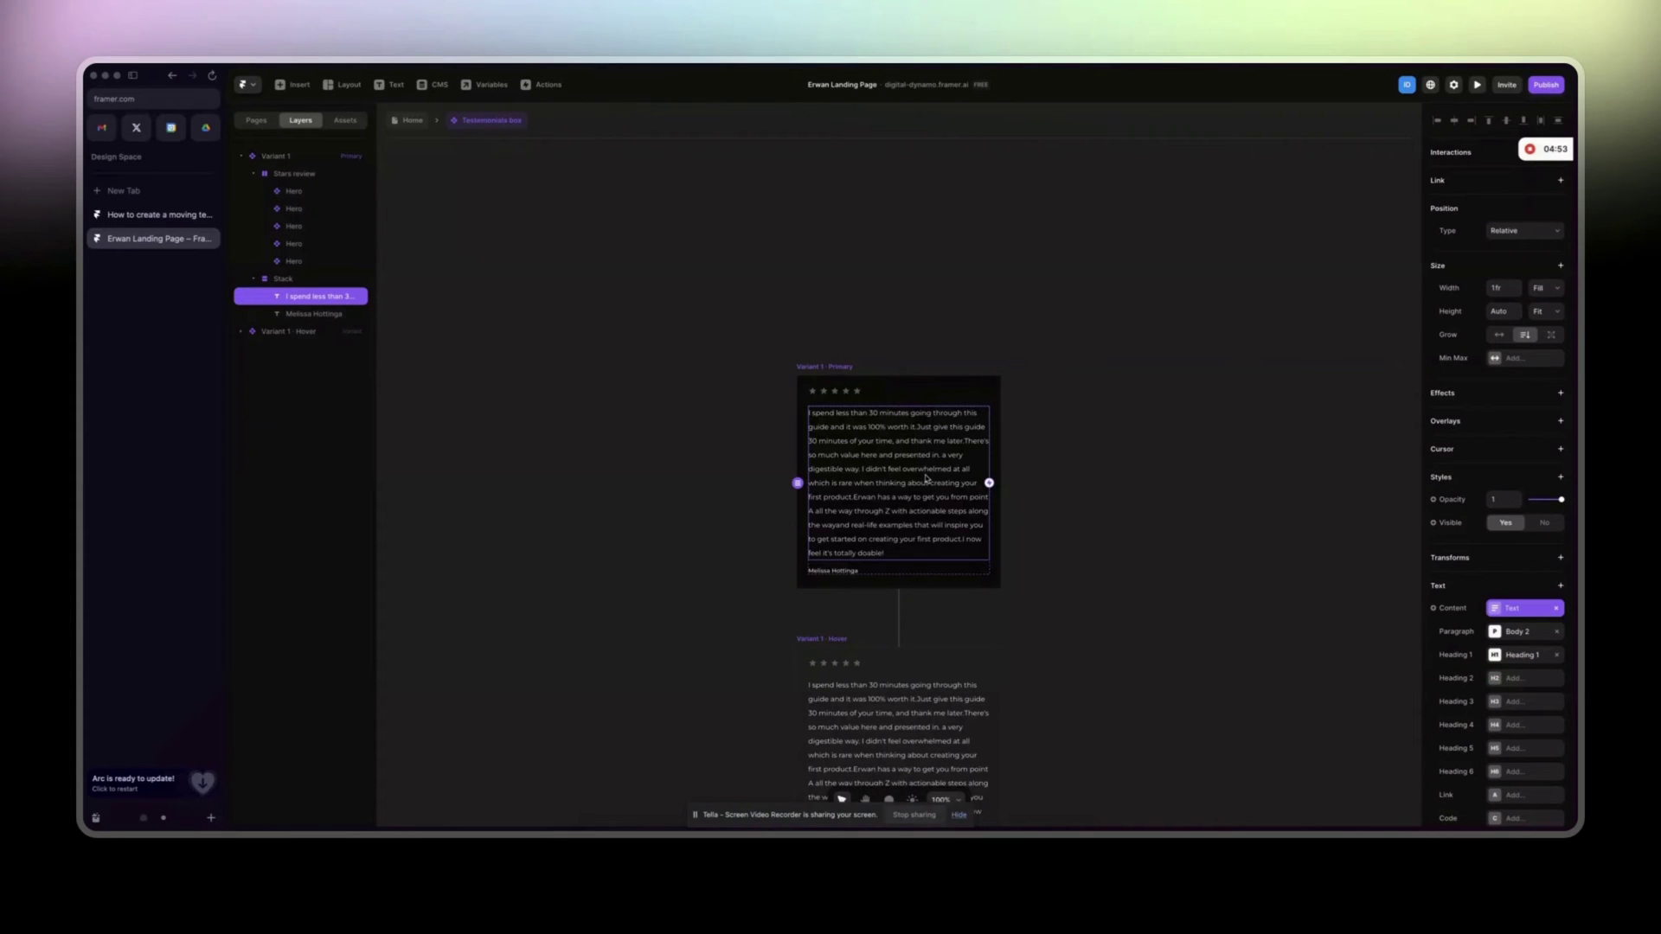
Replace the second card's Text property with new, shorter review text.
click(125, 215)
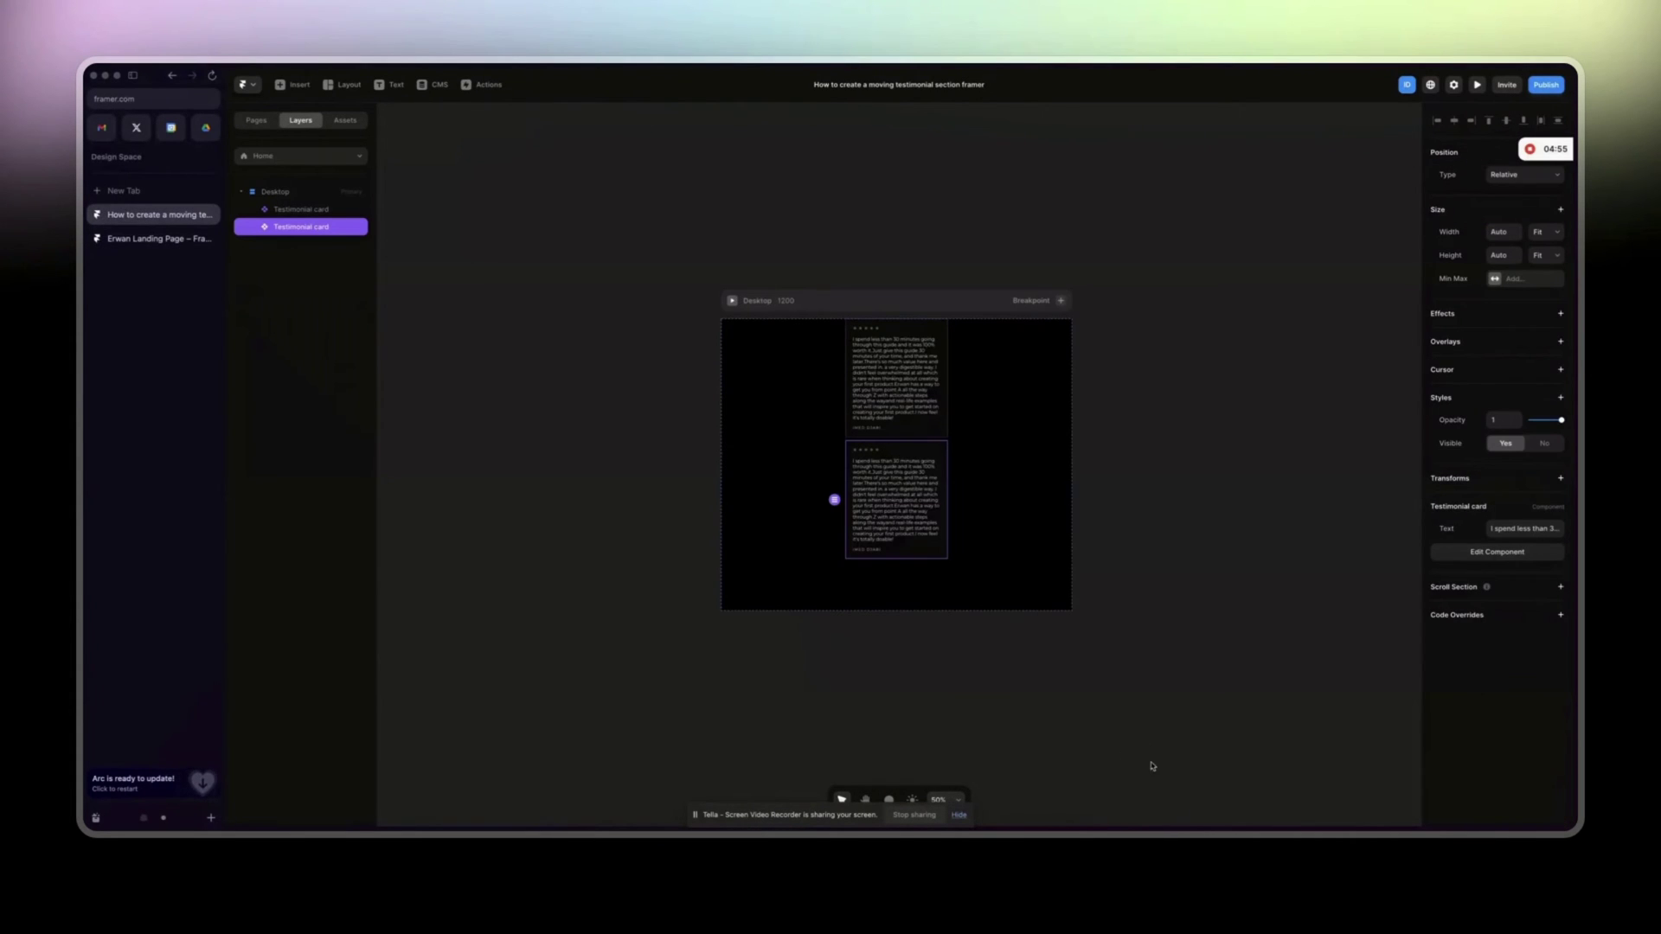
click(1523, 529)
key(super+a)
key(super+v)
Expose the author name layer's Content as a Plain Text variable named 'Name'.
double_click(882, 481)
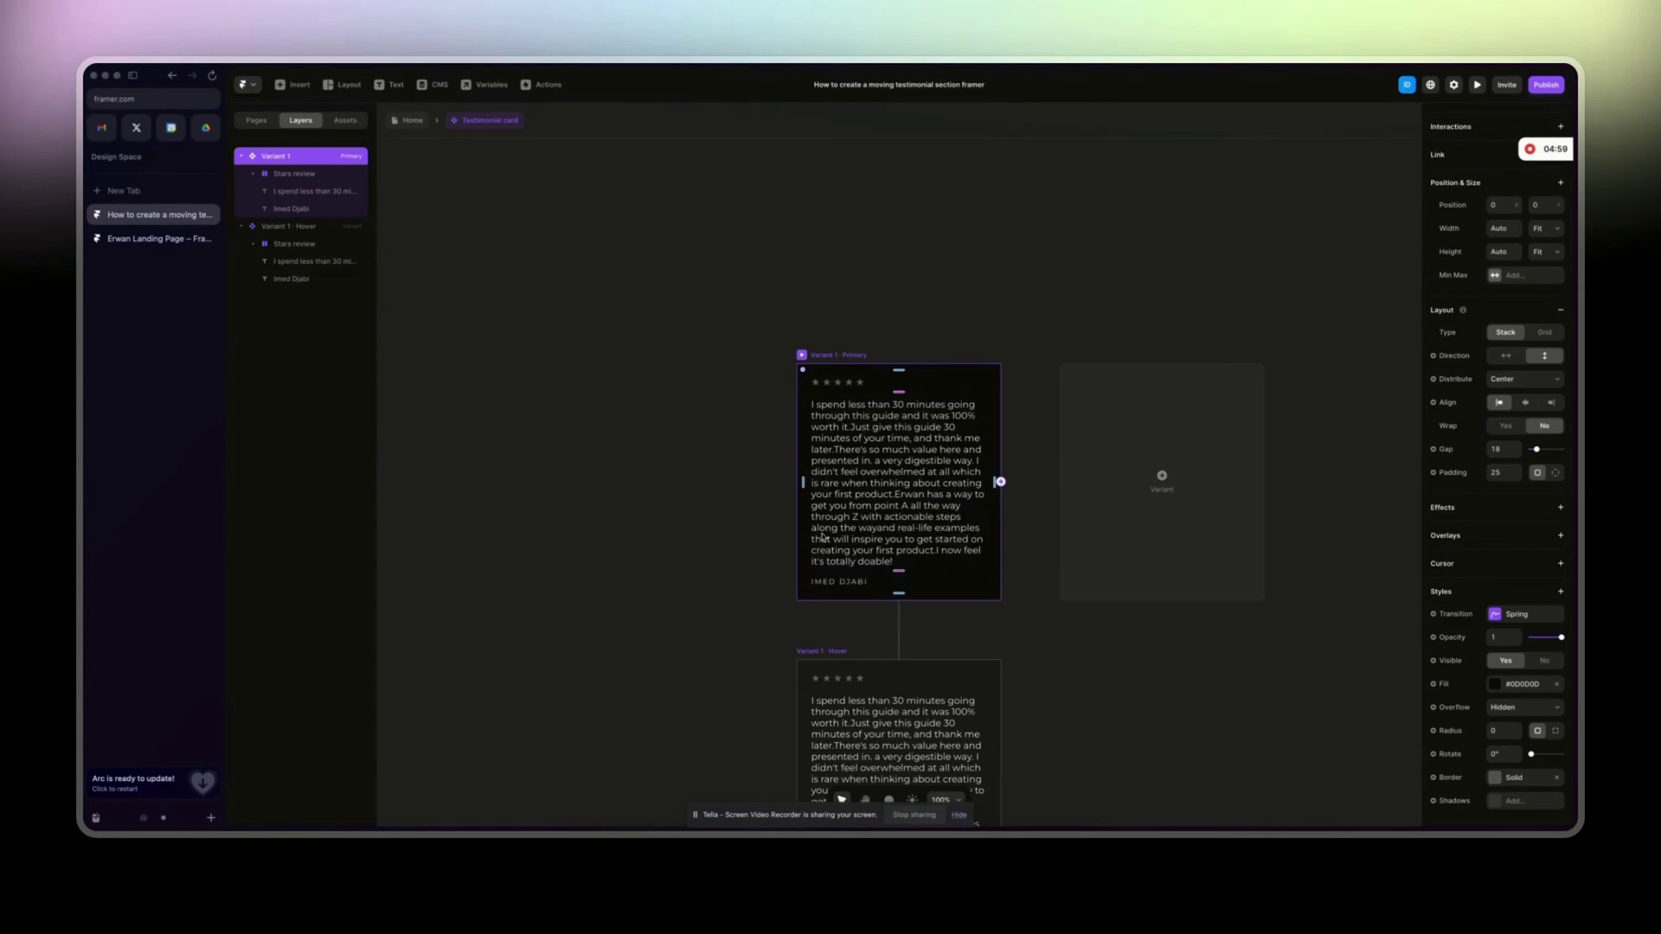
click(850, 584)
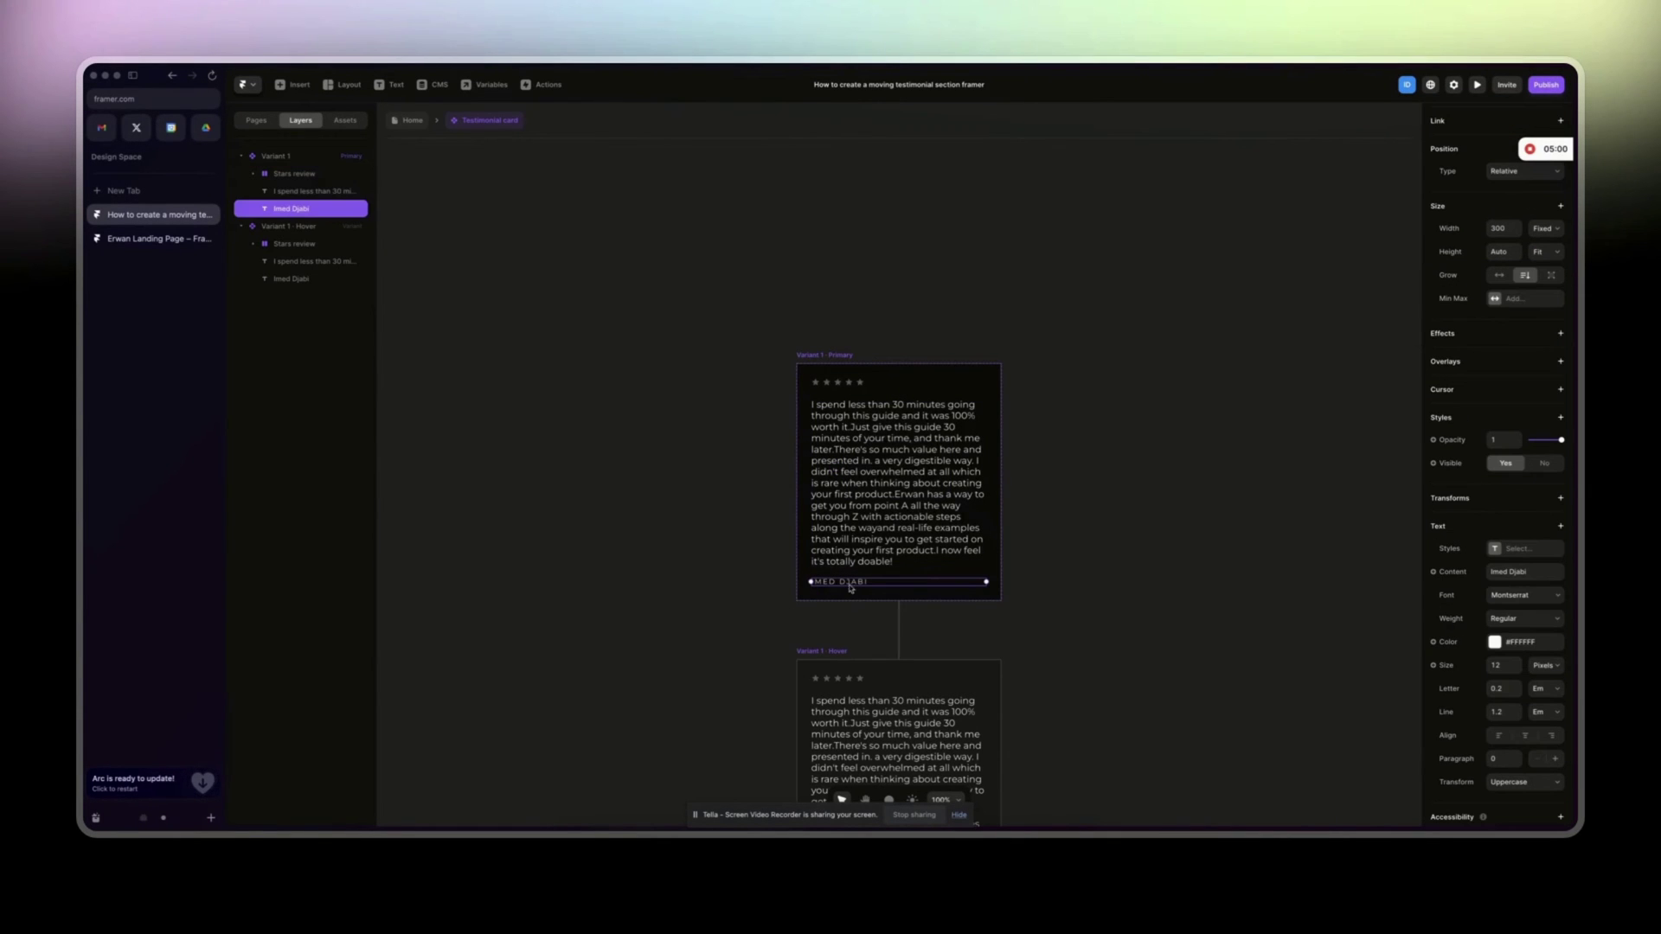
click(1453, 575)
mouse_move(1469, 591)
click(1396, 592)
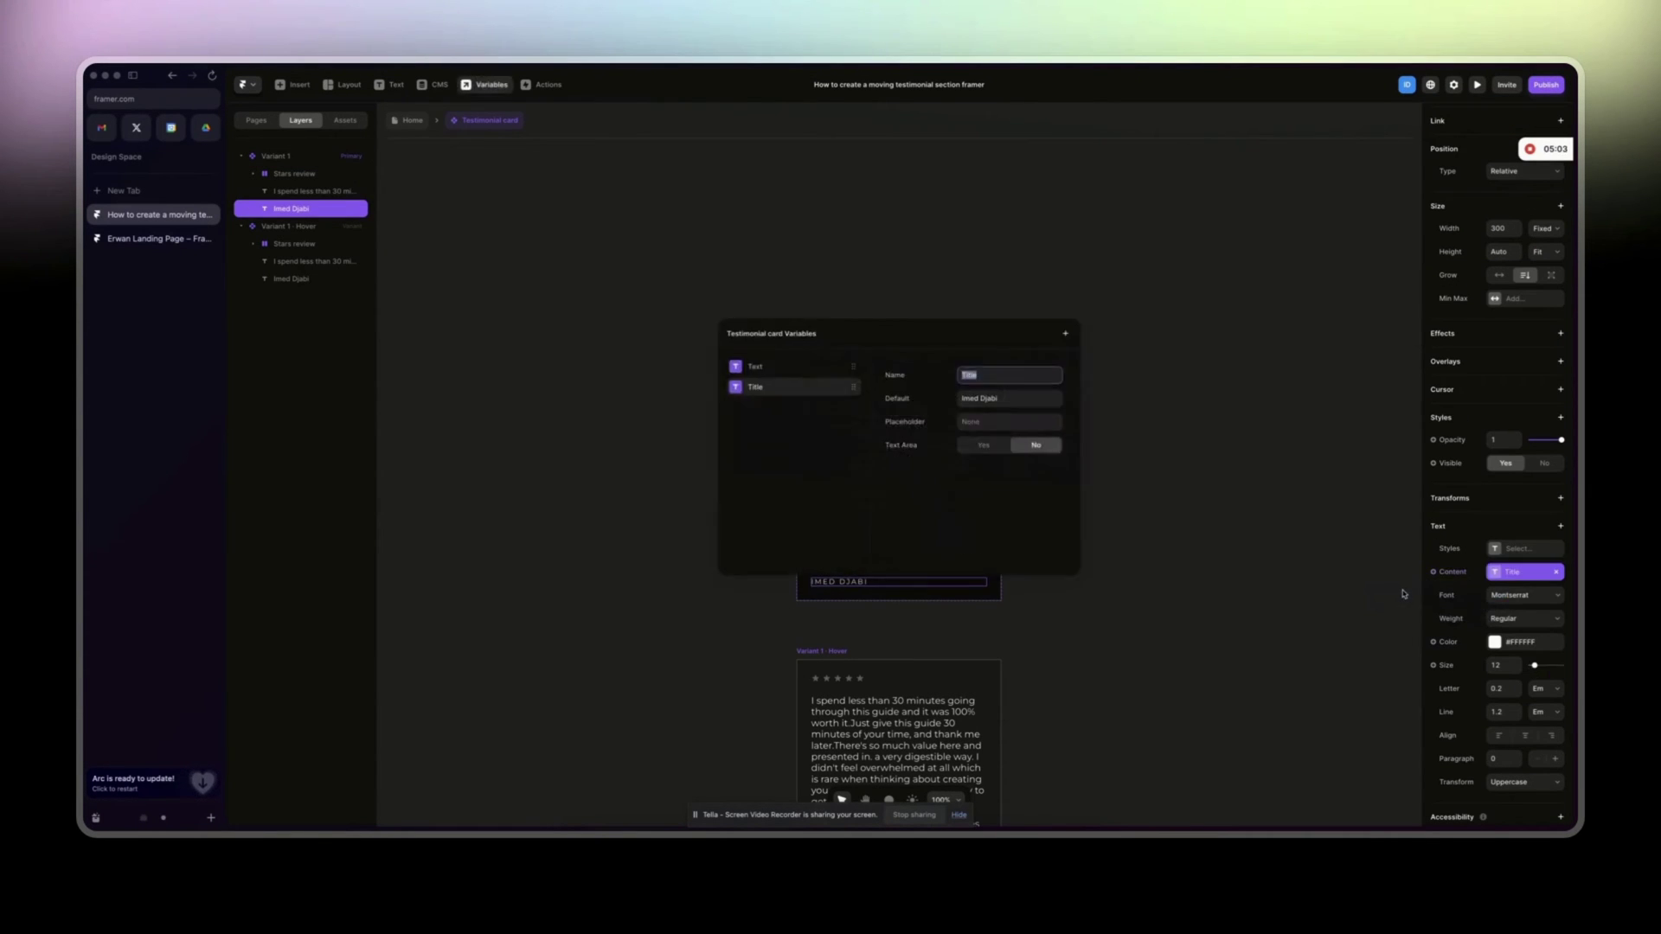
text(Name)
click(1105, 449)
key(Escape)
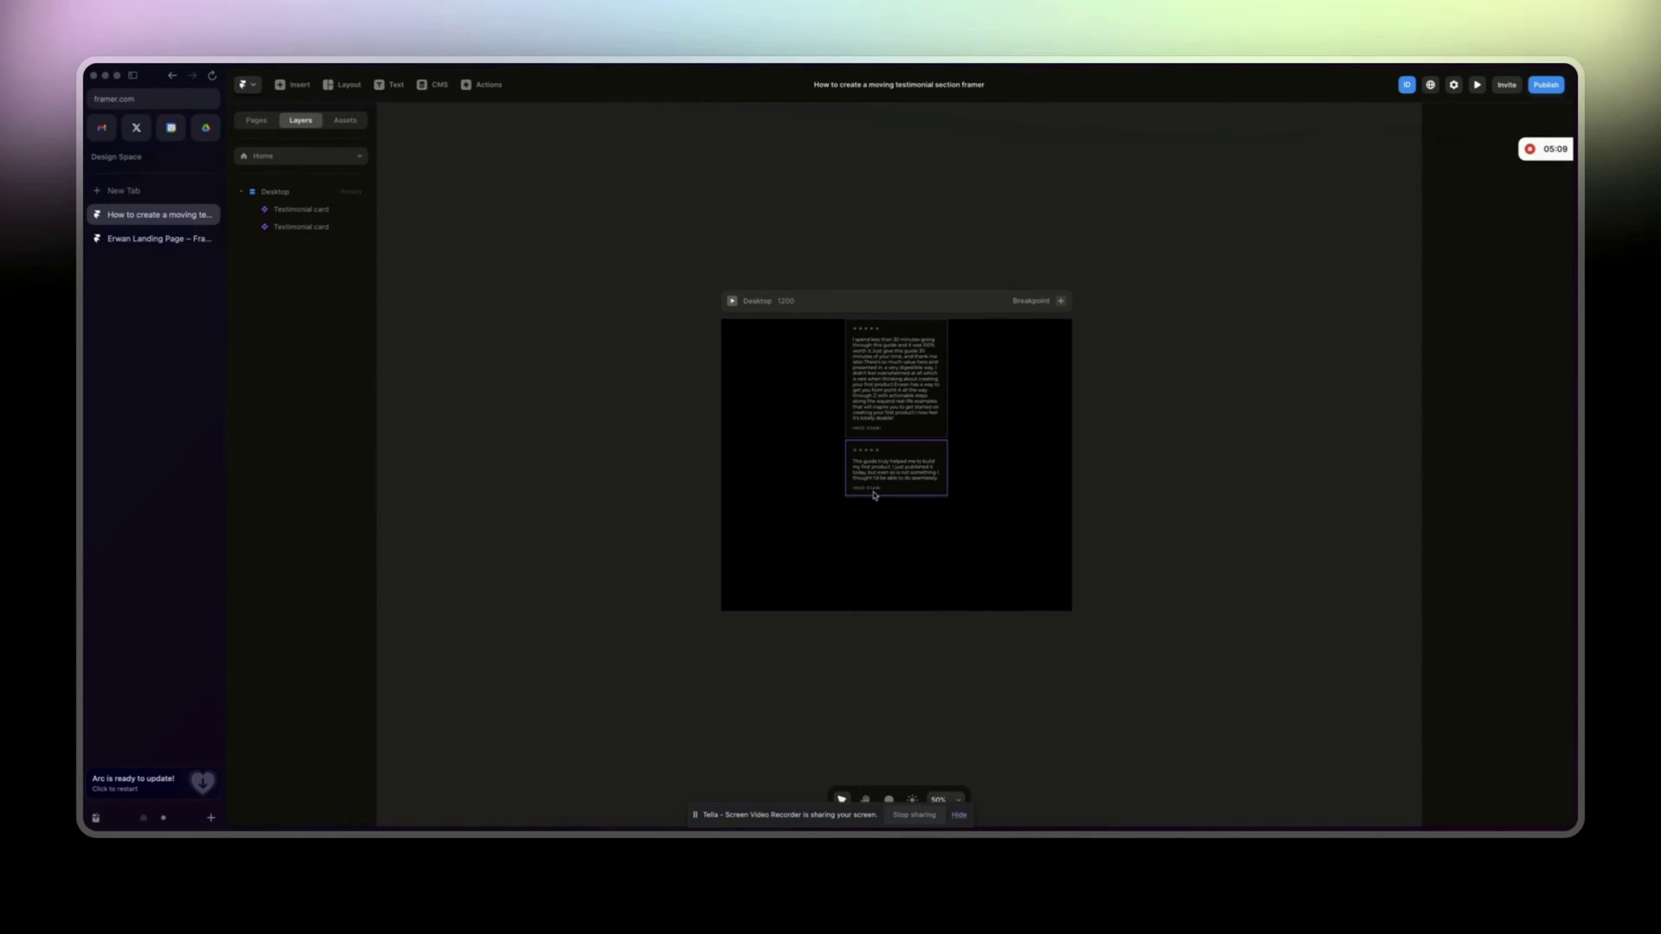
Change the surname in the second card's author name.
click(1518, 551)
drag(1506, 551, 1532, 550)
text(Eddine D)
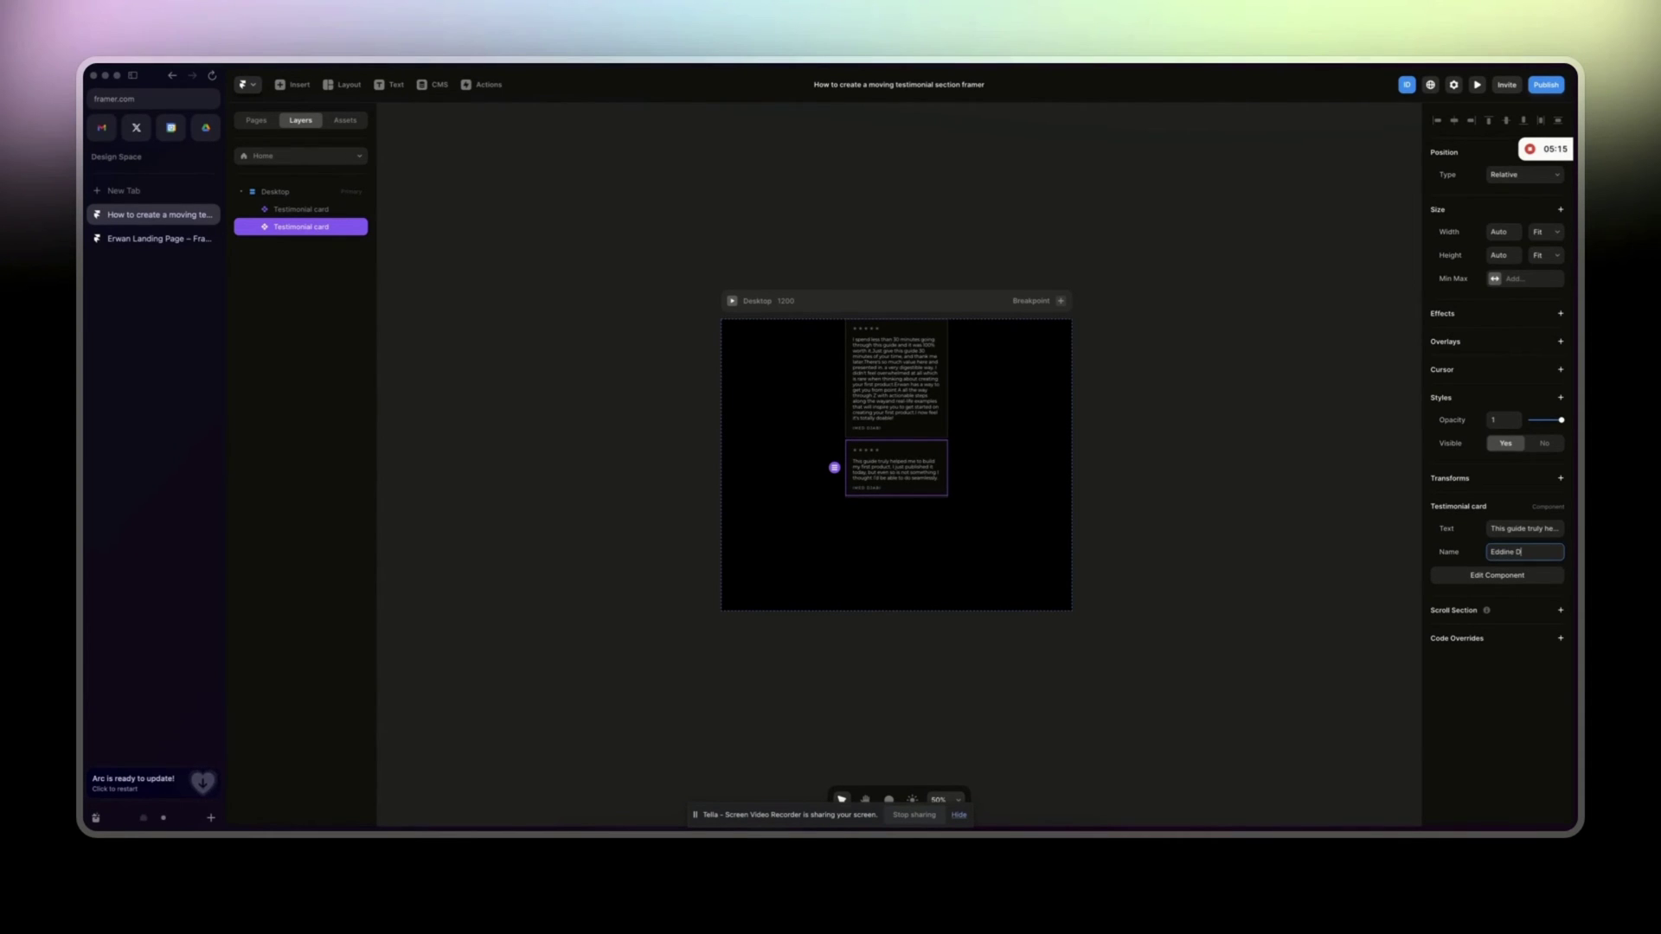
click(1106, 601)
key(shift+0)
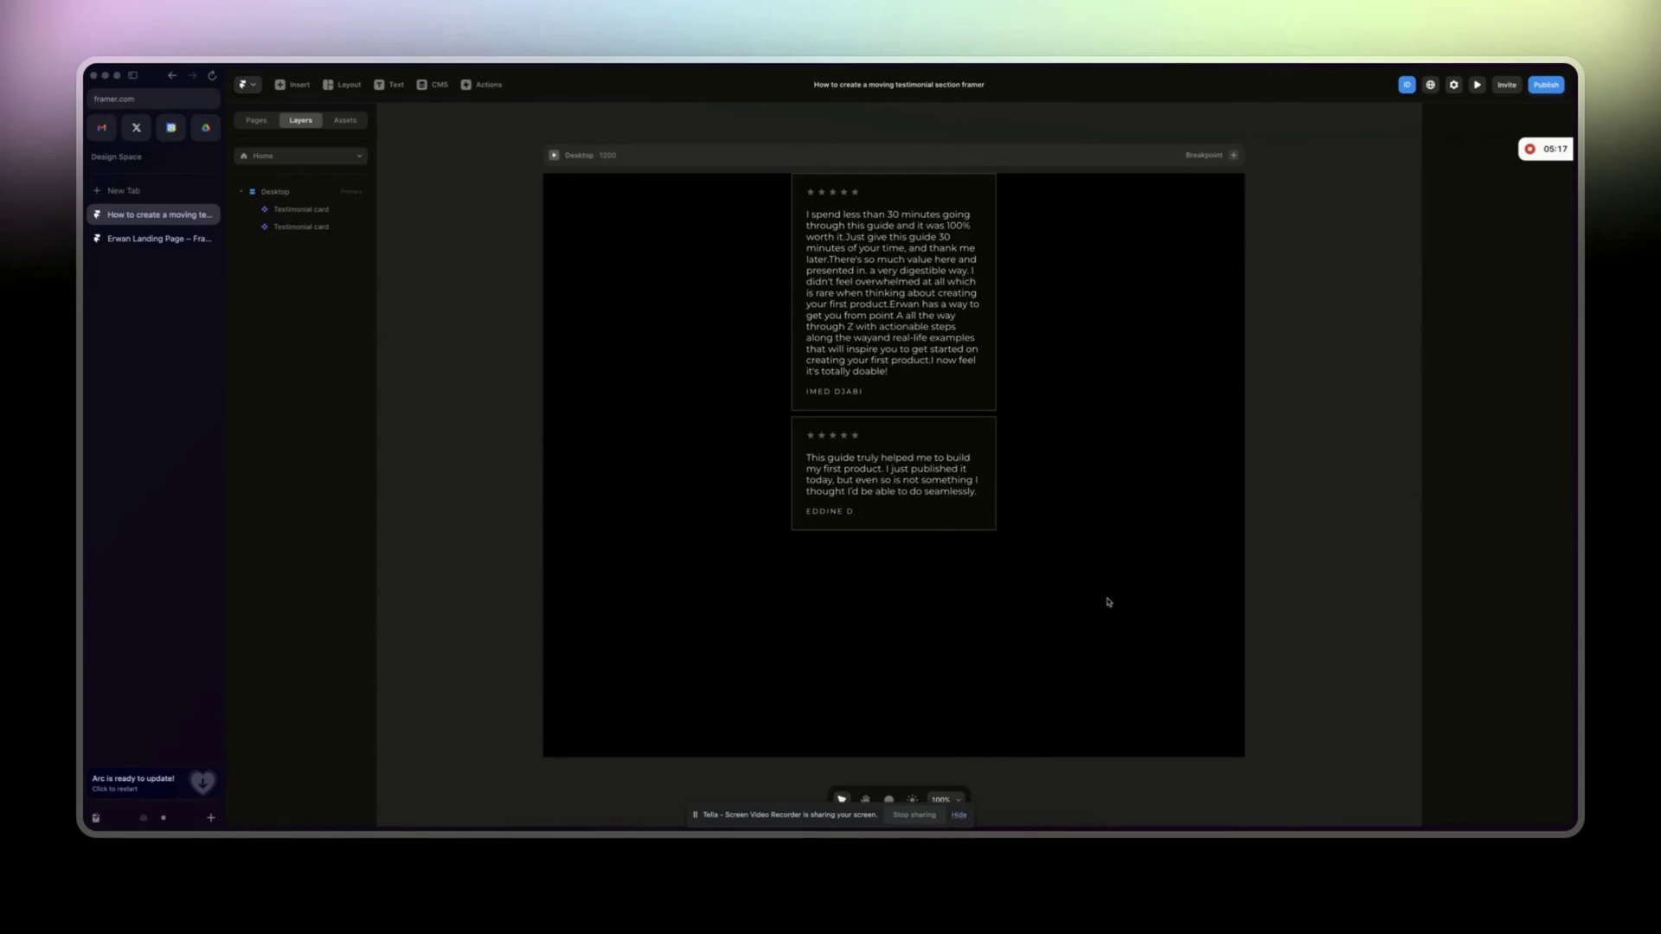
Duplicate the second card and copy the blueprint review paragraph from the Erwan Landing Page.
click(817, 447)
key(super+d)
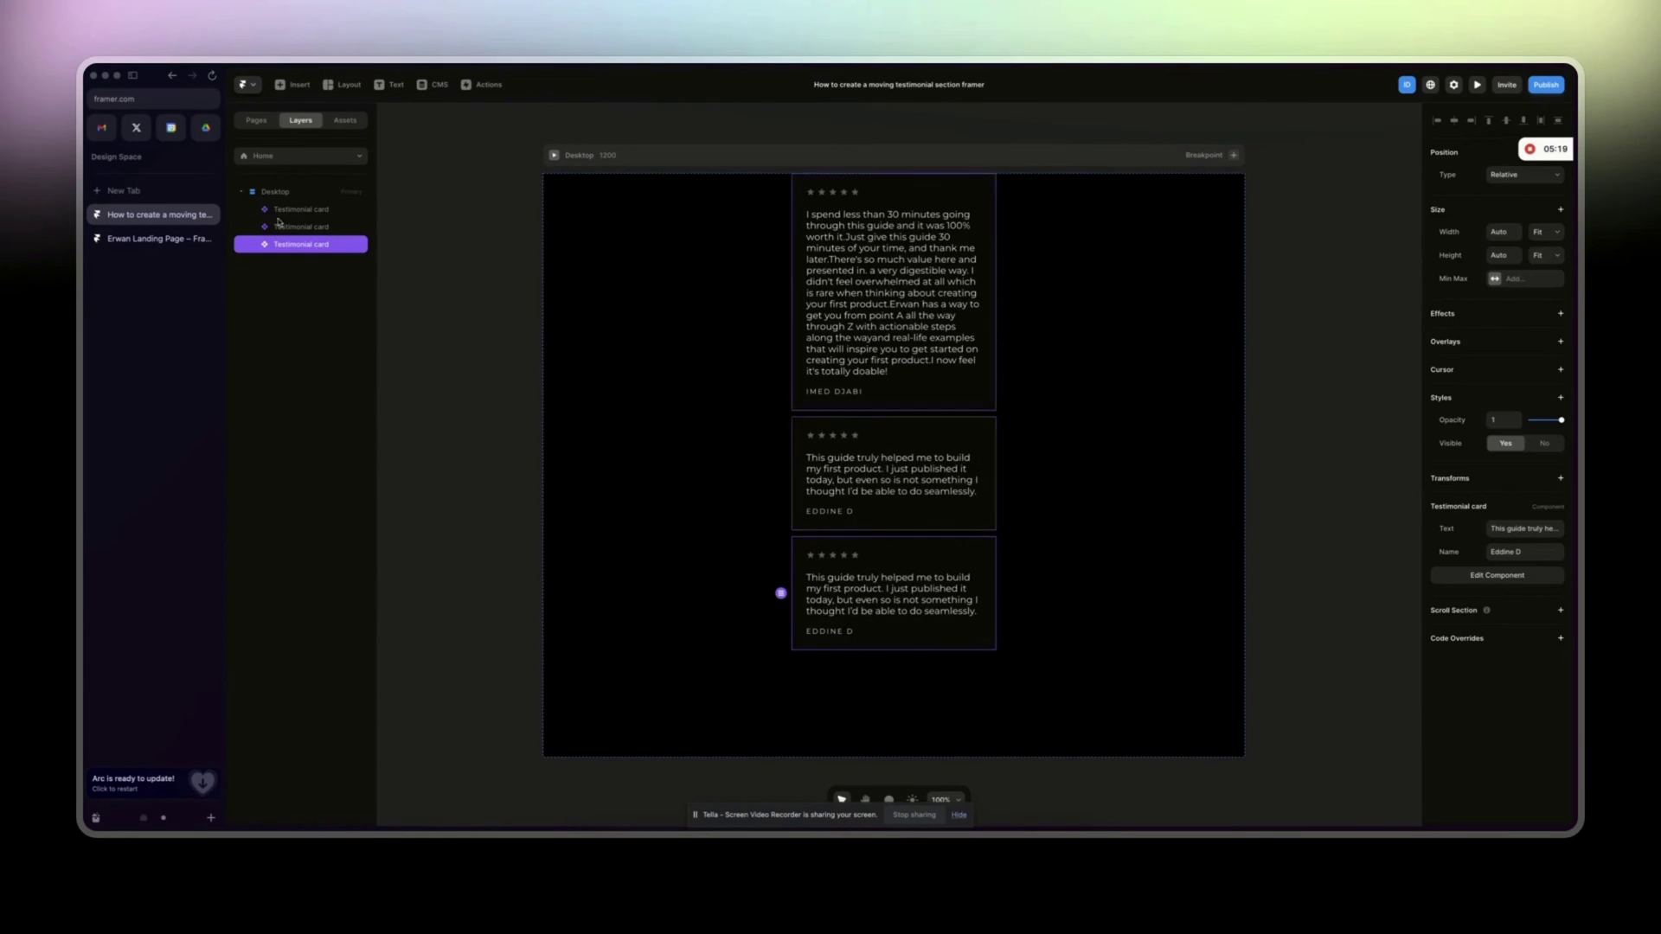
key(ctrl+Tab)
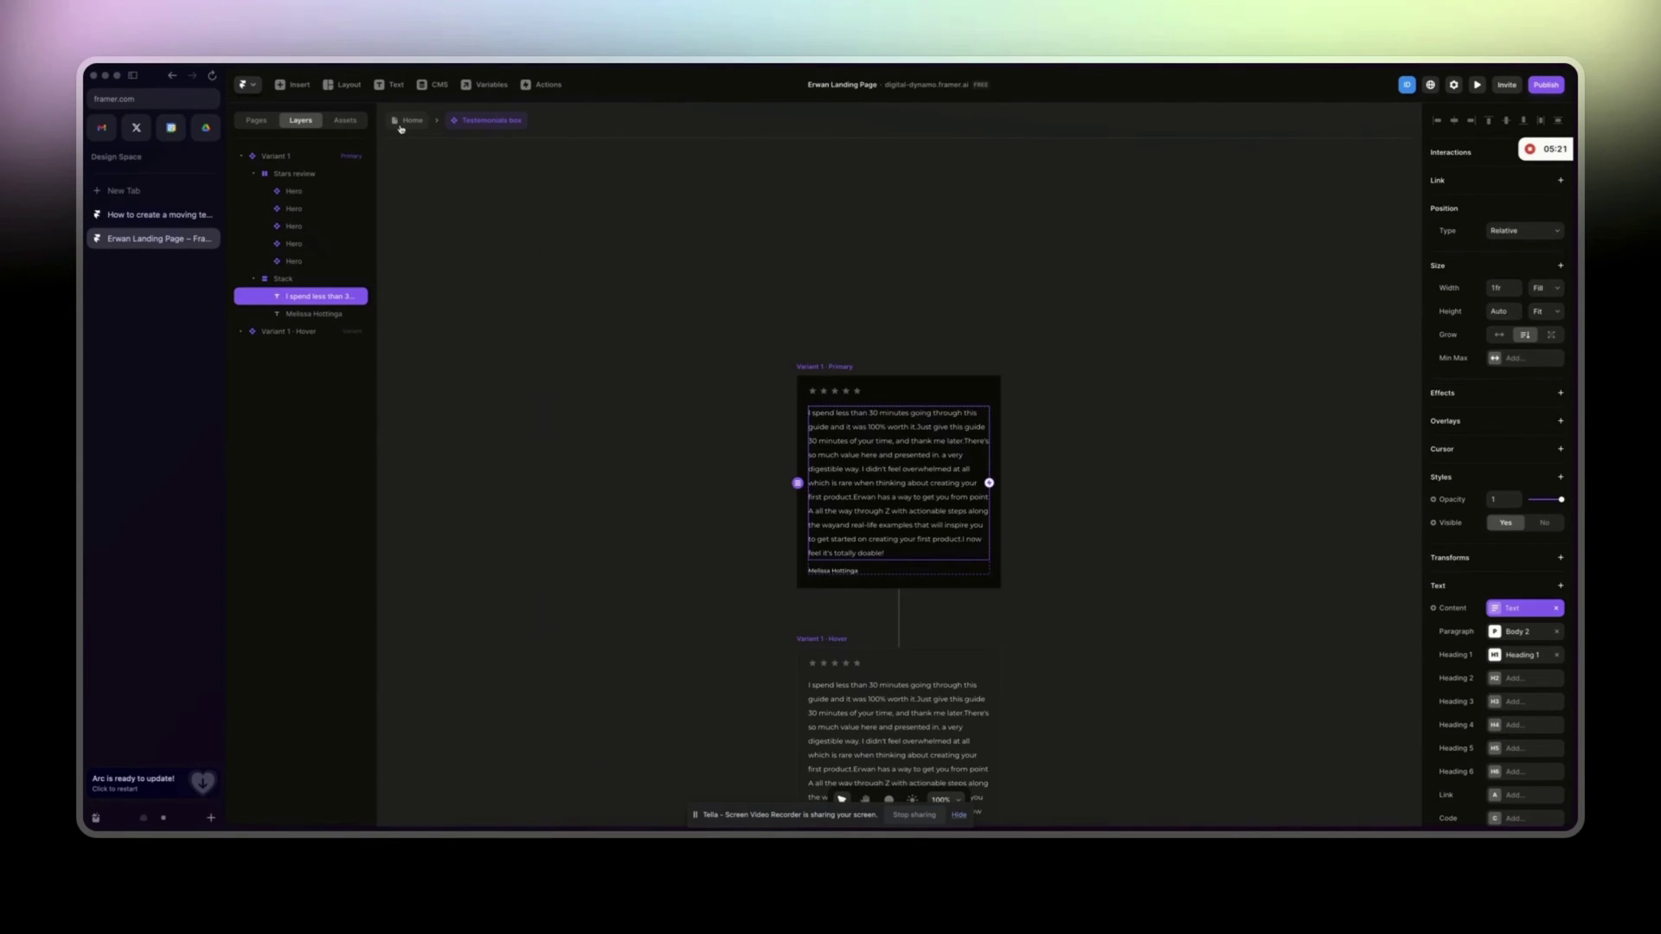
click(401, 128)
click(555, 302)
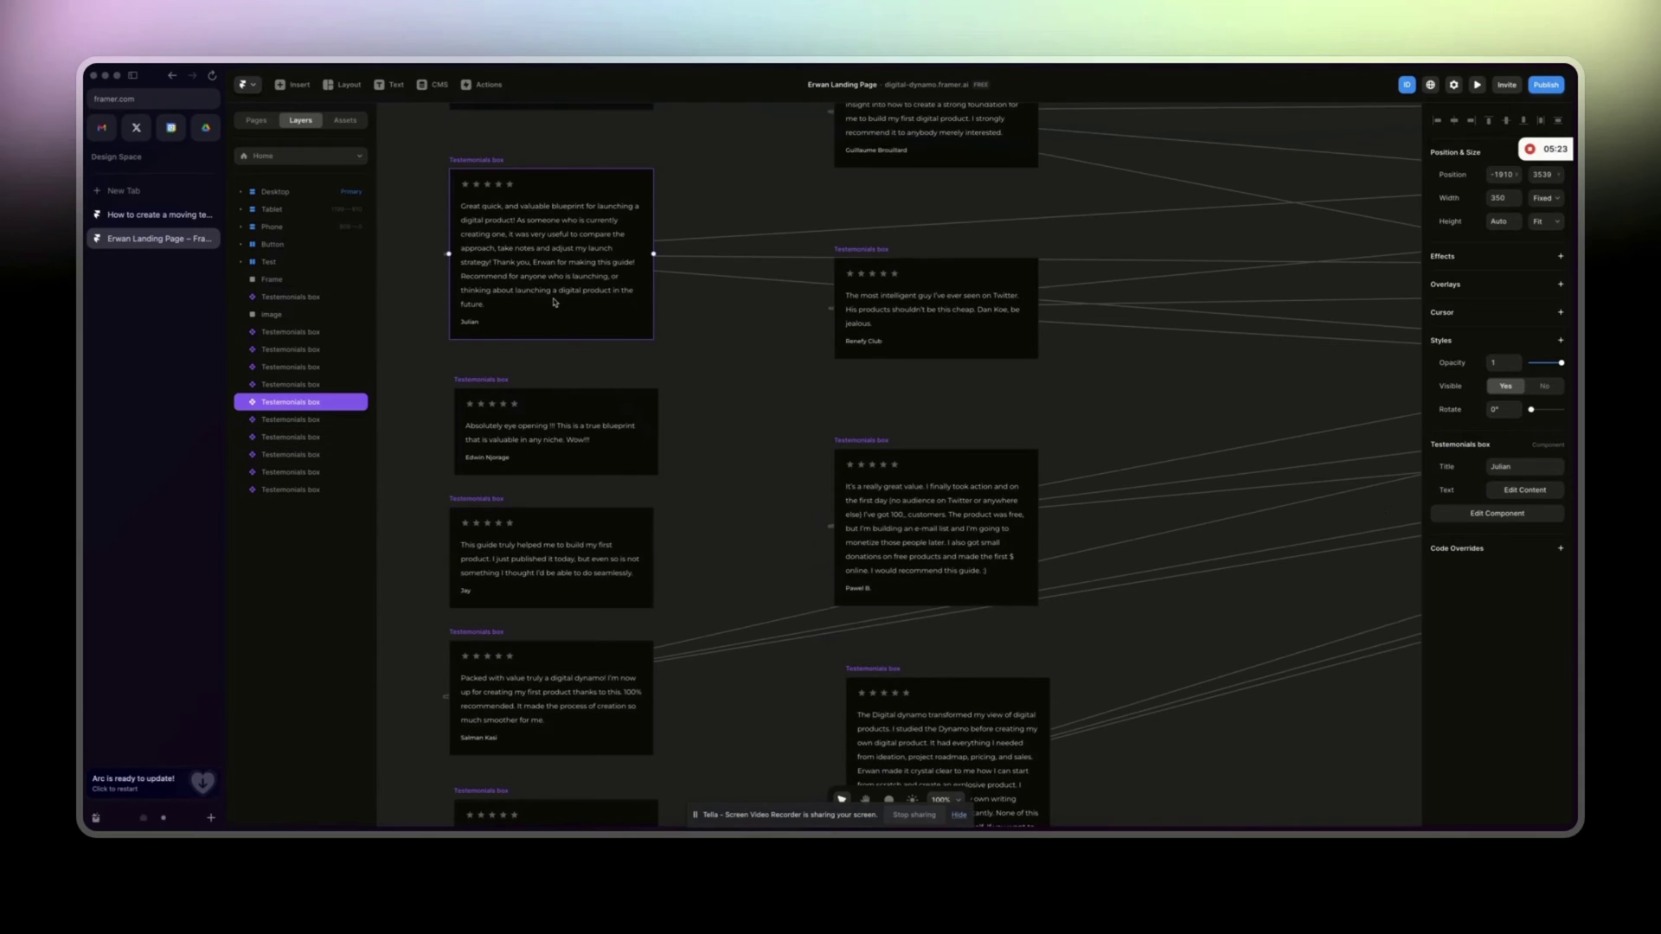
click(1526, 491)
triple_click(1364, 563)
key(ctrl+c)
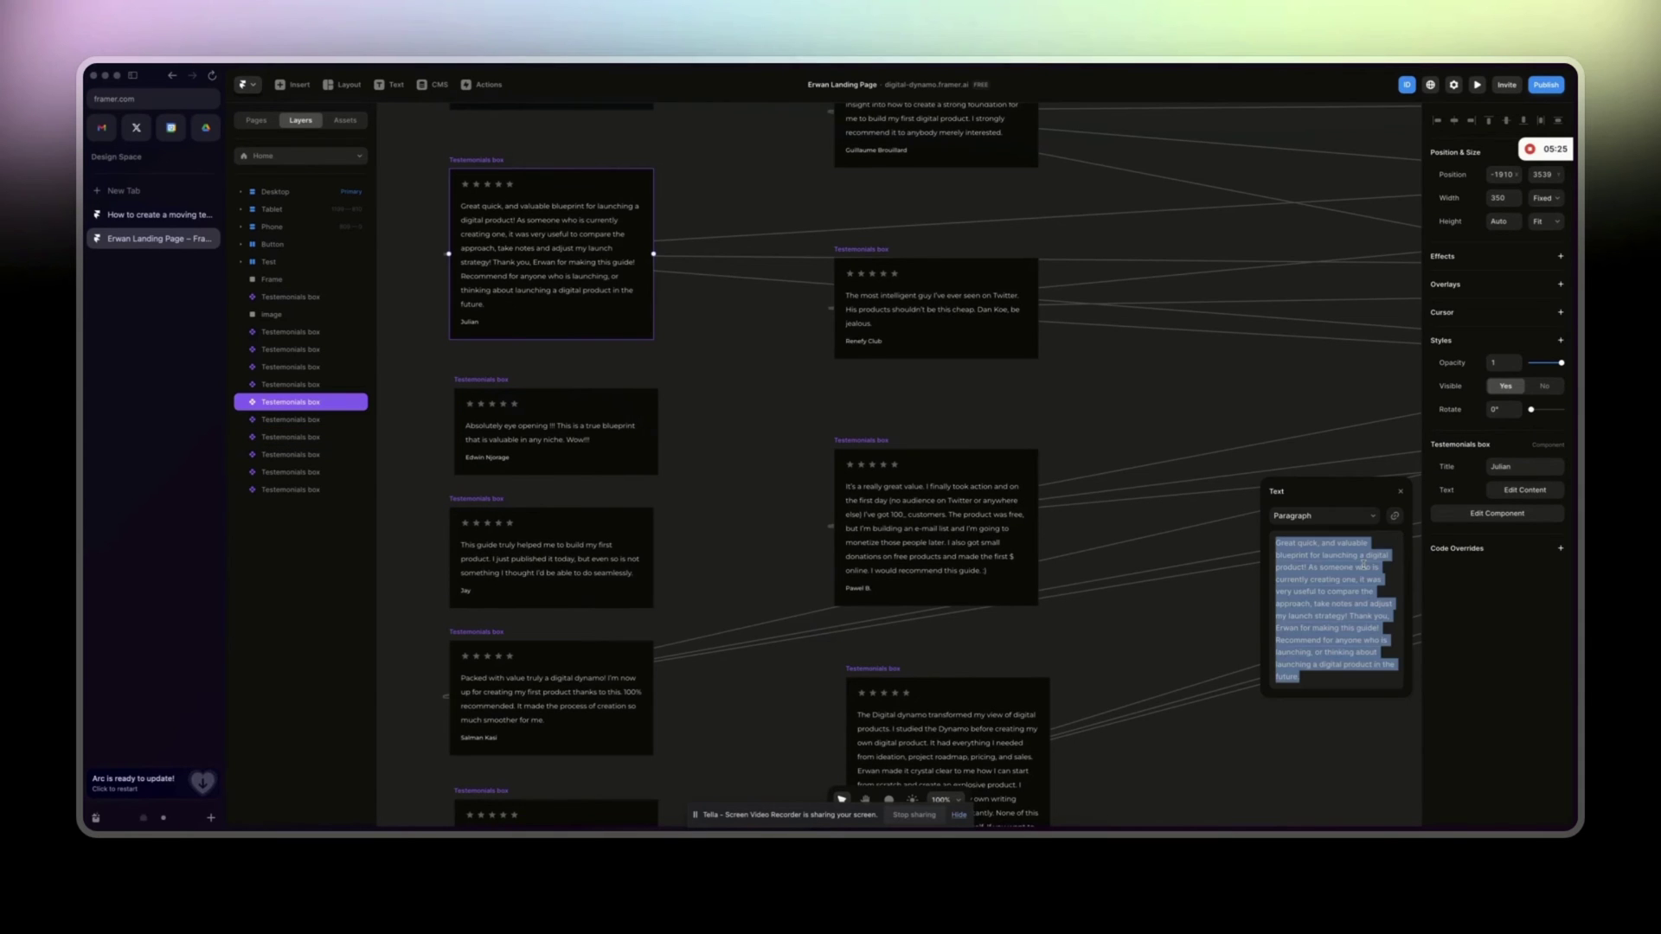
Paste the blueprint review into the third card's Text and enter its reviewer name.
key(ctrl+Tab)
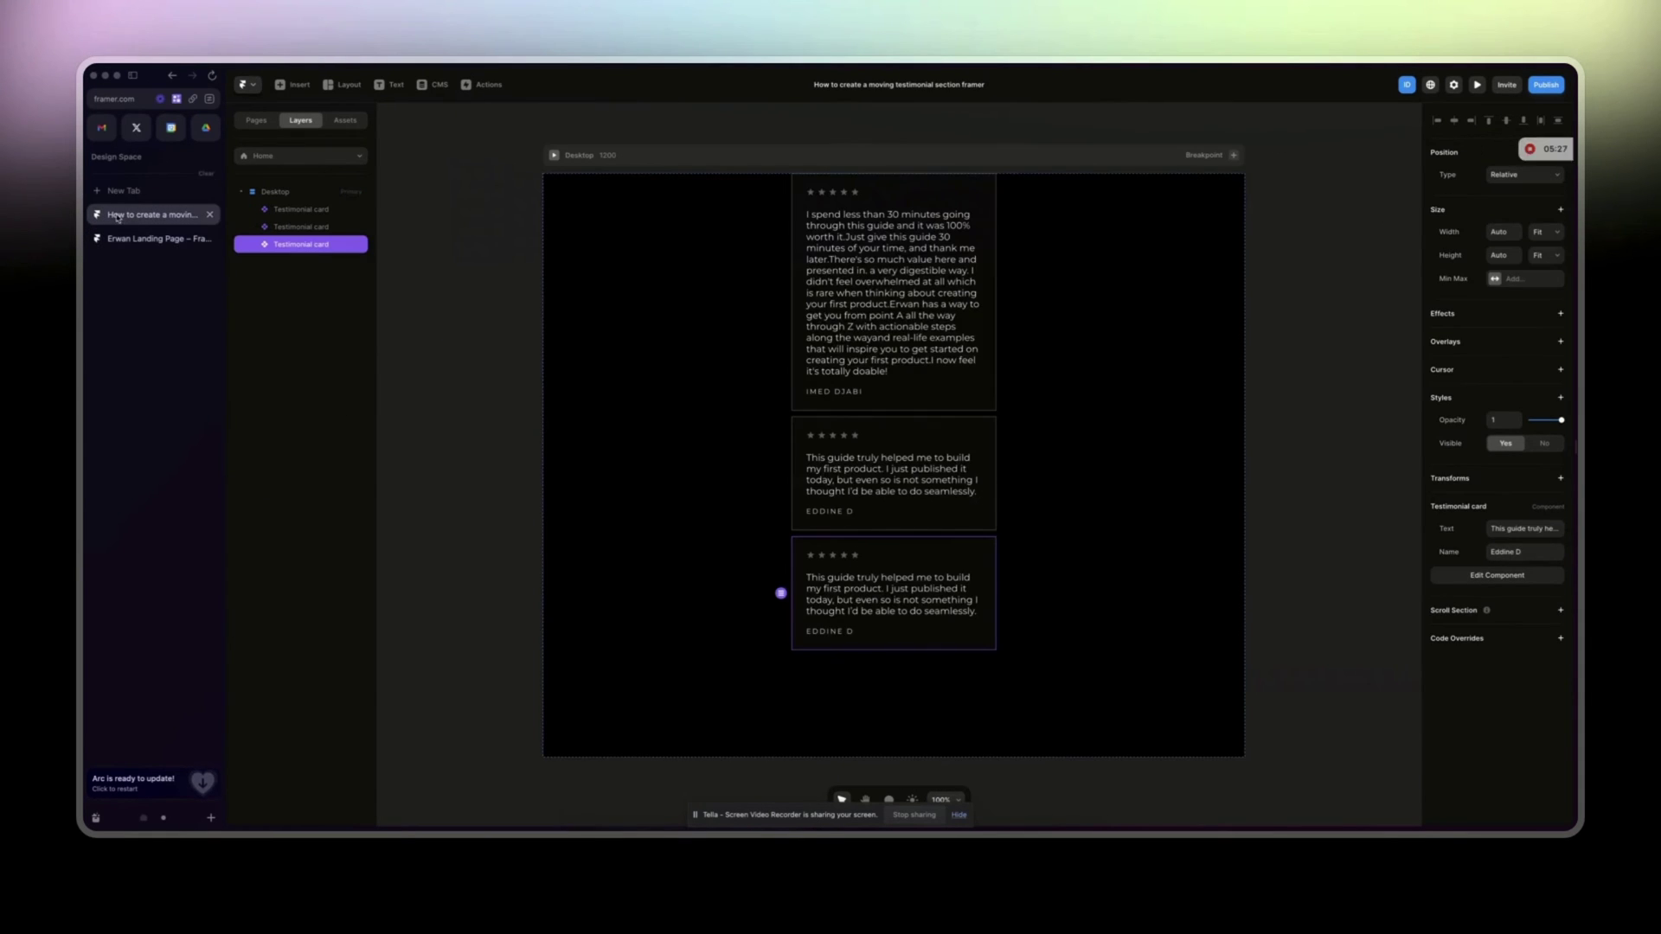
click(1522, 528)
key(ctrl+v)
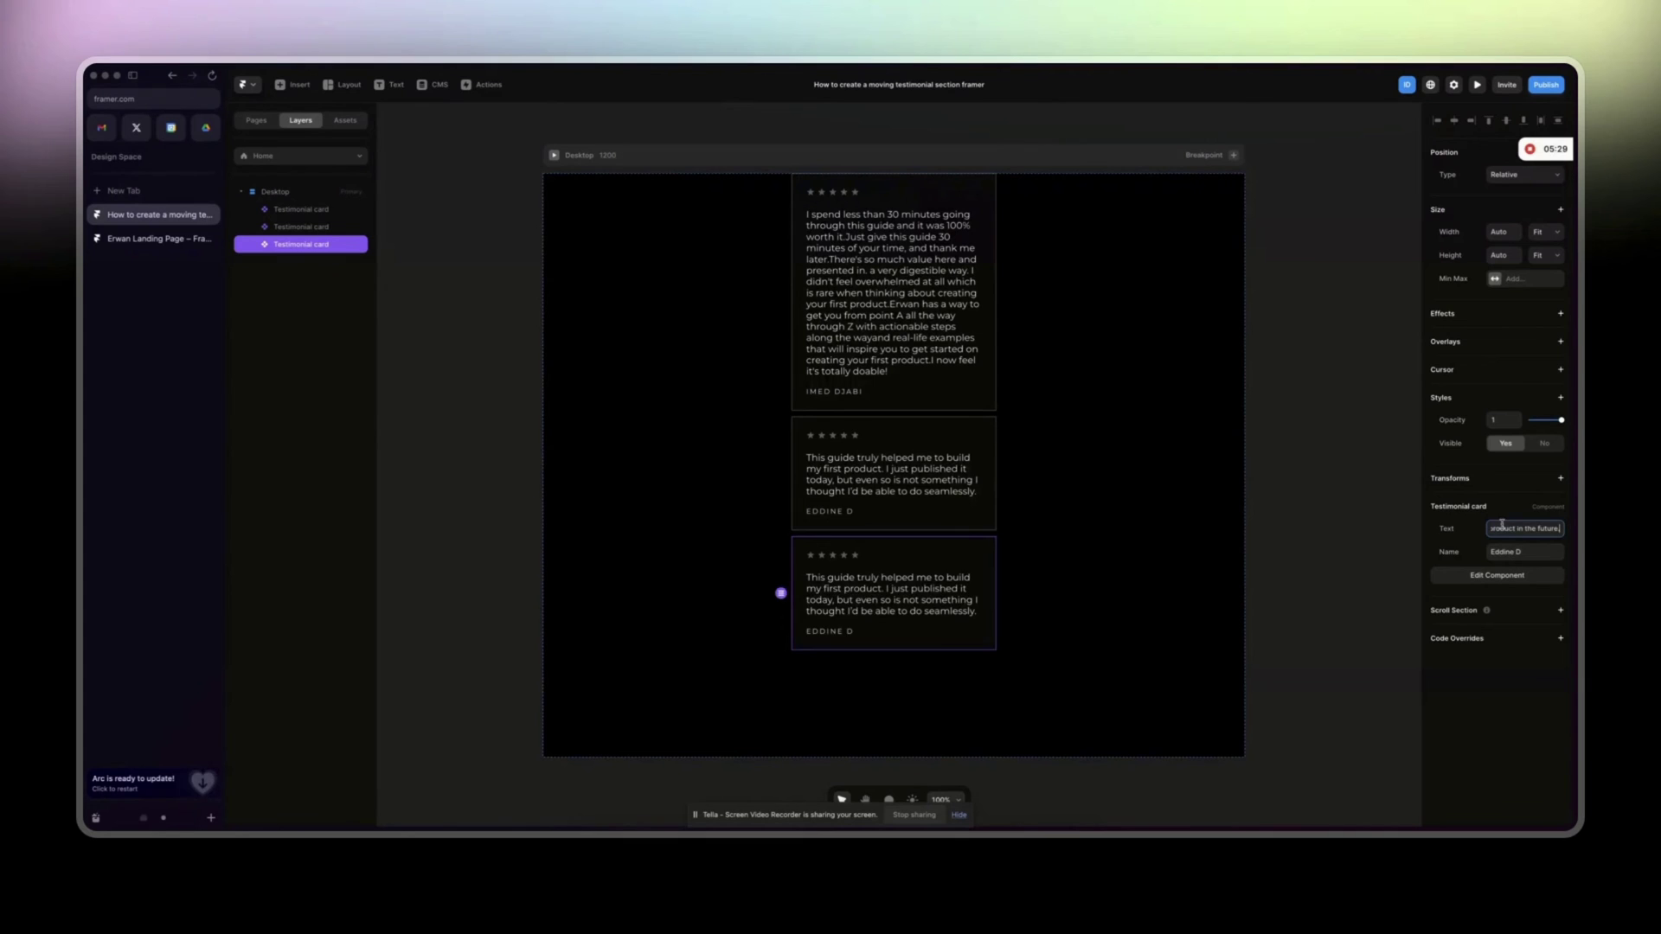
click(1506, 552)
text(Julian)
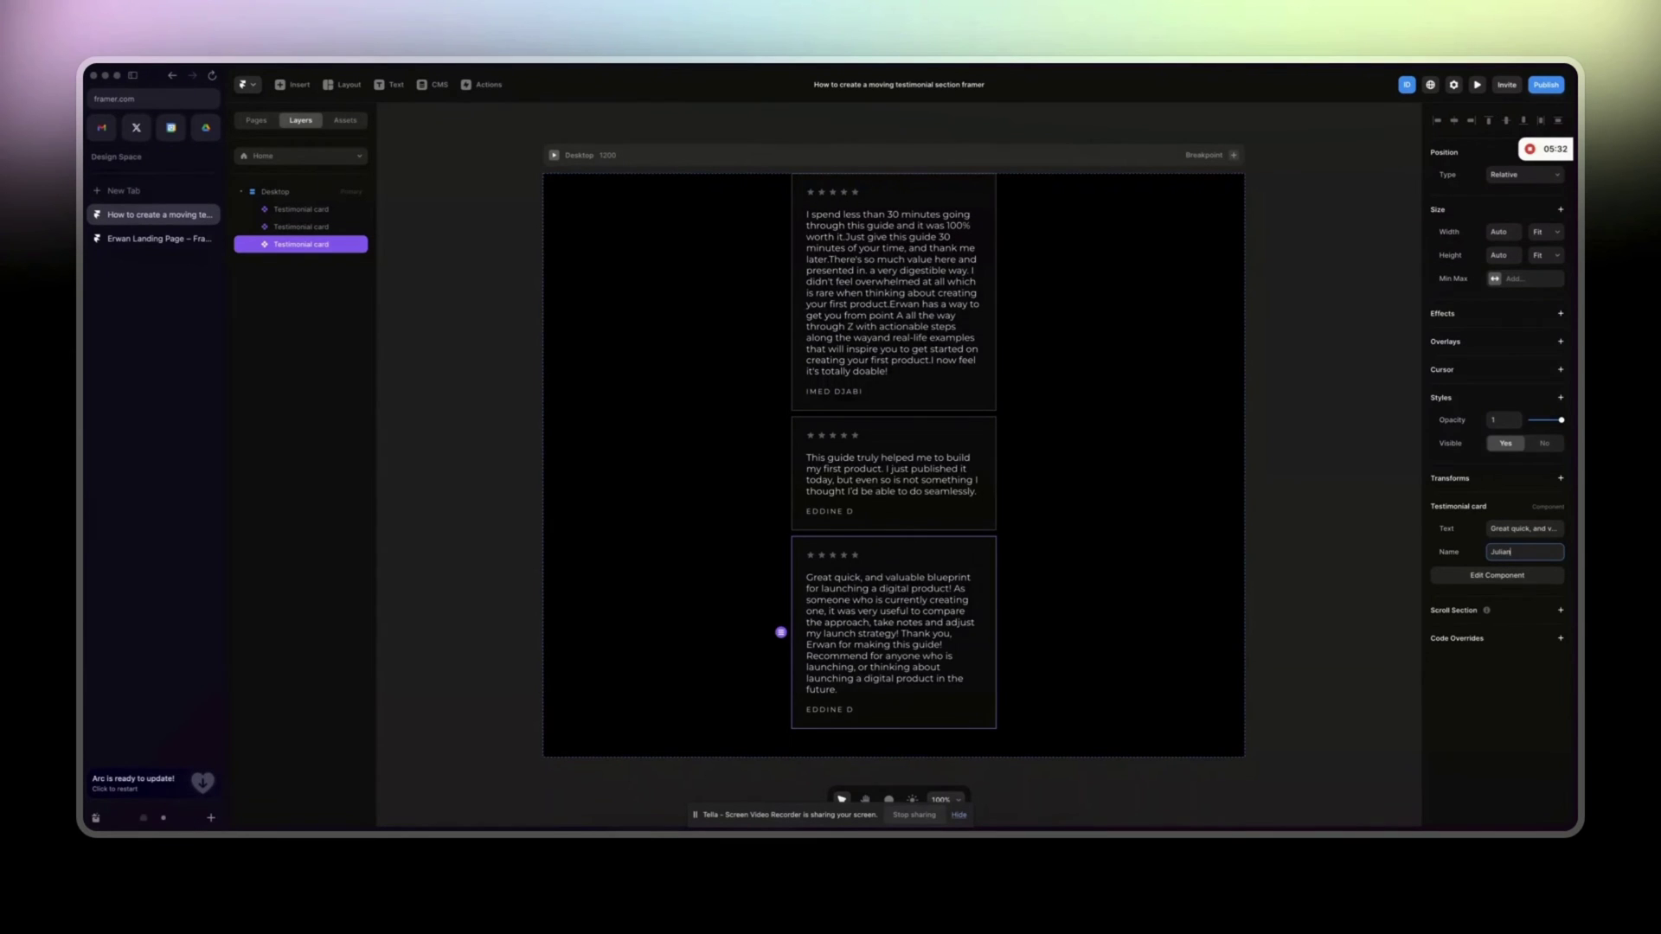
key(Return)
click(1045, 529)
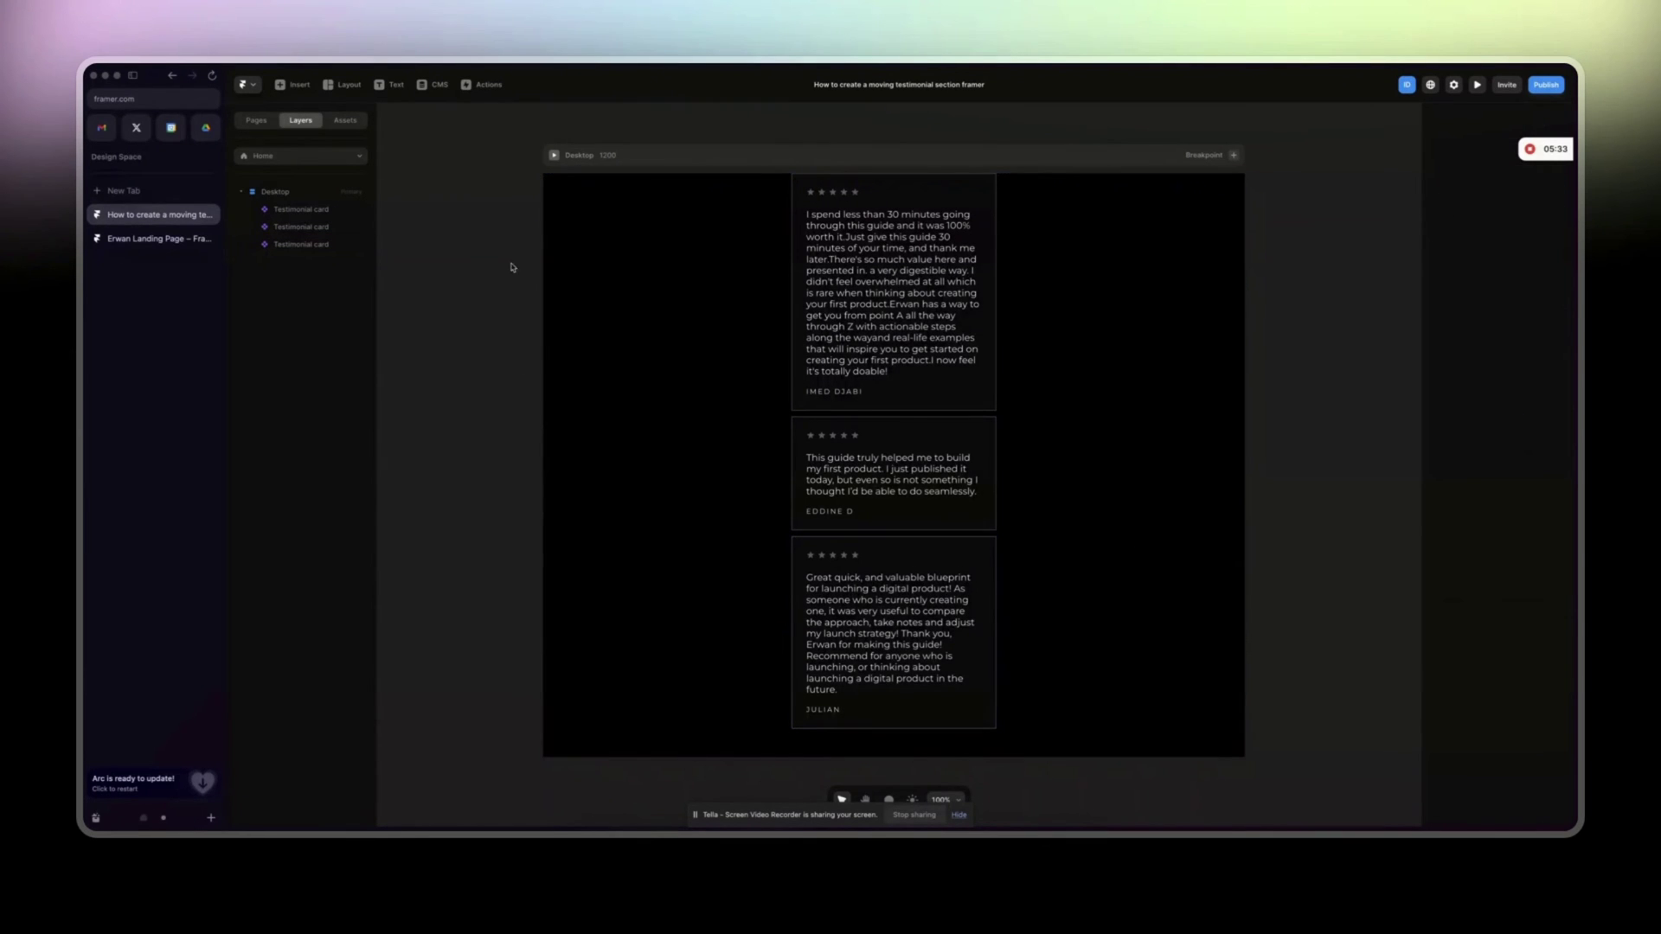
Zoom out to 50% and drag the three testimonial cards out of the Desktop frame.
key(super+minus)
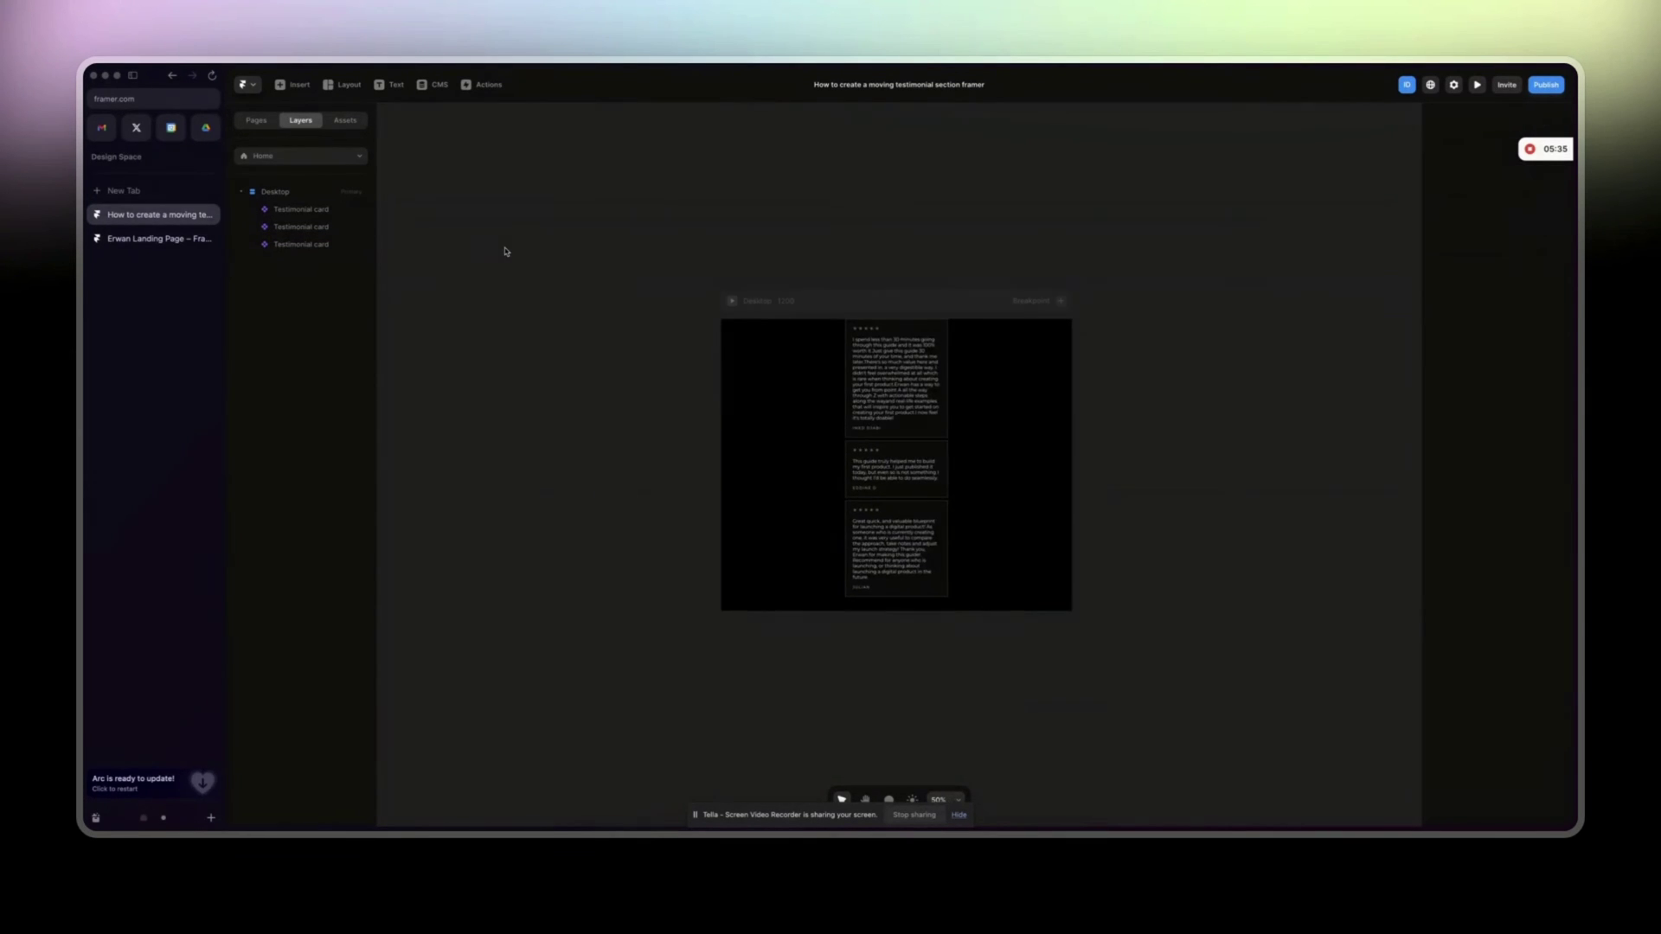
drag(842, 395, 1021, 616)
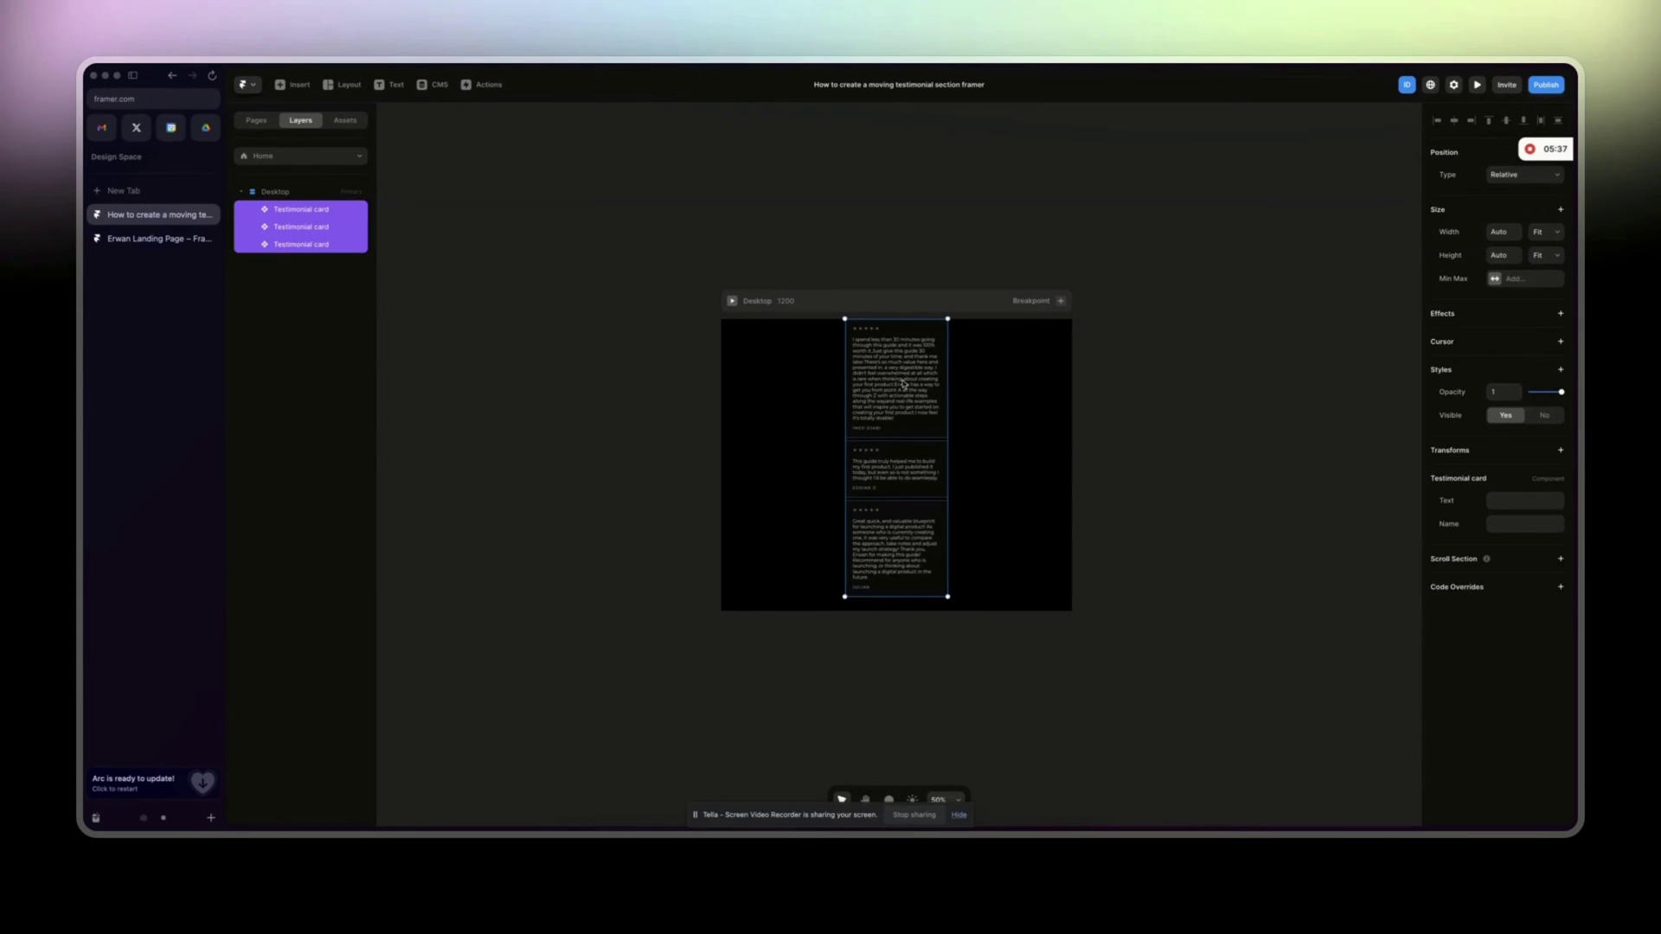
drag(904, 384, 547, 402)
click(328, 360)
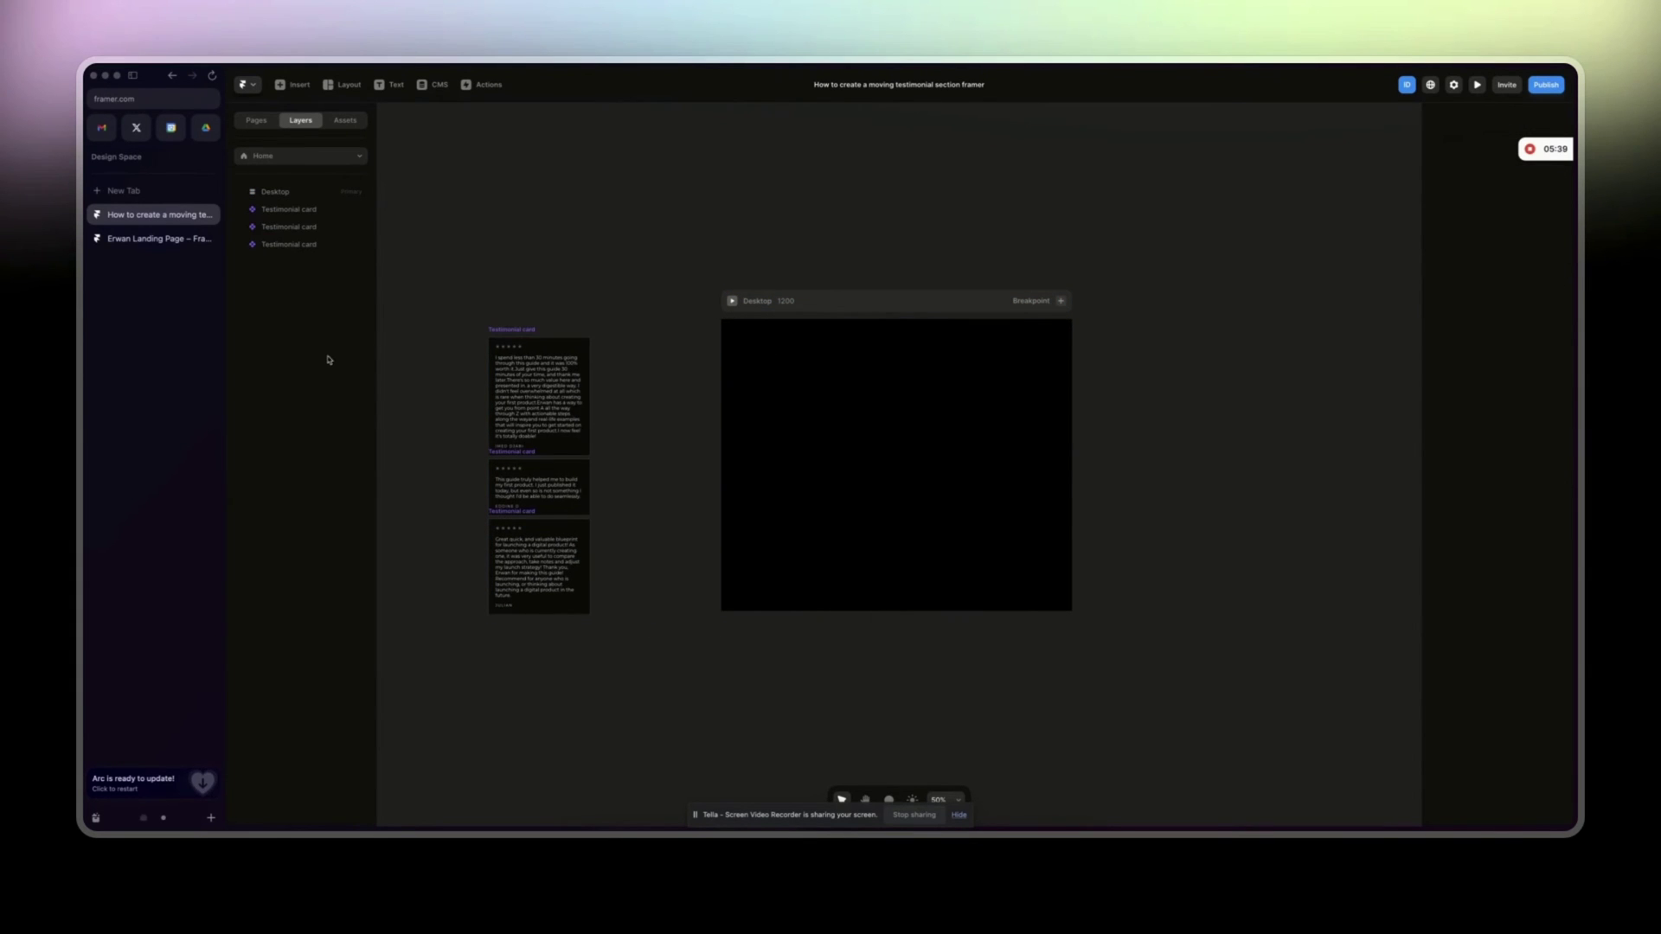
Snap the three cards to the Desktop frame's top edge, referencing the landing page layout.
click(155, 239)
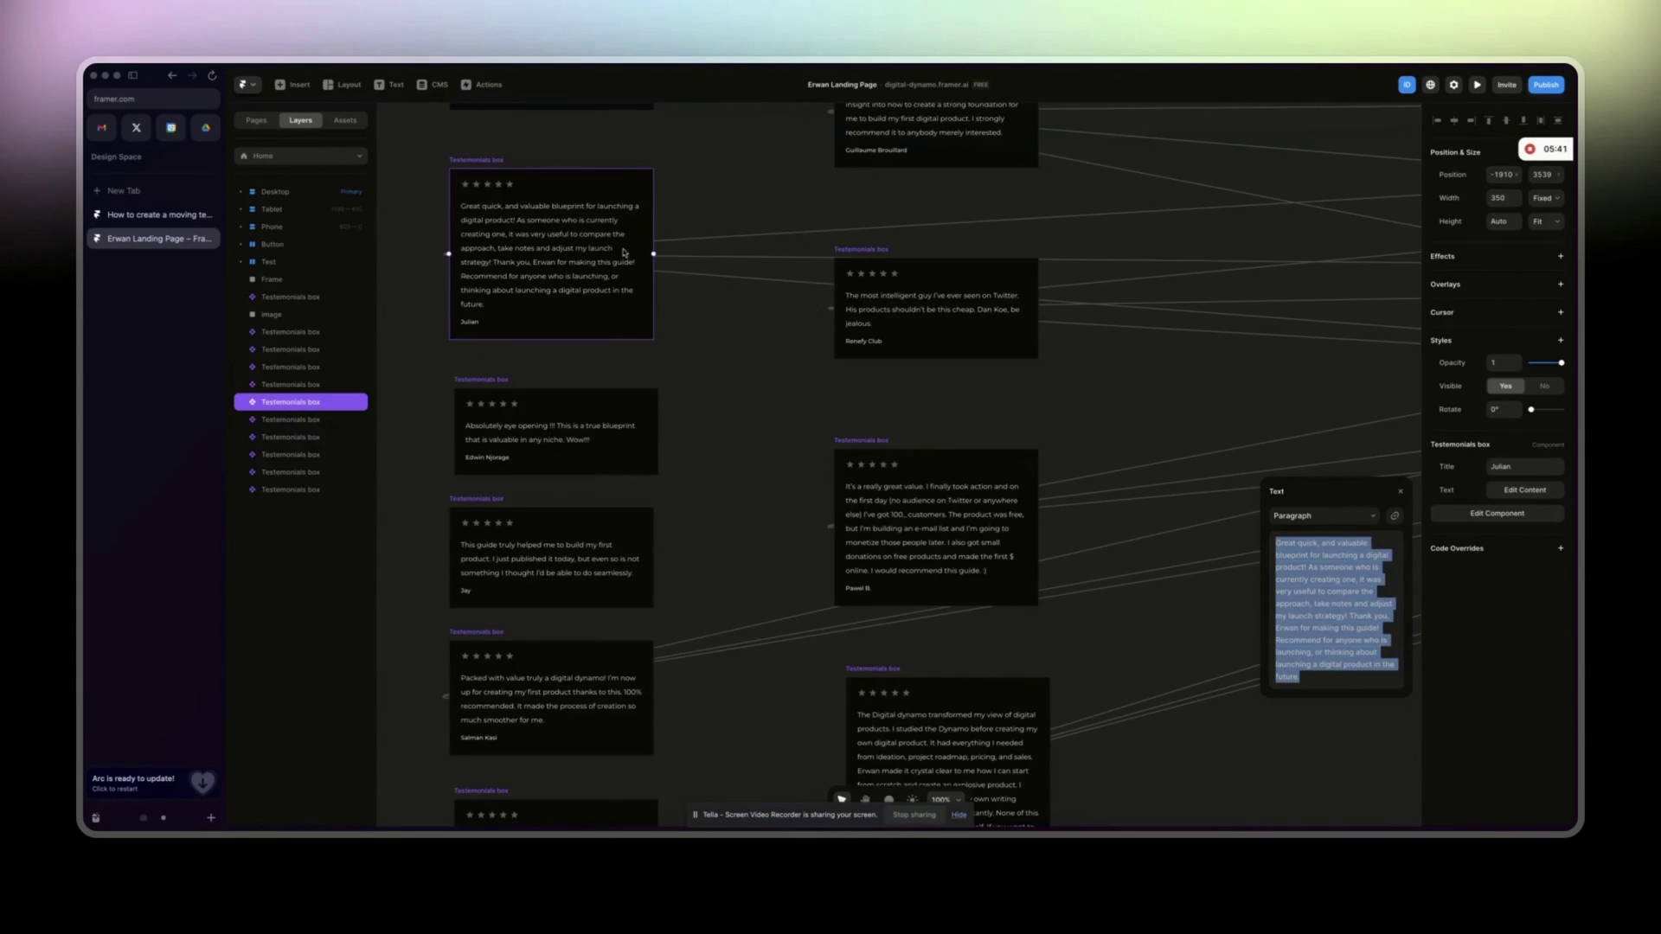
scroll(779, 303, right, 5)
key(ctrl+minus)
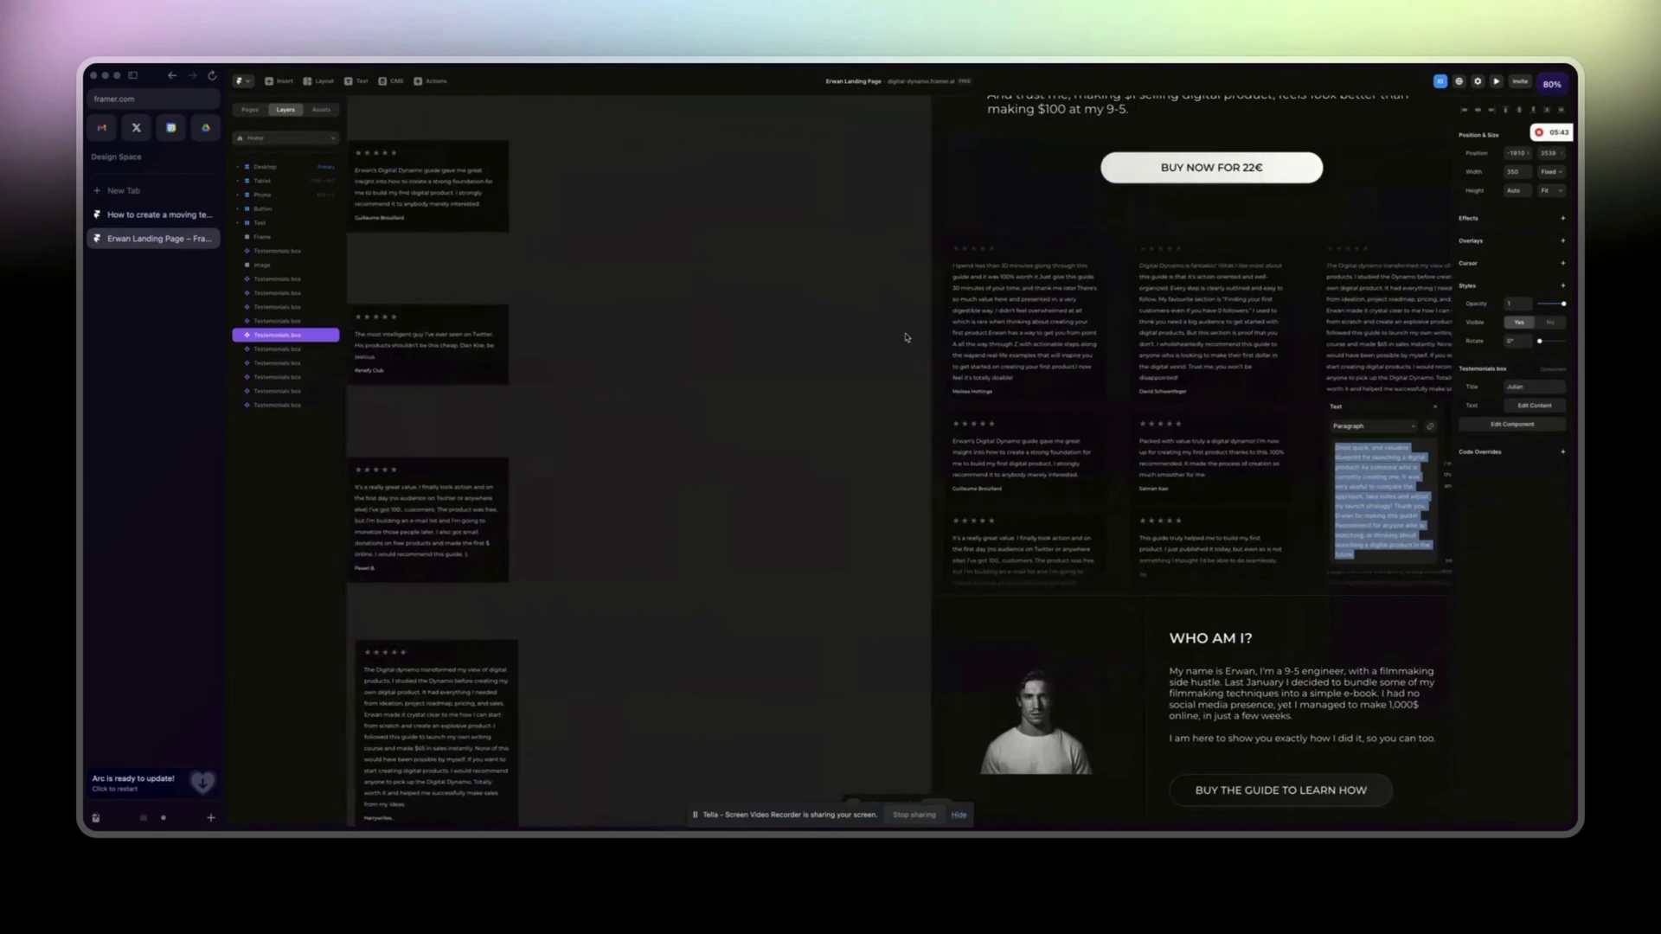
click(146, 214)
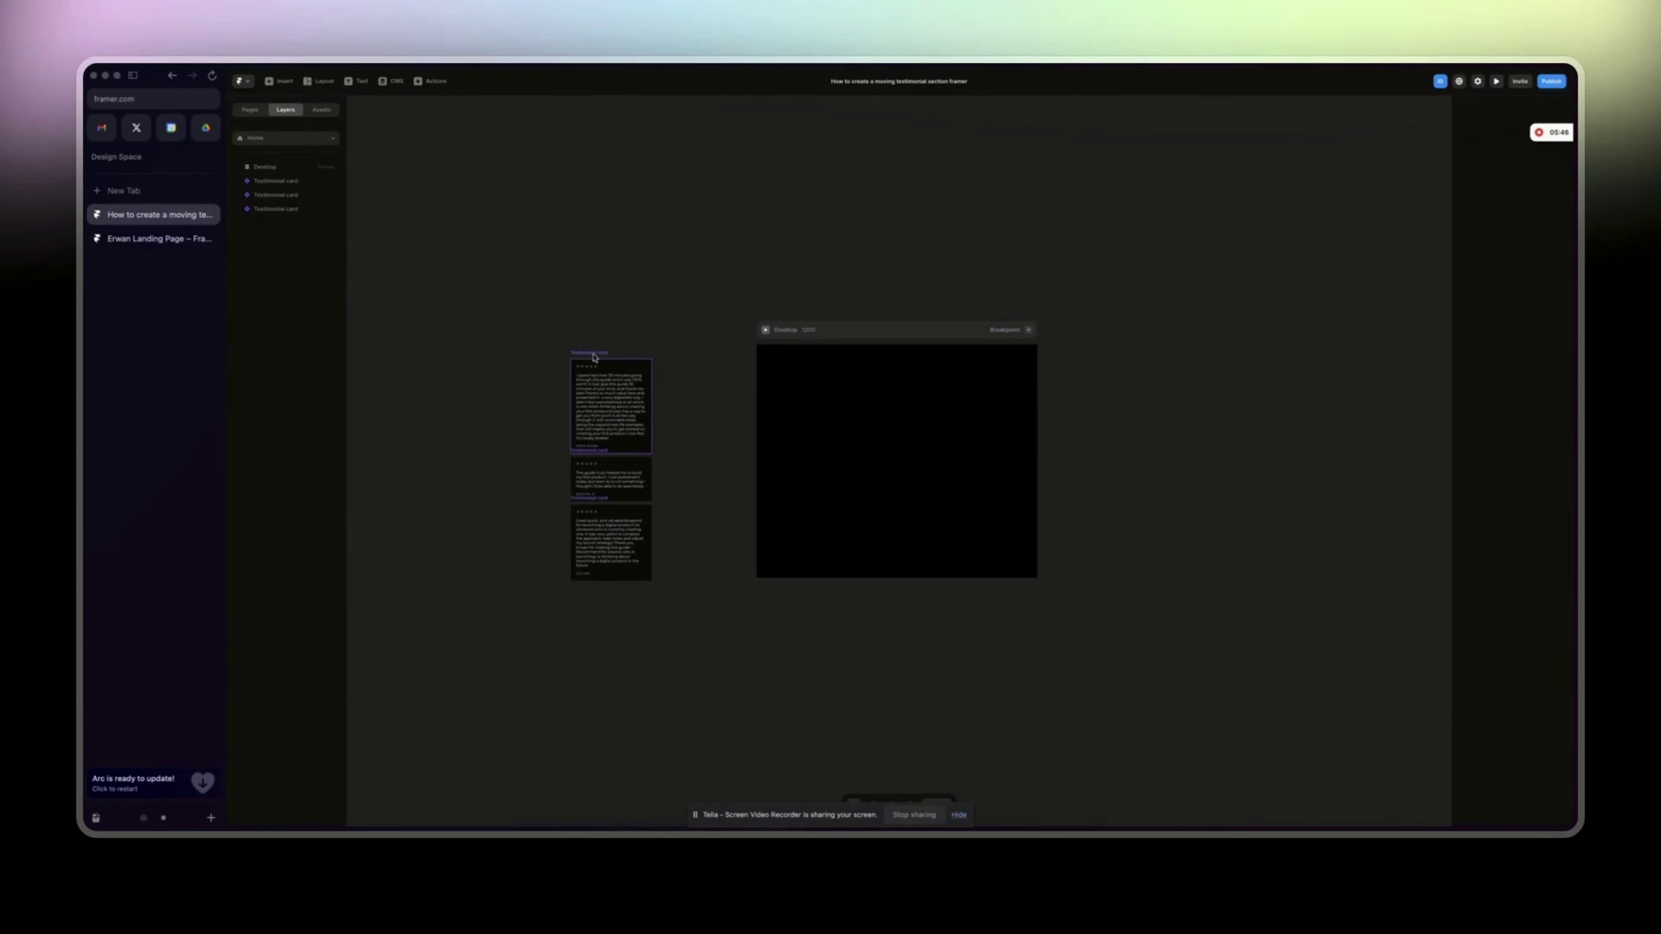
drag(512, 314, 675, 670)
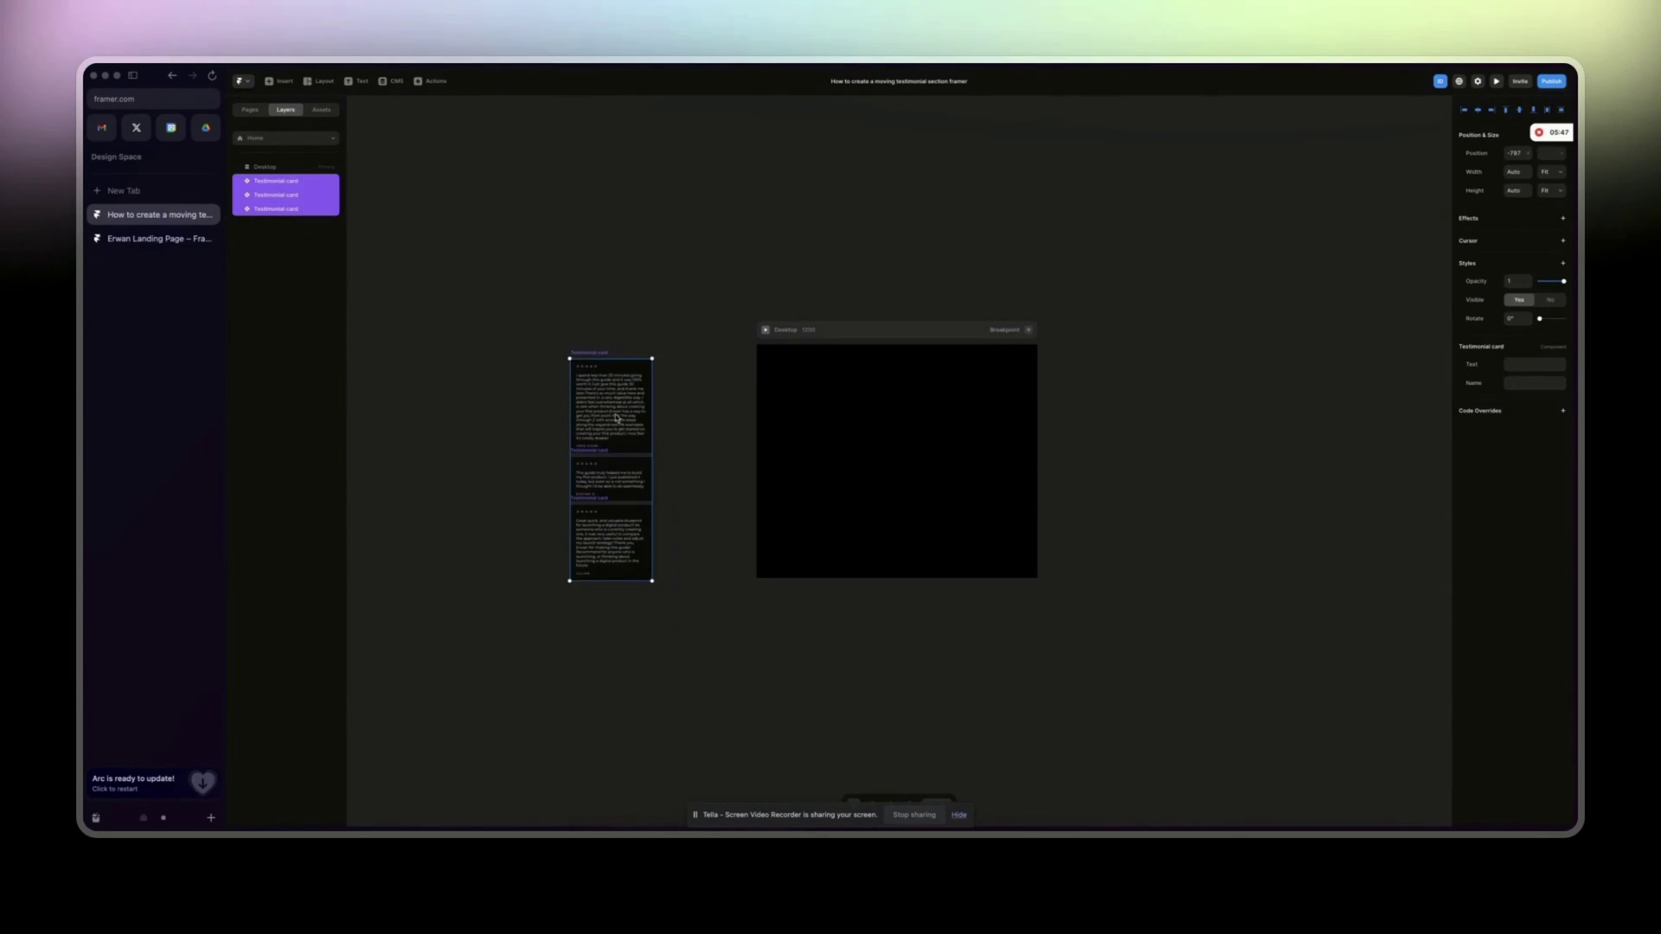
drag(616, 417, 548, 404)
click(742, 445)
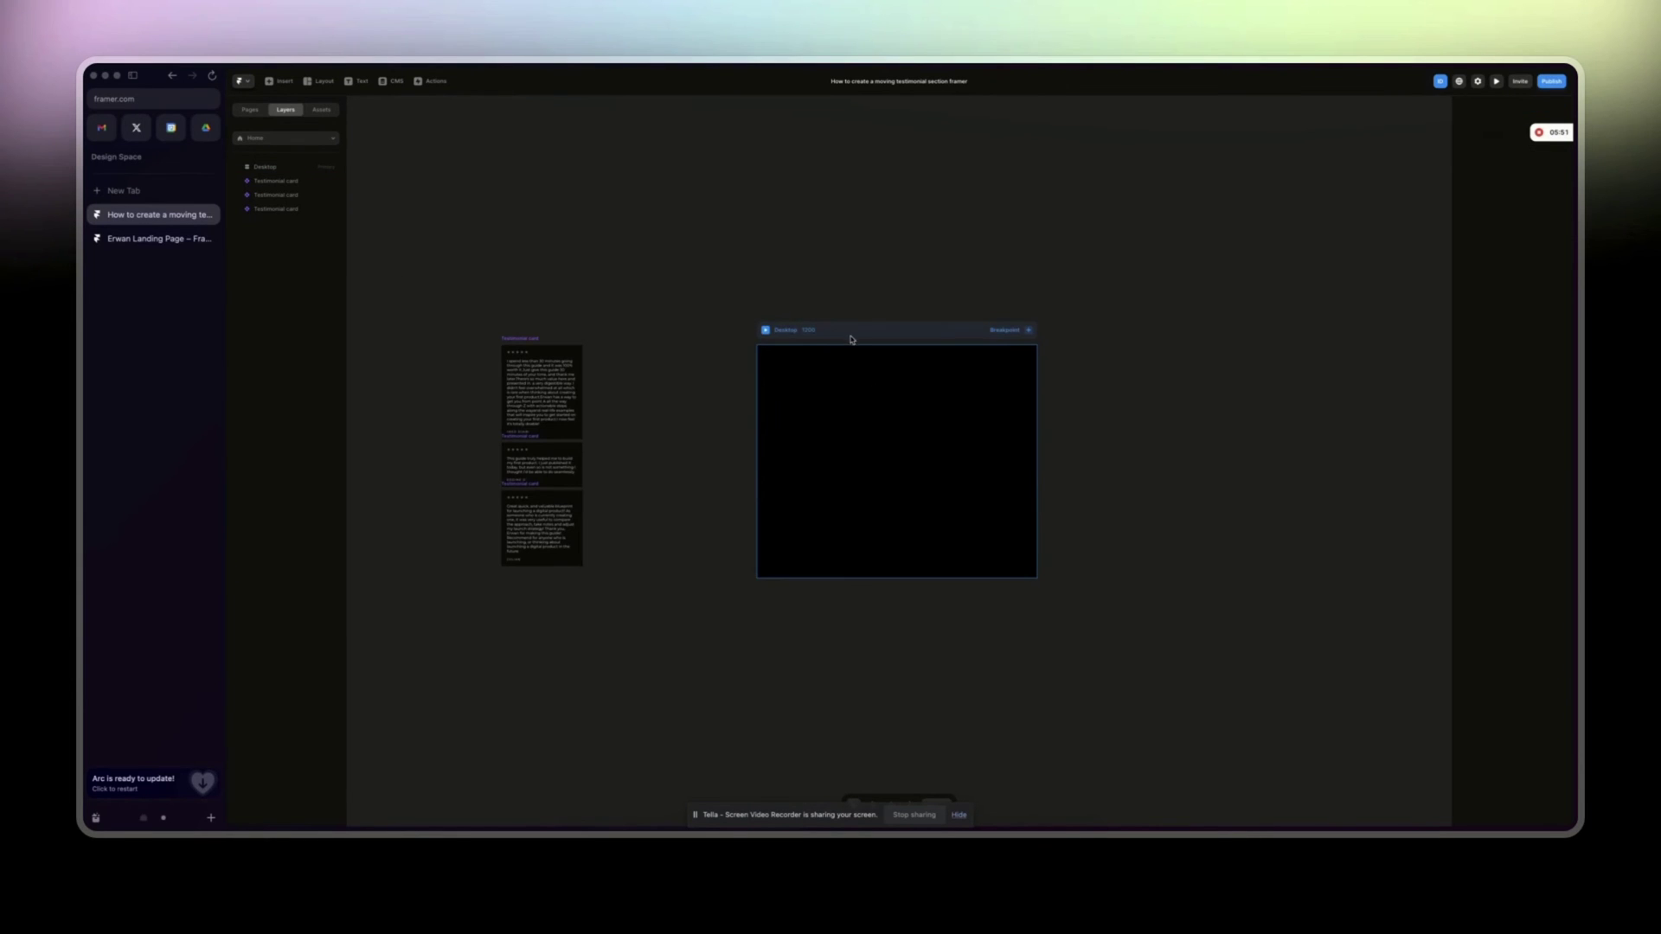
click(838, 335)
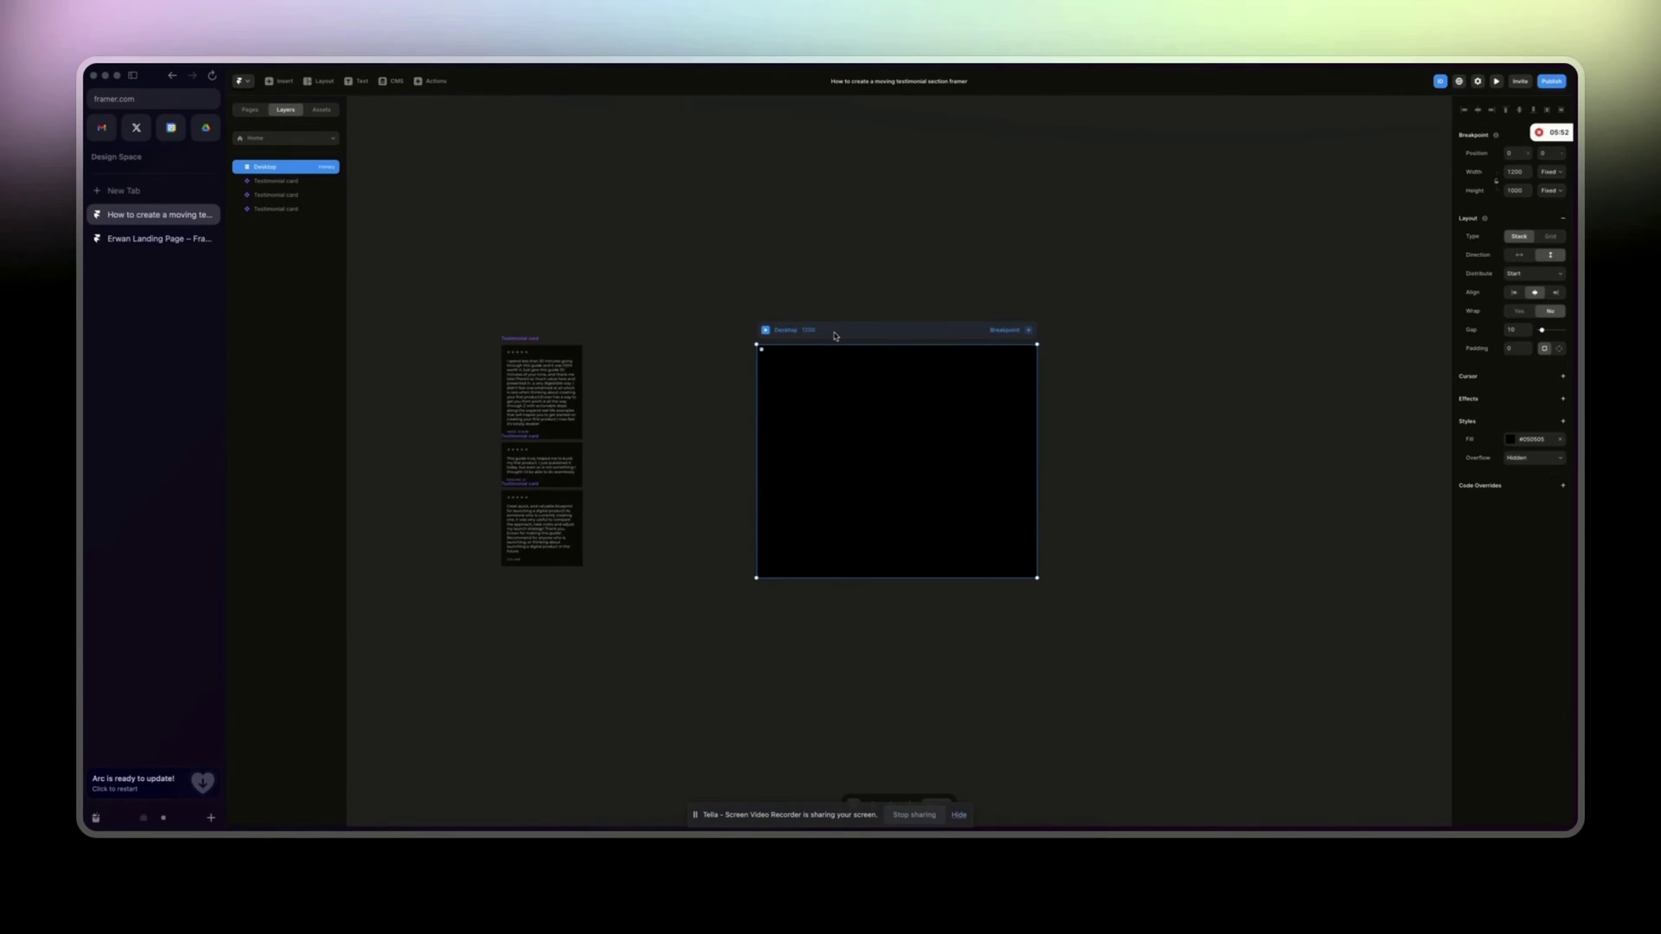
Duplicate the three cards into a second column beside the first.
click(133, 239)
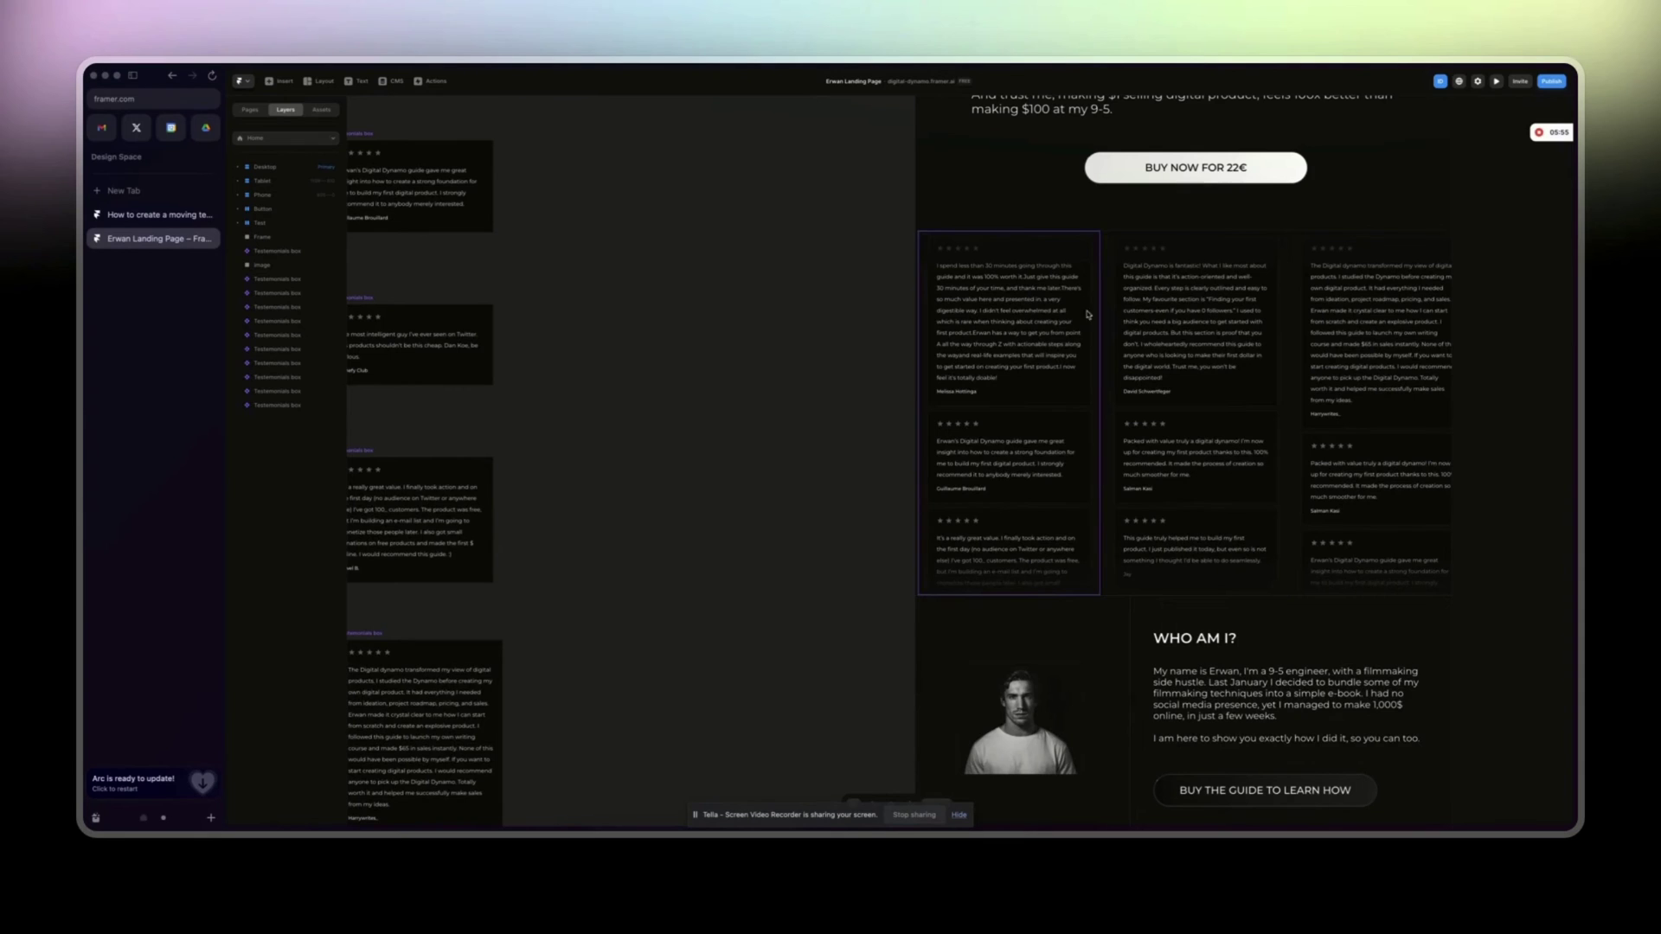
click(1147, 326)
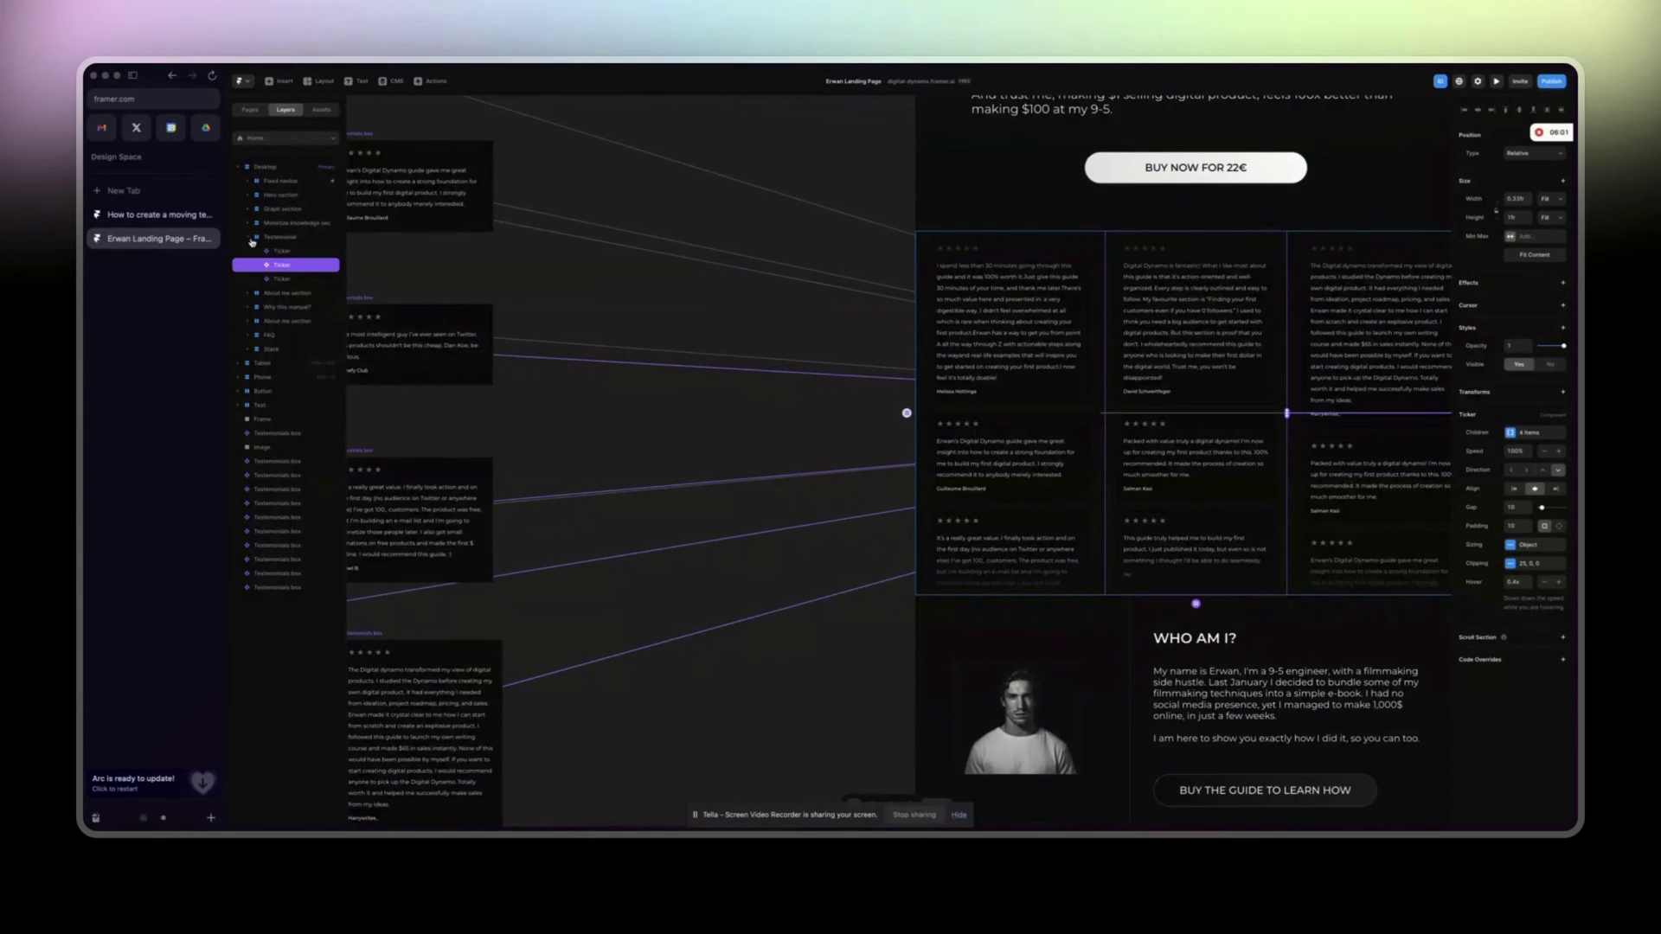
click(270, 238)
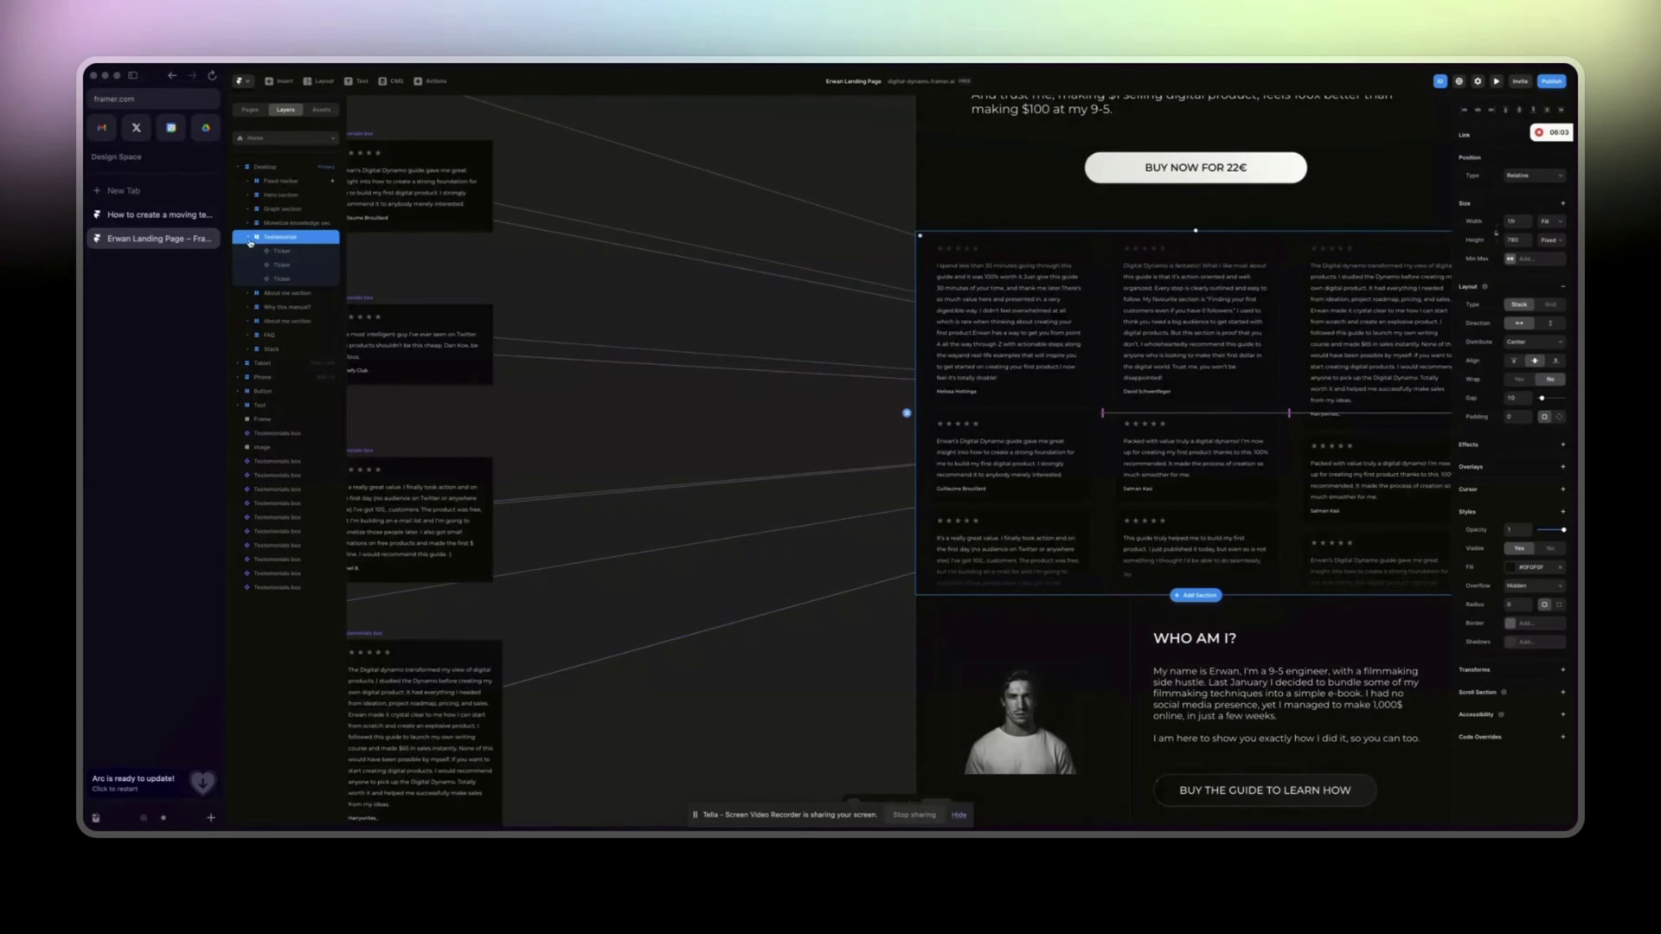
click(156, 215)
drag(500, 315, 594, 649)
drag(517, 406, 632, 383)
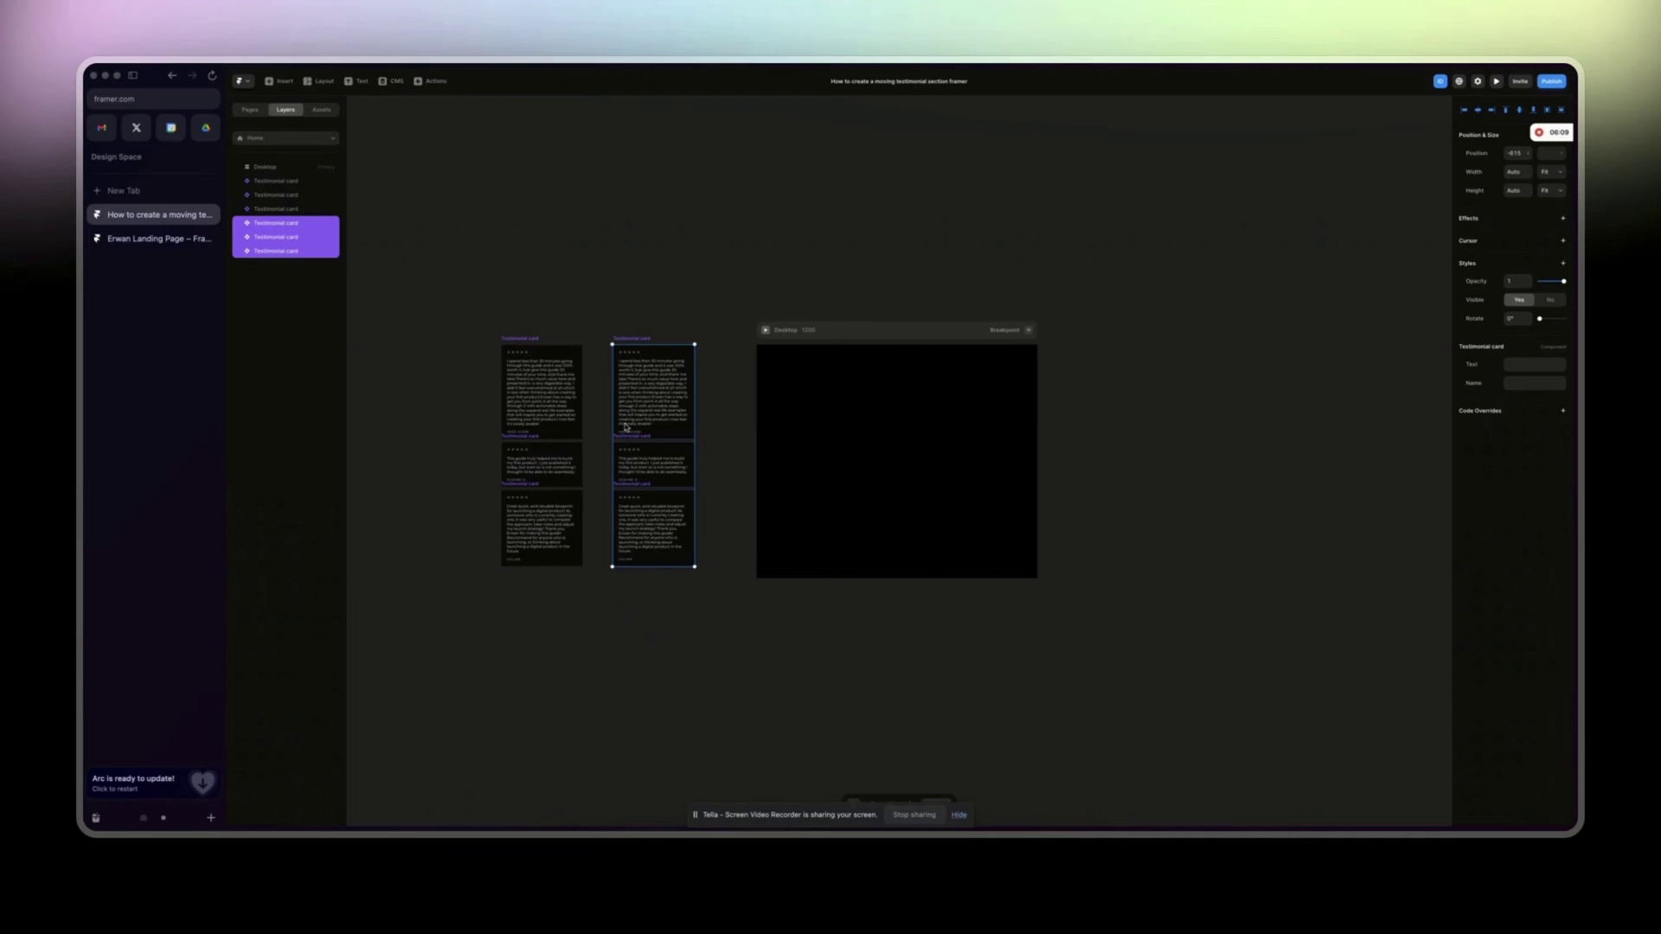
Copy a testimonial paragraph from a landing page Testimonials box.
drag(630, 311, 674, 621)
click(654, 623)
key(ctrl+Tab)
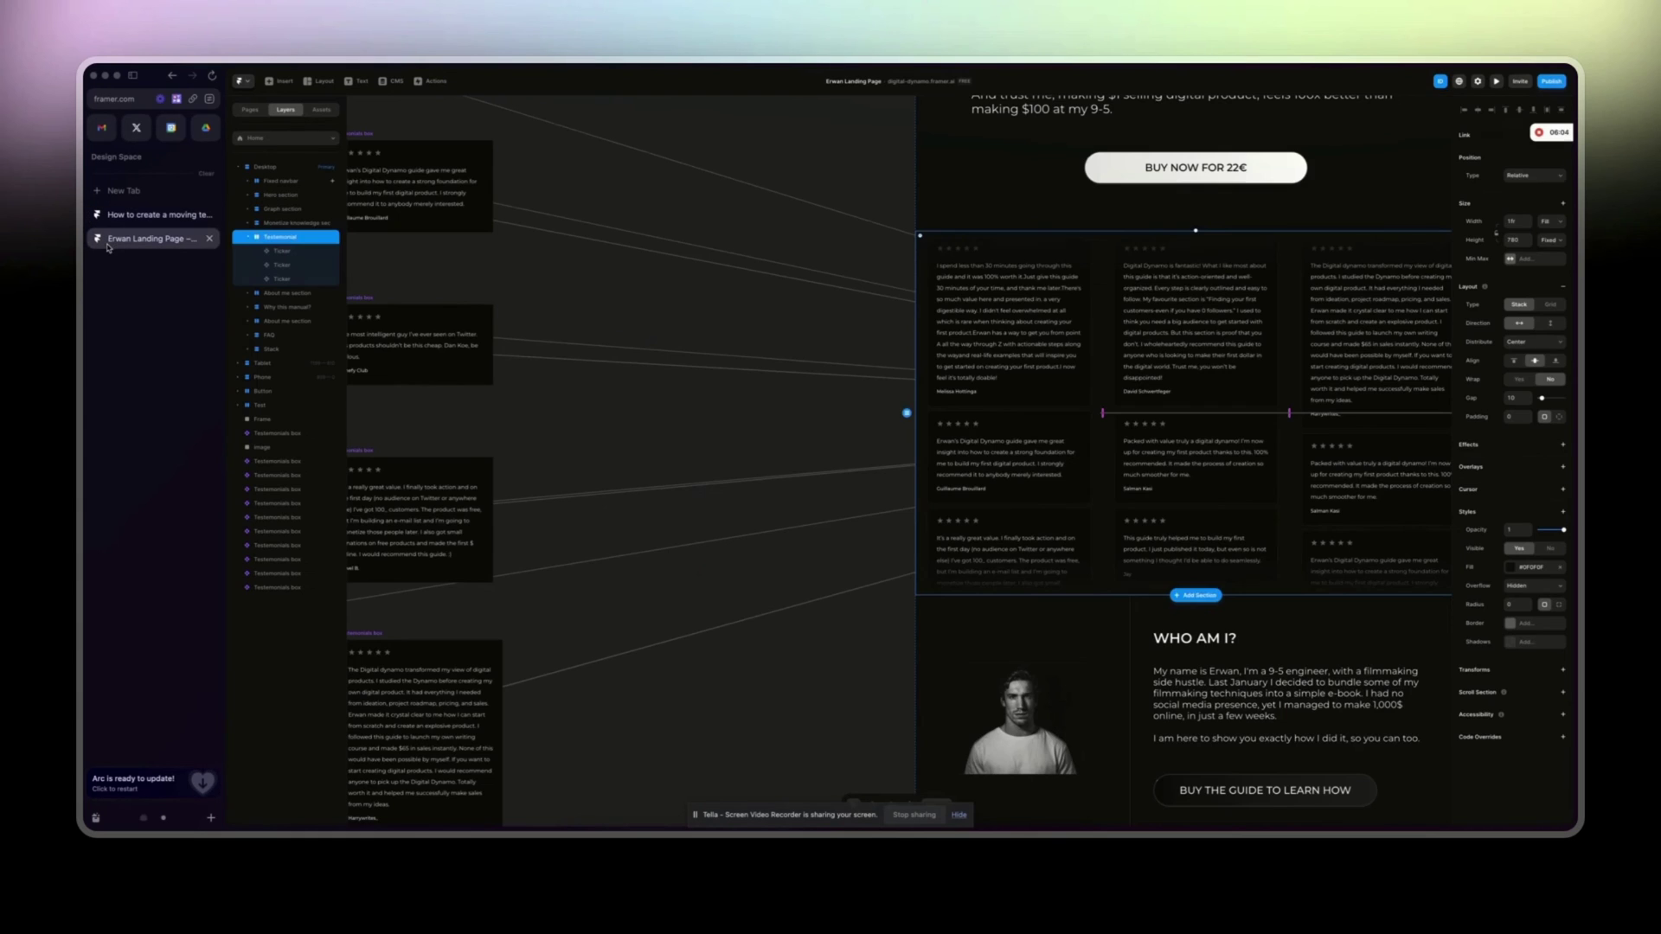
scroll(623, 410, left, 5)
scroll(631, 409, down, 5)
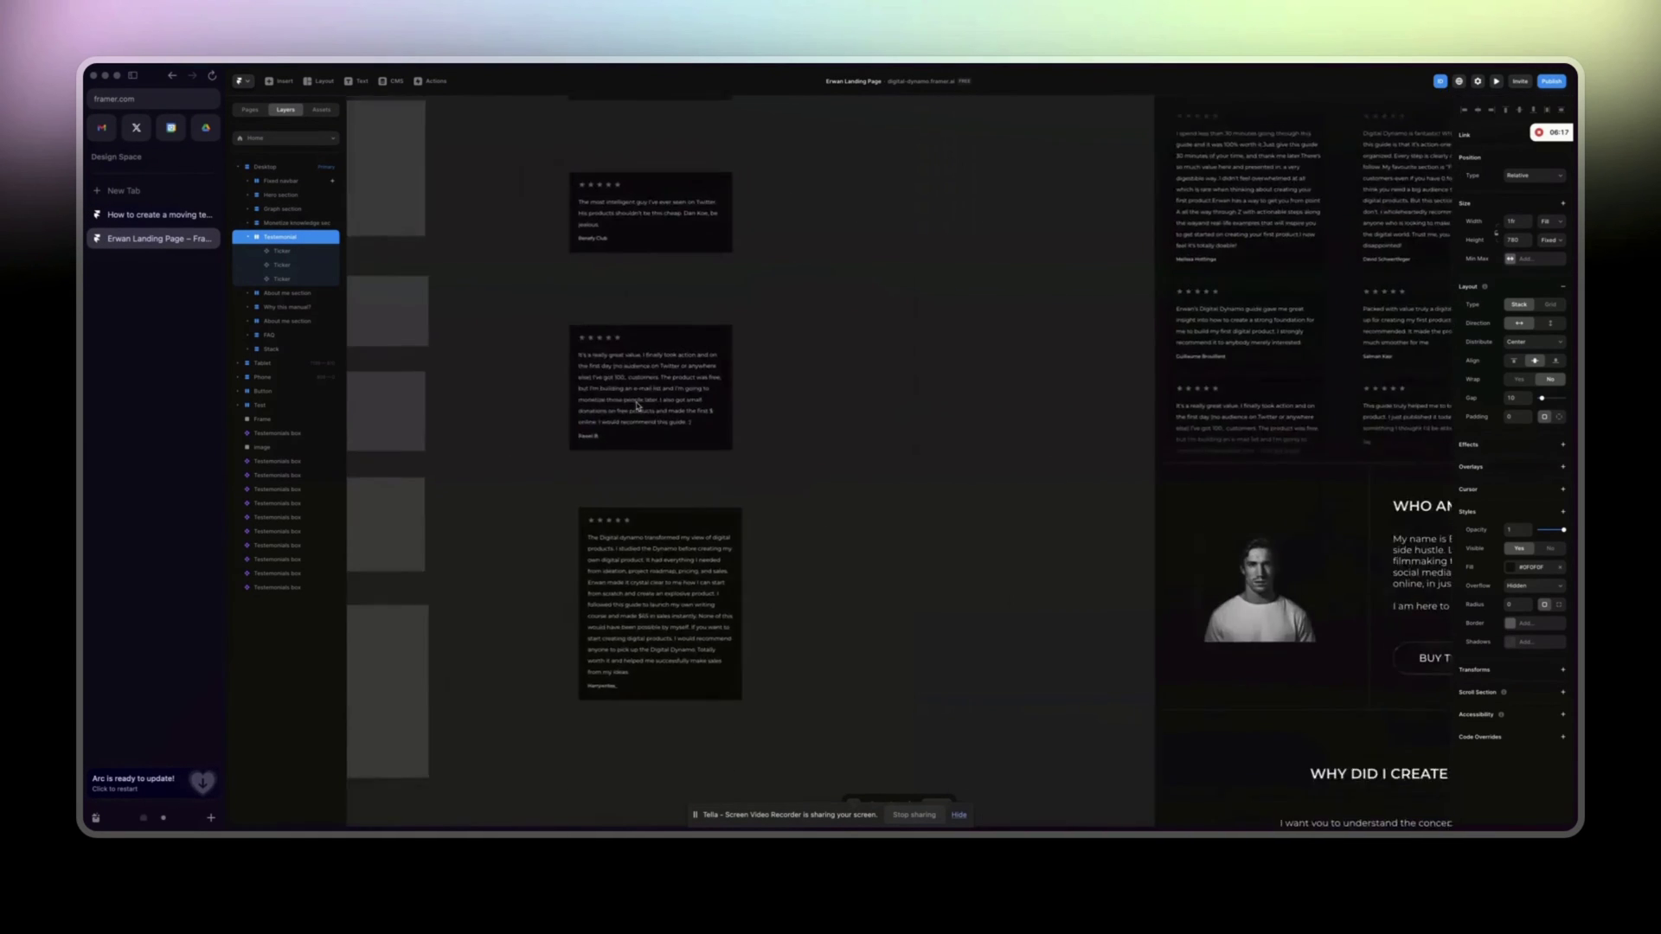
scroll(637, 407, left, 4)
scroll(638, 406, down, 2)
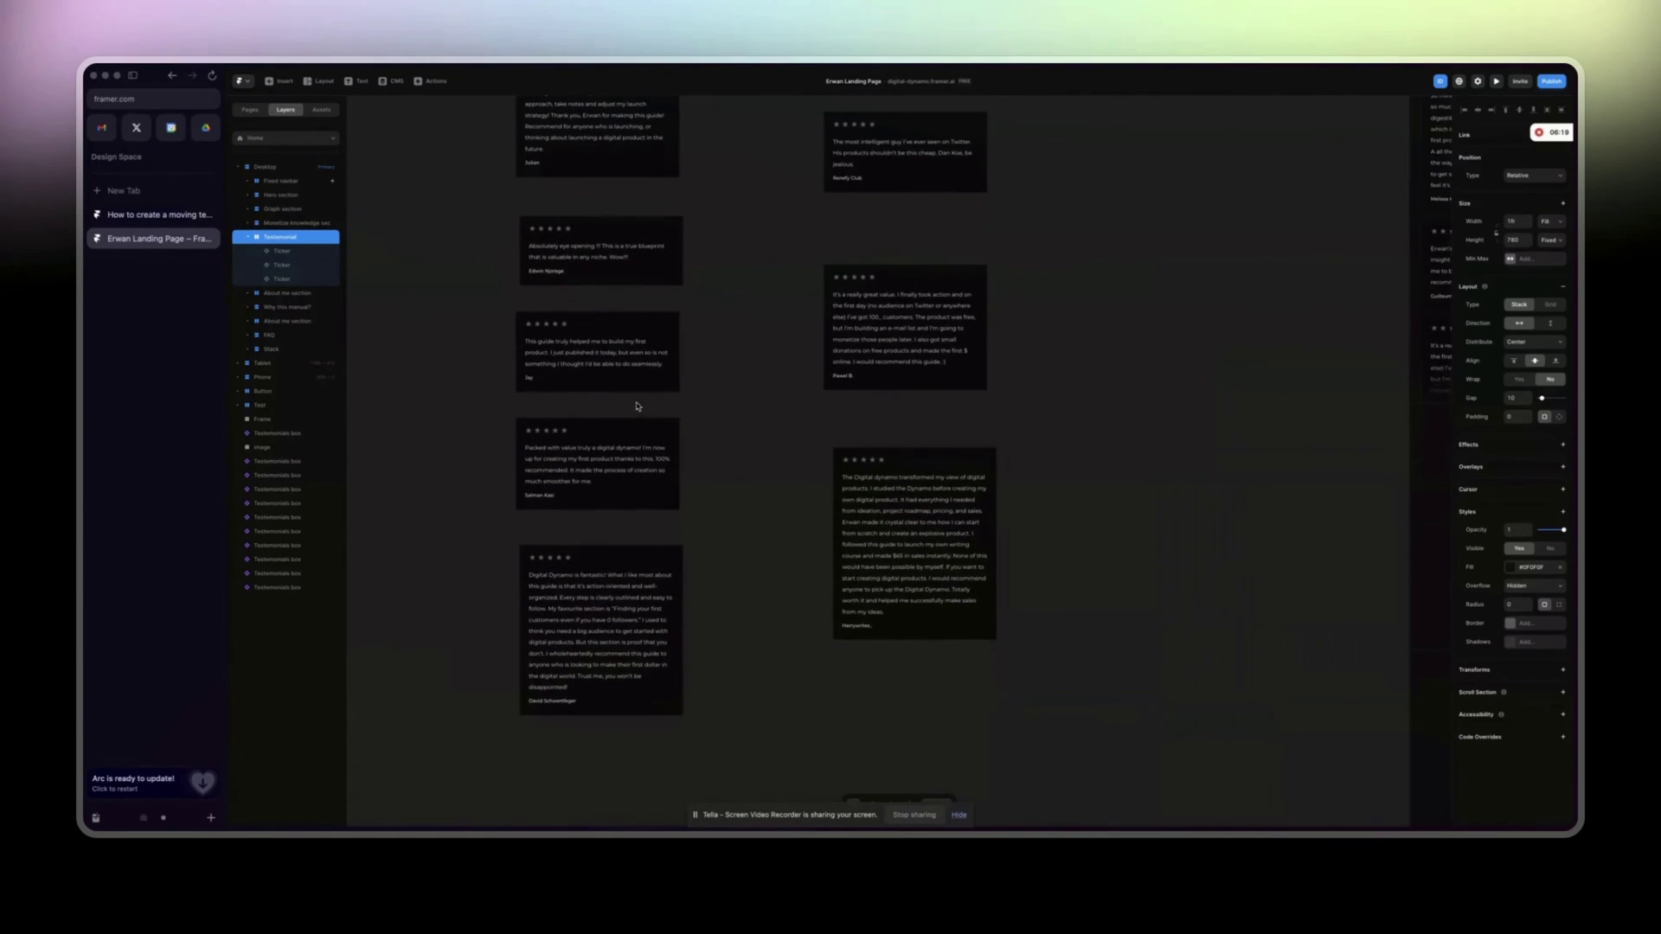
click(1449, 519)
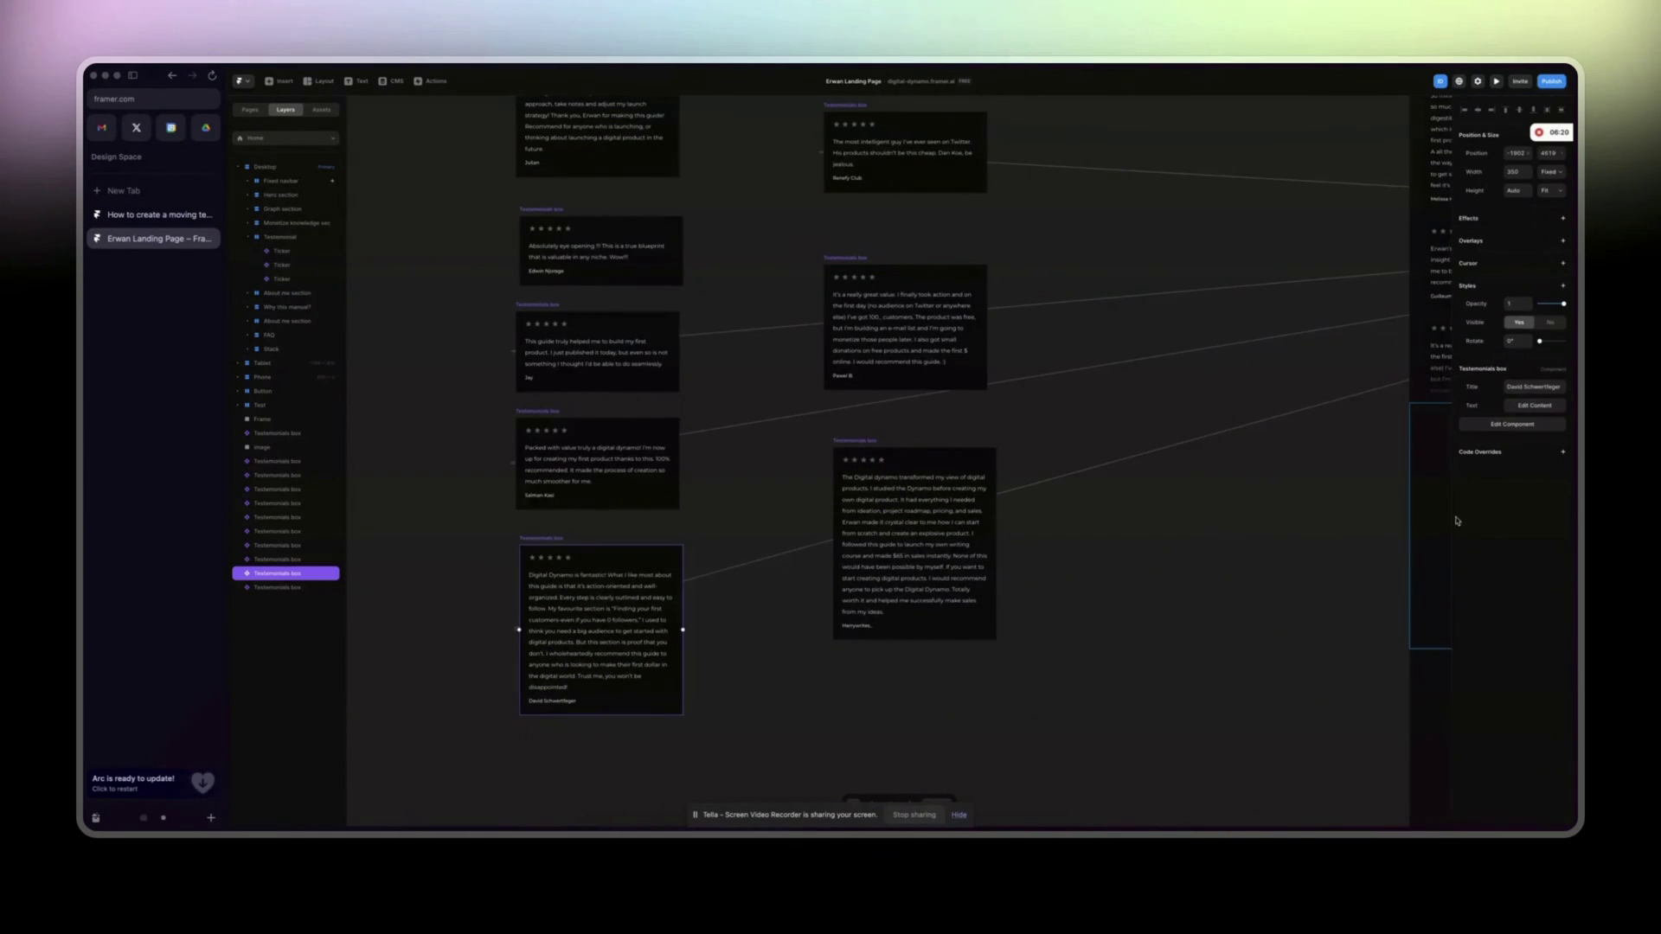
click(1534, 406)
key(super+a)
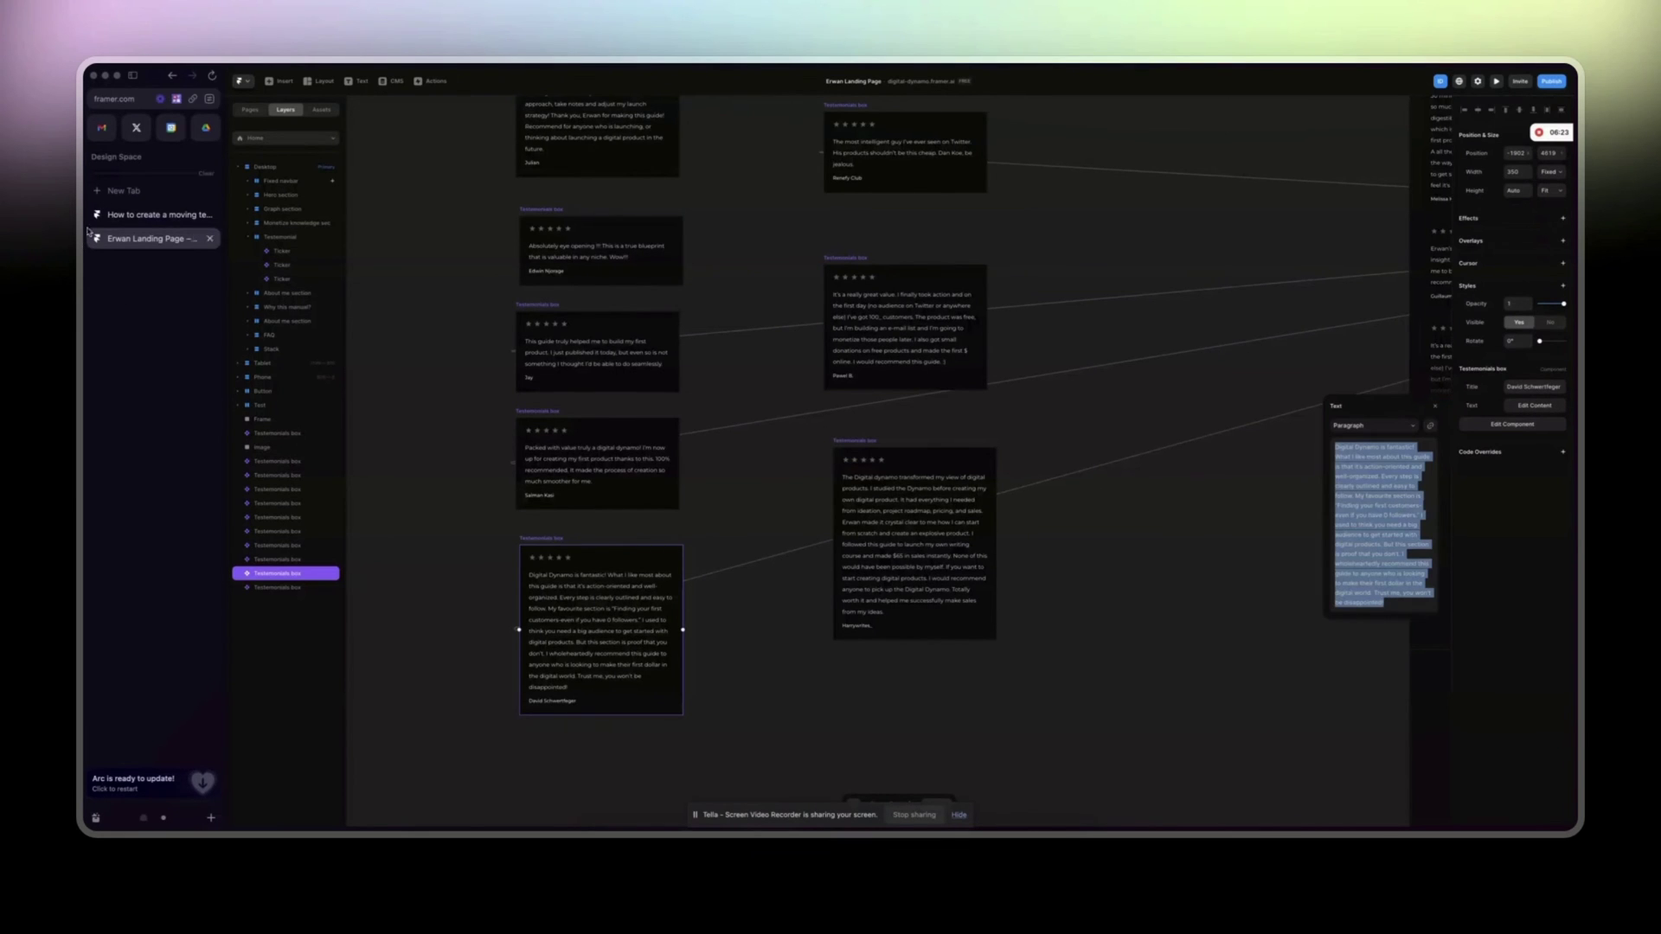
Paste that review into a second-column card and type a new reviewer name.
click(160, 215)
click(668, 409)
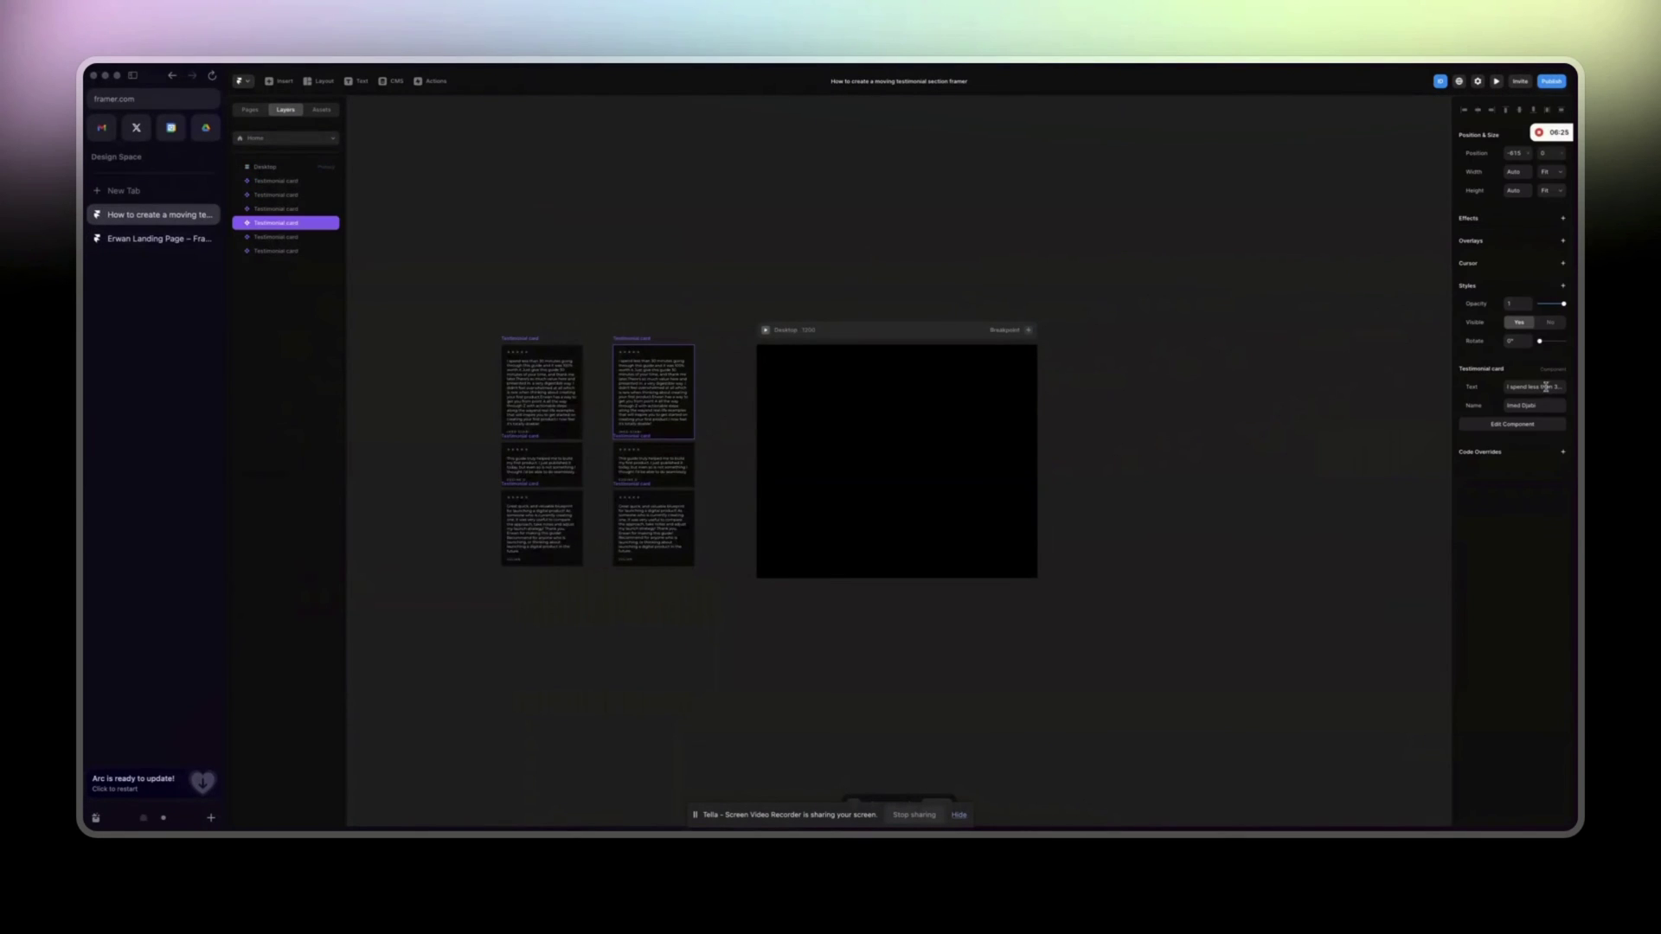
click(1546, 387)
key(super+v)
double_click(1531, 405)
text(David)
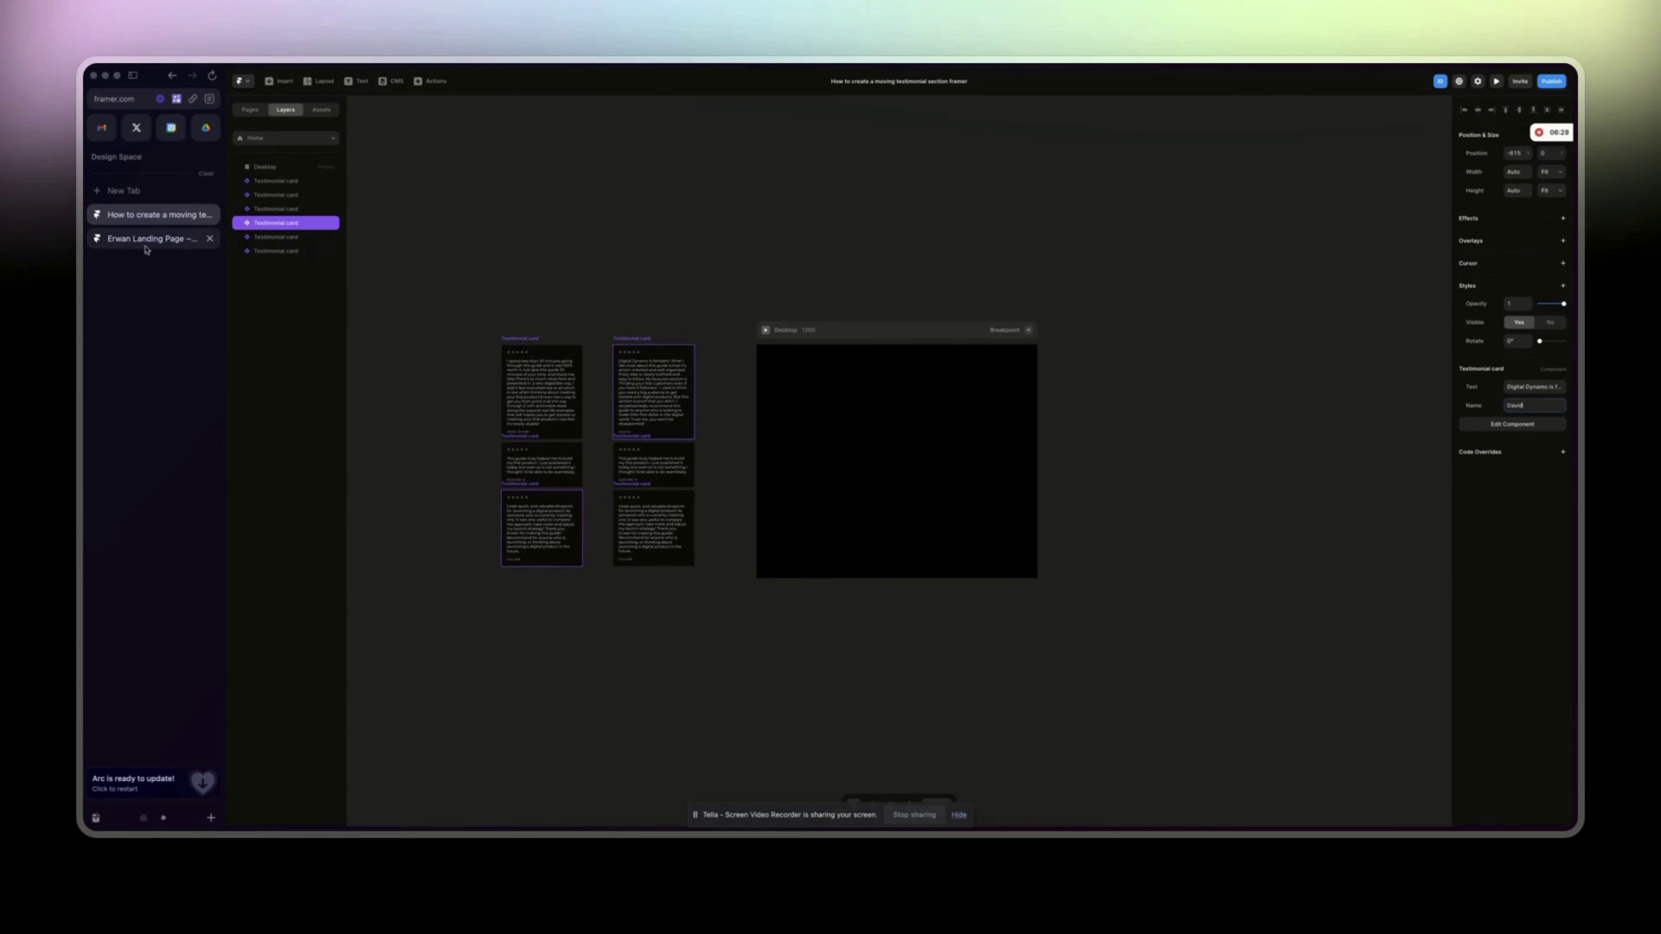
Copy the Digital Dynamics testimonial paragraph from another landing page box.
click(154, 238)
scroll(523, 400, up, 2)
click(605, 299)
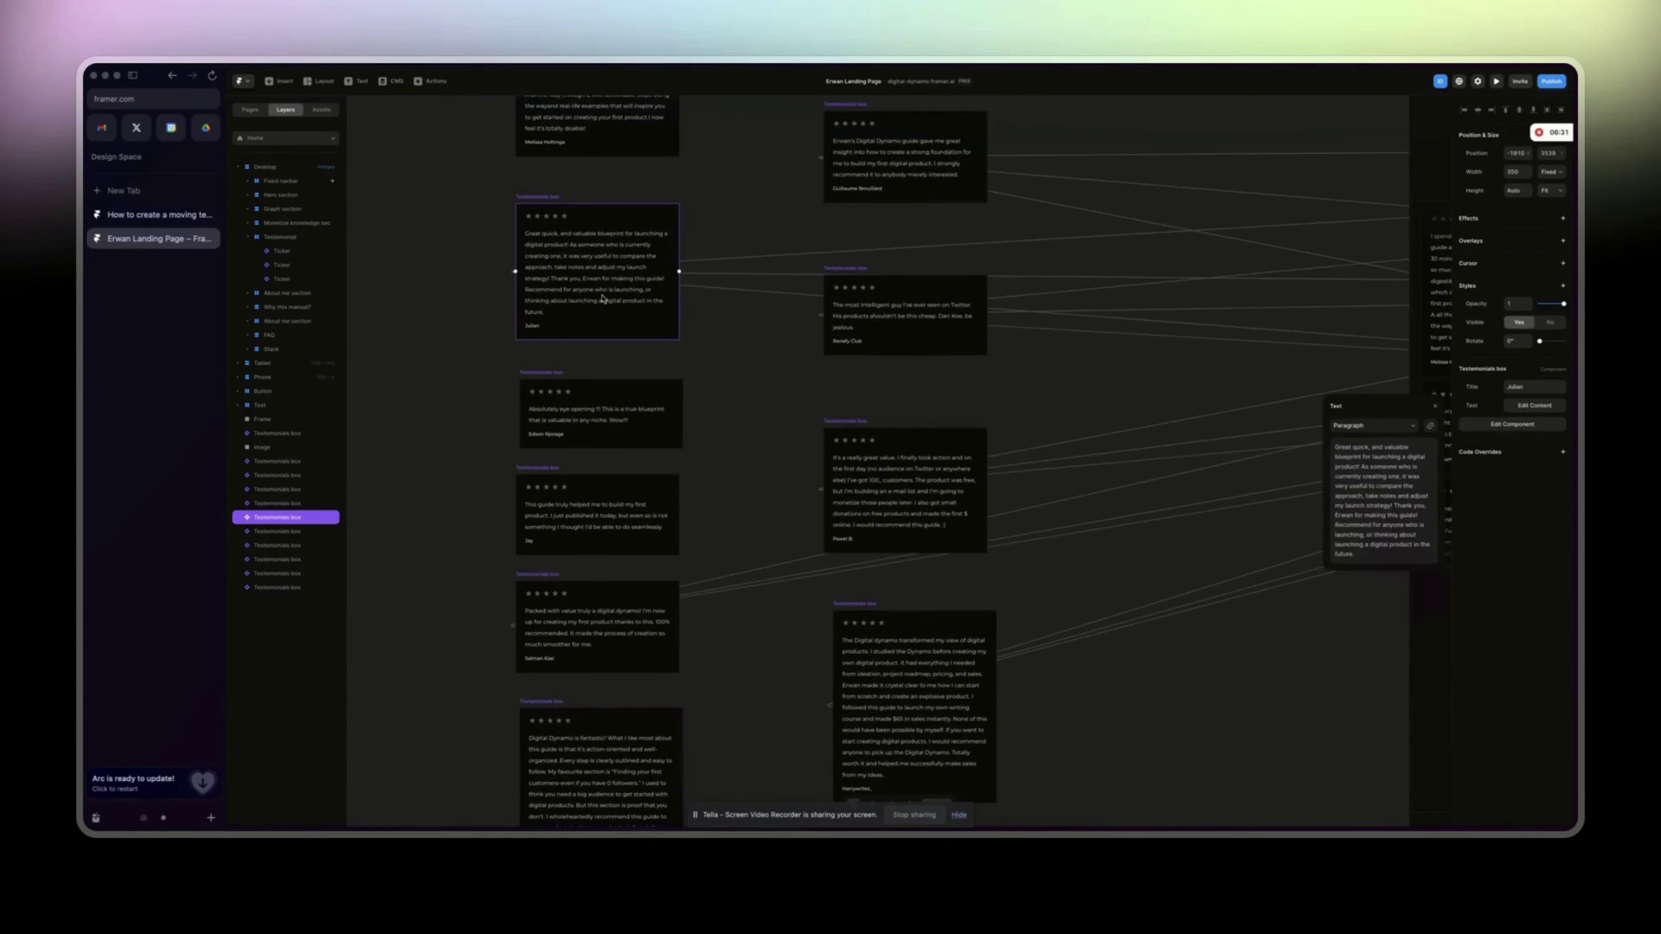
scroll(605, 299, up, 1)
click(855, 188)
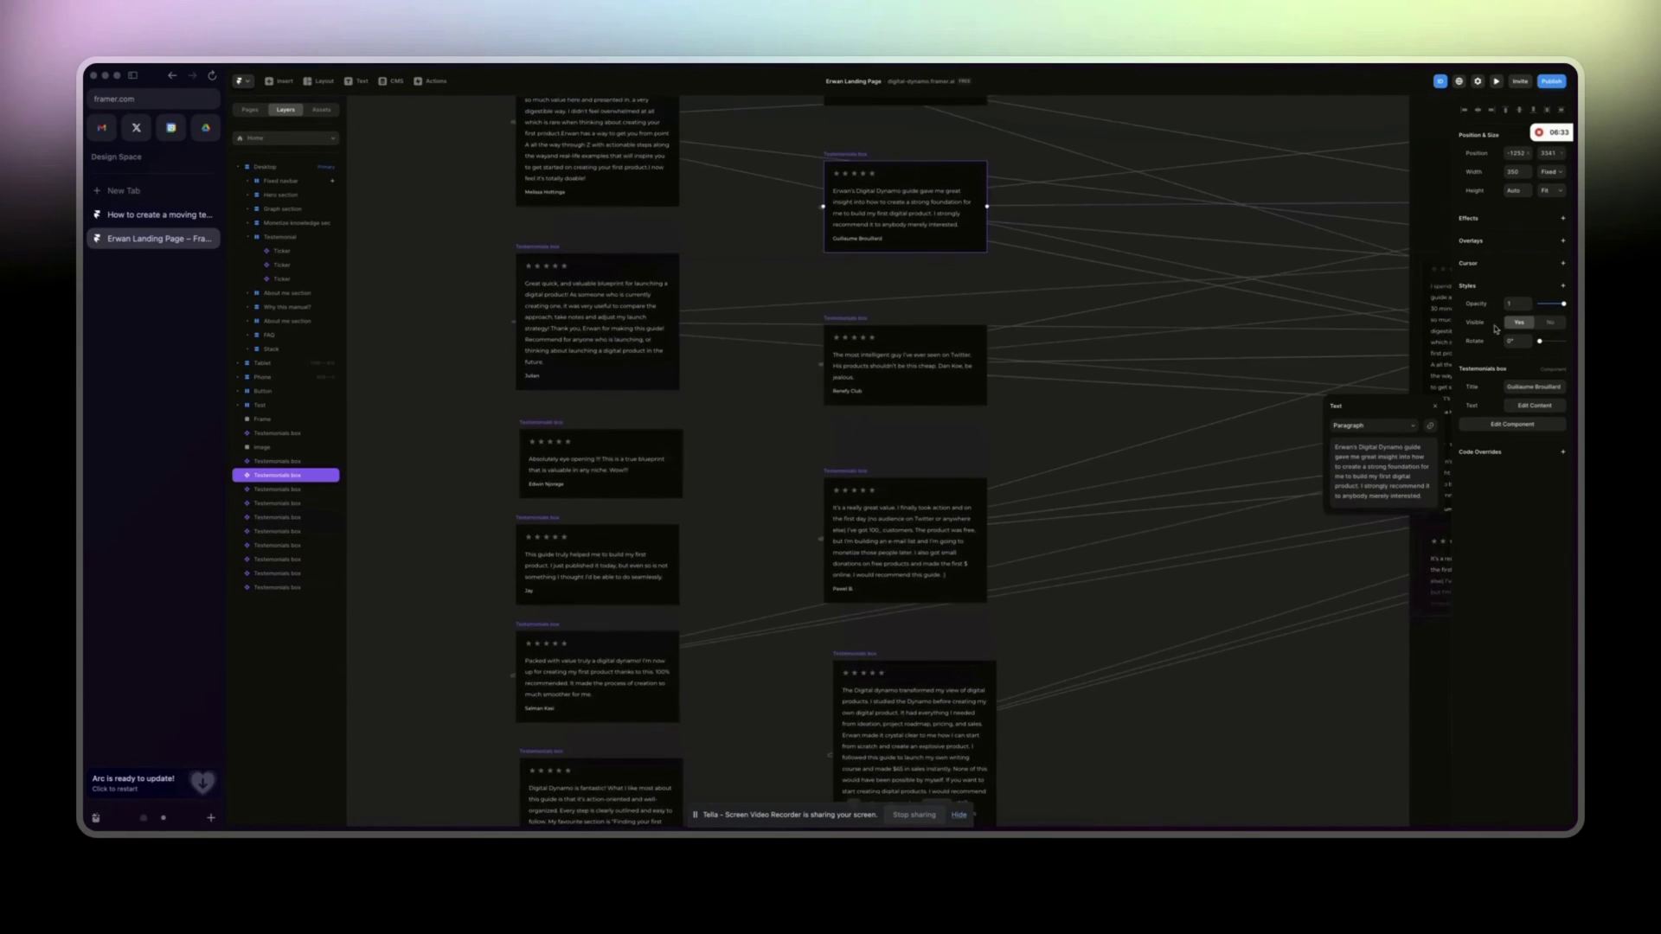
click(1534, 406)
triple_click(1376, 455)
Swap the middle second-column card's review and reviewer name for the Digital Dynamics one.
click(151, 214)
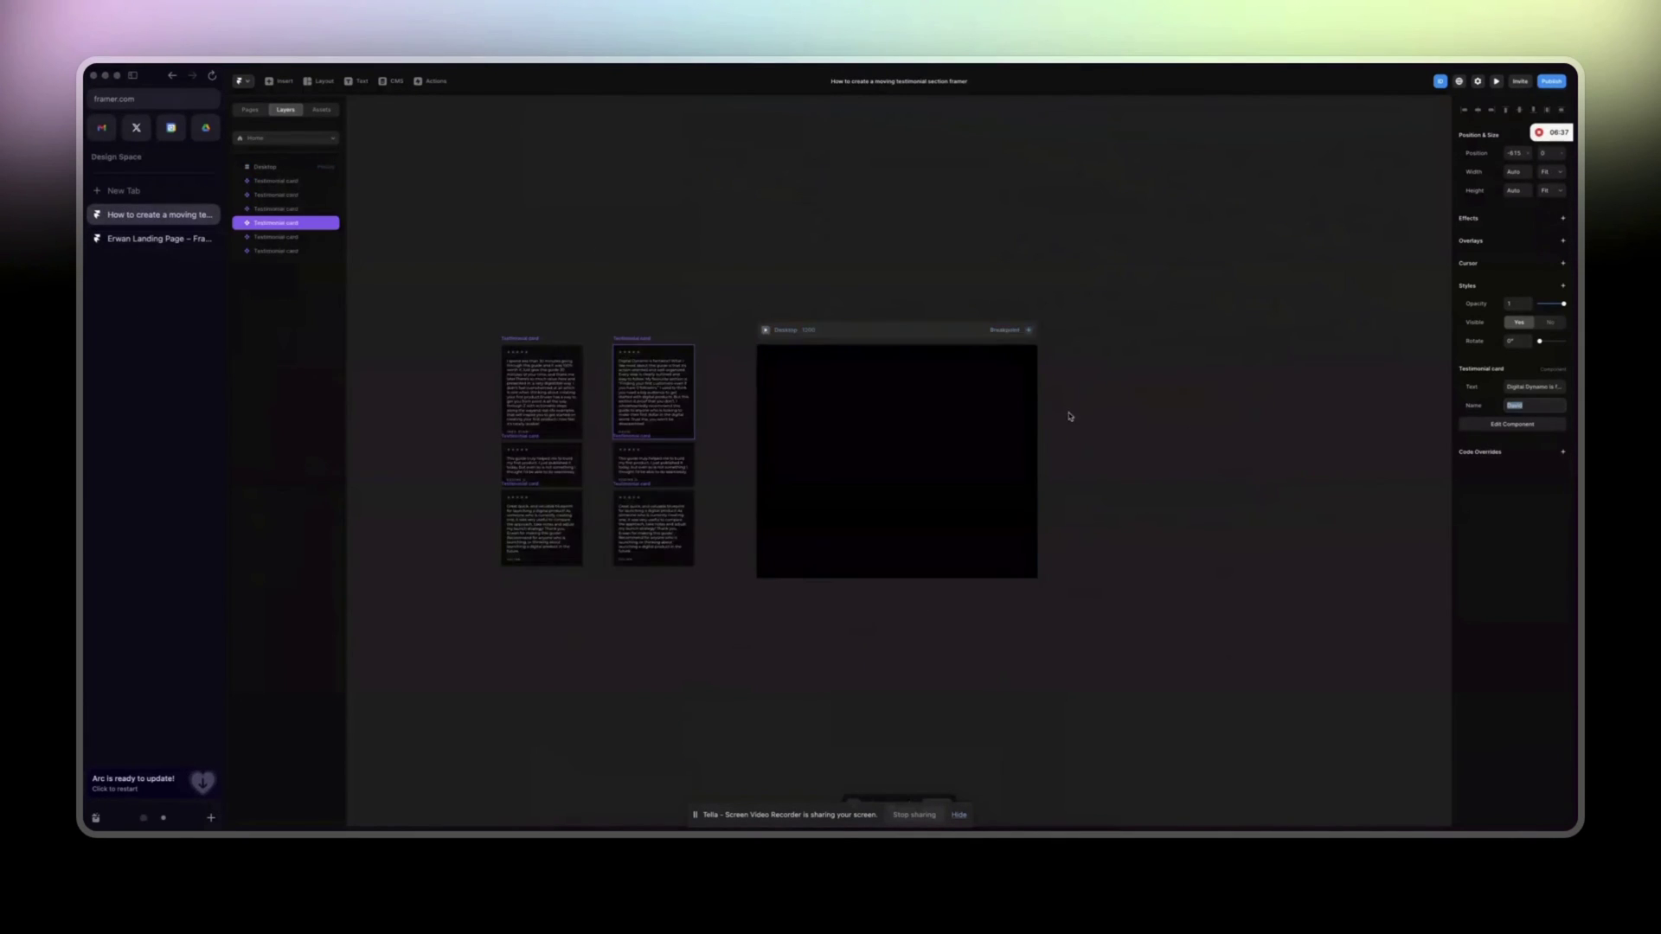
click(1537, 386)
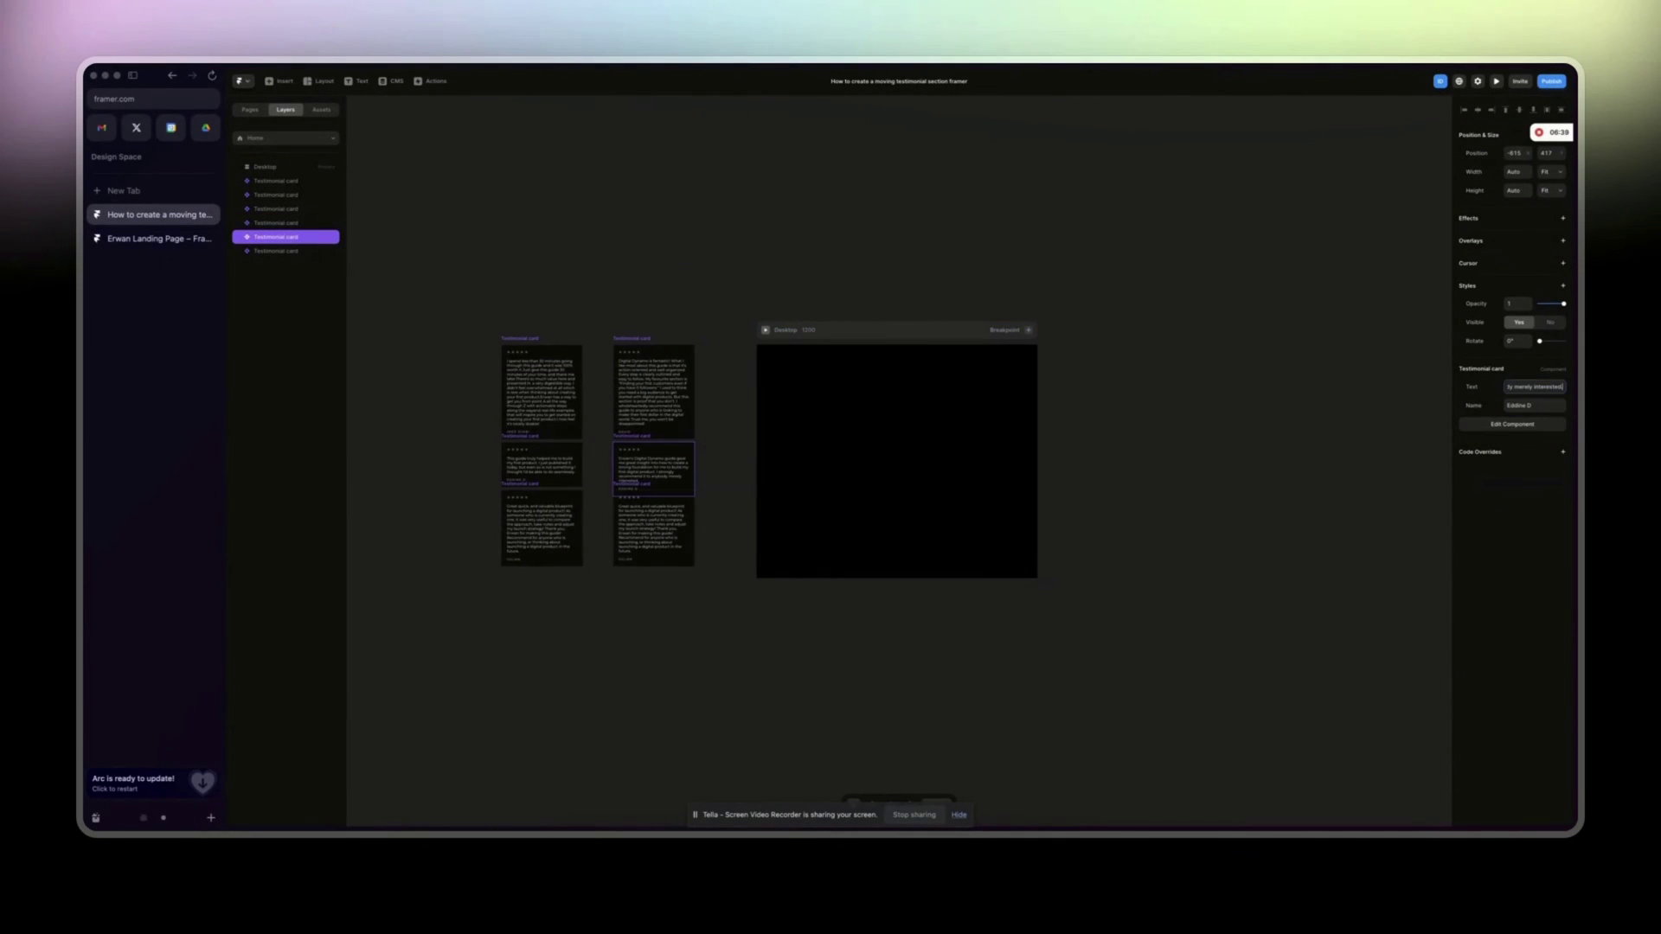
click(188, 238)
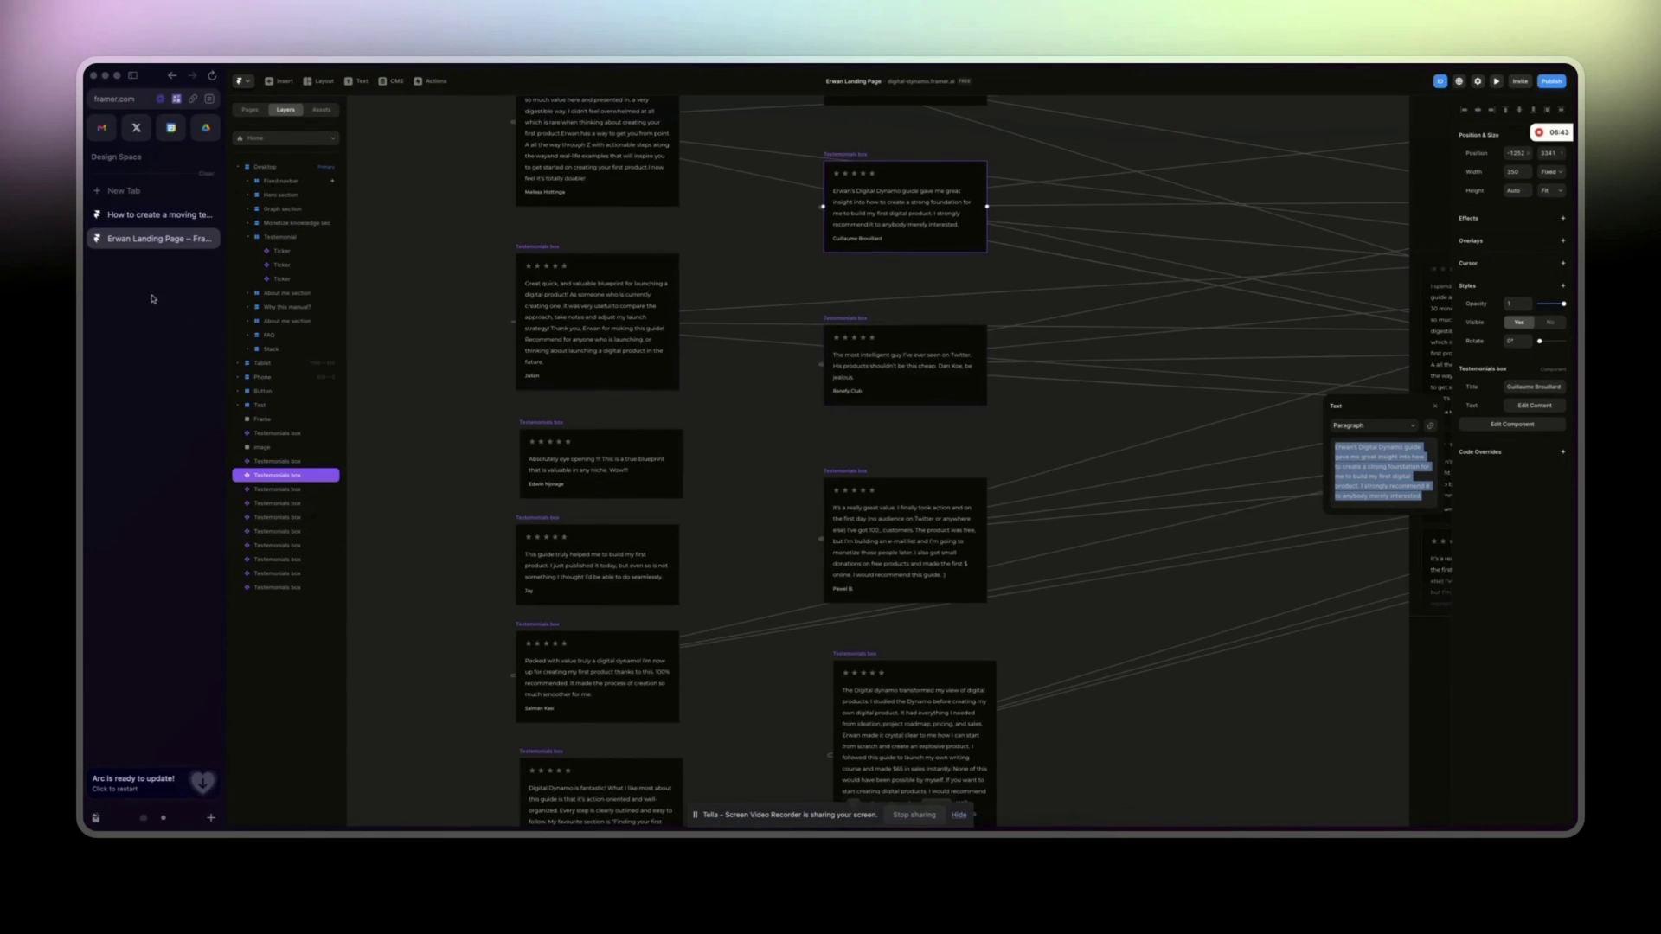
click(152, 214)
click(1539, 404)
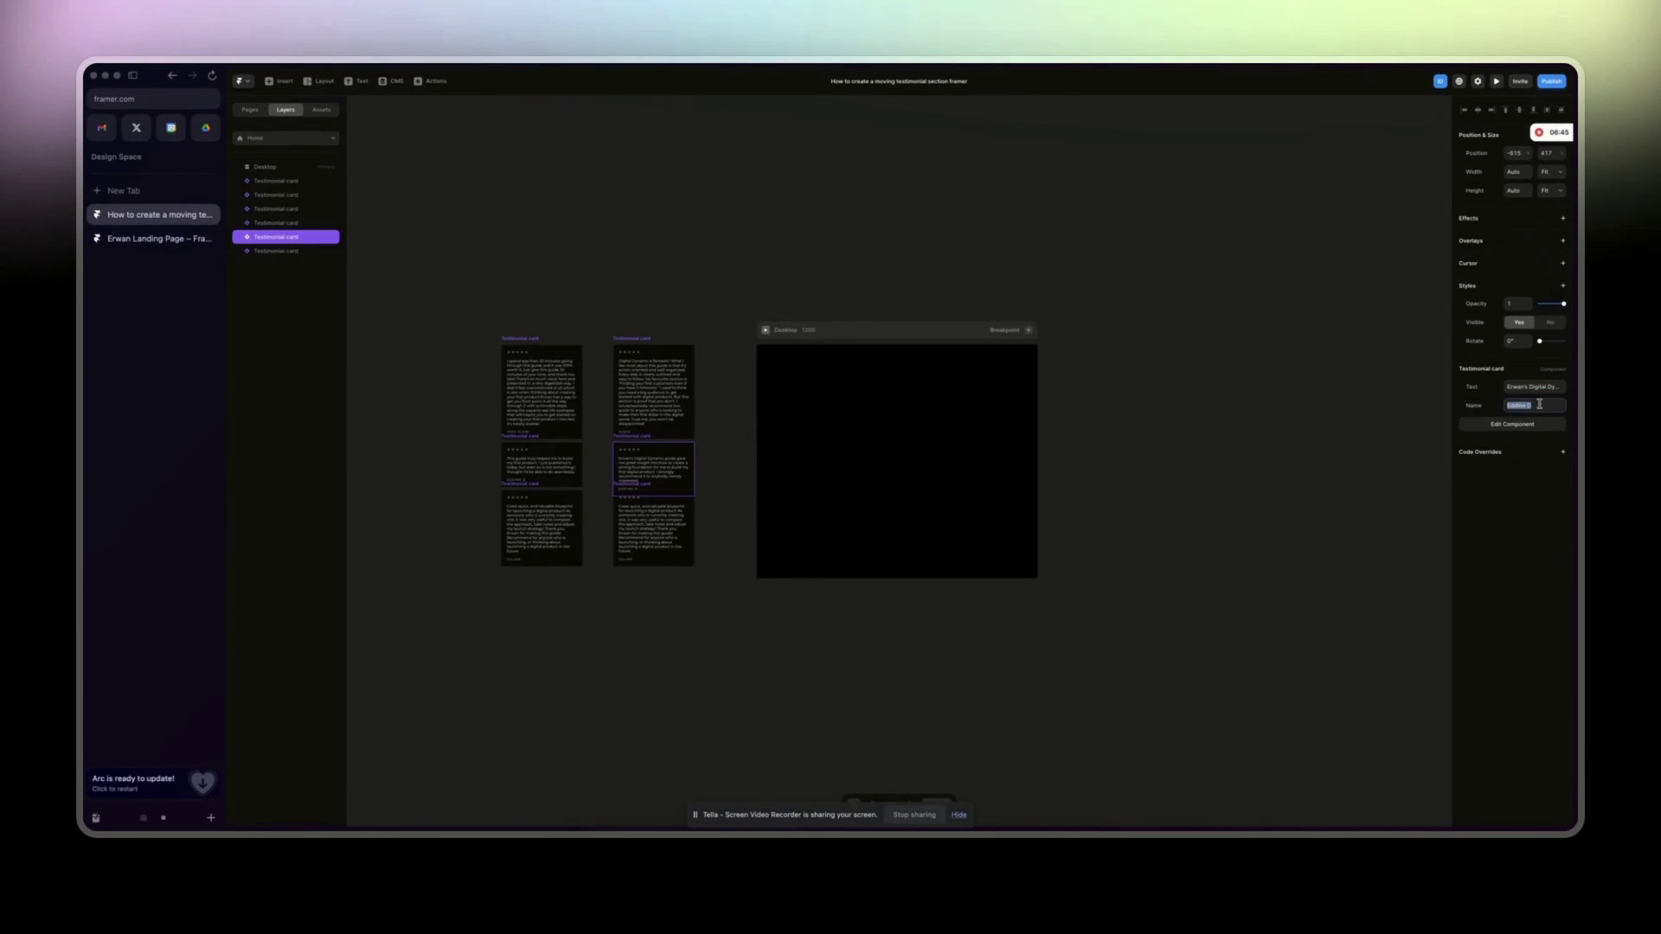
text(Guillaume)
Move the last testimonial card down below its neighbour.
click(837, 741)
drag(654, 532, 654, 562)
click(256, 114)
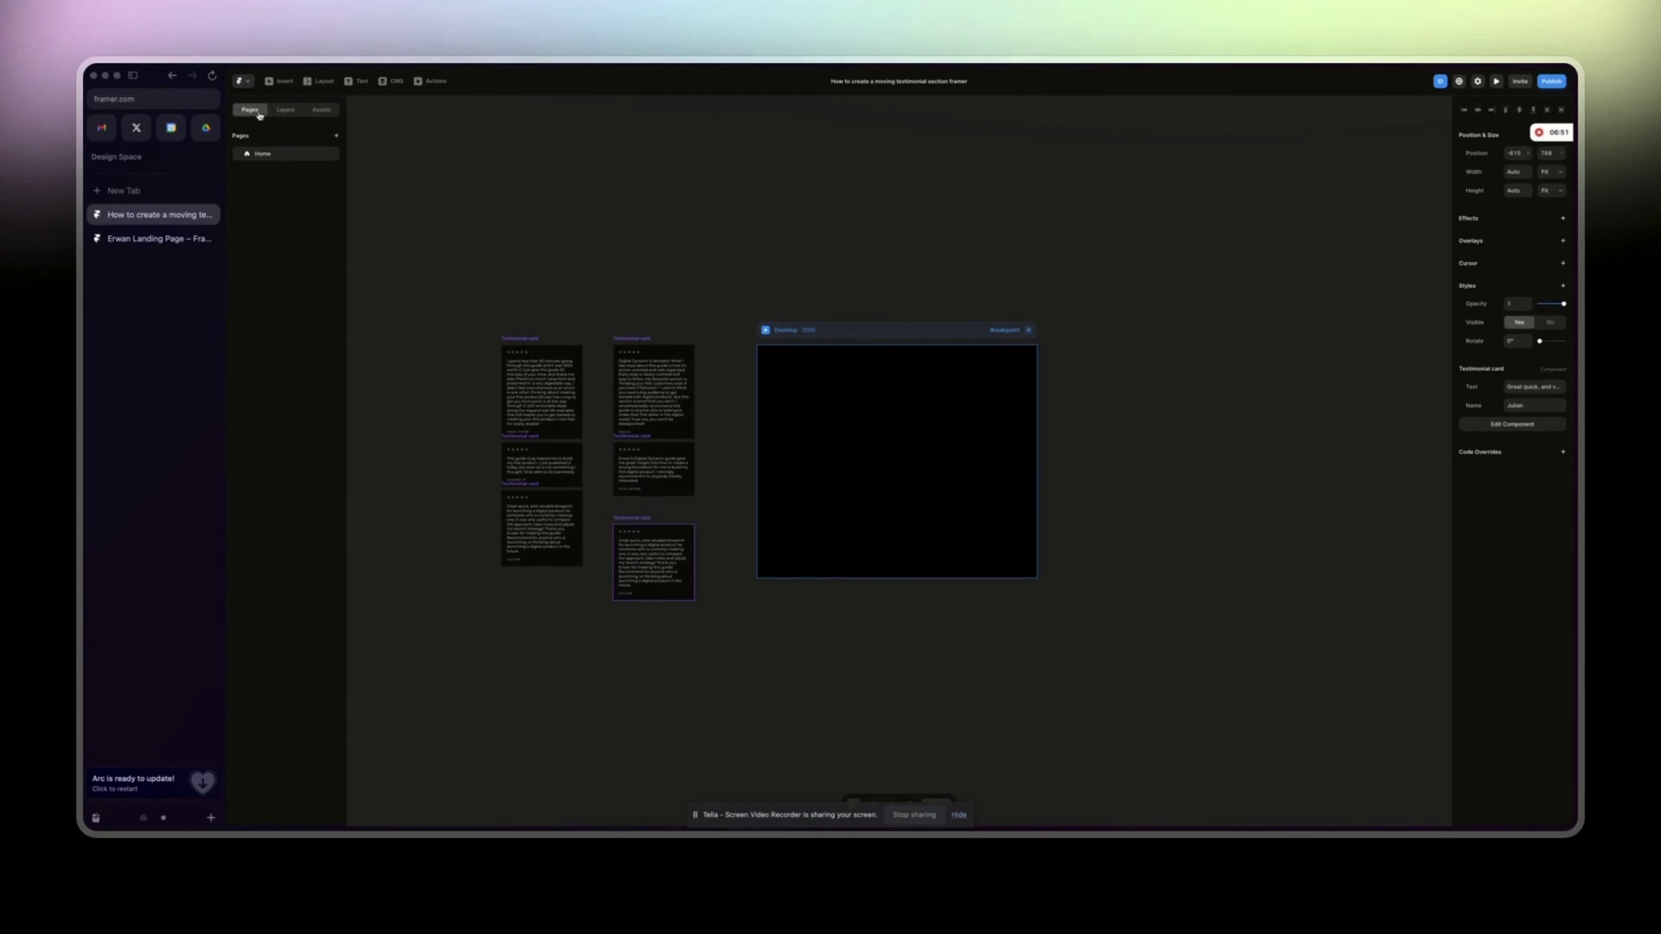
Insert a Ticker component into the Desktop frame, stretch it taller, and select its layer.
click(285, 80)
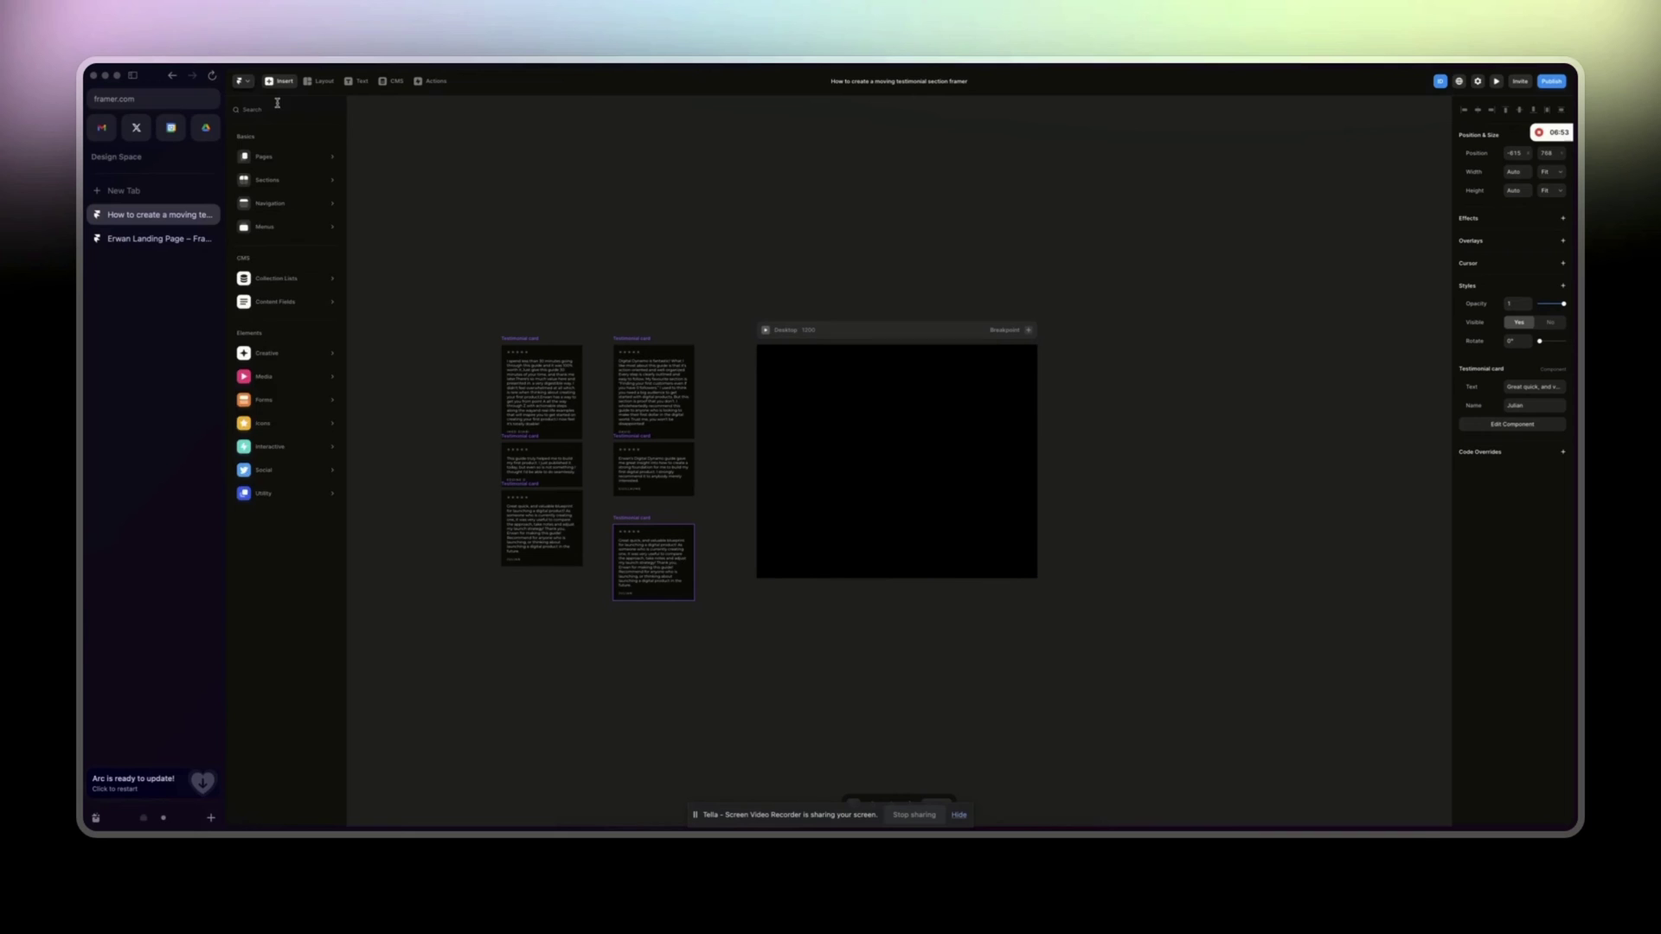
text(Ticket)
key(BackSpace)
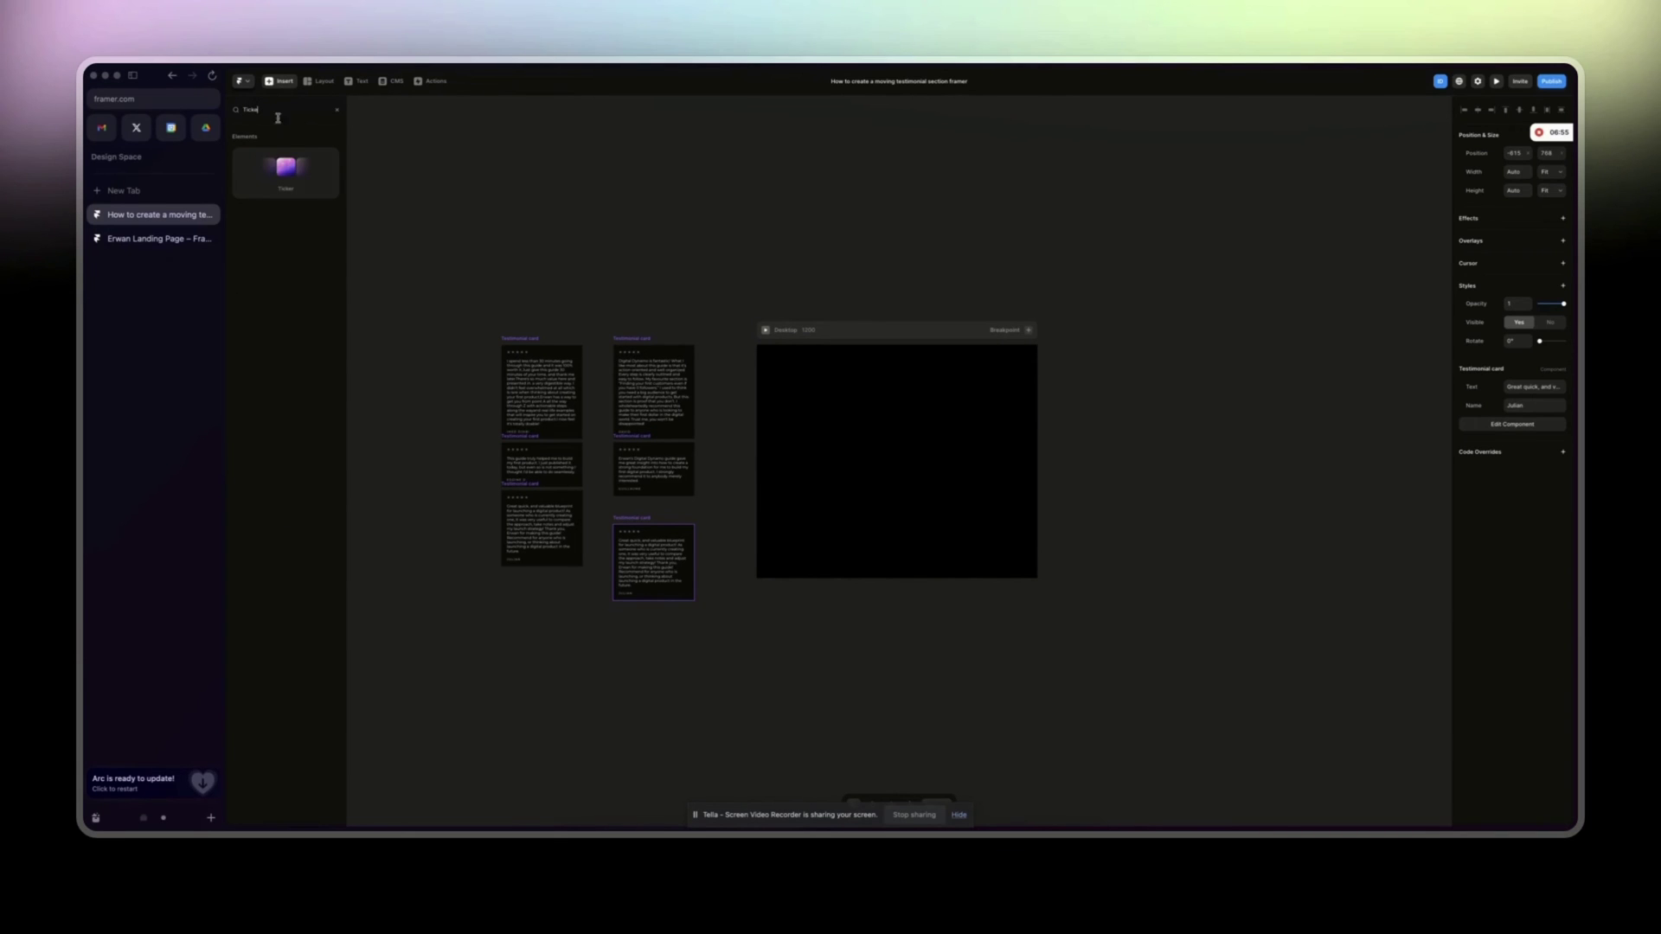
click(281, 177)
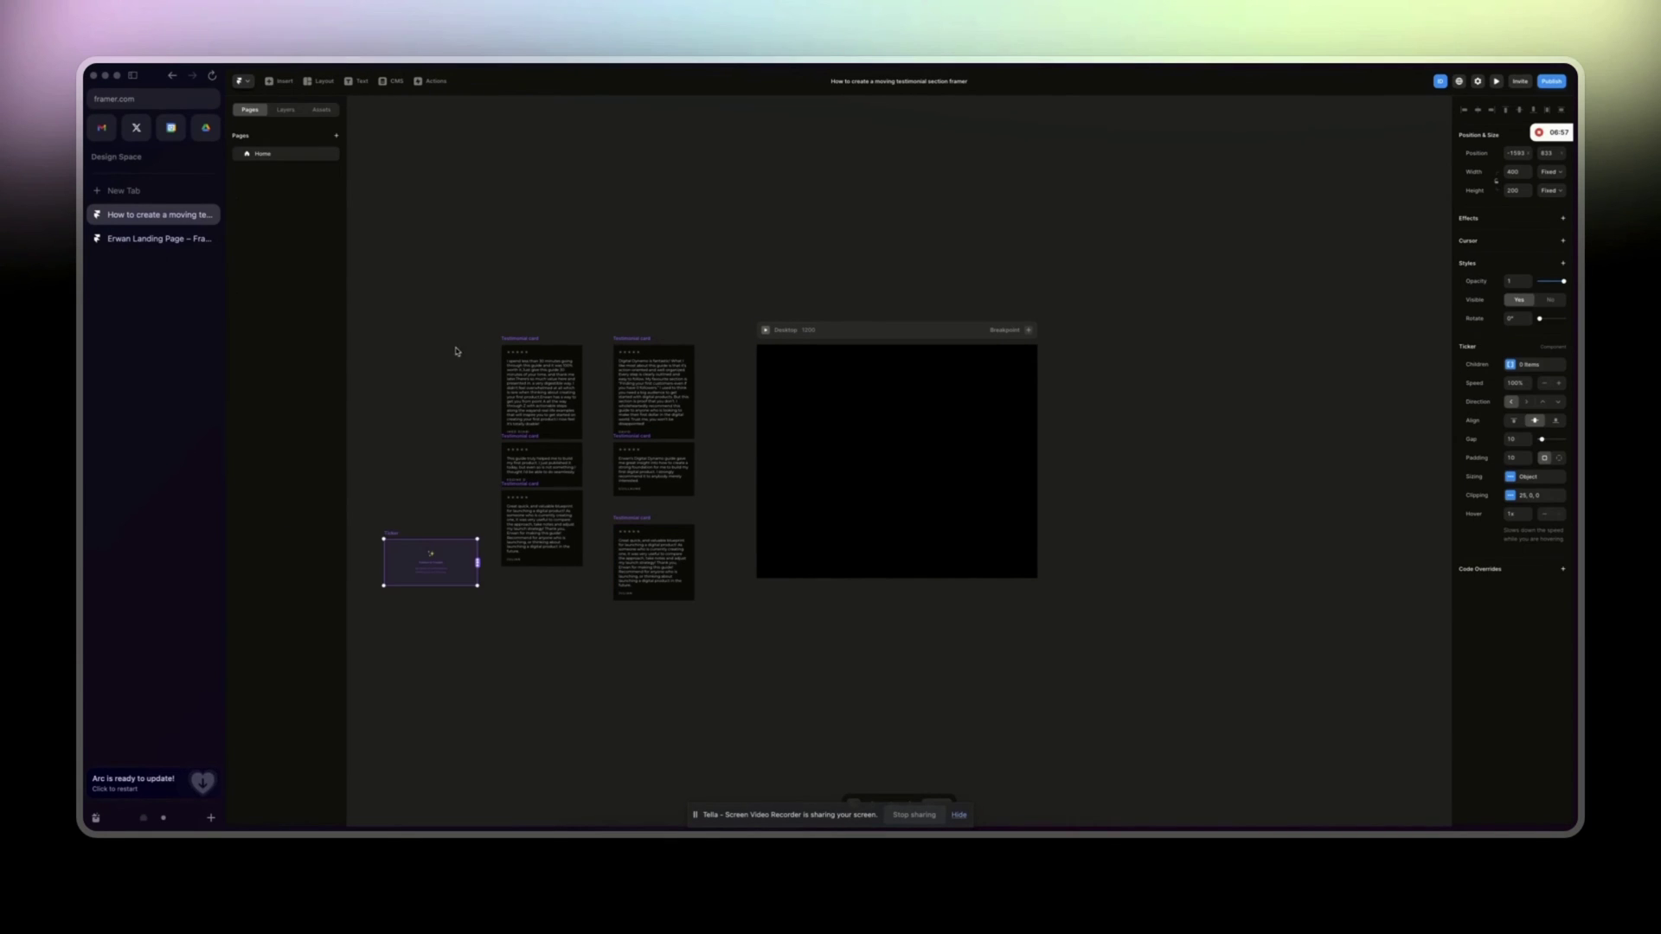
drag(409, 573, 901, 497)
click(344, 125)
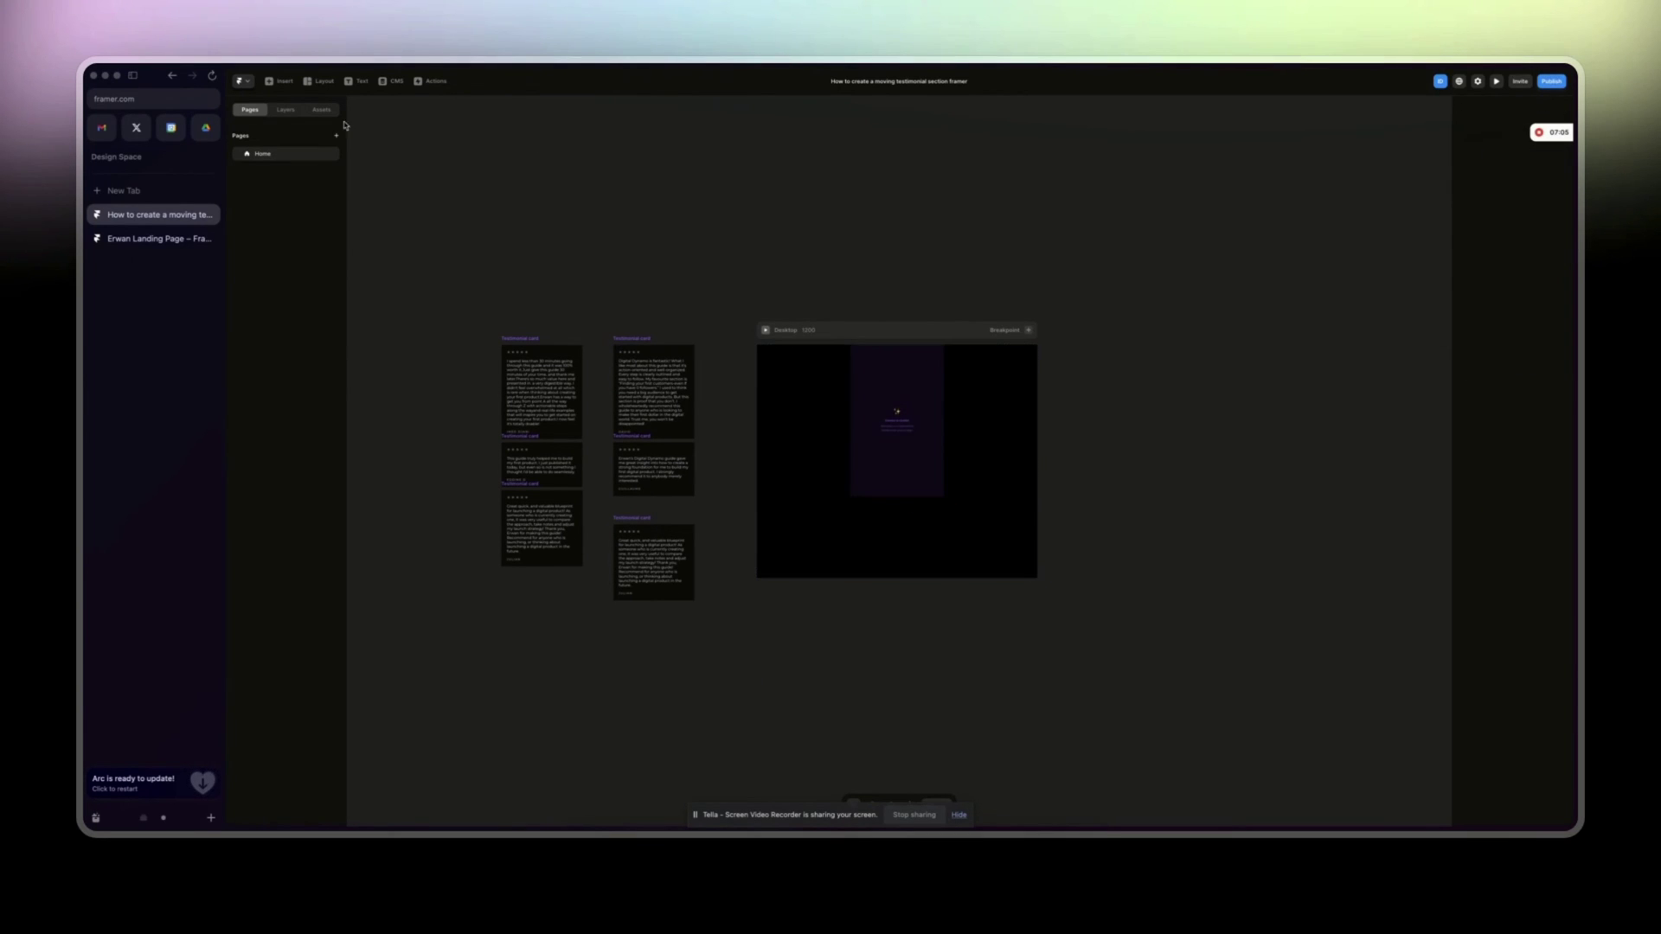
click(287, 109)
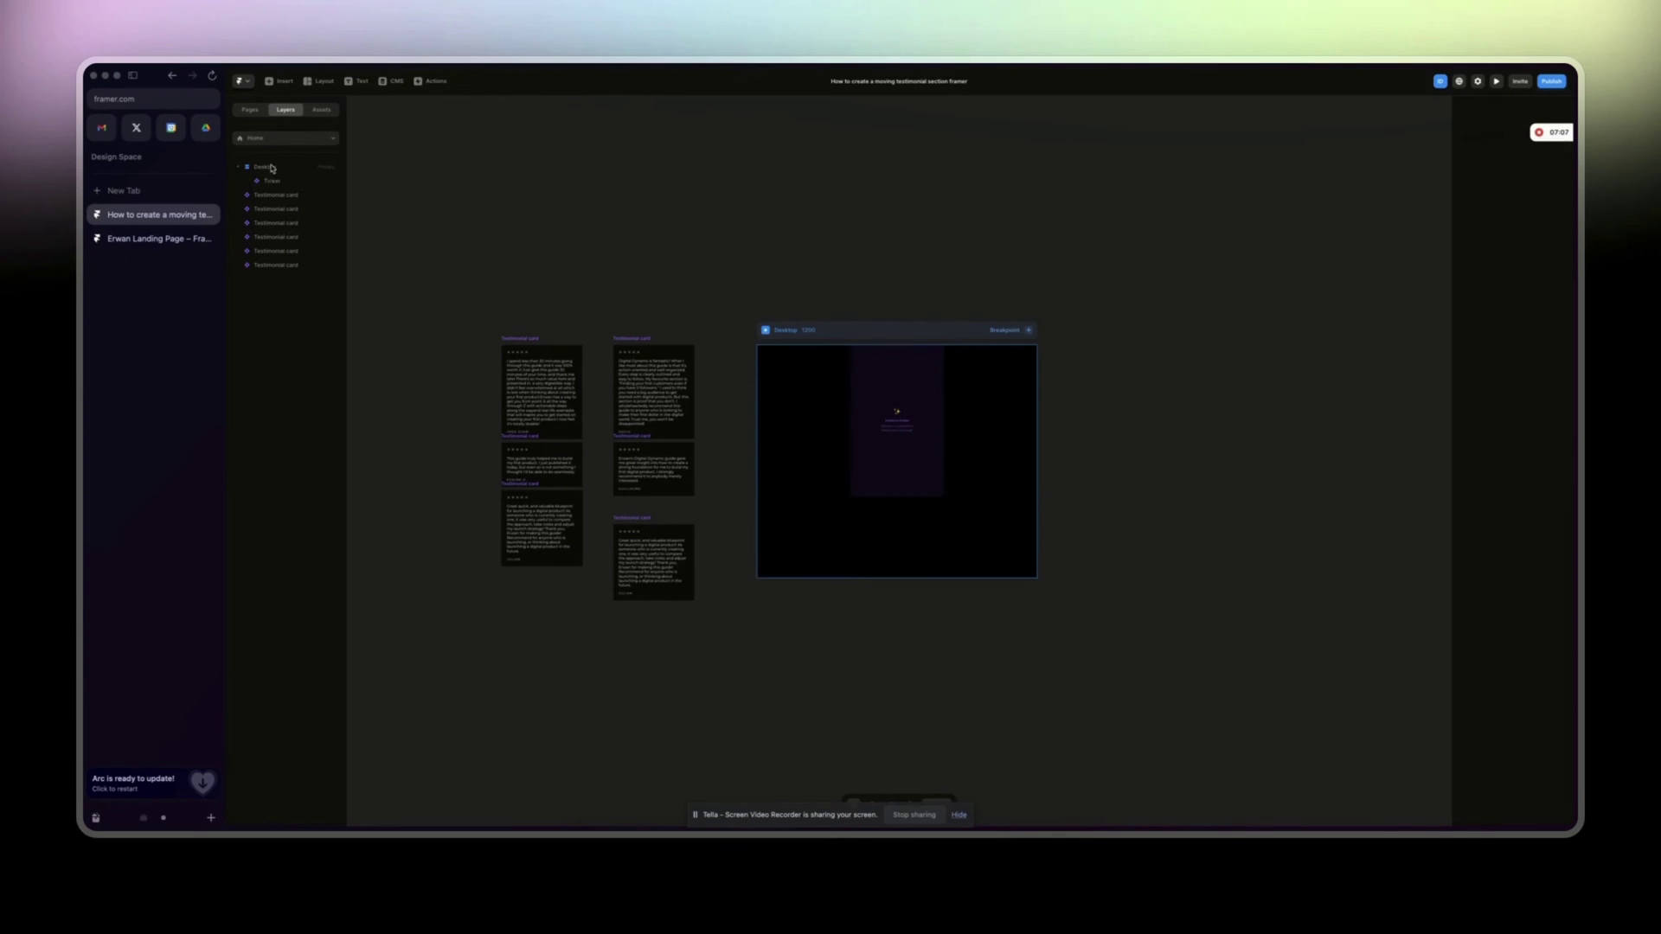
click(268, 181)
Wrap the Ticker in a new stack whose width fills the frame.
right_click(270, 181)
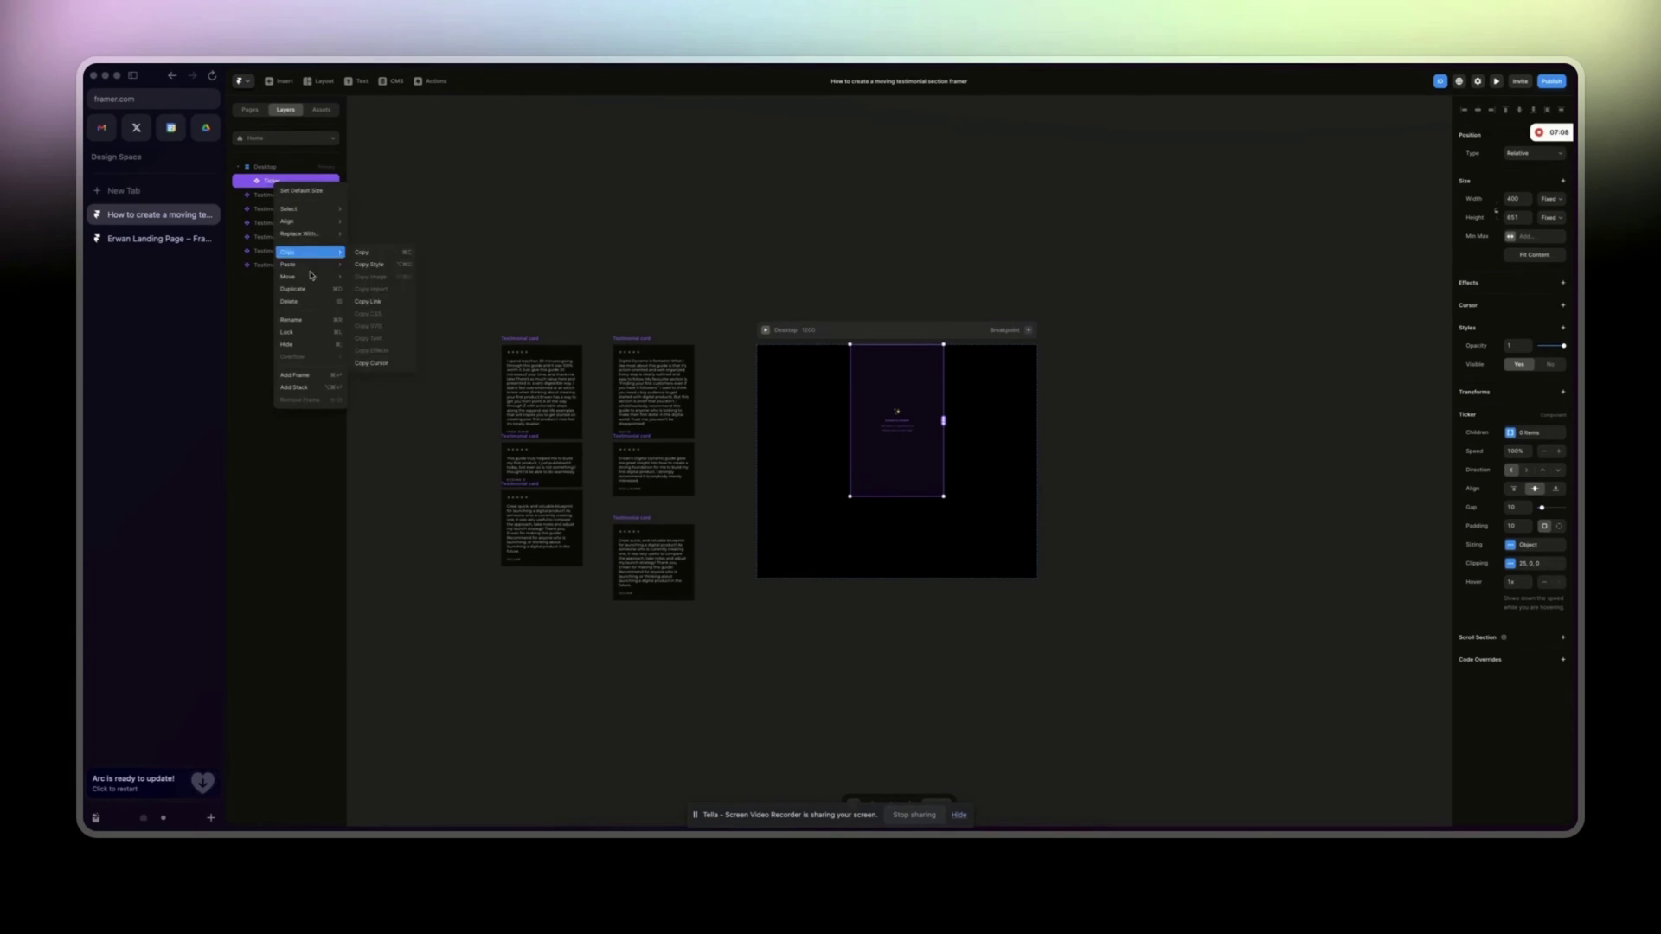
click(302, 388)
click(1560, 220)
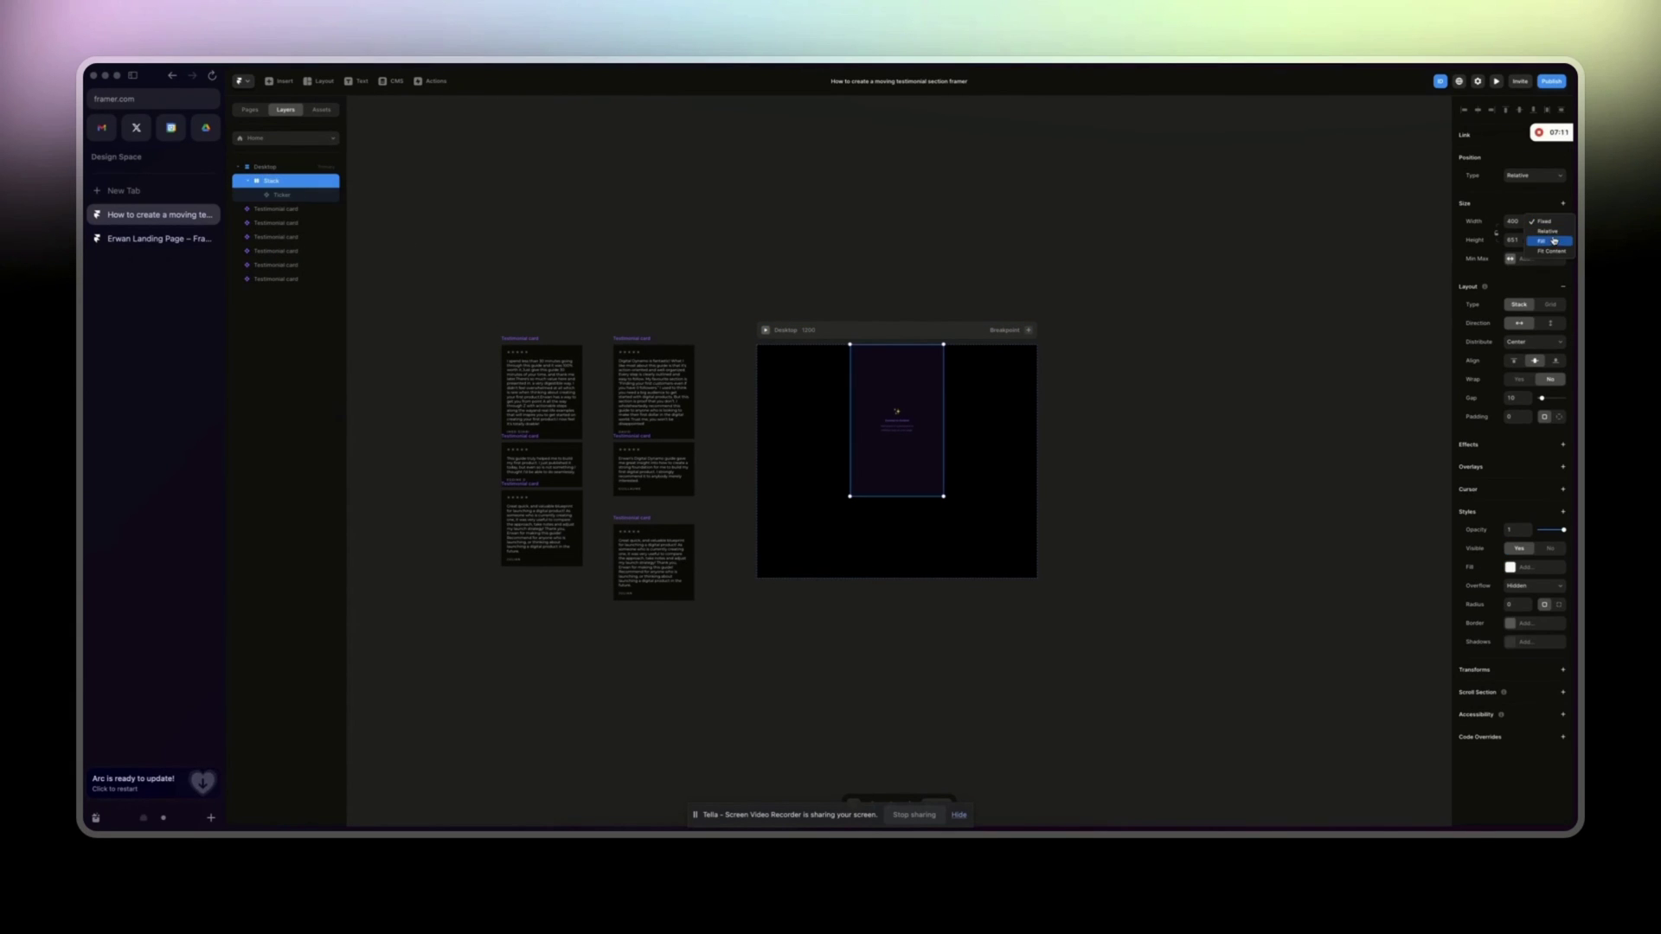
click(1559, 242)
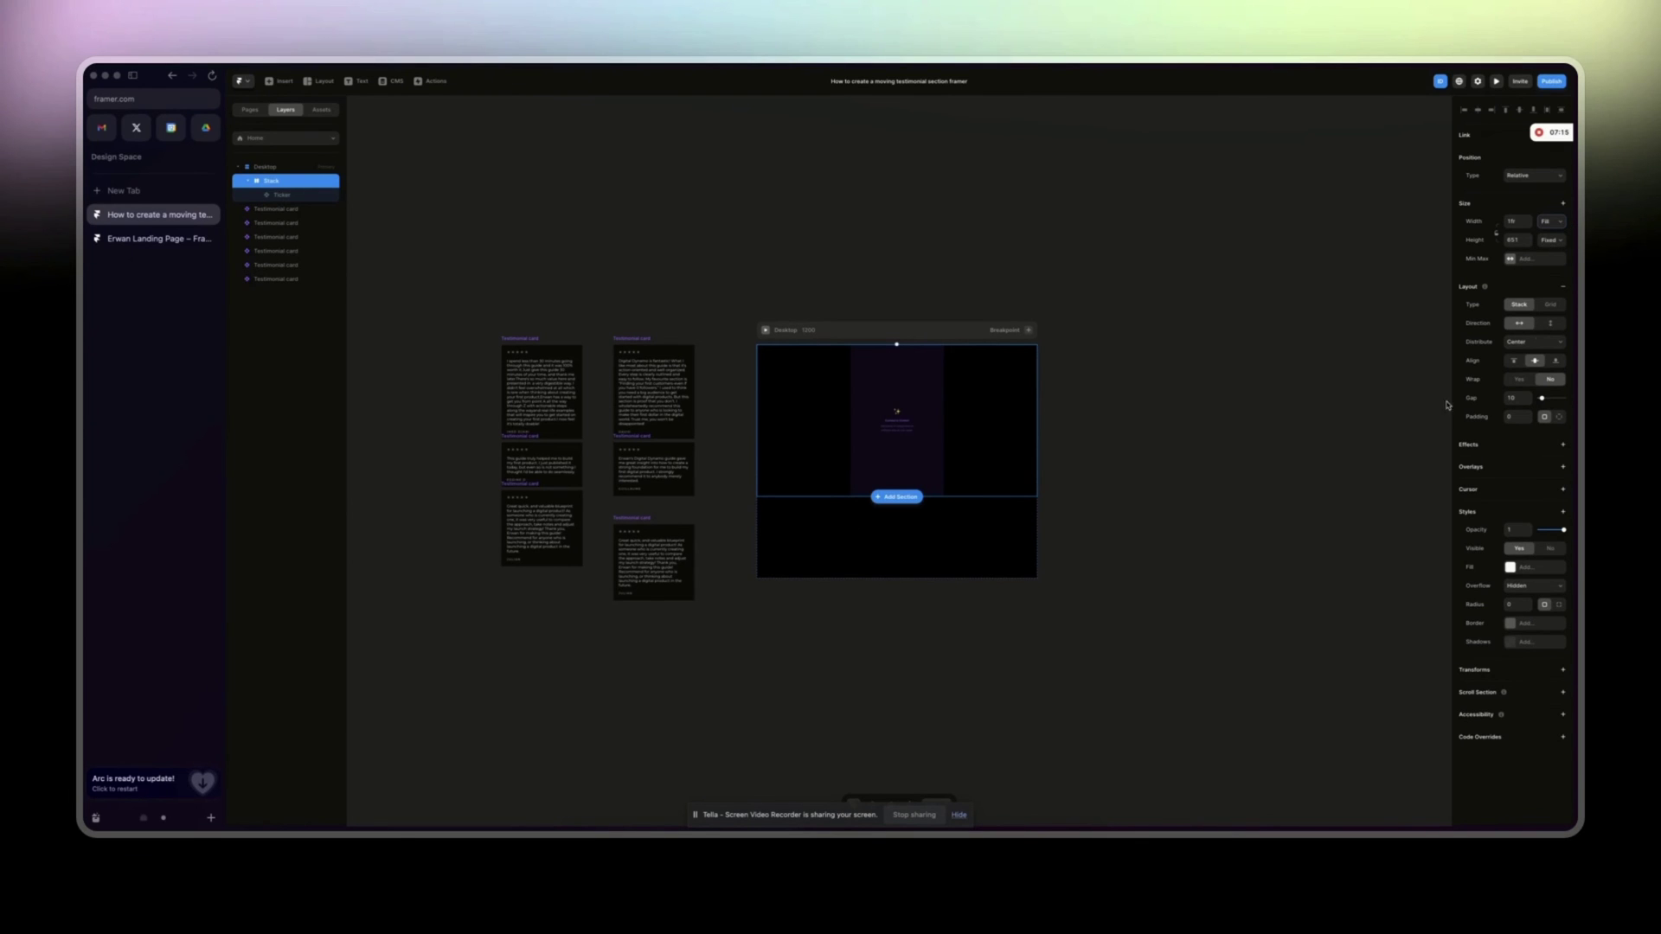
Duplicate the Ticker twice to make three side-by-side columns.
click(299, 195)
key(ctrl+d)
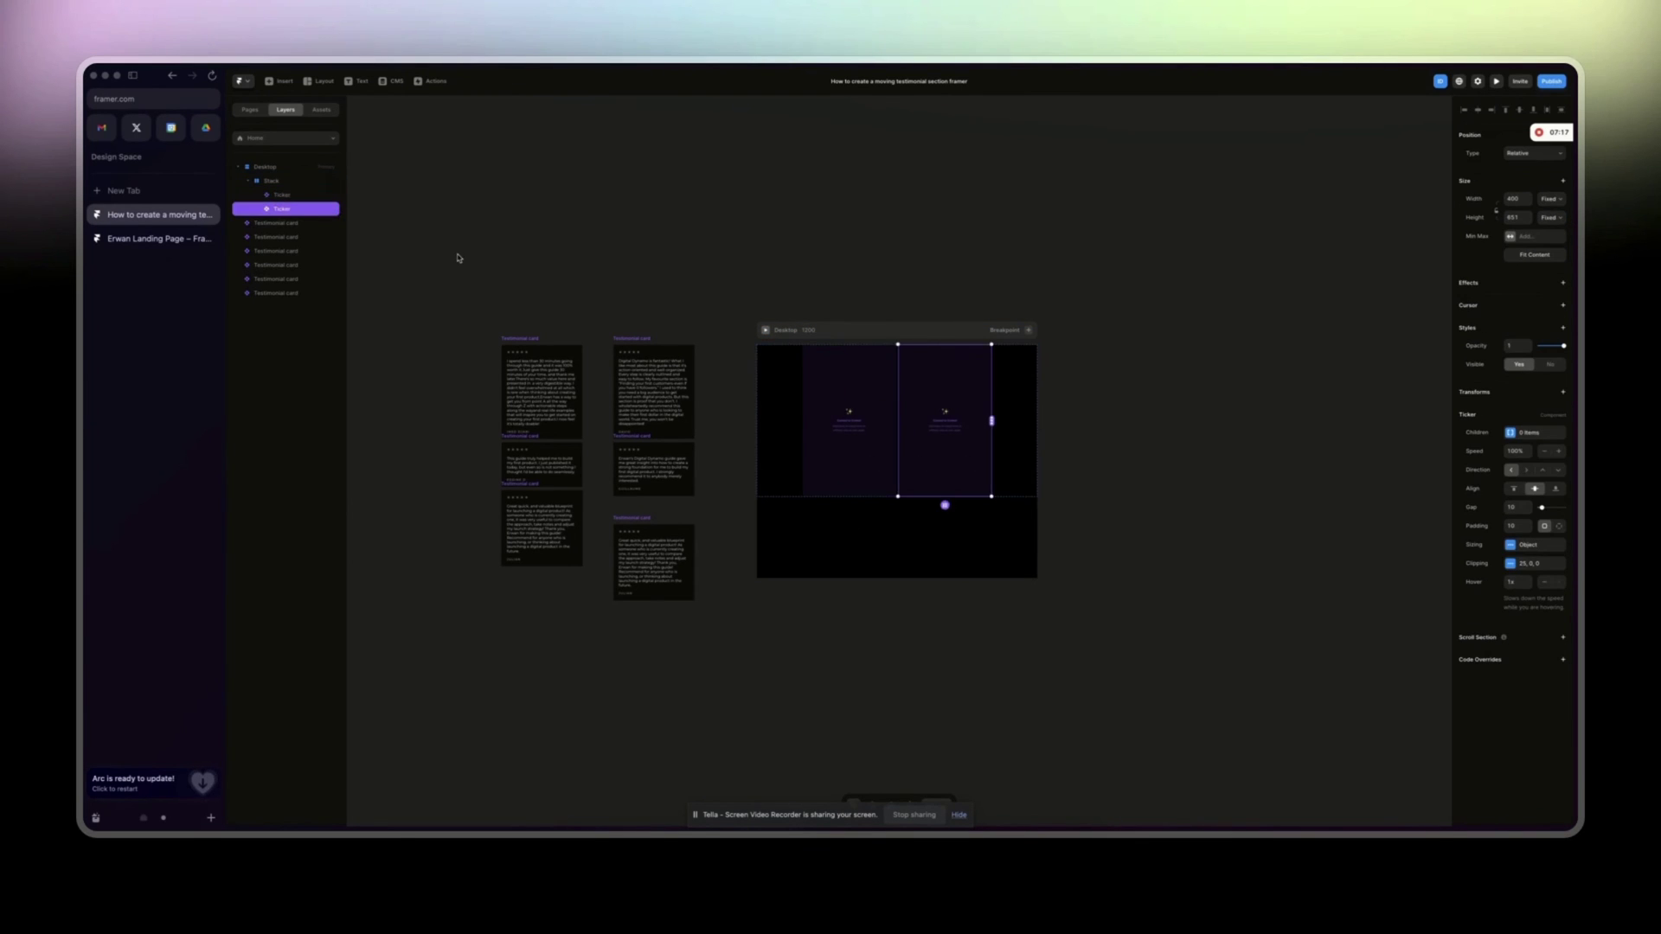
key(ctrl+d)
click(819, 619)
key(ctrl+plus)
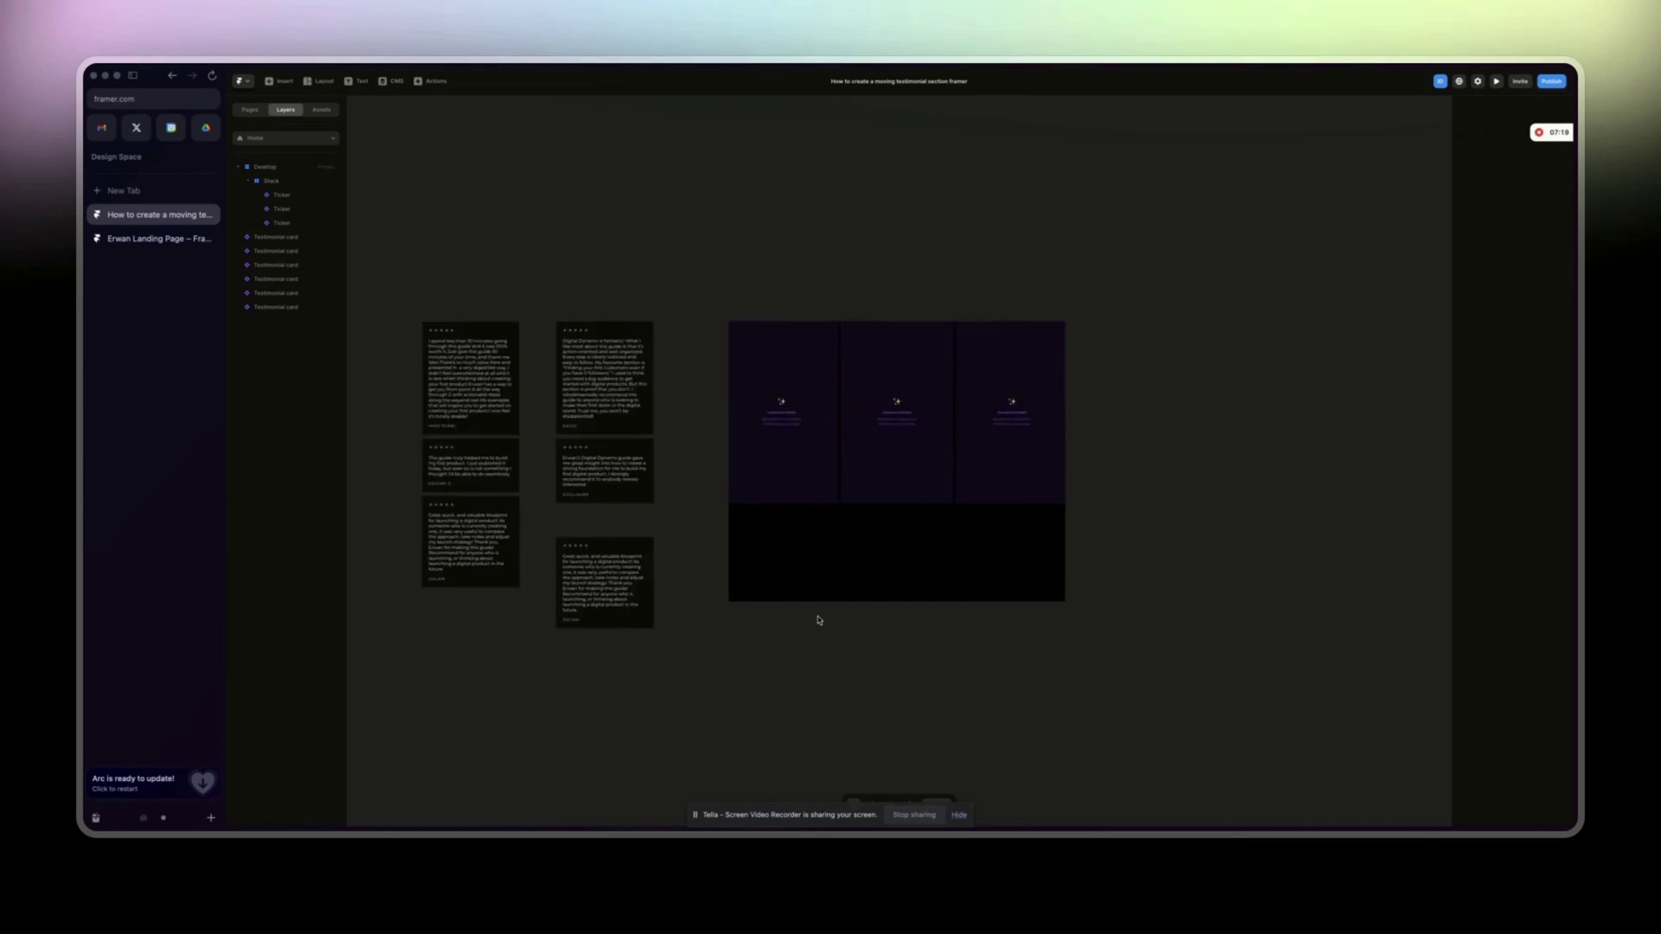
scroll(958, 389, left, 3)
Make the first Ticker scroll up and set its width to 380.
click(963, 359)
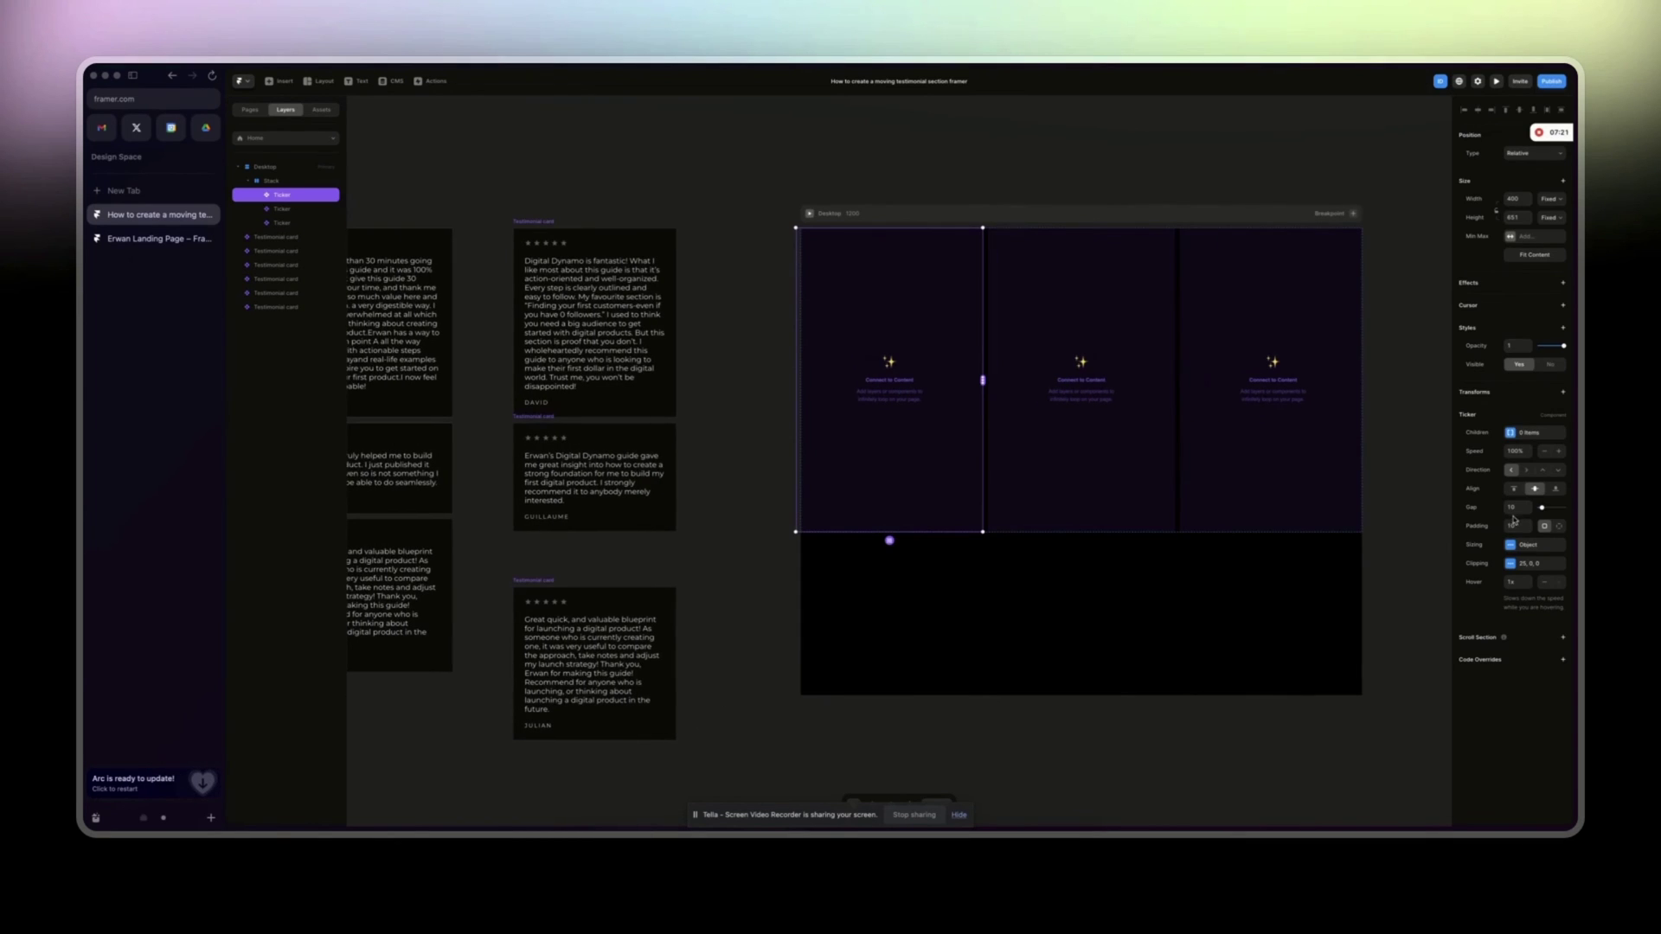
click(1544, 472)
scroll(900, 576, left, 3)
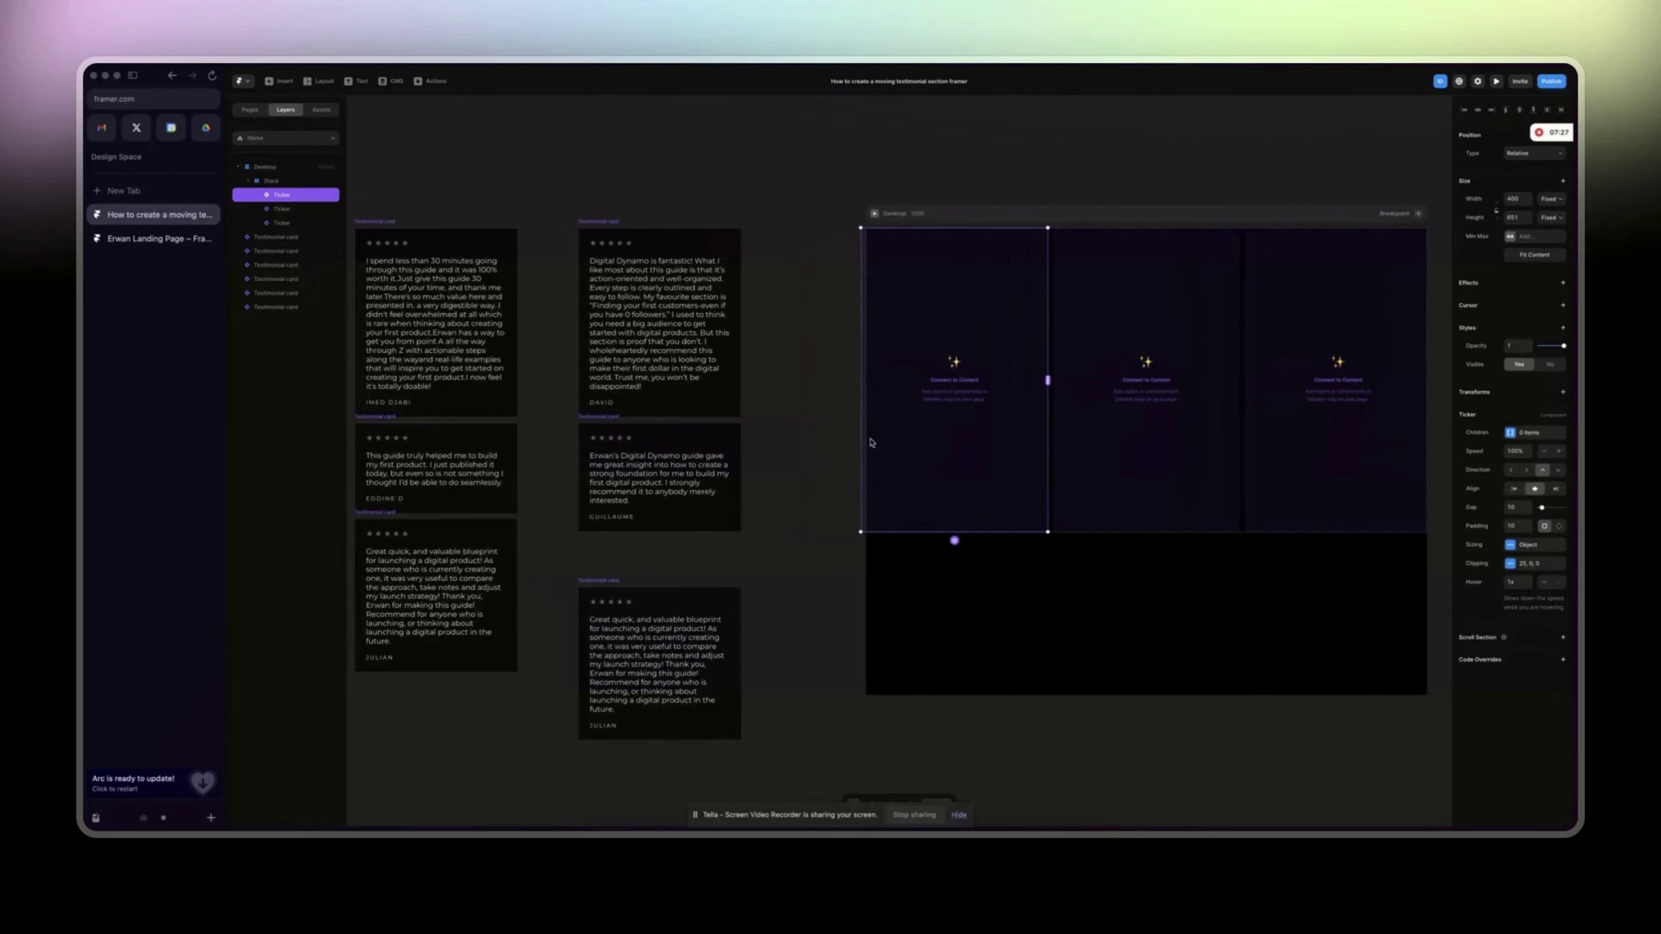
drag(858, 449, 869, 449)
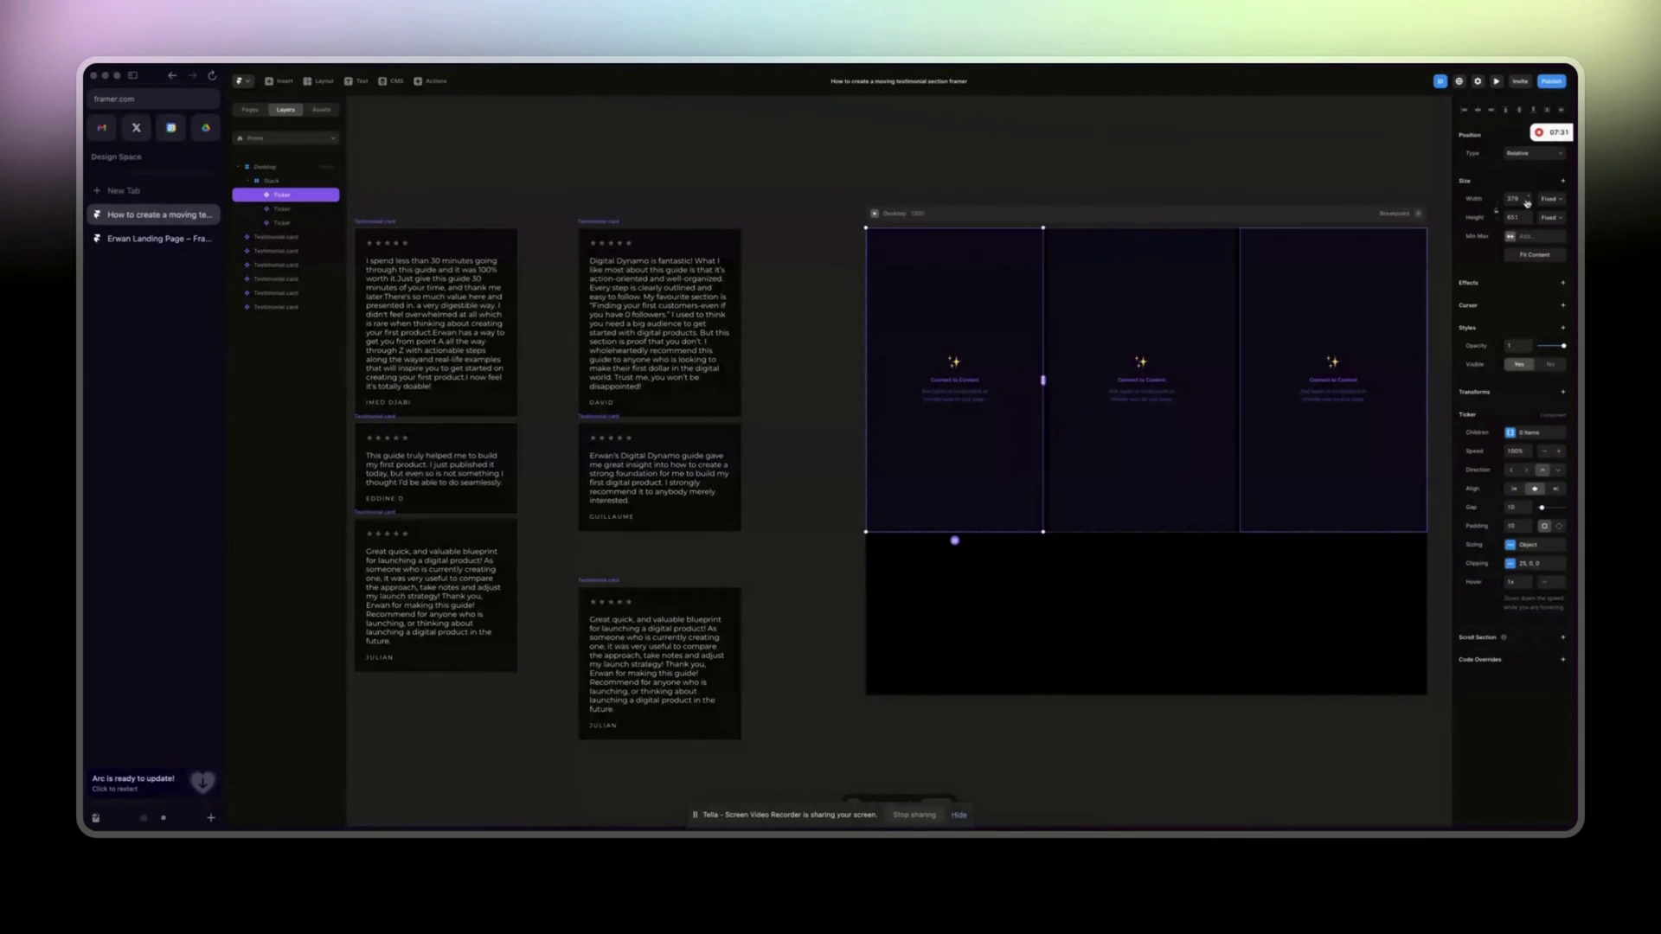
text(380)
key(Return)
Set the third Ticker's width to 380 as well.
key(Tab)
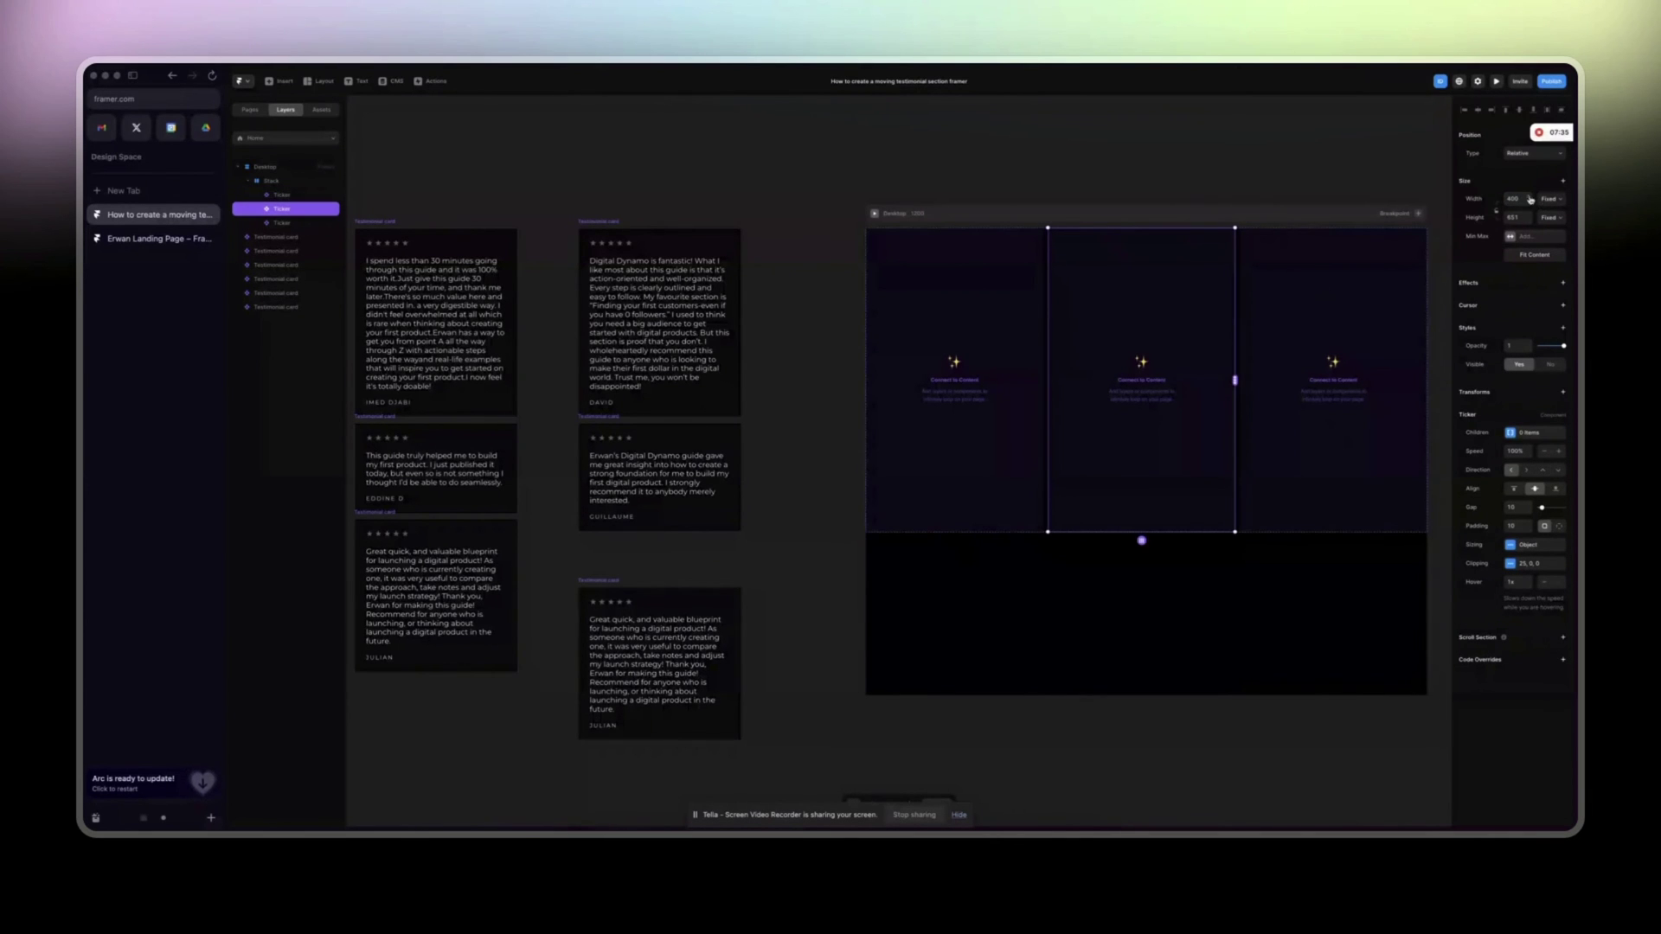
key(Tab)
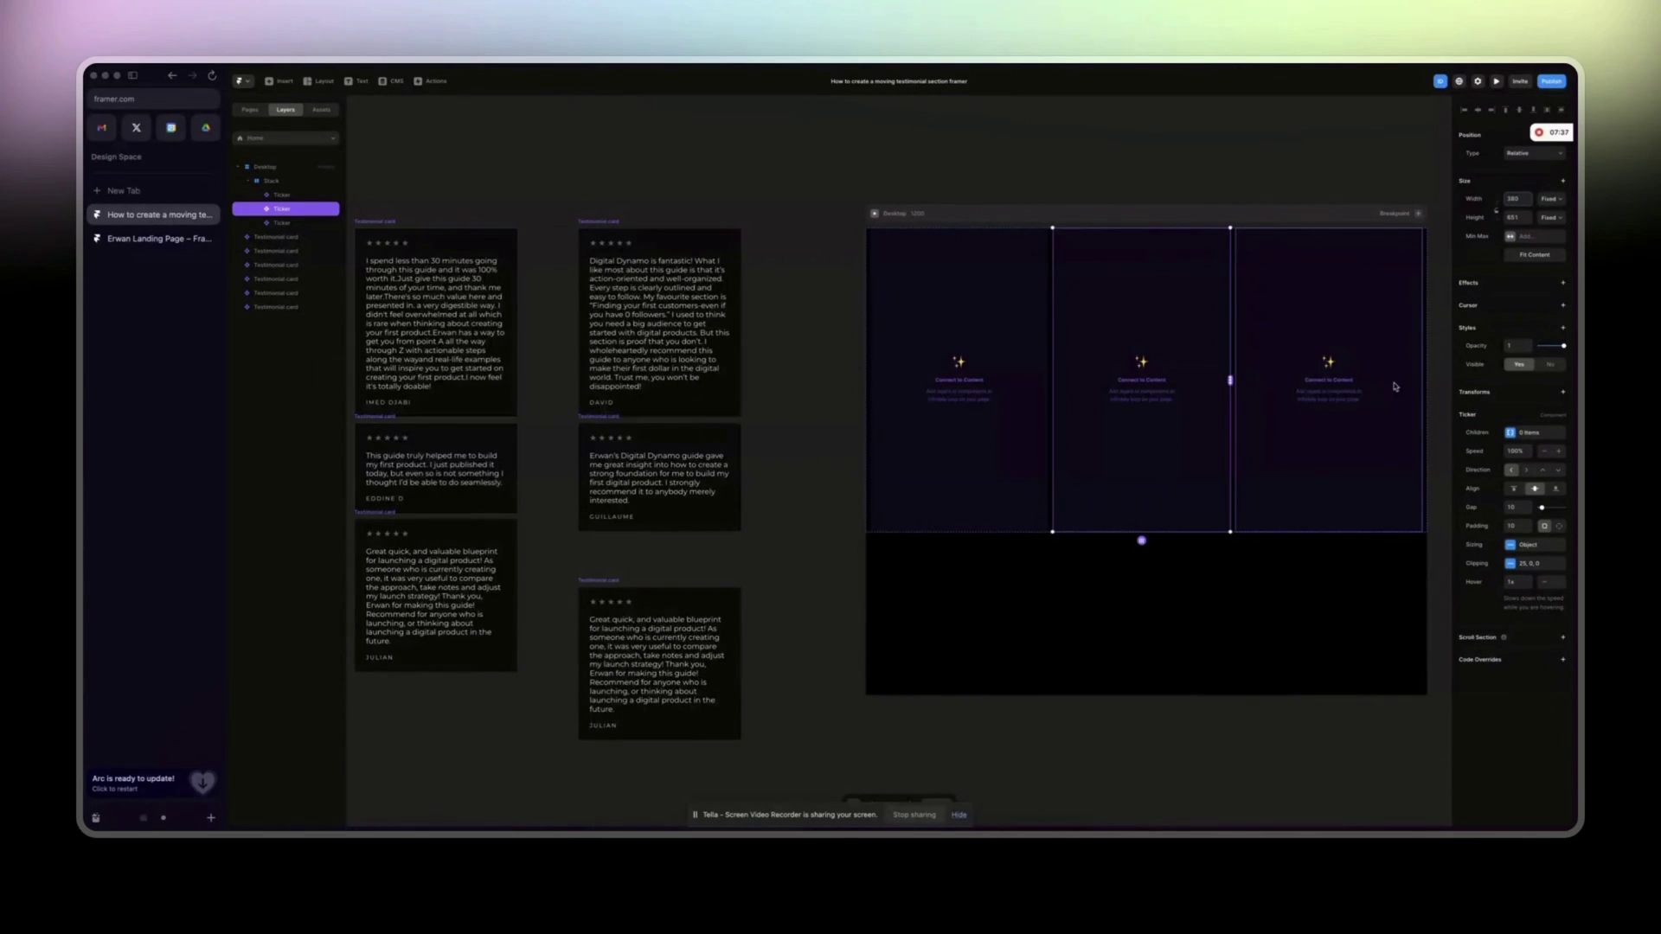
text(380)
key(Return)
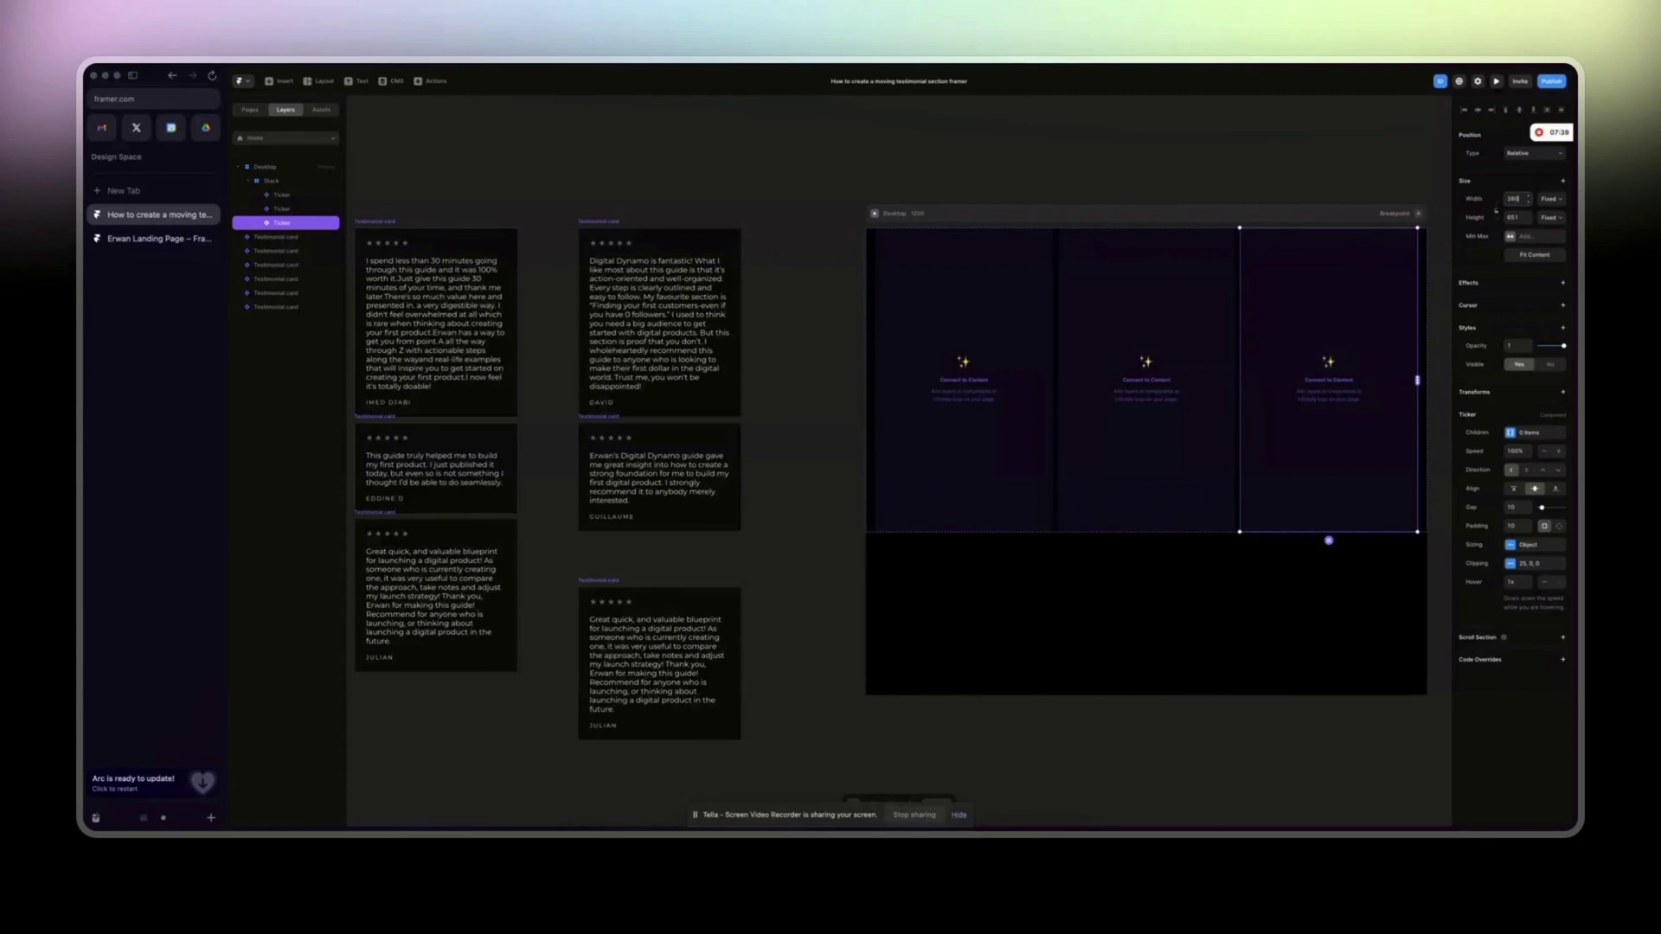
click(937, 326)
Link three testimonial cards into the first Ticker column.
scroll(1049, 378, left, 2)
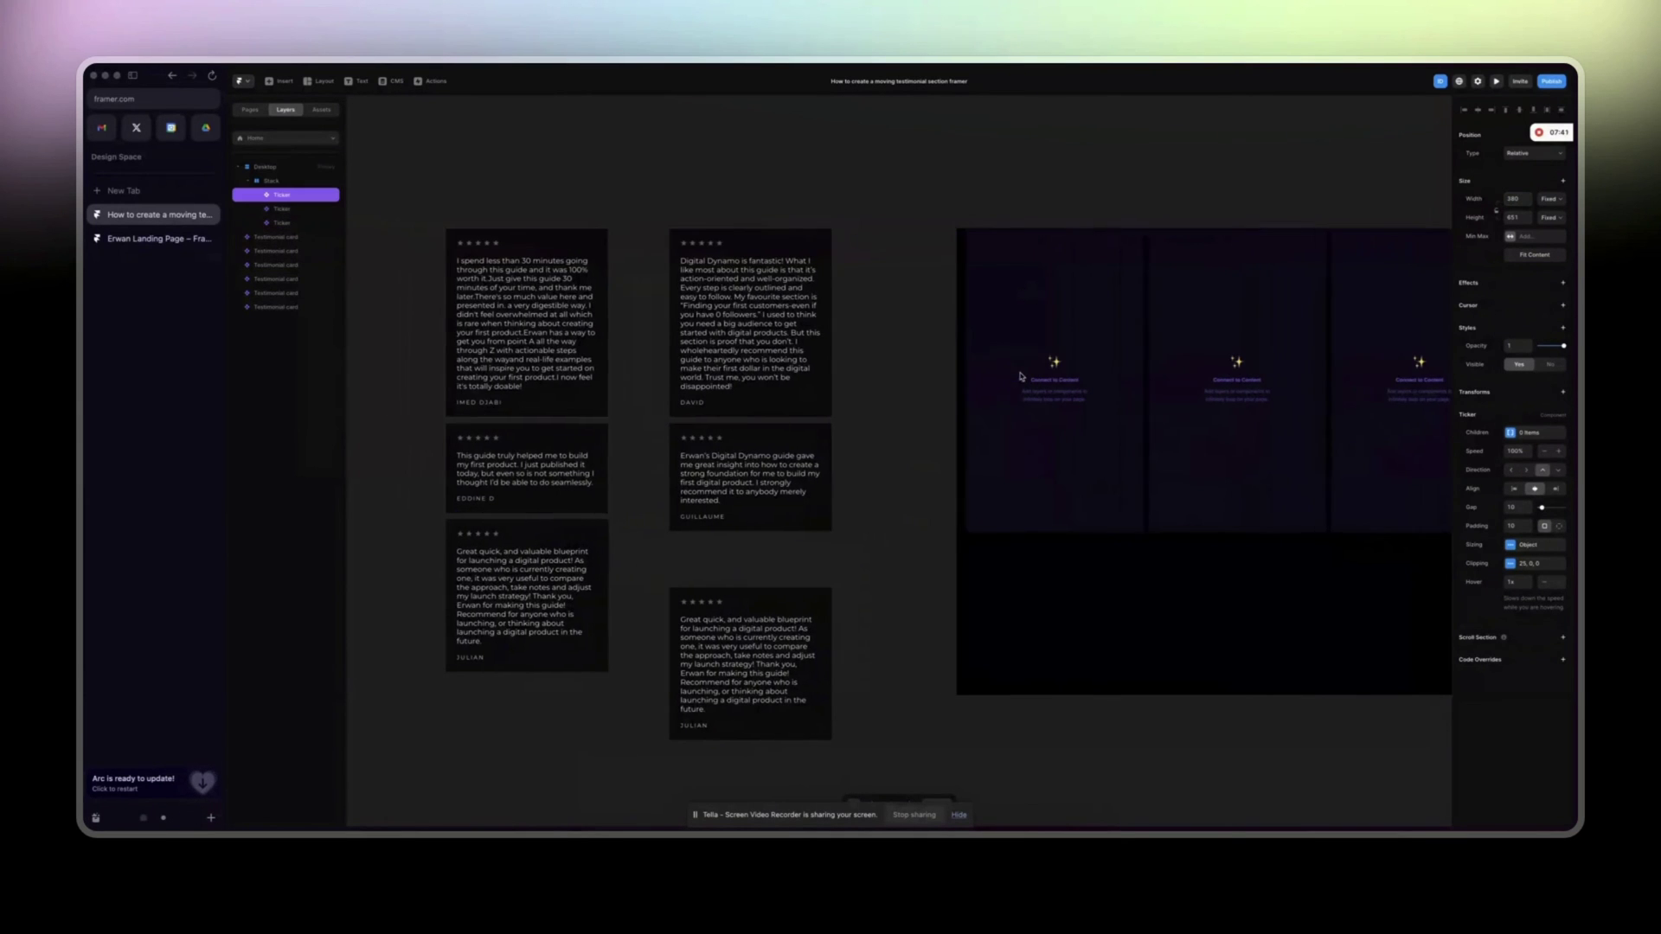
drag(1143, 381, 527, 328)
drag(1143, 381, 495, 469)
drag(1143, 381, 553, 595)
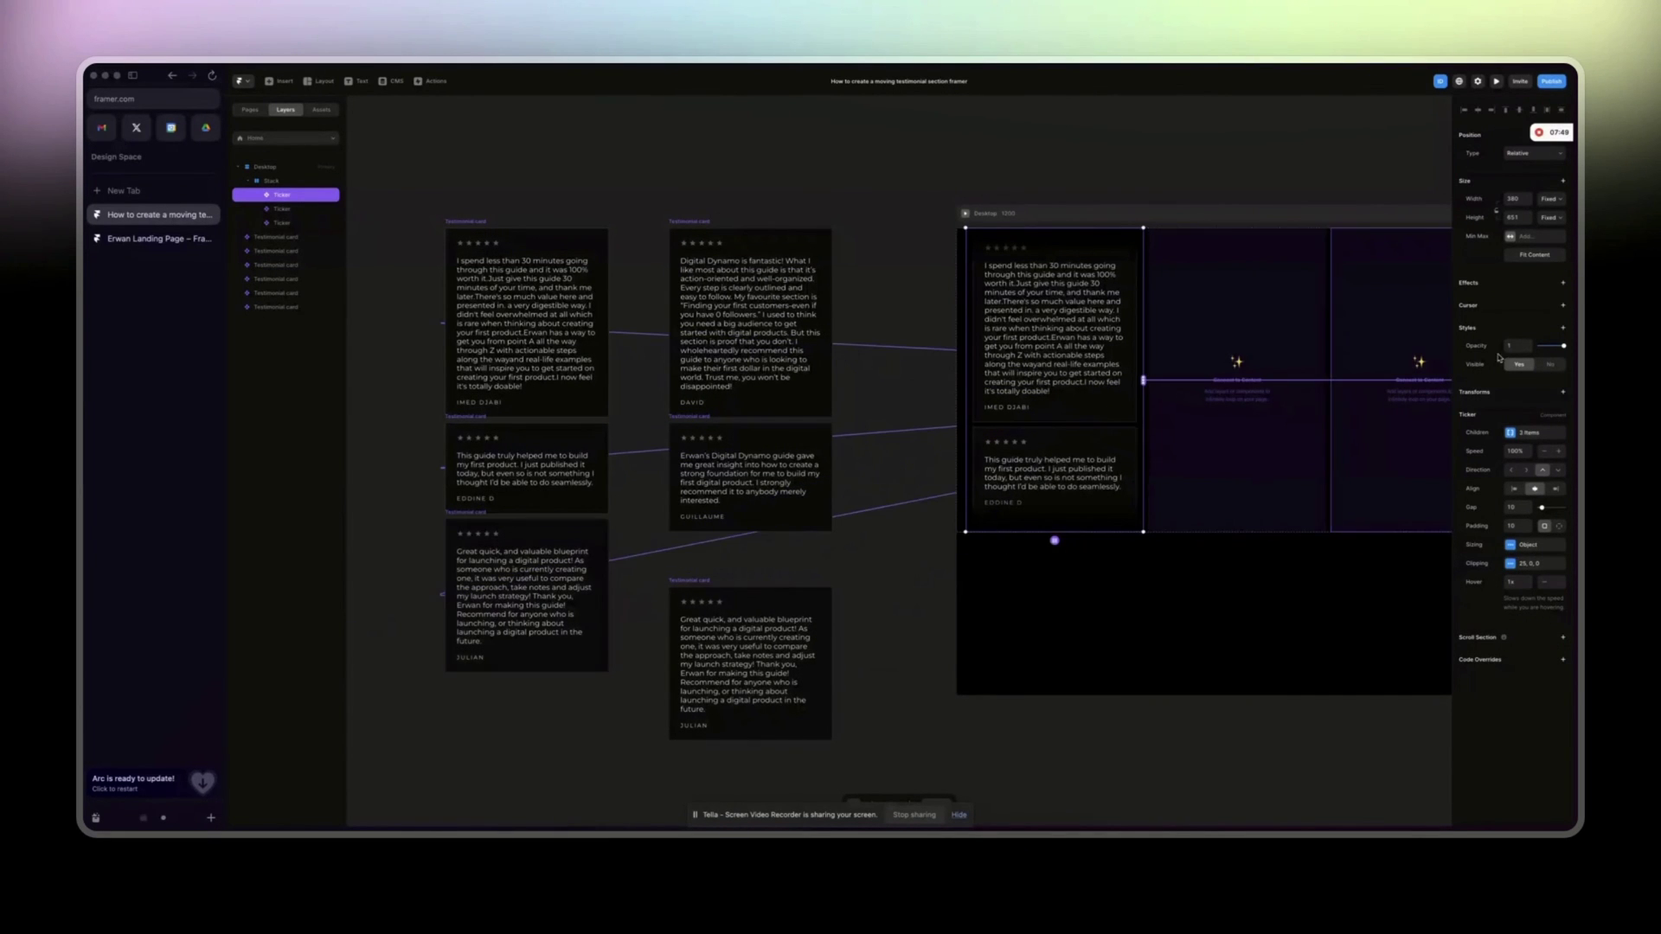
Make the second Ticker scroll down and link three testimonial cards into it.
click(1275, 467)
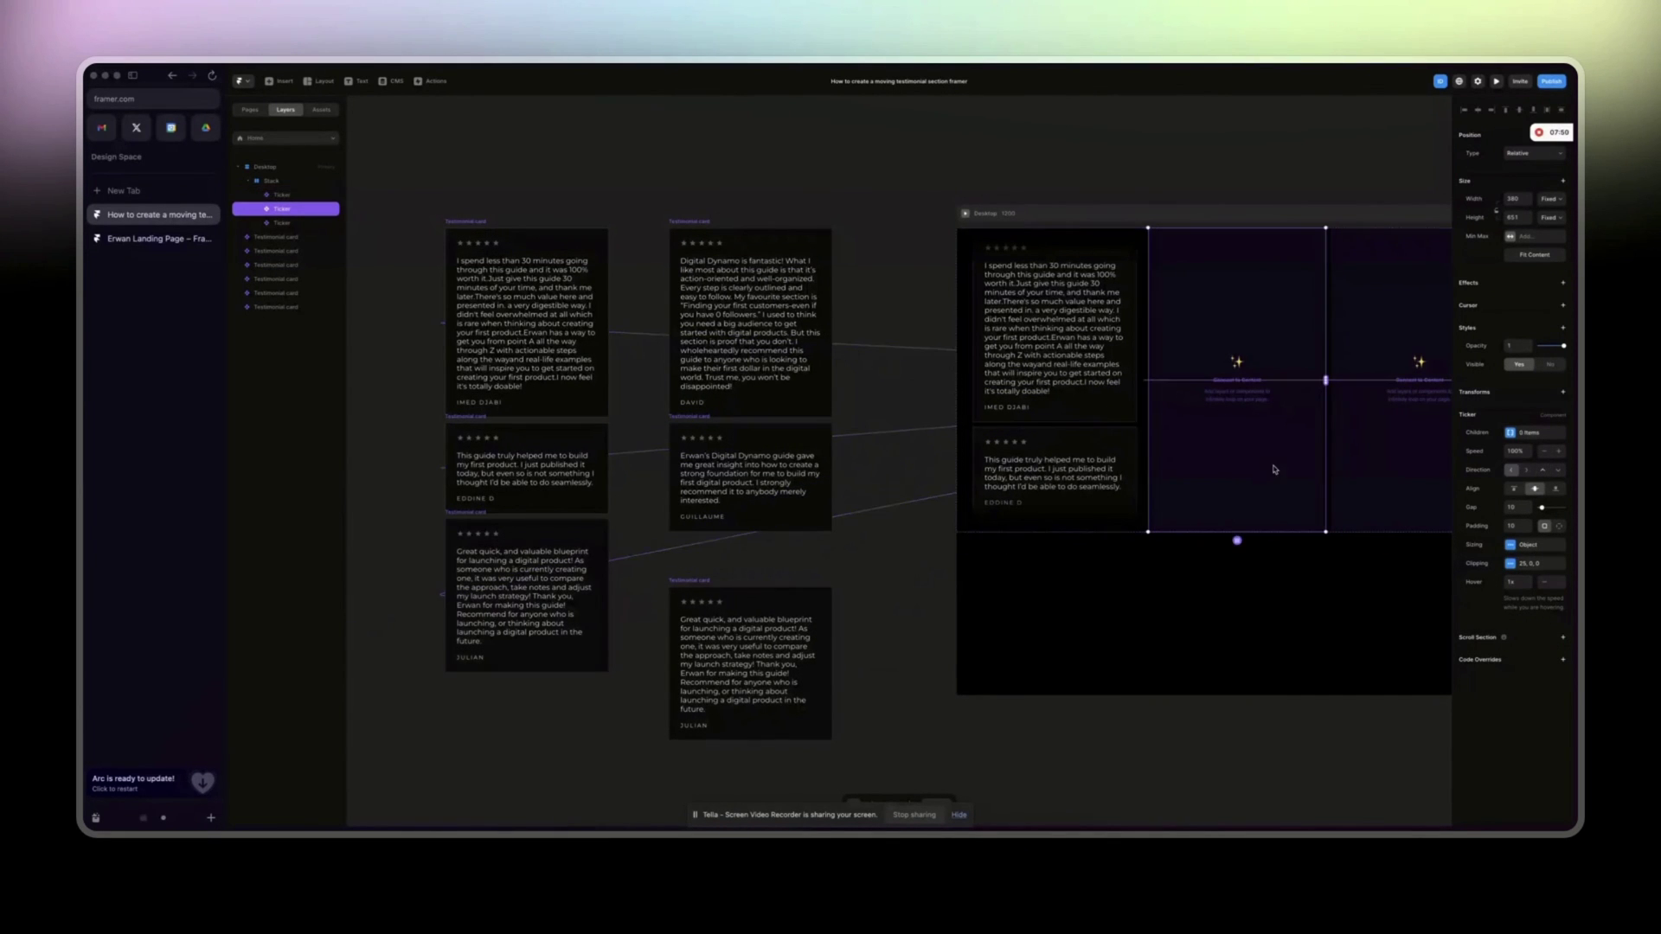
click(1559, 473)
drag(1327, 382, 744, 318)
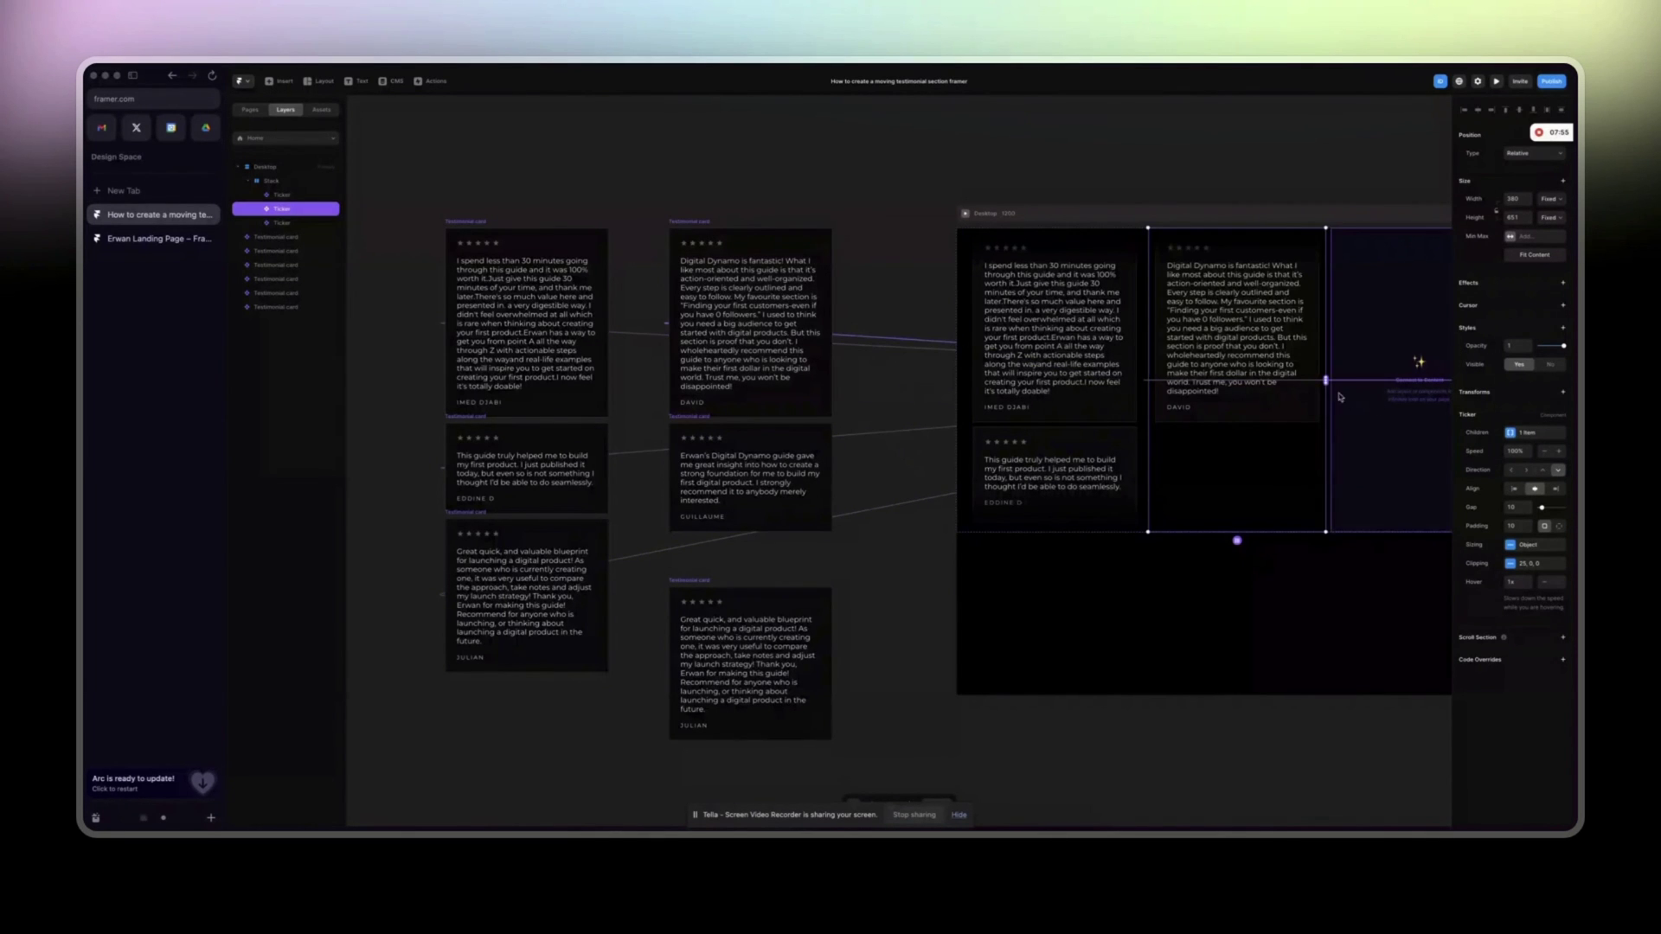
drag(1327, 381, 711, 657)
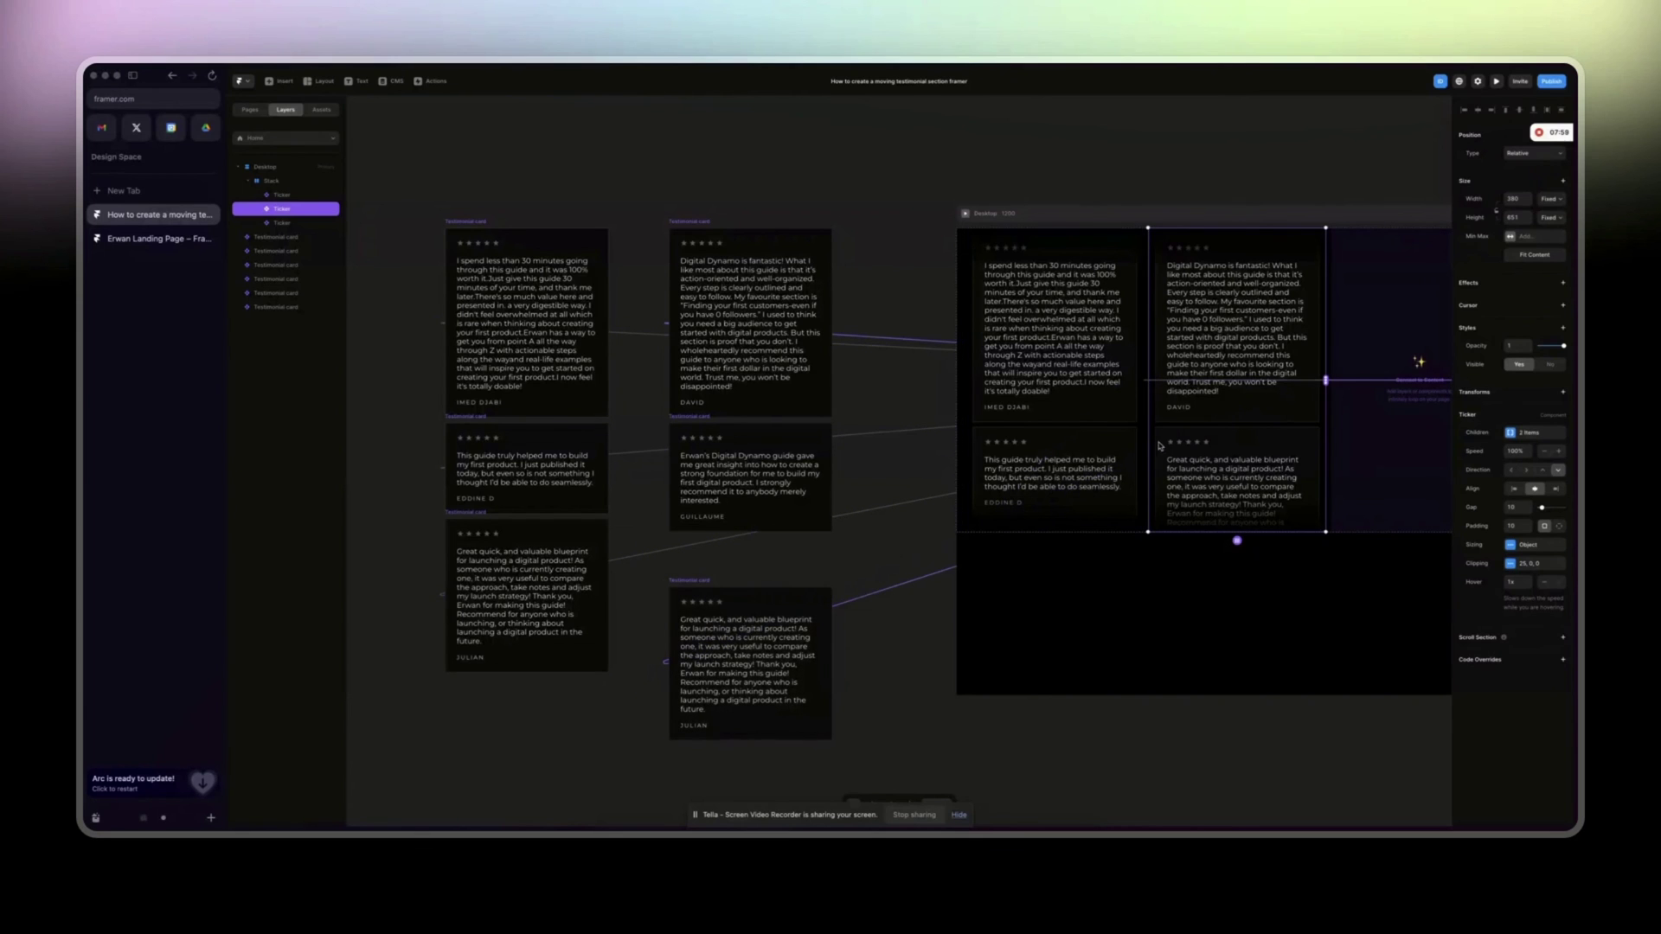
drag(1327, 380, 834, 523)
Make the third Ticker scroll up and link three testimonial cards into it.
scroll(834, 522, right, 5)
click(1297, 412)
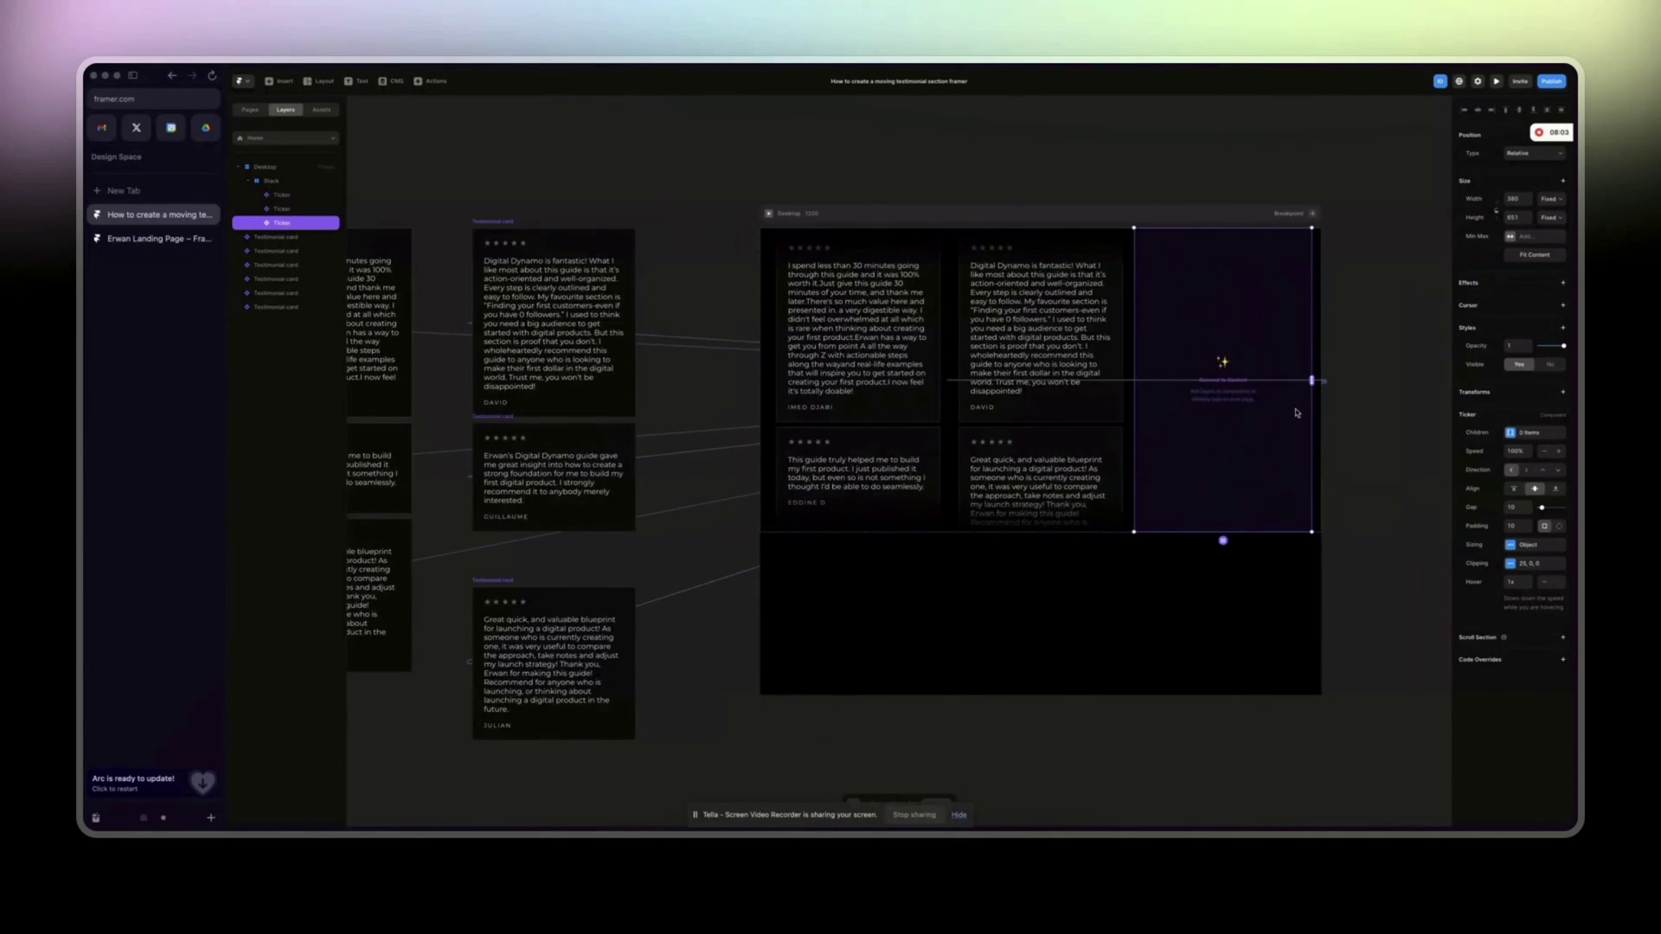
click(1544, 472)
drag(1311, 383, 571, 504)
scroll(828, 500, down, 5)
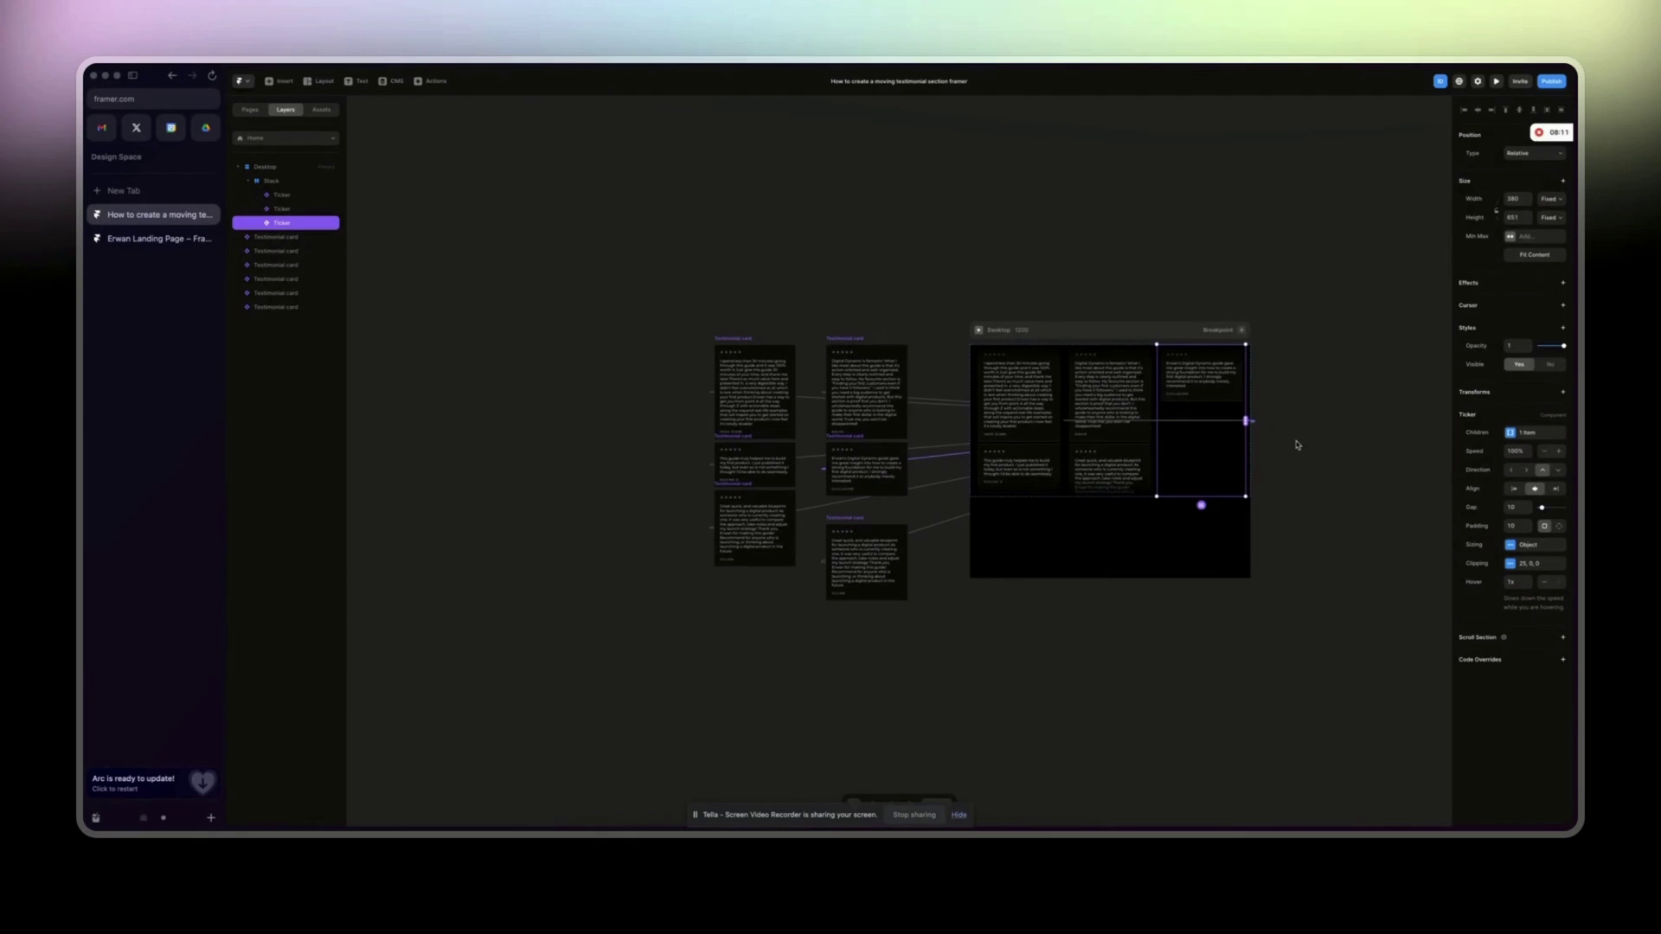
drag(1245, 420, 728, 471)
drag(1246, 420, 757, 530)
Preview the page to watch the three columns scroll.
click(1282, 445)
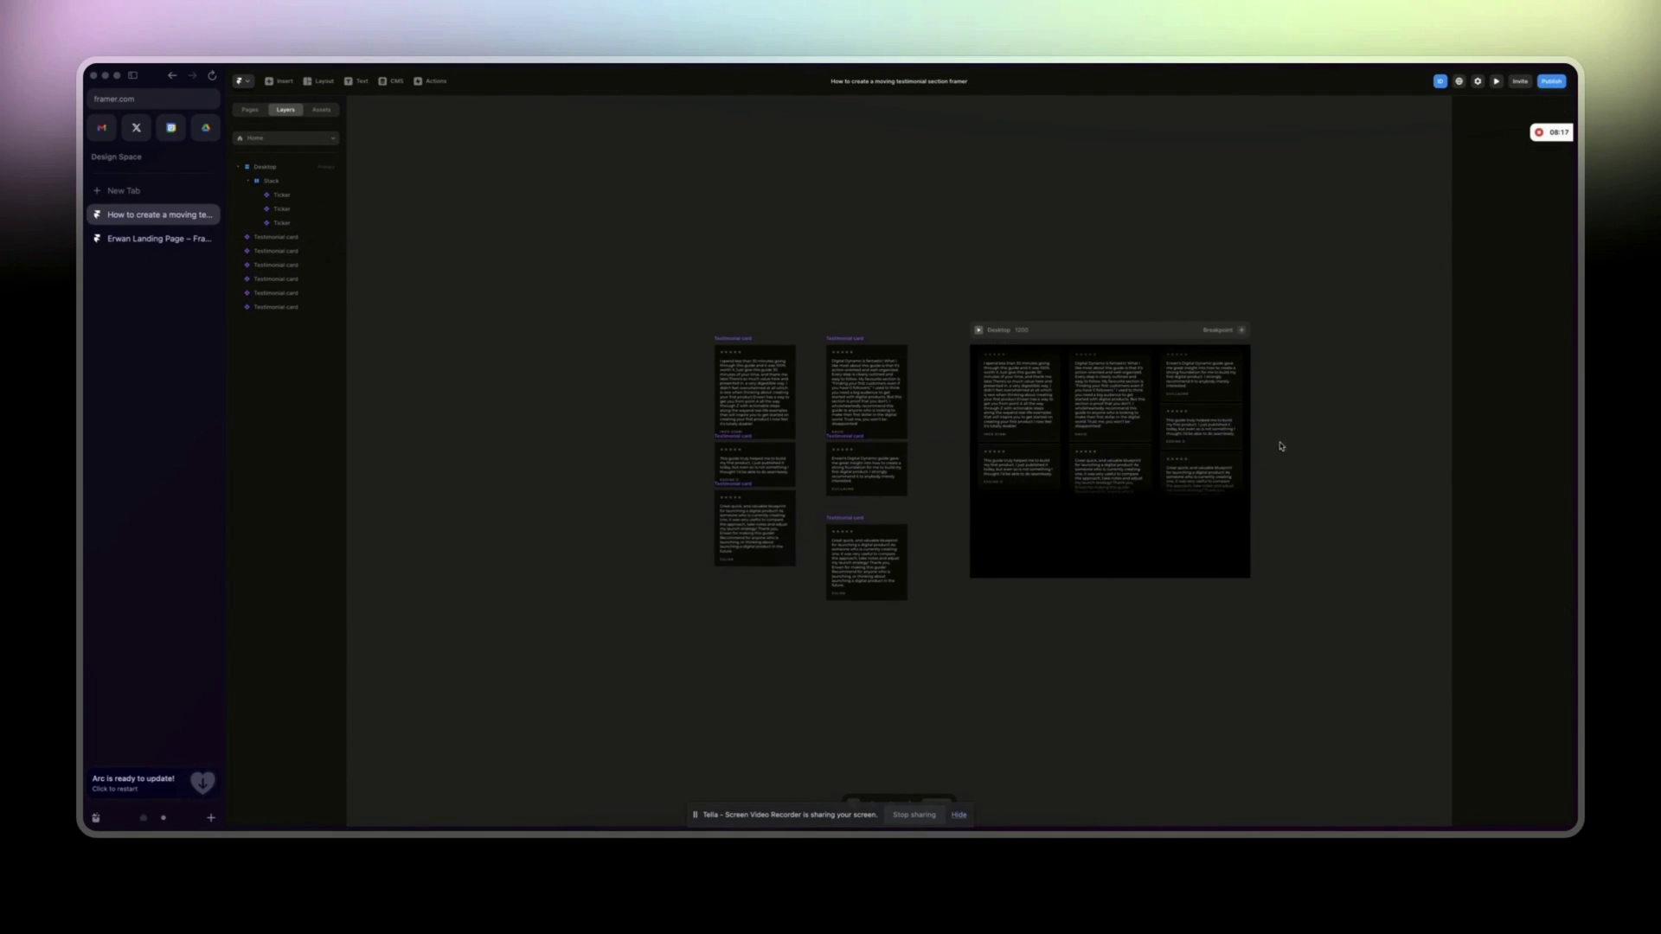
click(977, 330)
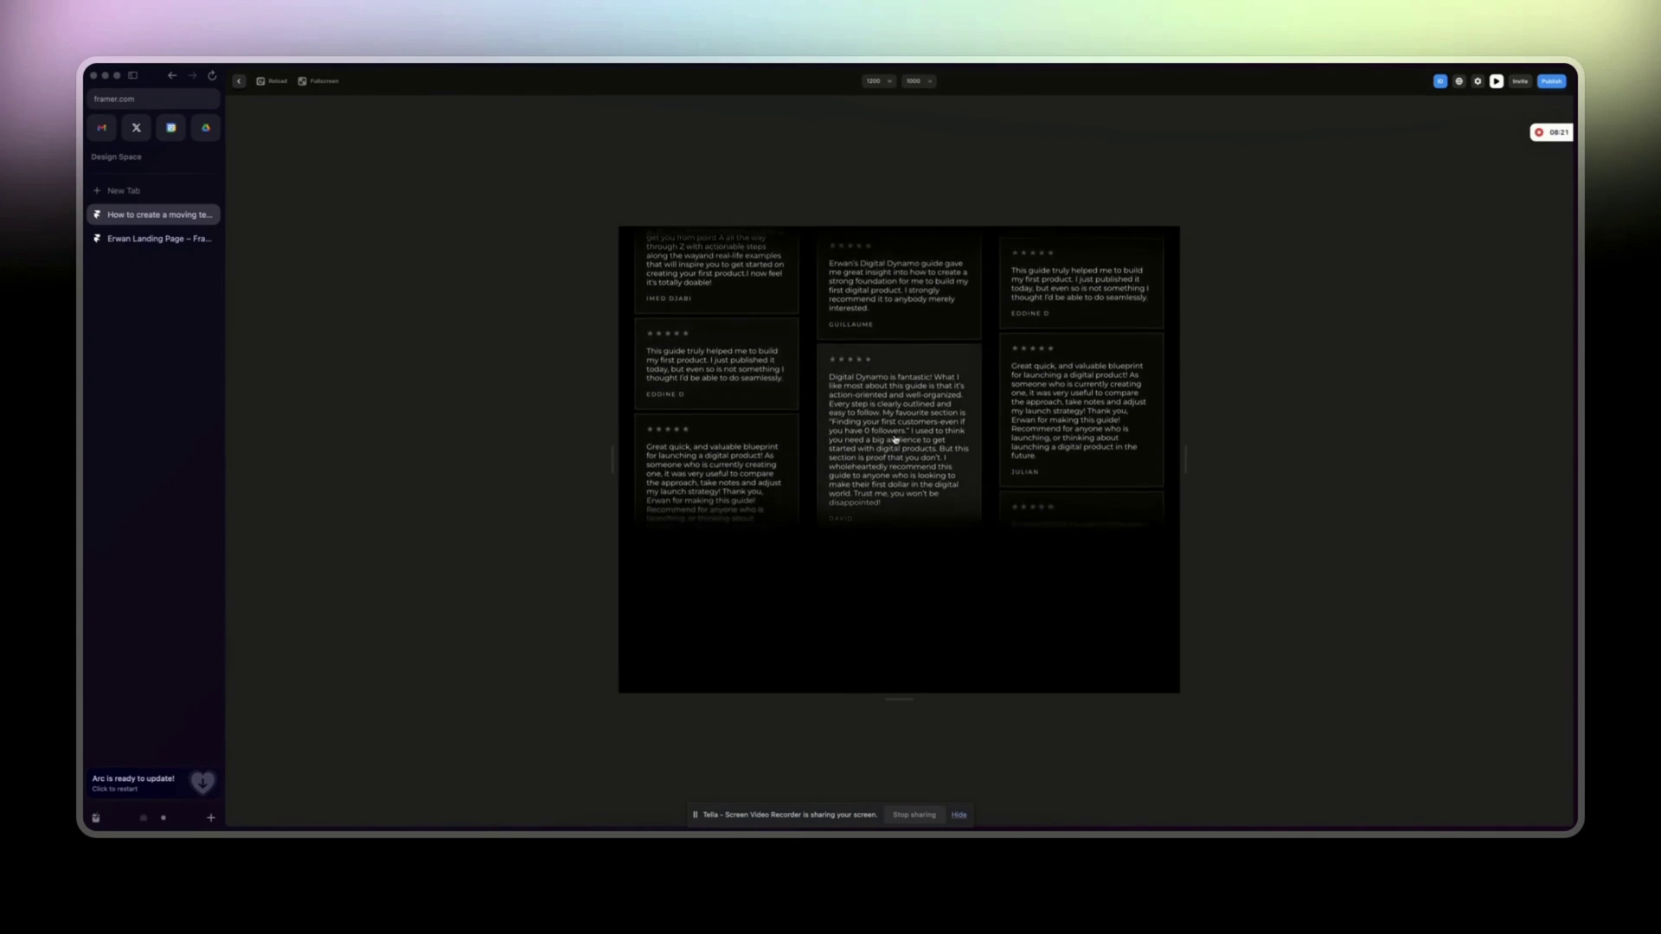
click(240, 82)
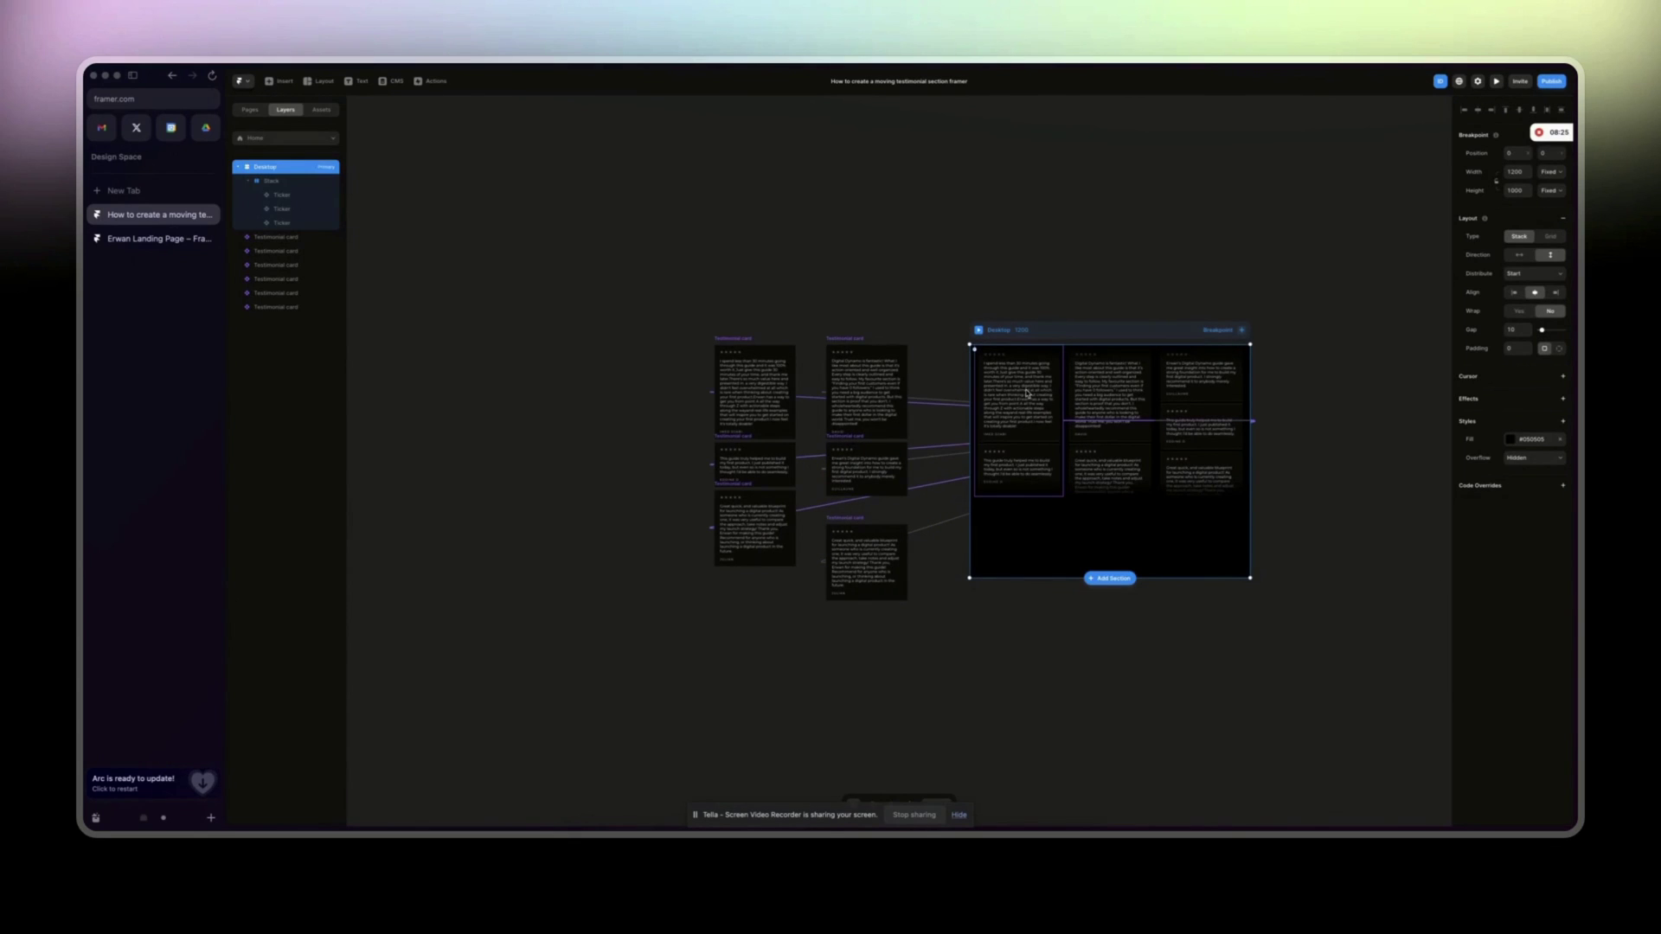
Set the first Ticker's speed to 80 and preview the scrolling.
click(1026, 394)
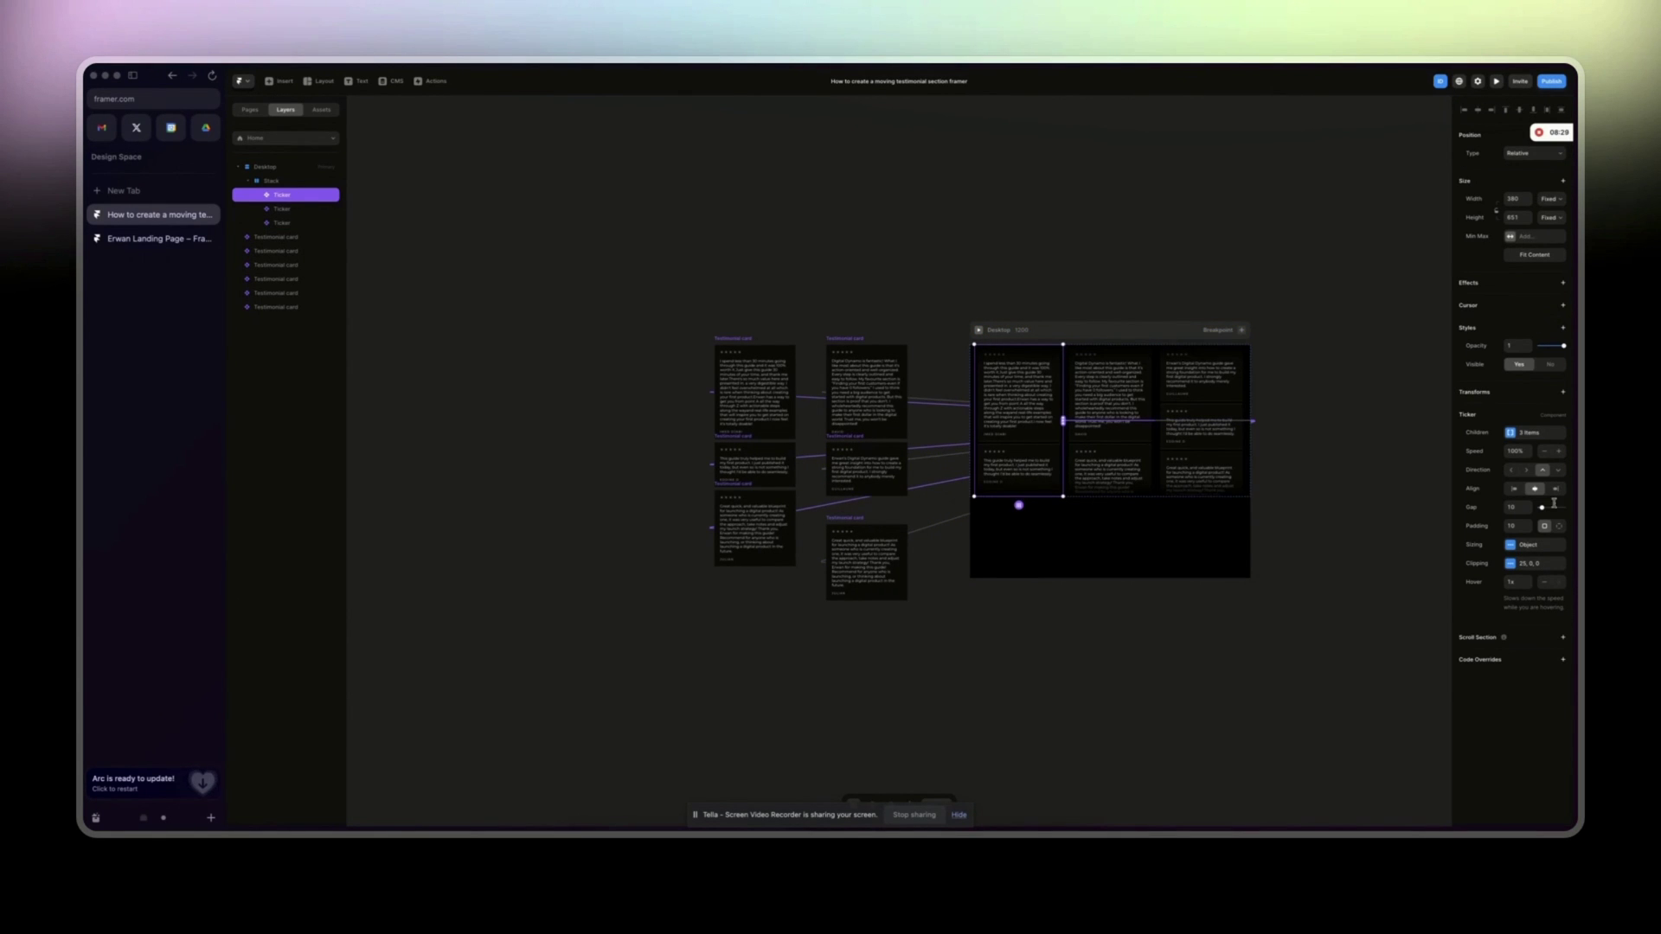
click(1511, 547)
click(1511, 564)
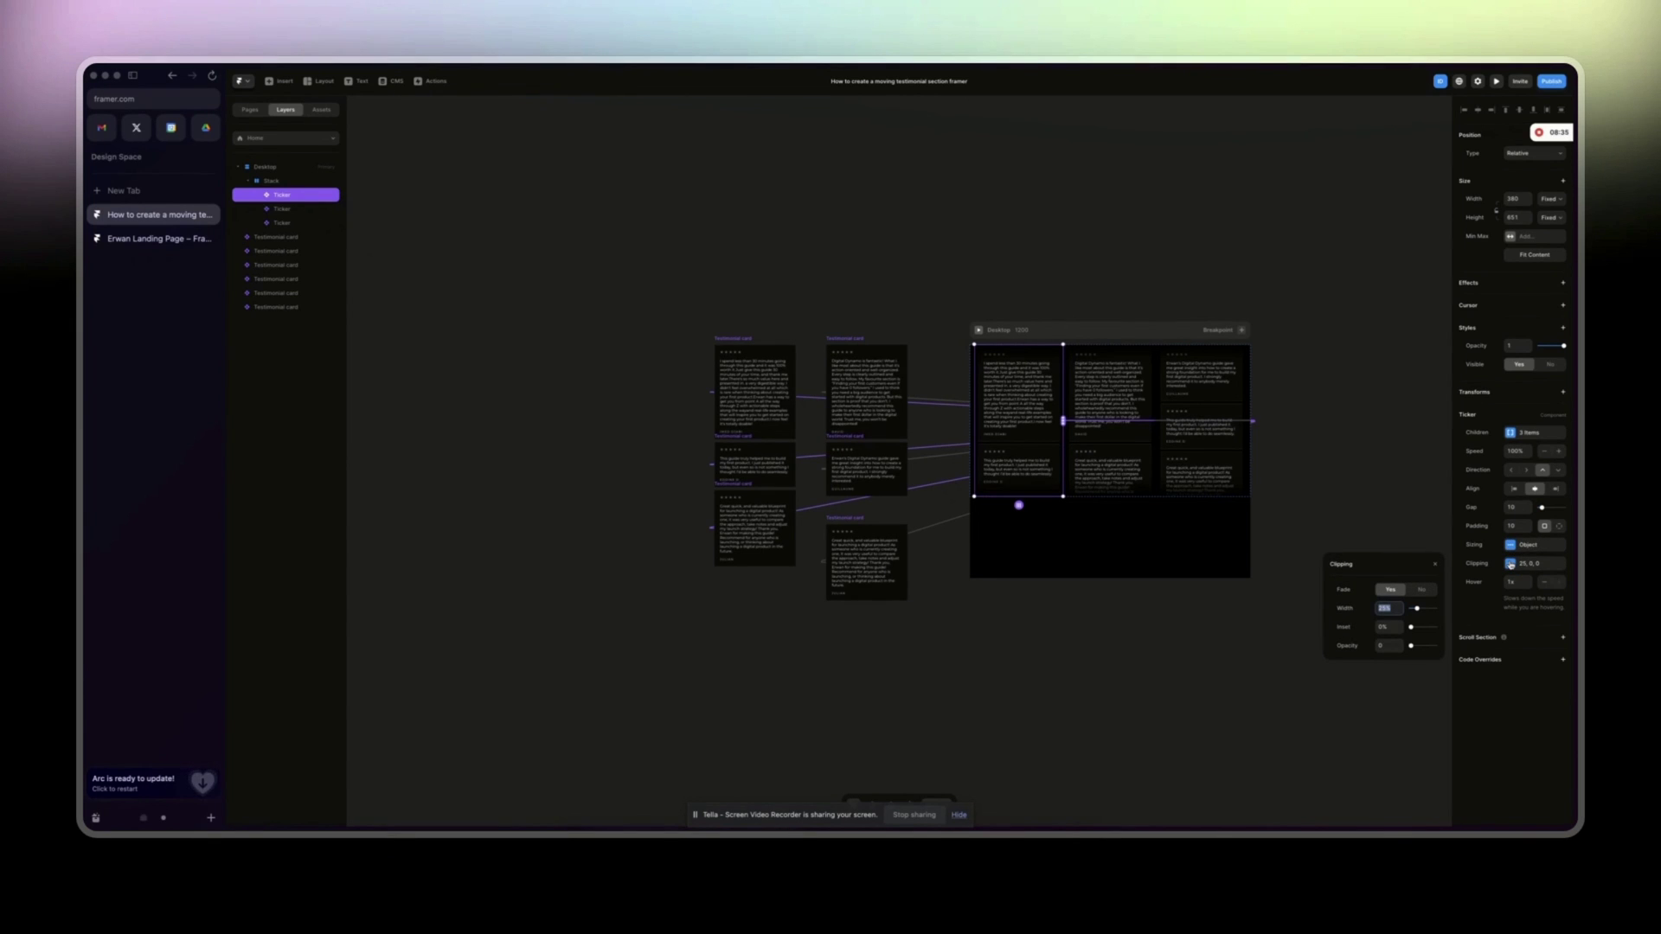
click(1517, 502)
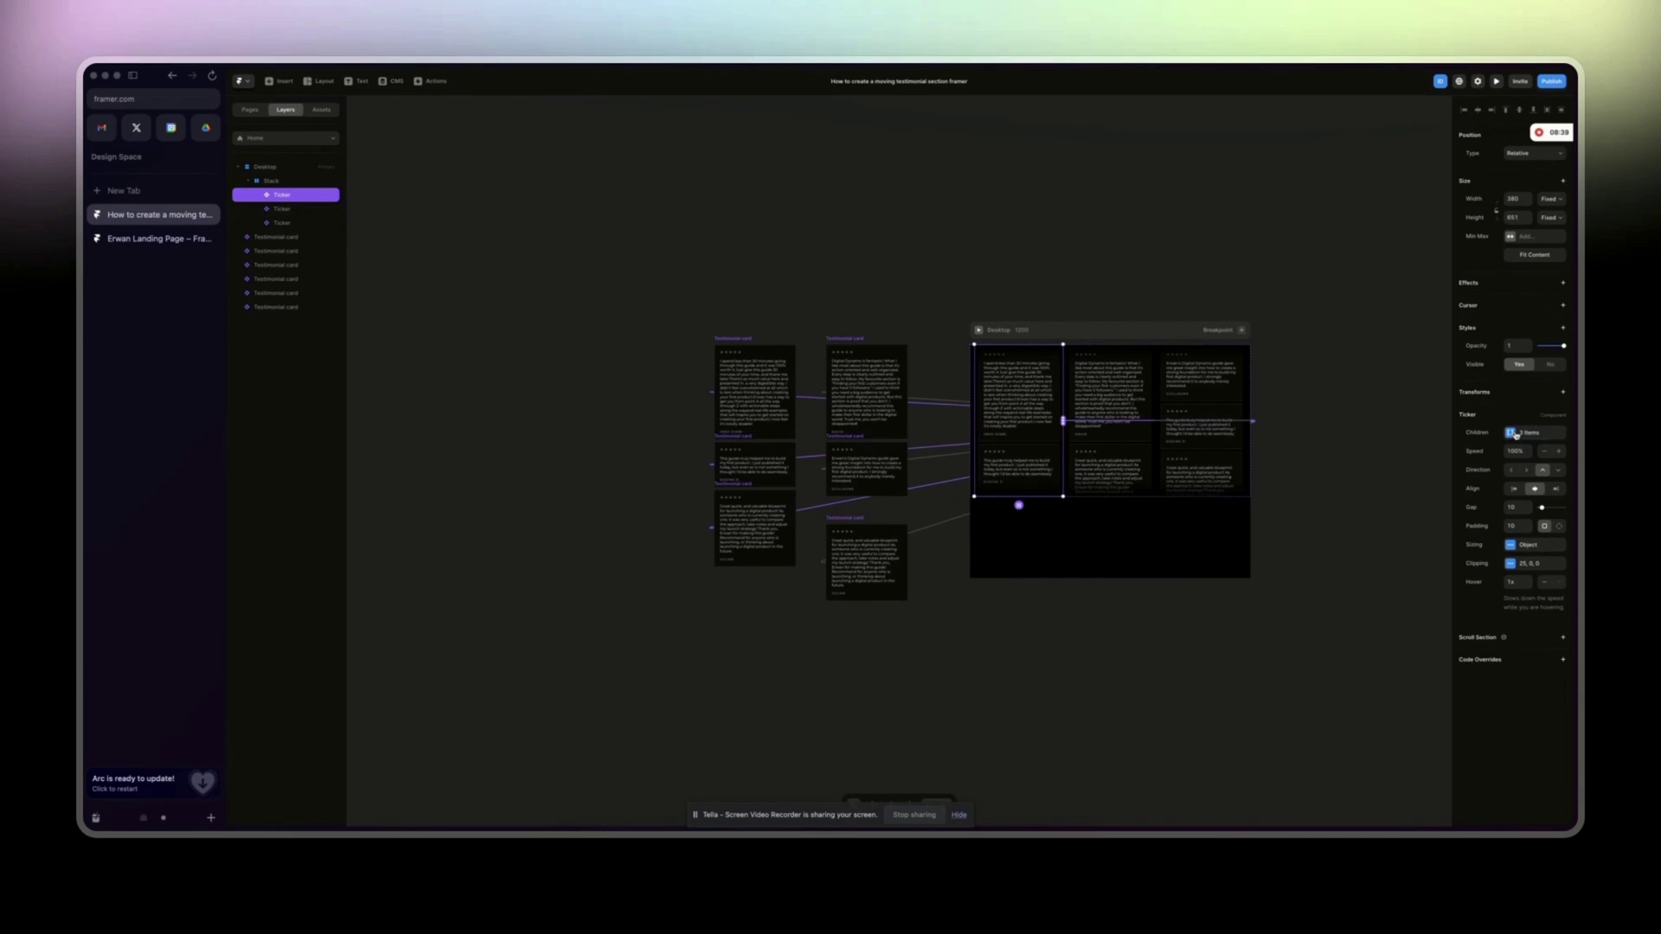
click(1515, 434)
click(1515, 435)
text(80)
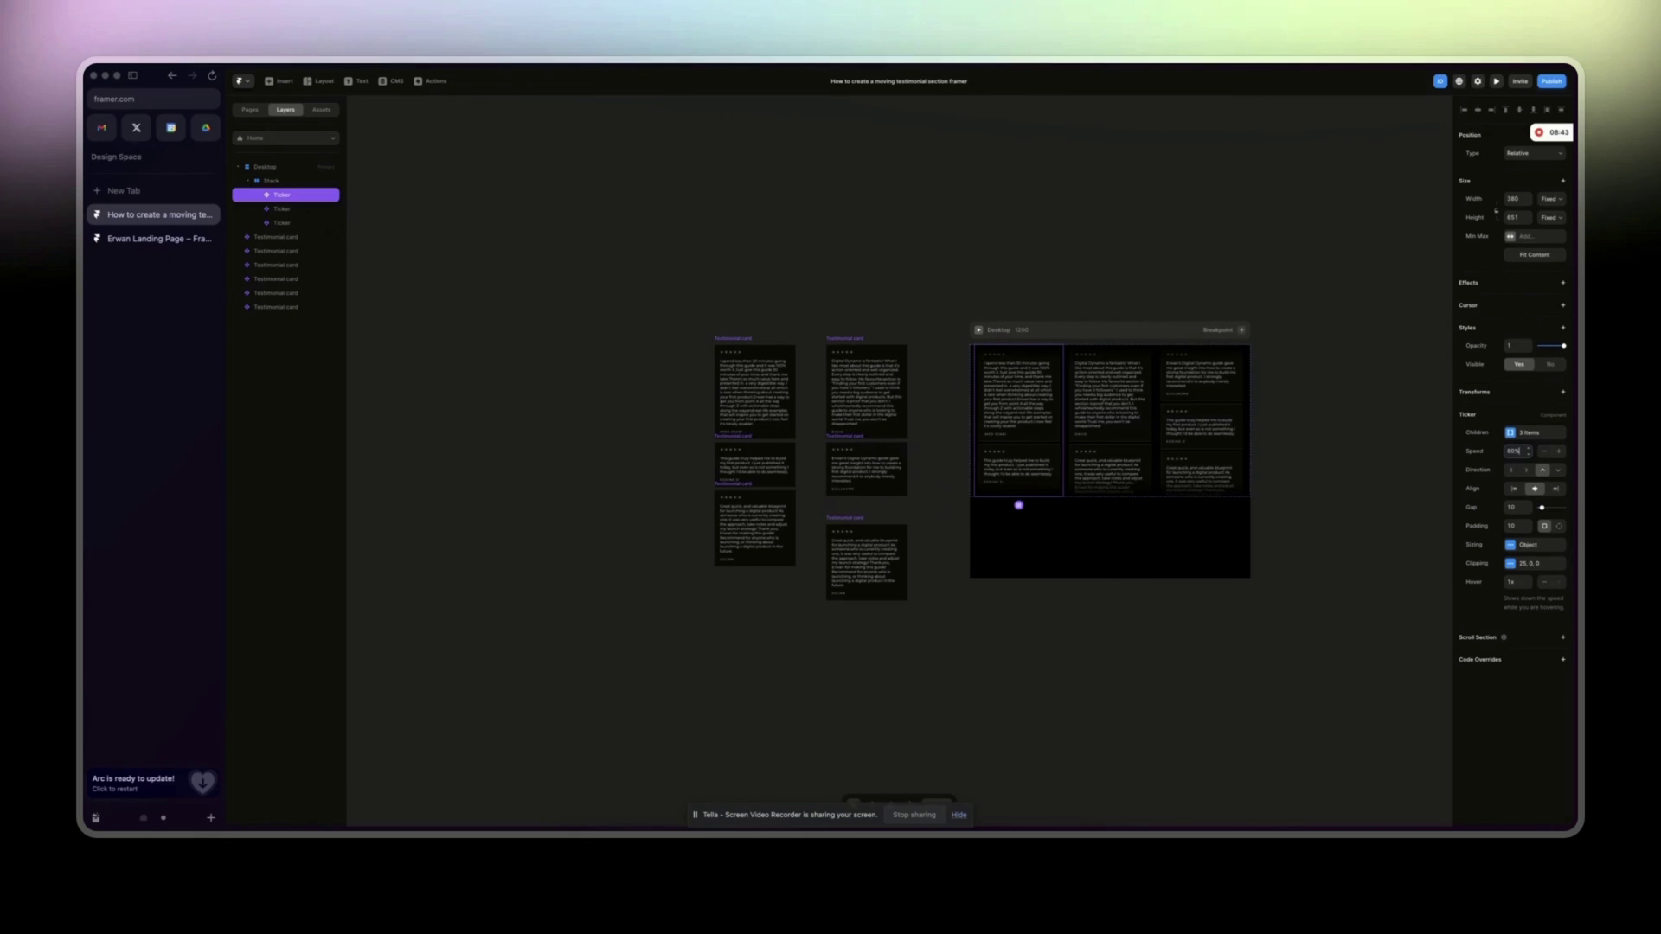
click(980, 330)
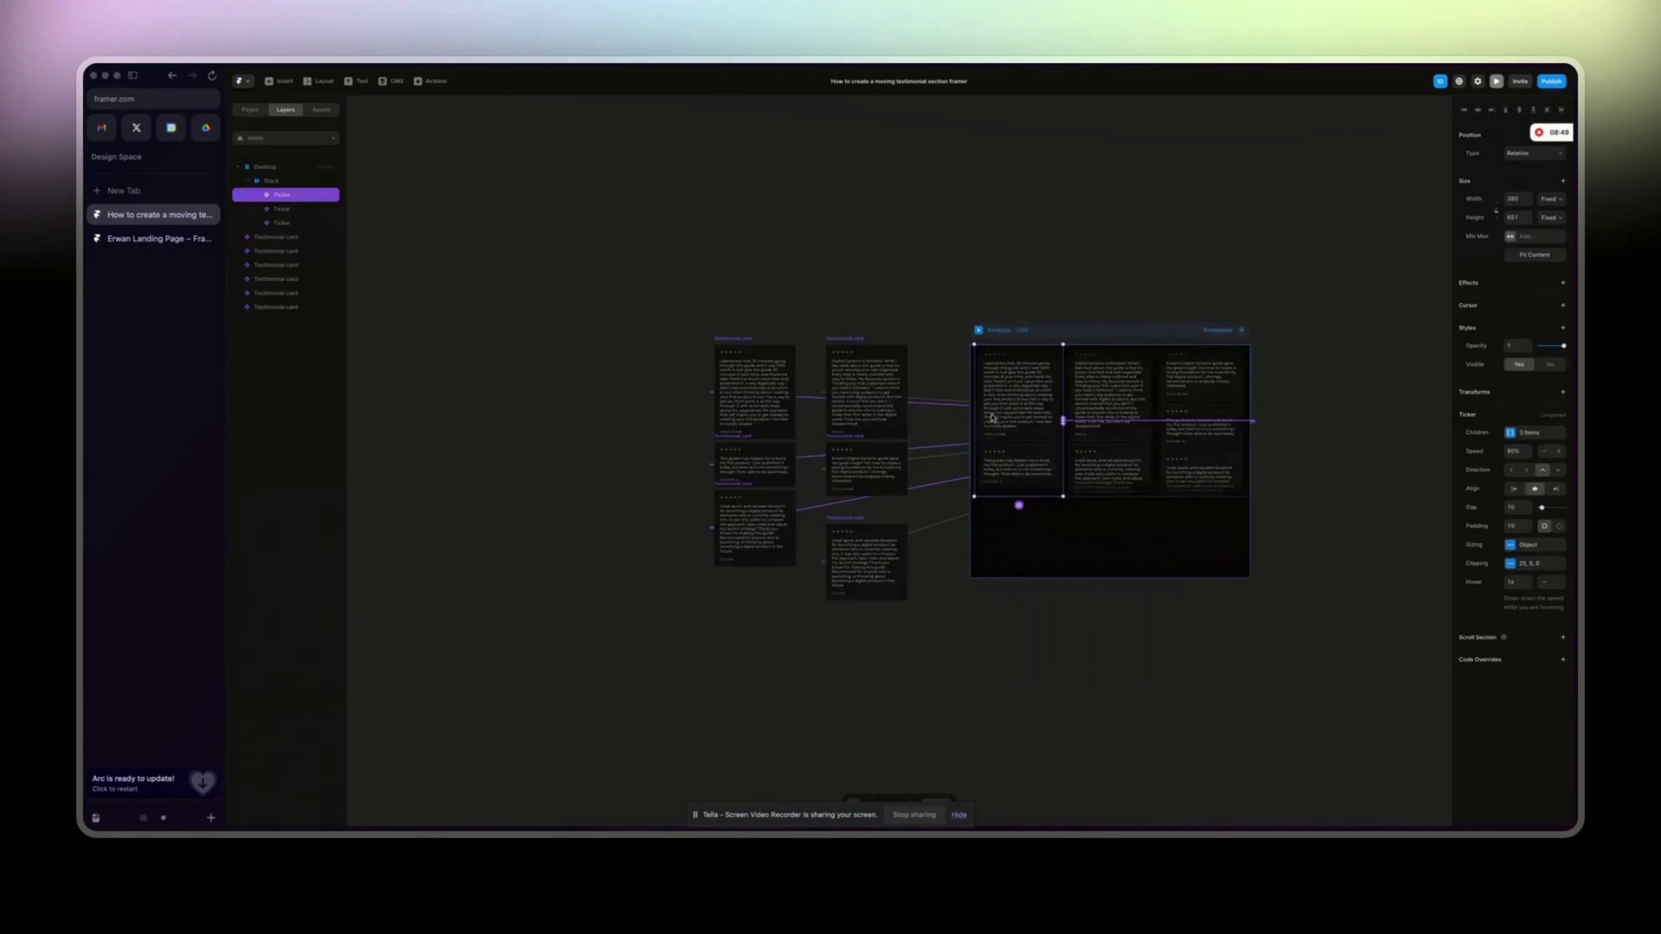
click(238, 81)
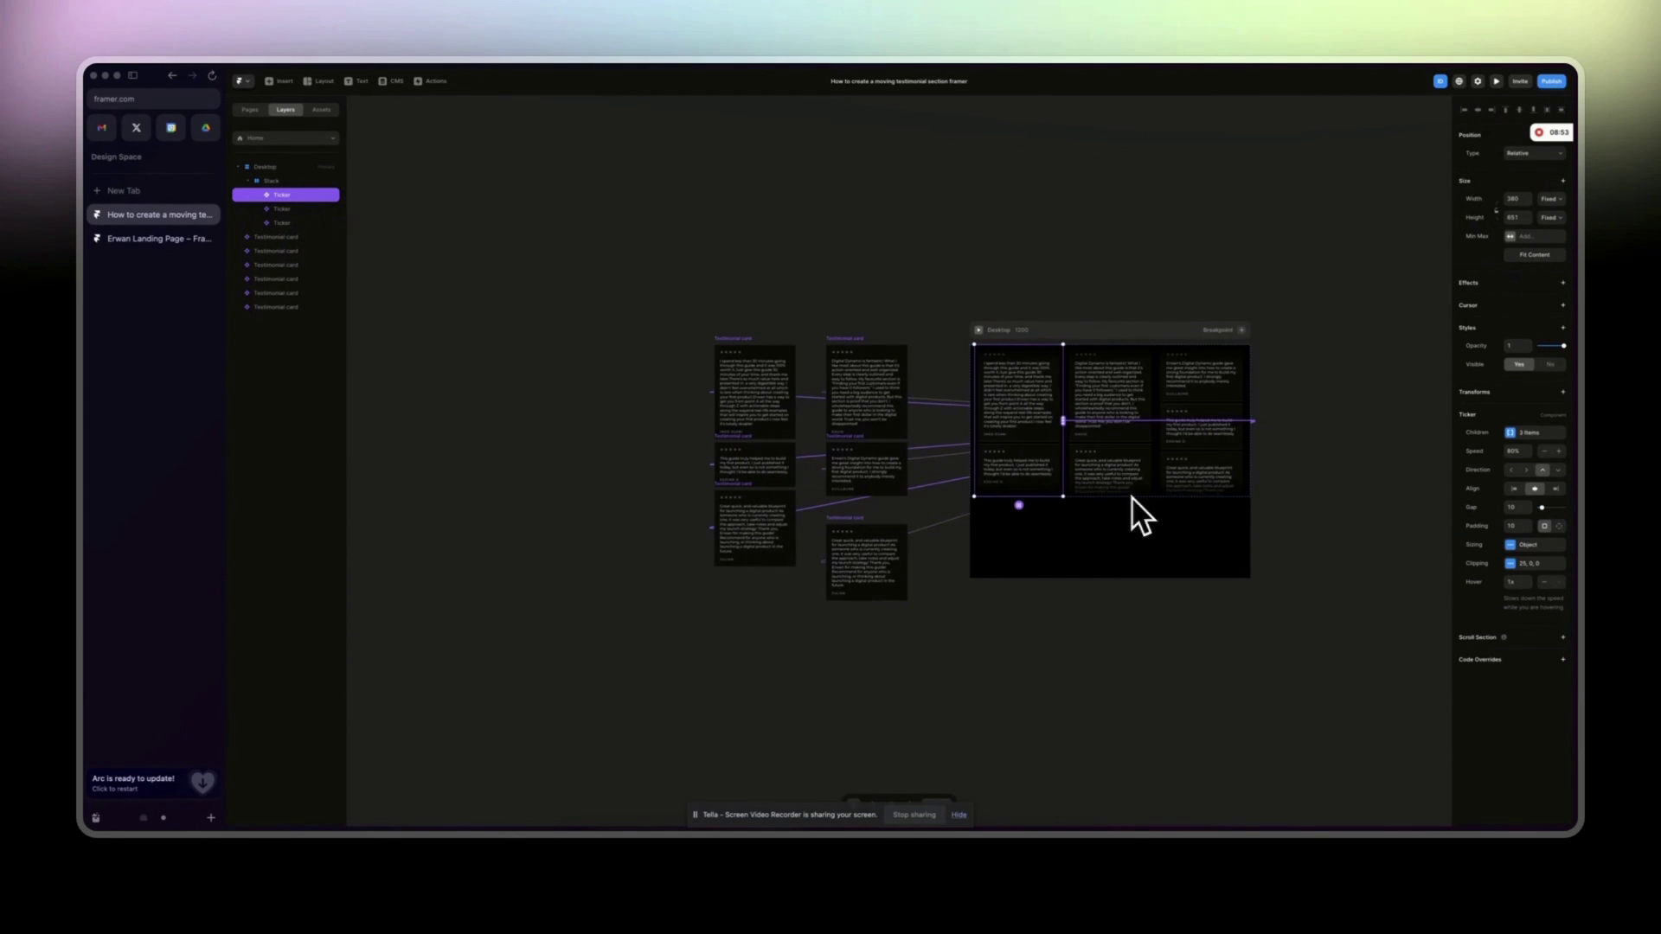
Set the hover speed to 0.8x on the first and third Tickers.
click(1528, 586)
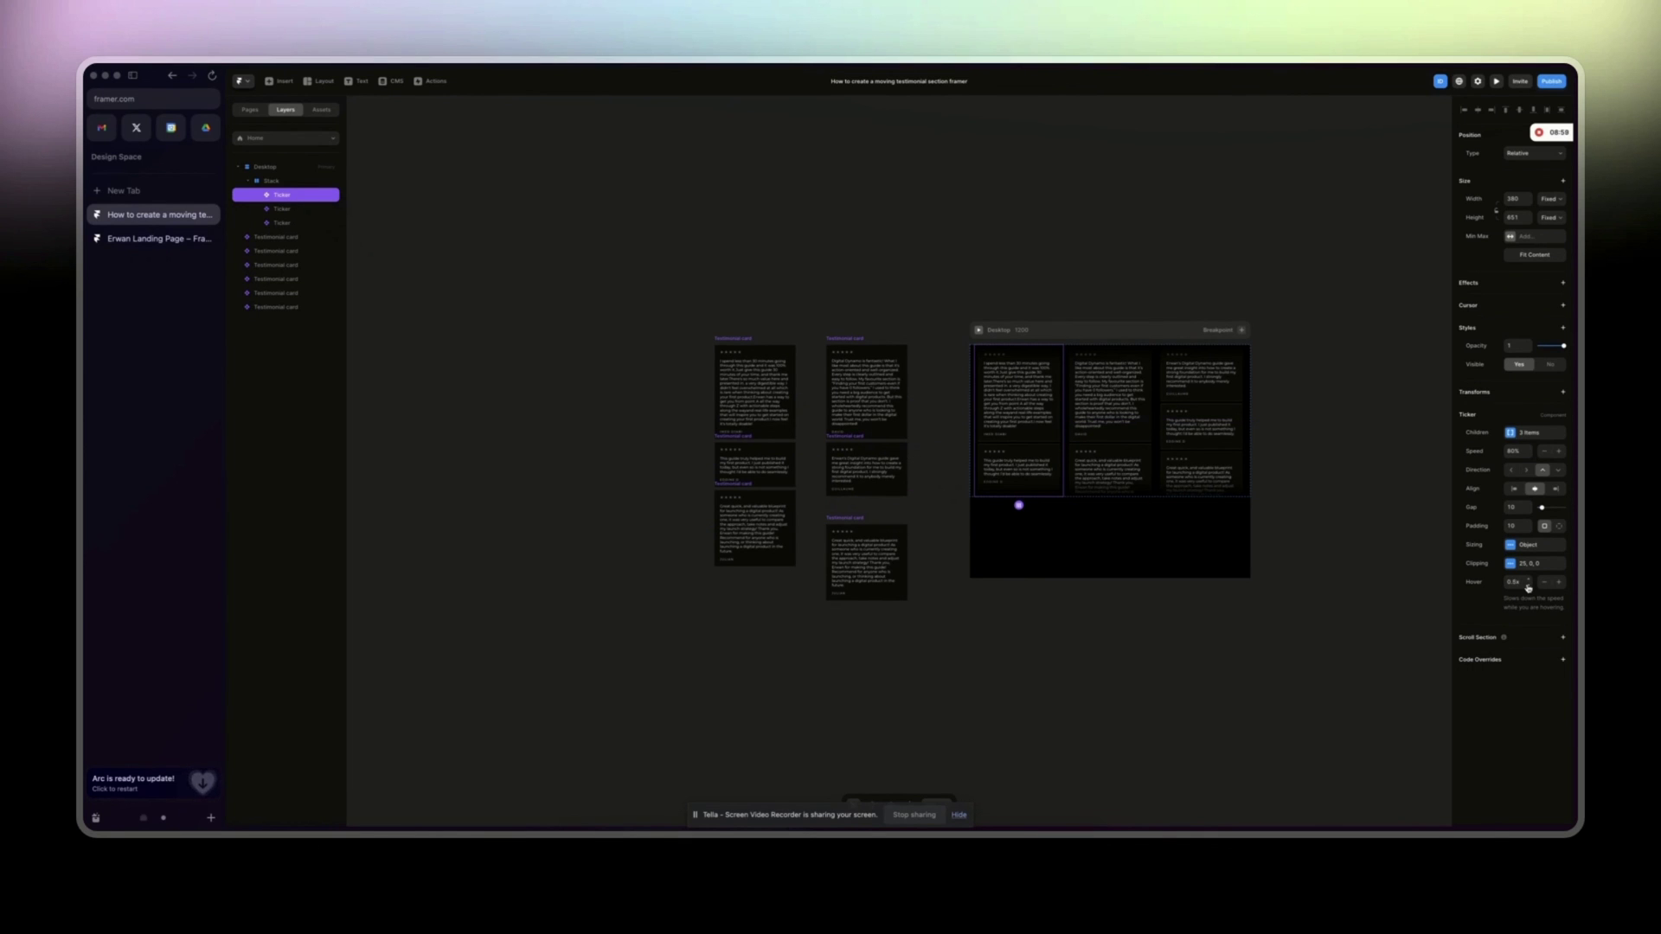
click(1111, 420)
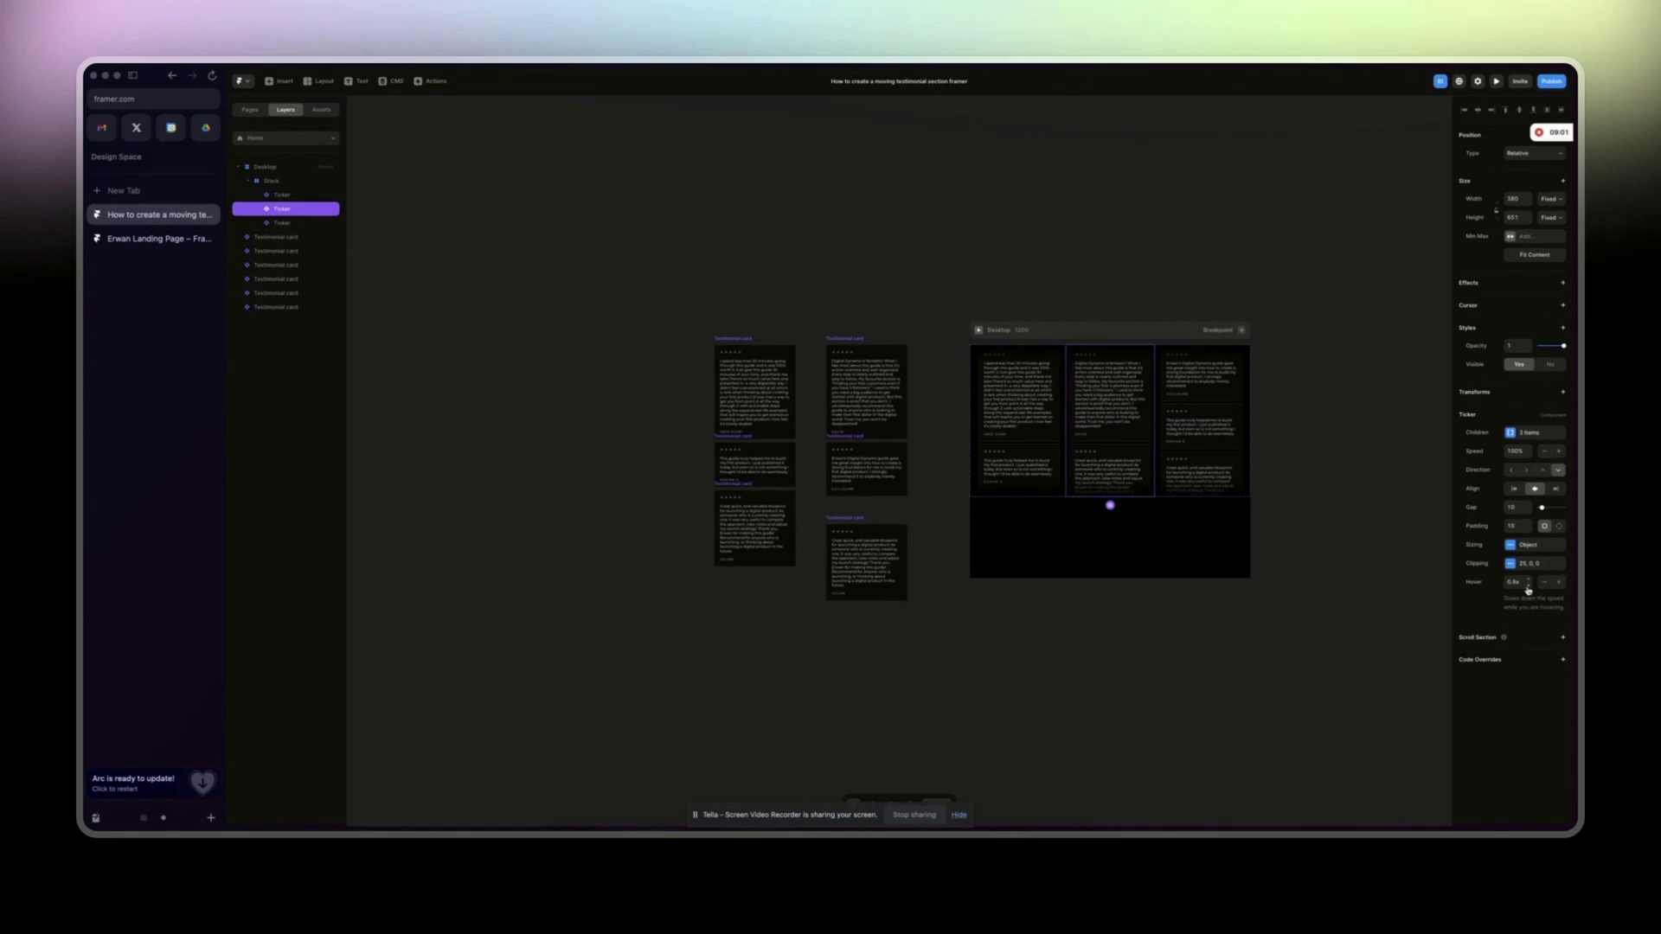
click(1216, 481)
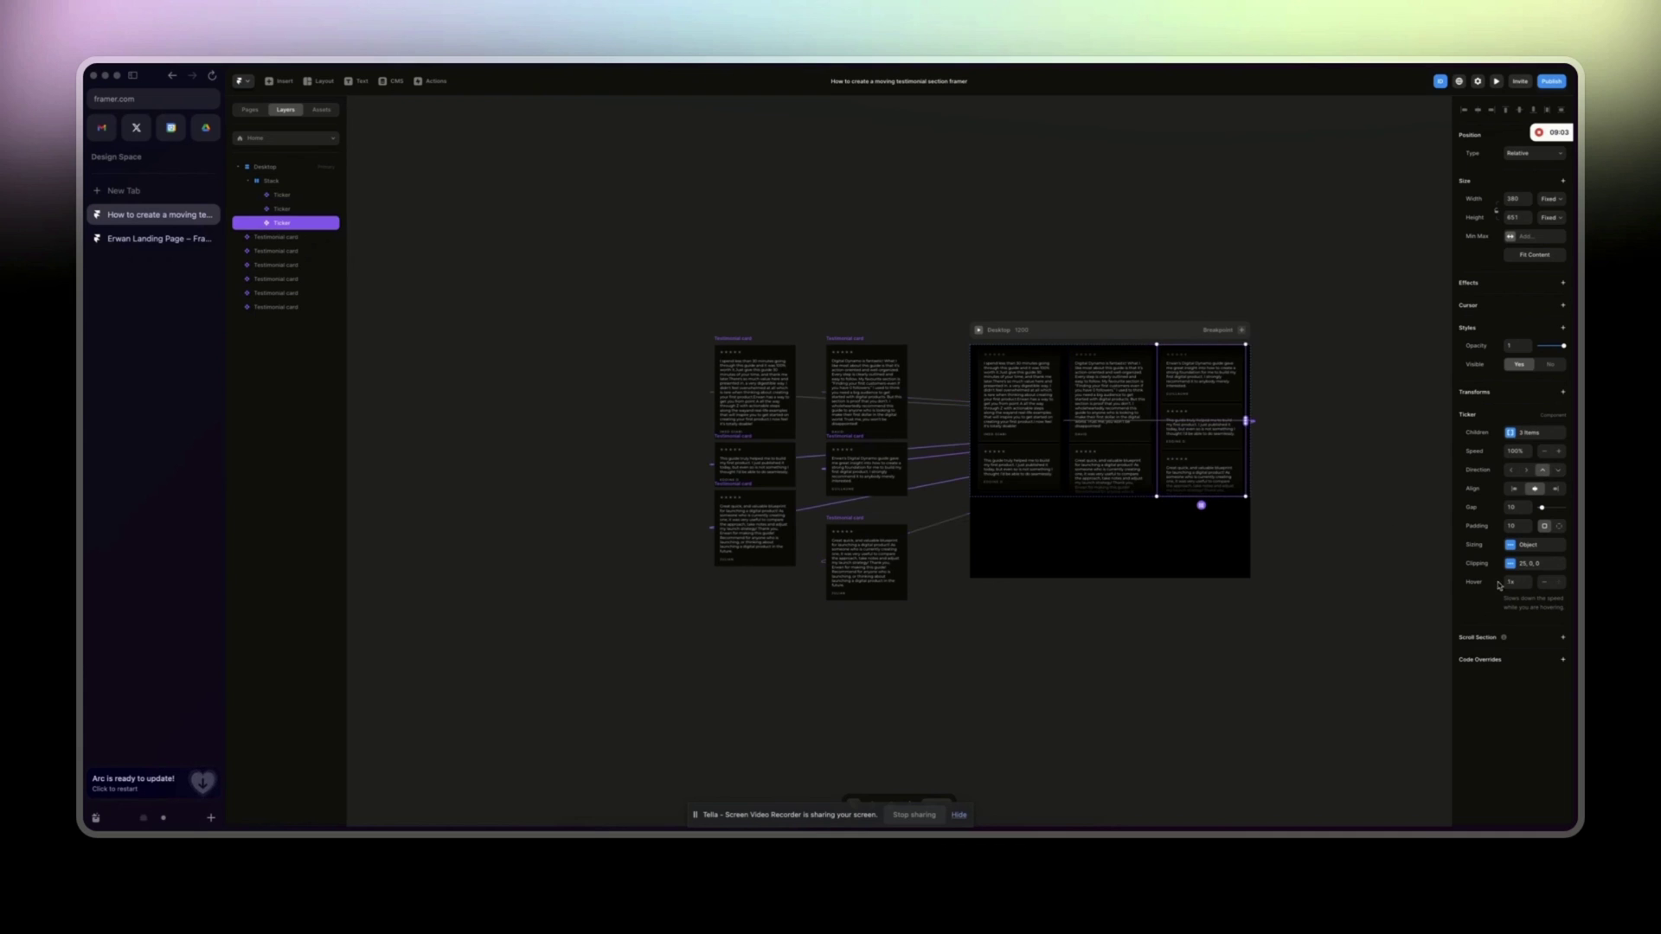
click(1527, 588)
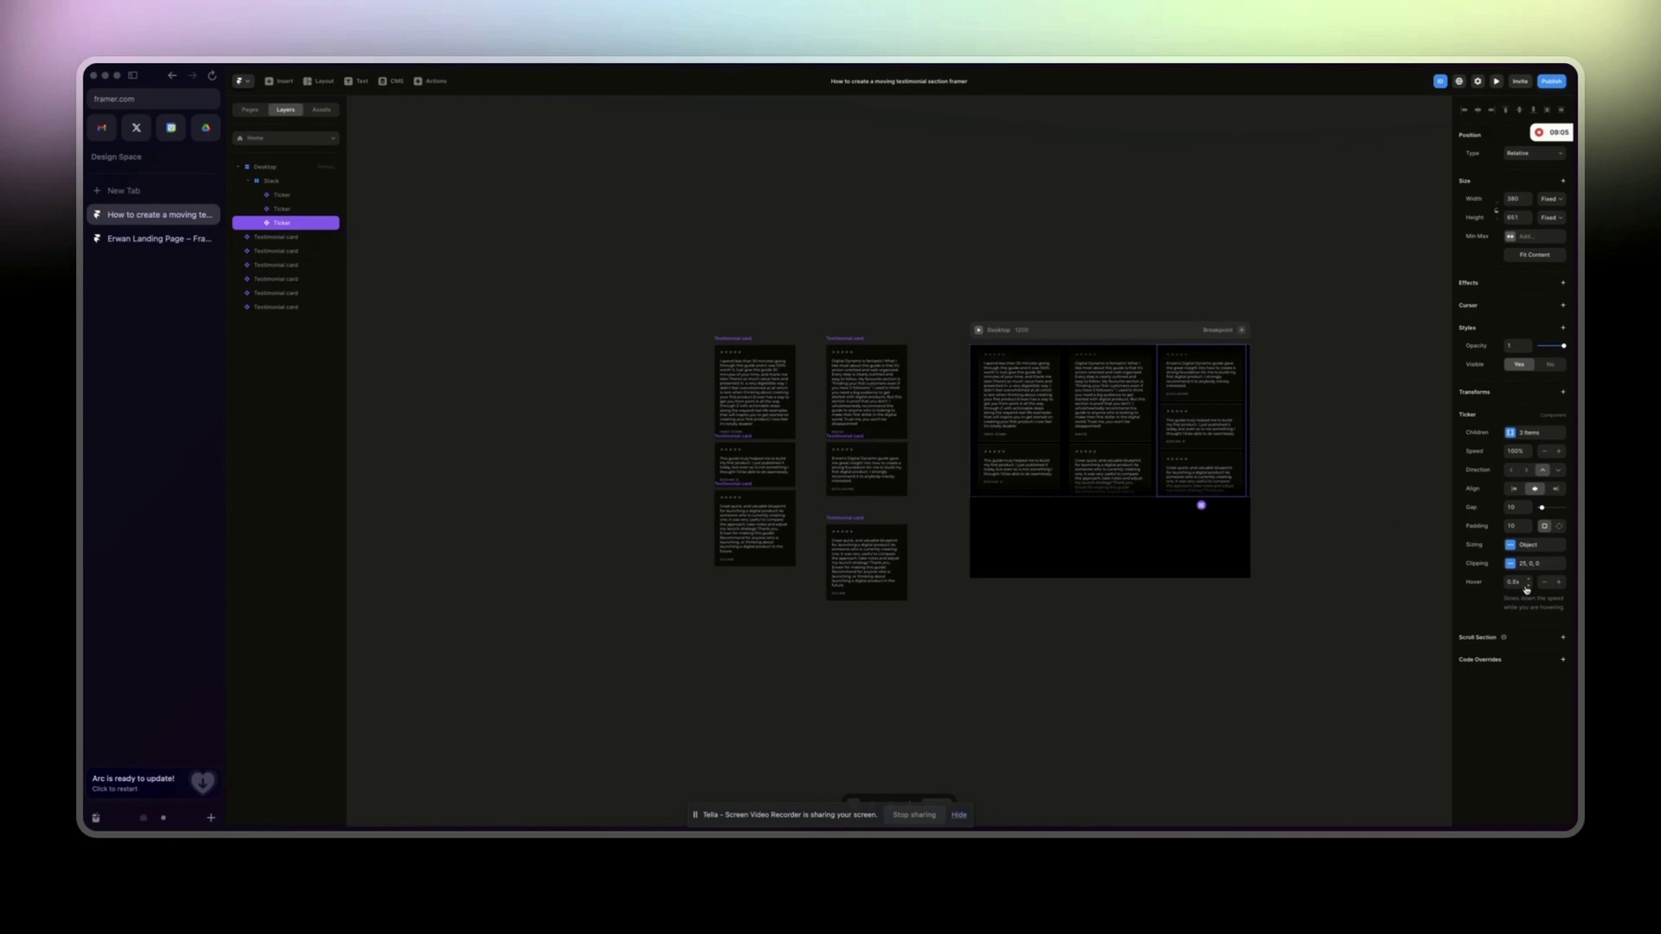
Lower the third Ticker's hover speed to 0.4x.
key(super+p)
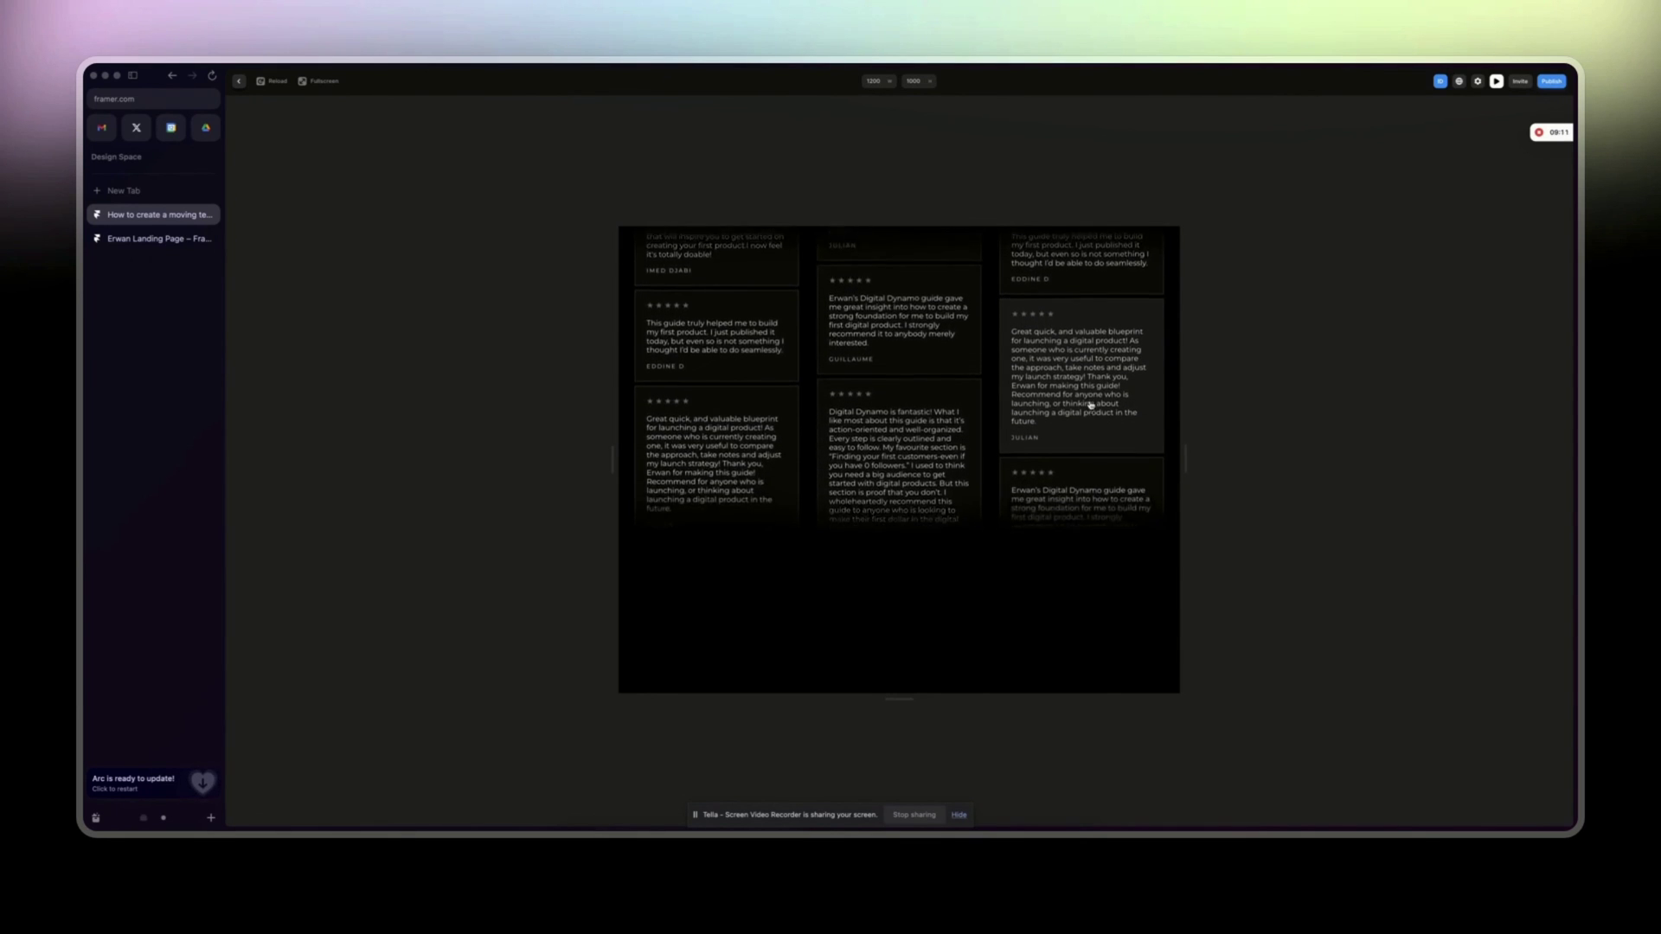
click(238, 81)
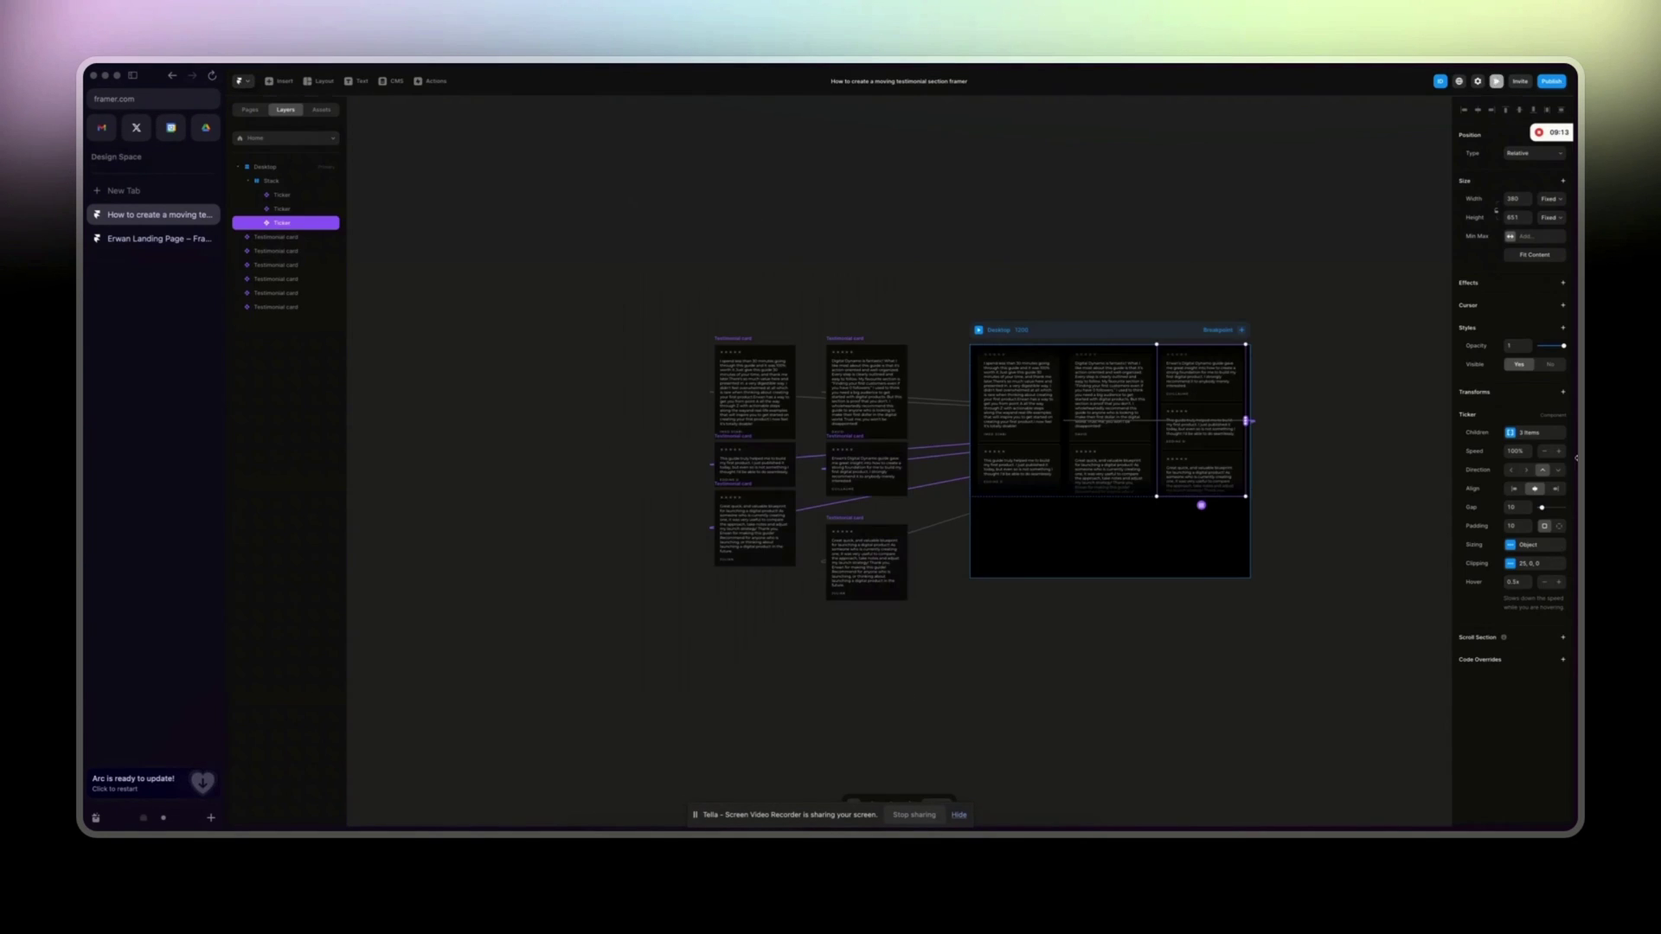
click(1530, 588)
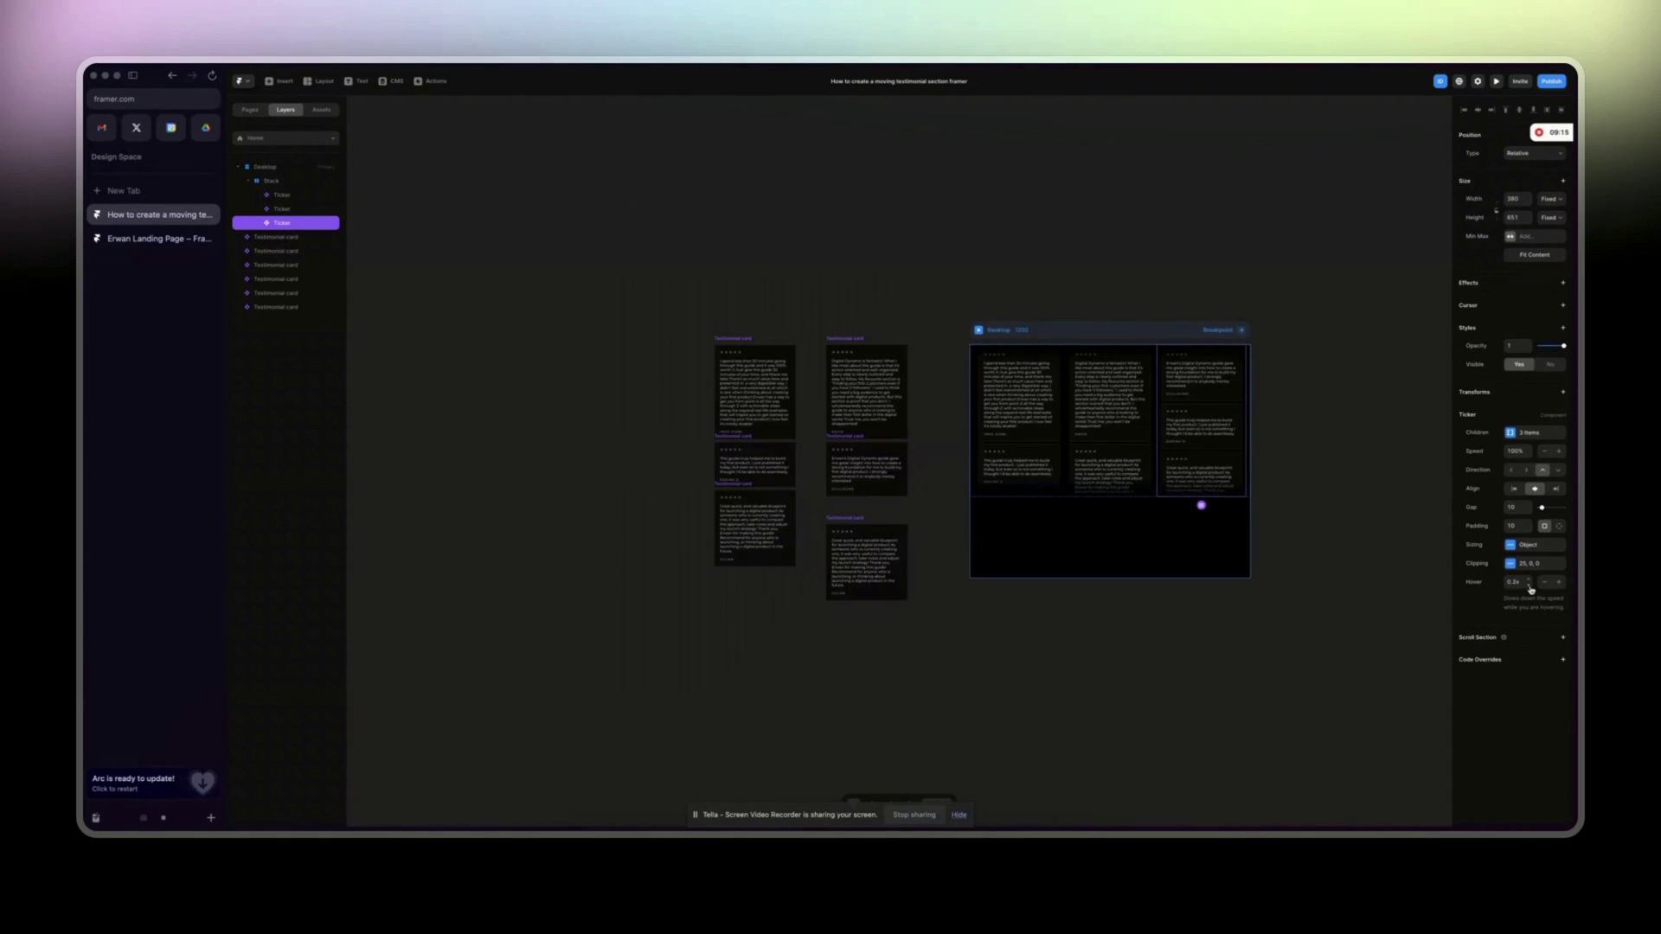
Preview the hover slowdown, then select the first Ticker column.
click(978, 330)
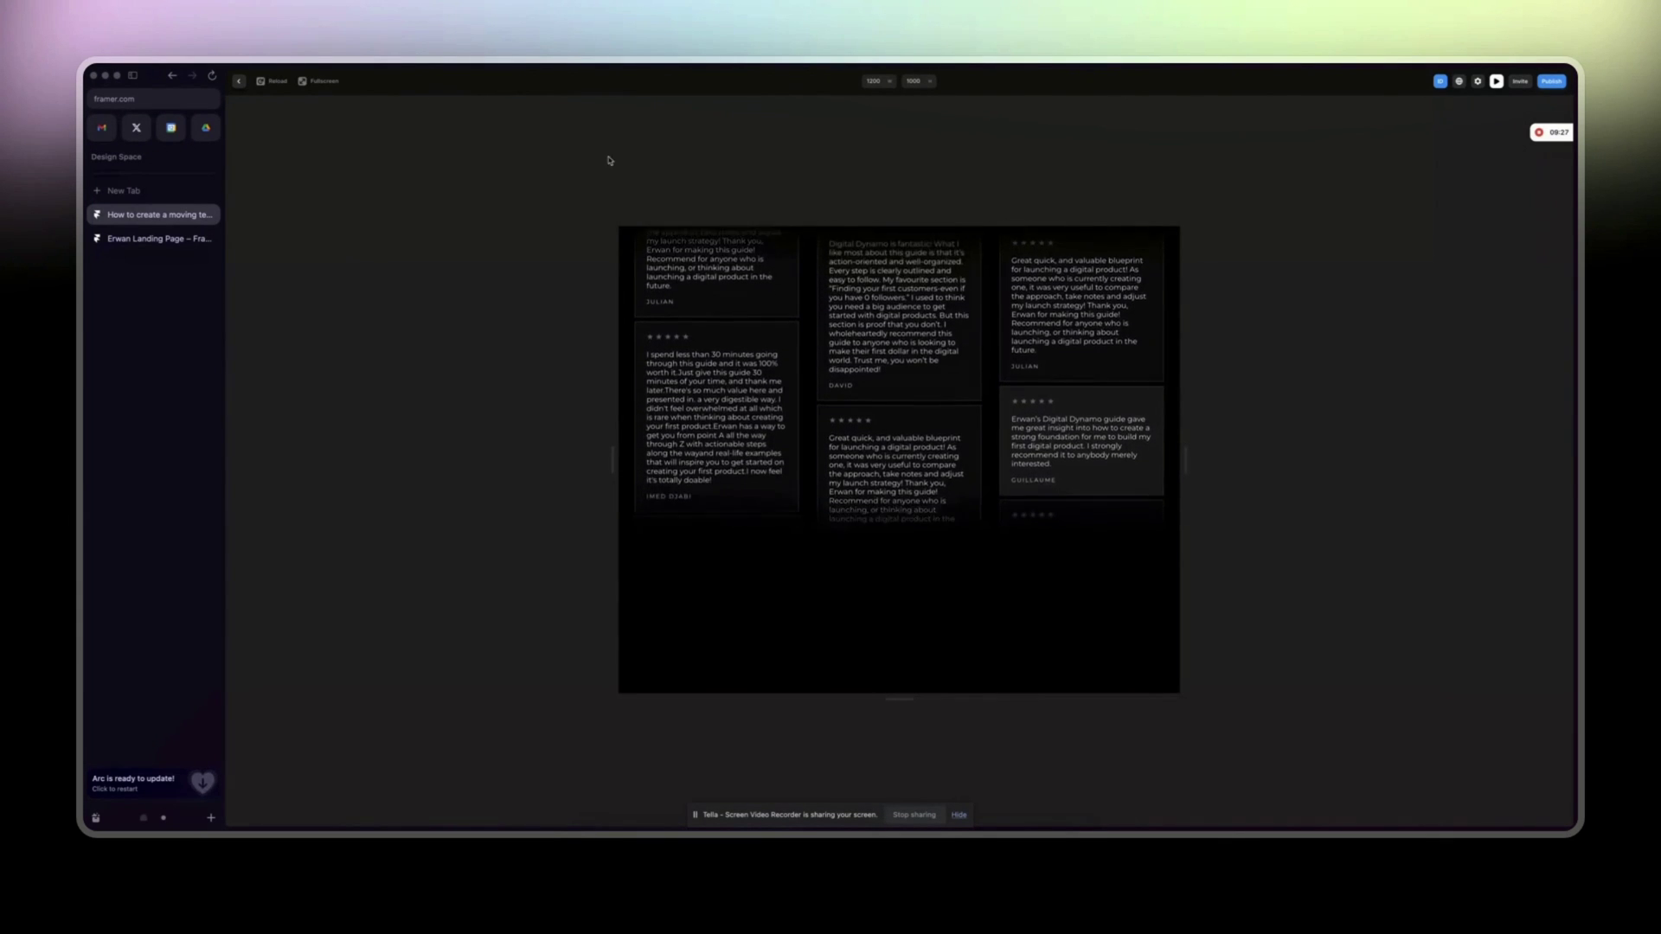
click(238, 84)
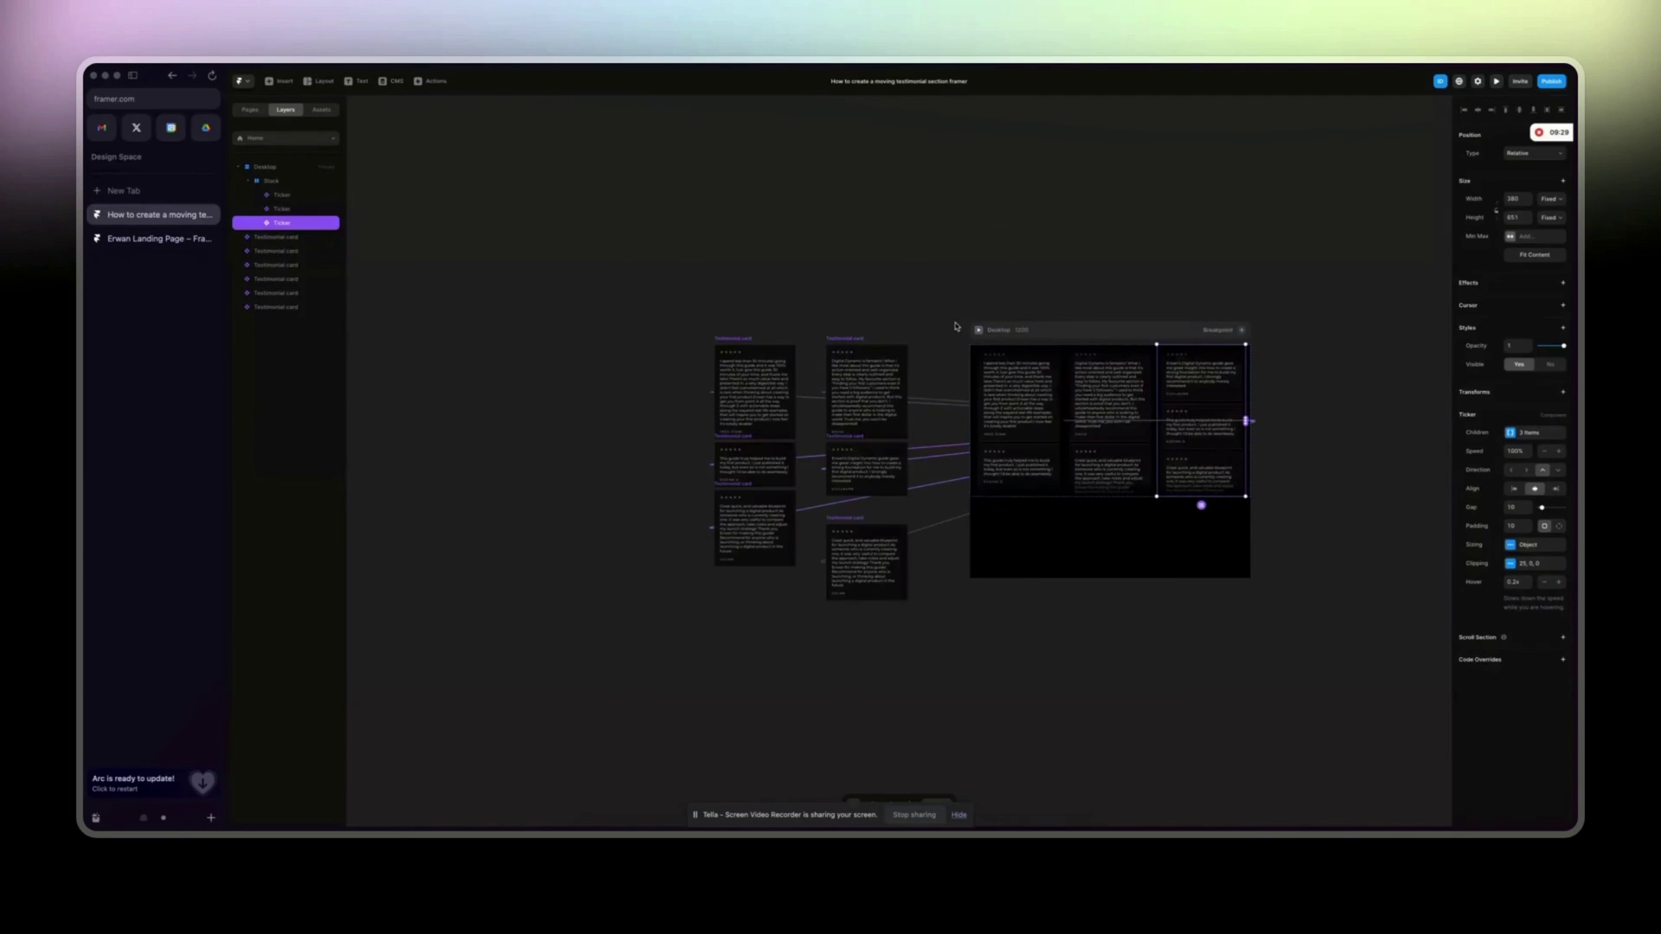
click(1297, 513)
scroll(1263, 509, right, 3)
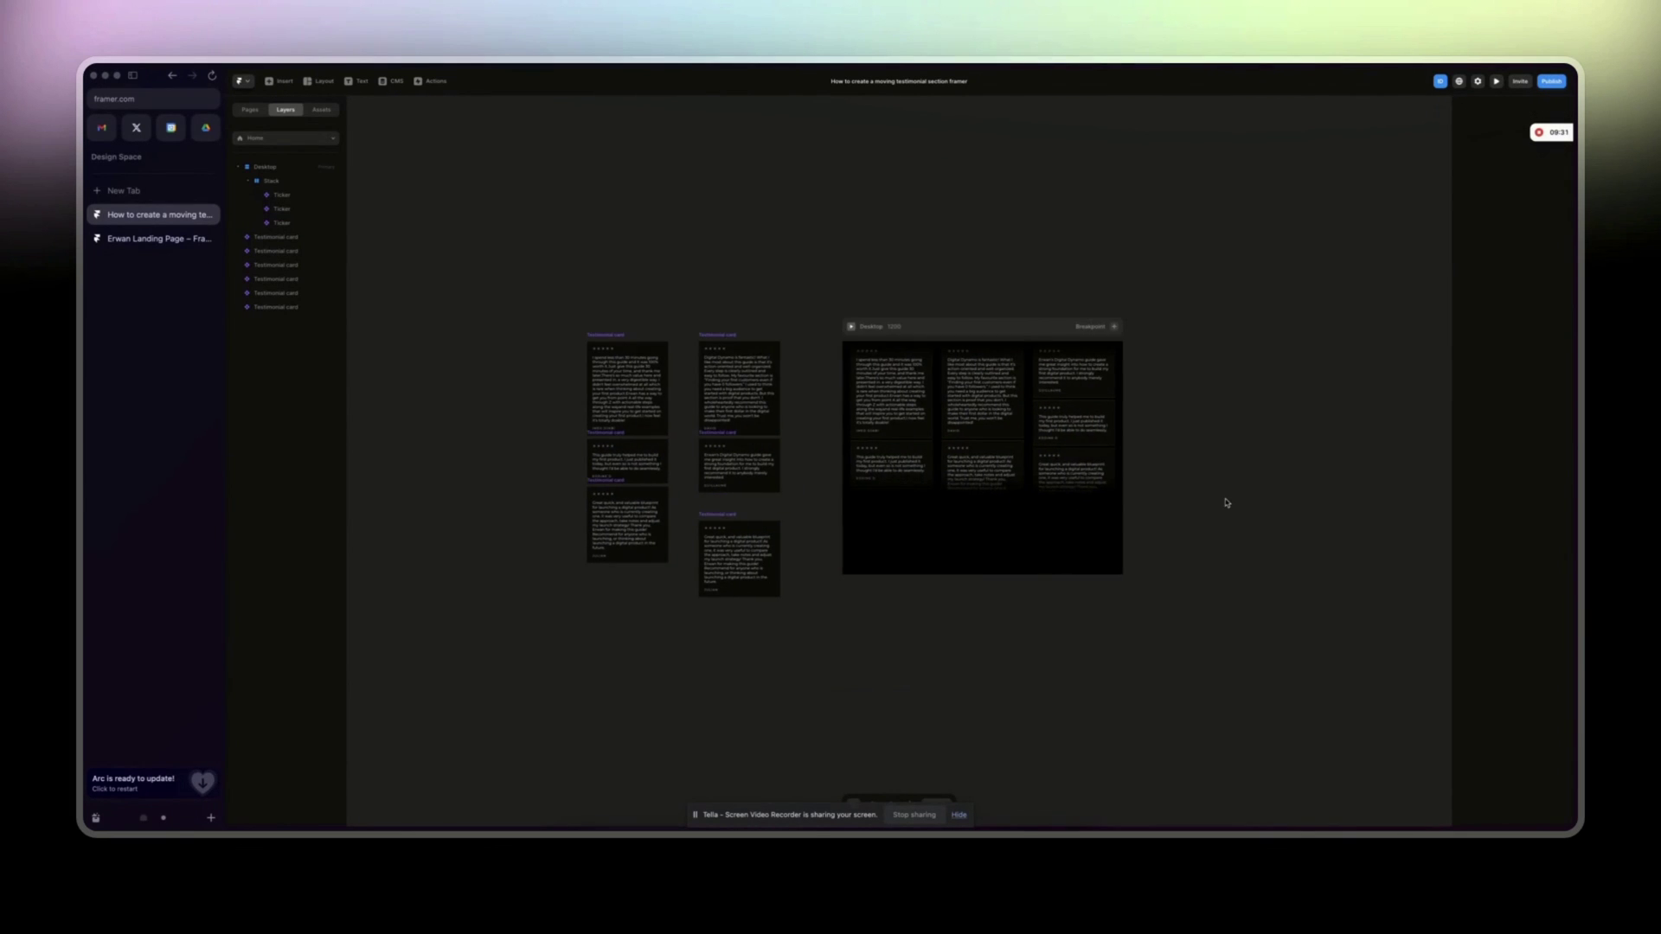
scroll(1226, 503, up, 5)
scroll(1226, 499, right, 3)
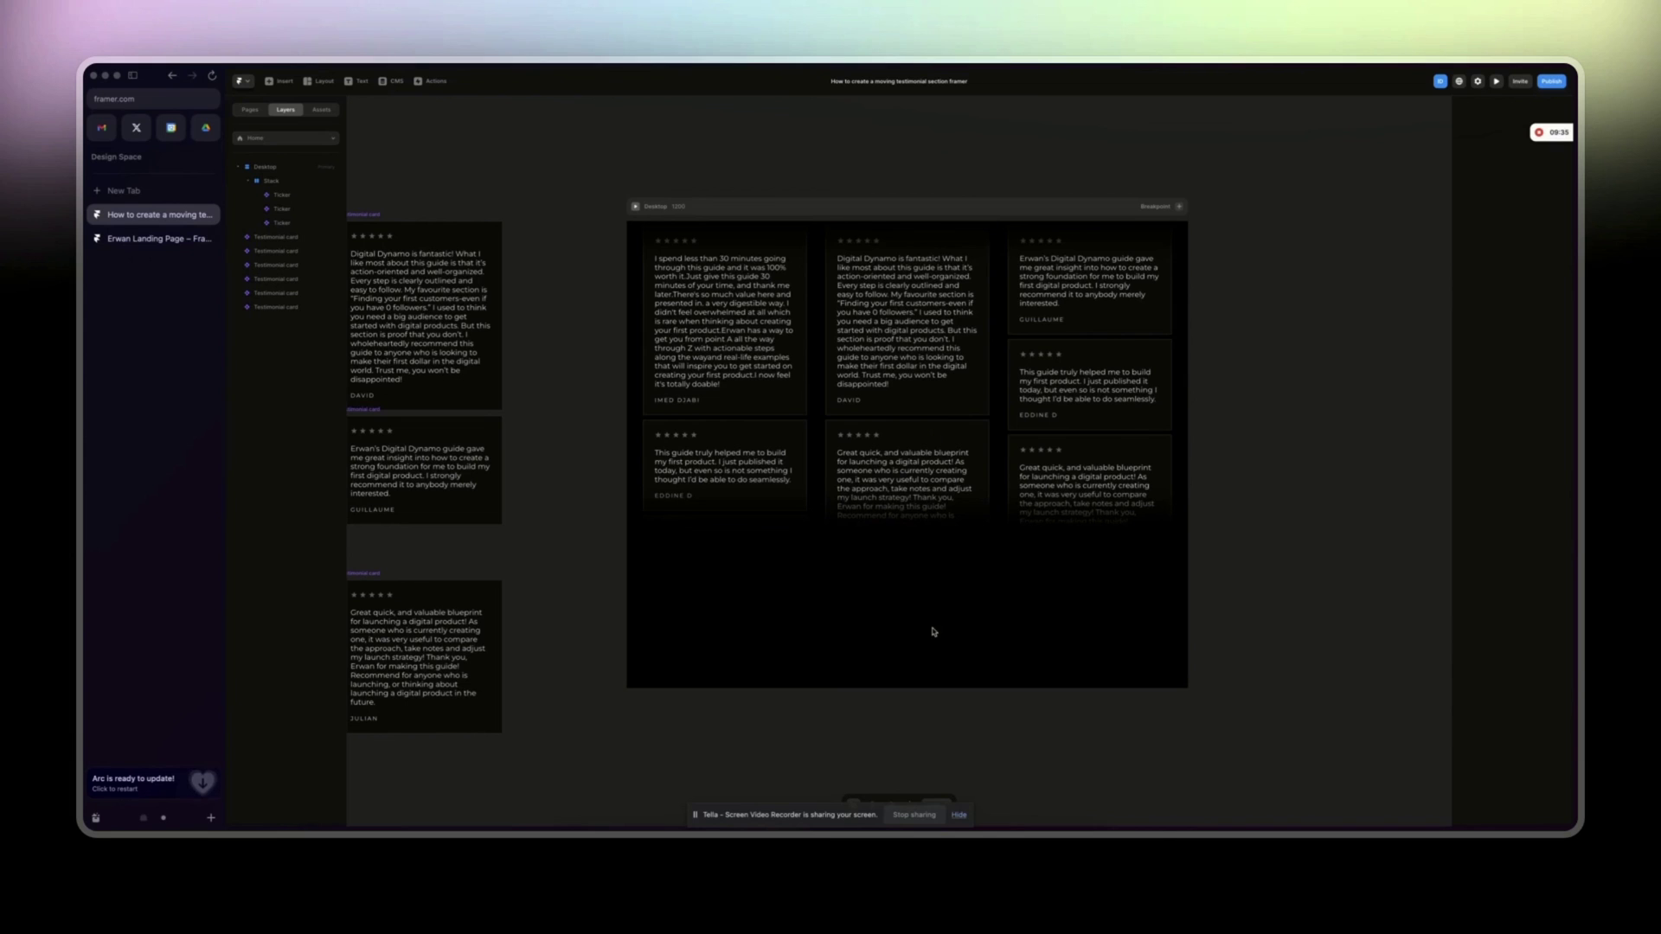
click(805, 355)
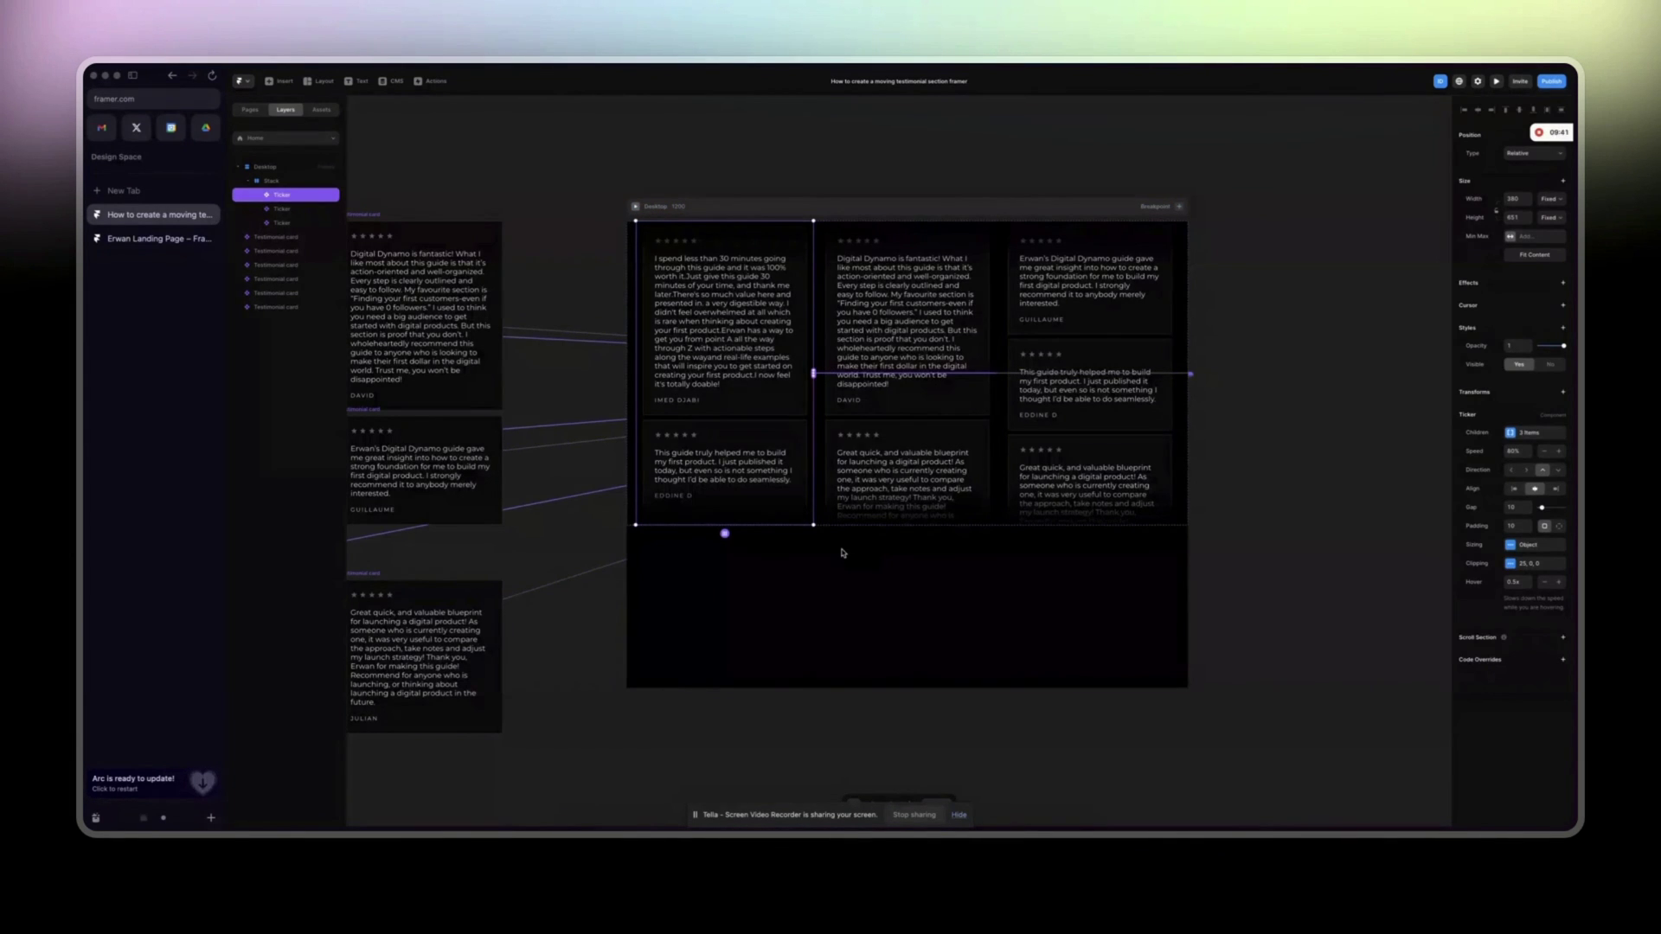
scroll(843, 554, left, 2)
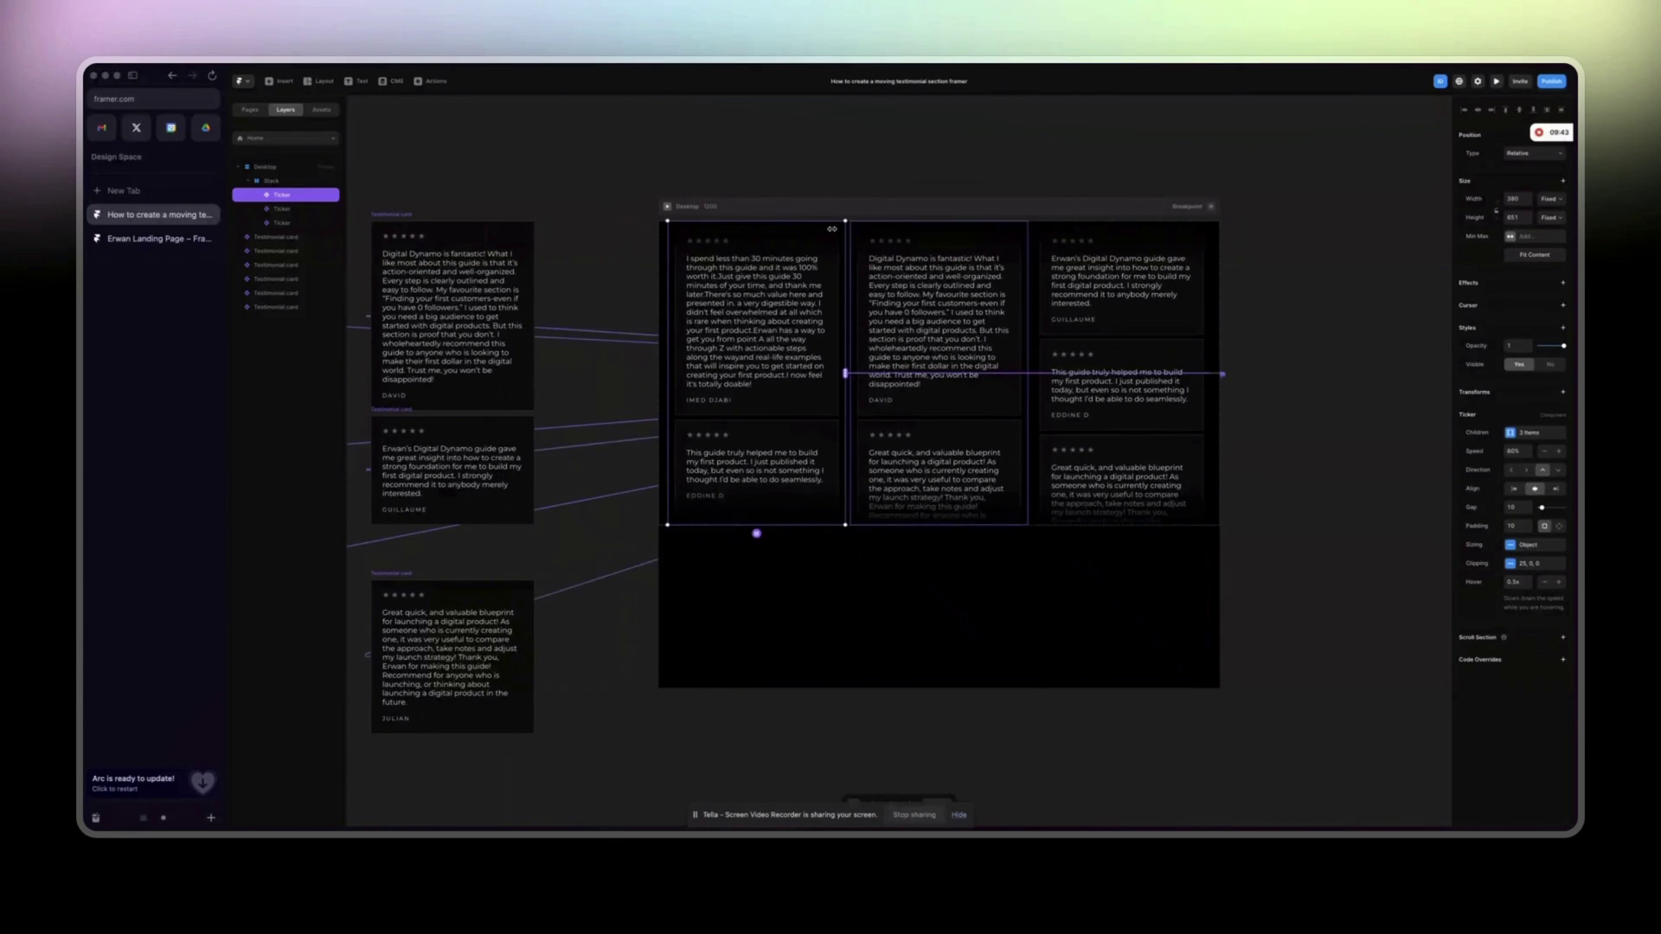
scroll(713, 304, left, 4)
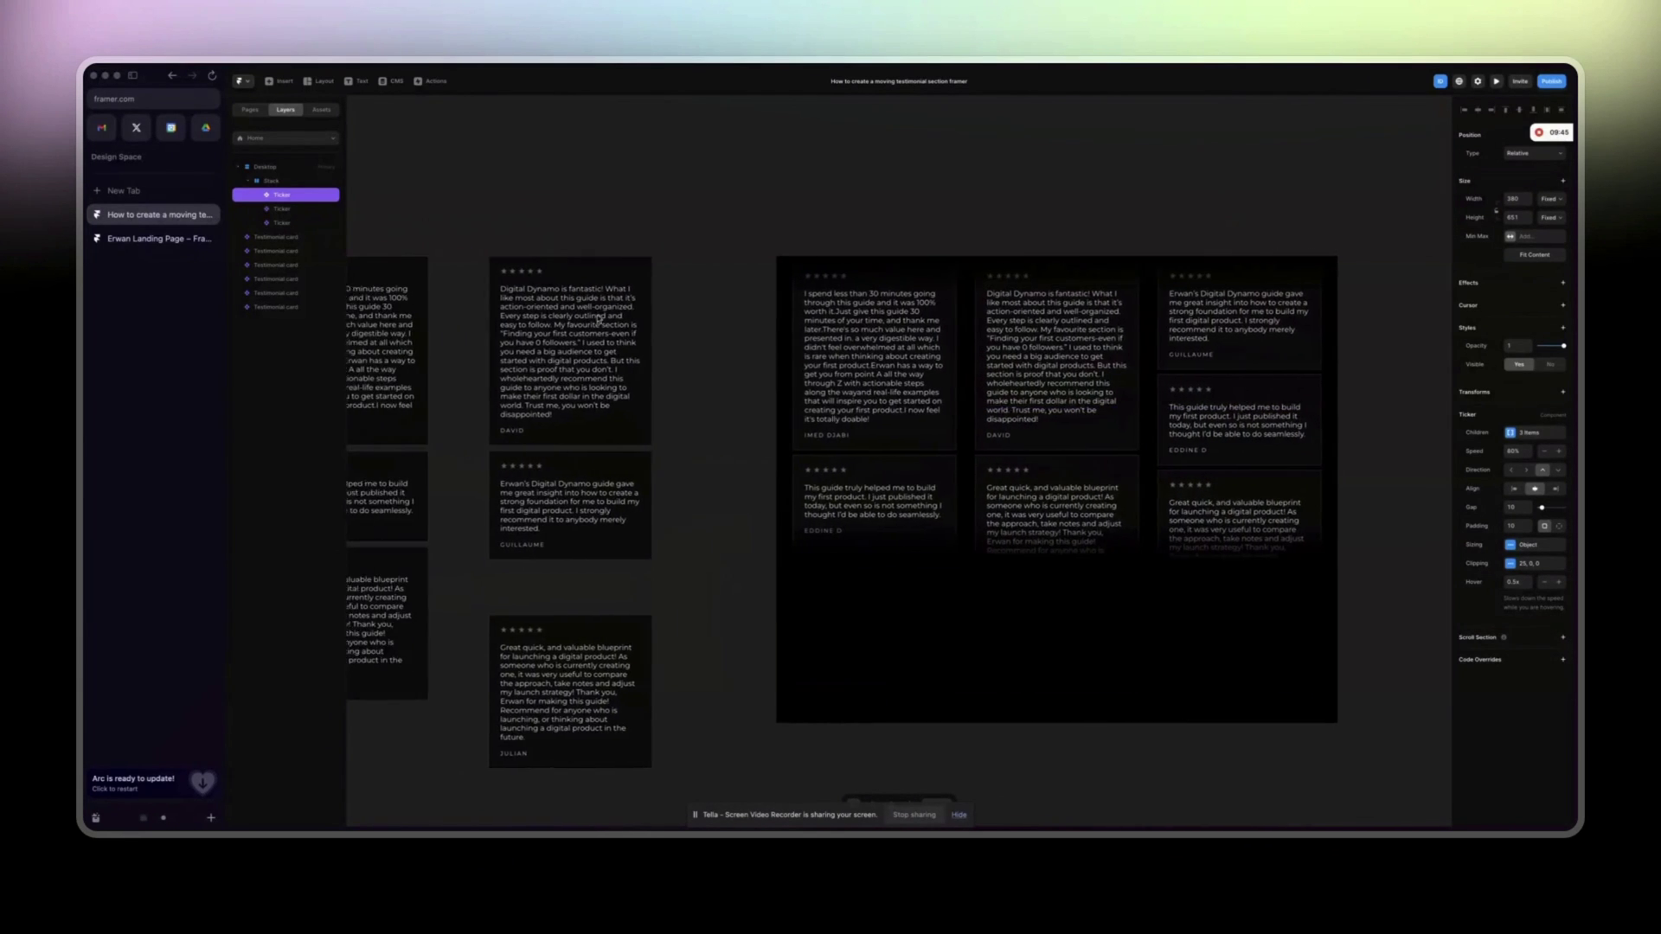
Change the Testimonial card component's fill to dark red and return to the Home page.
double_click(813, 508)
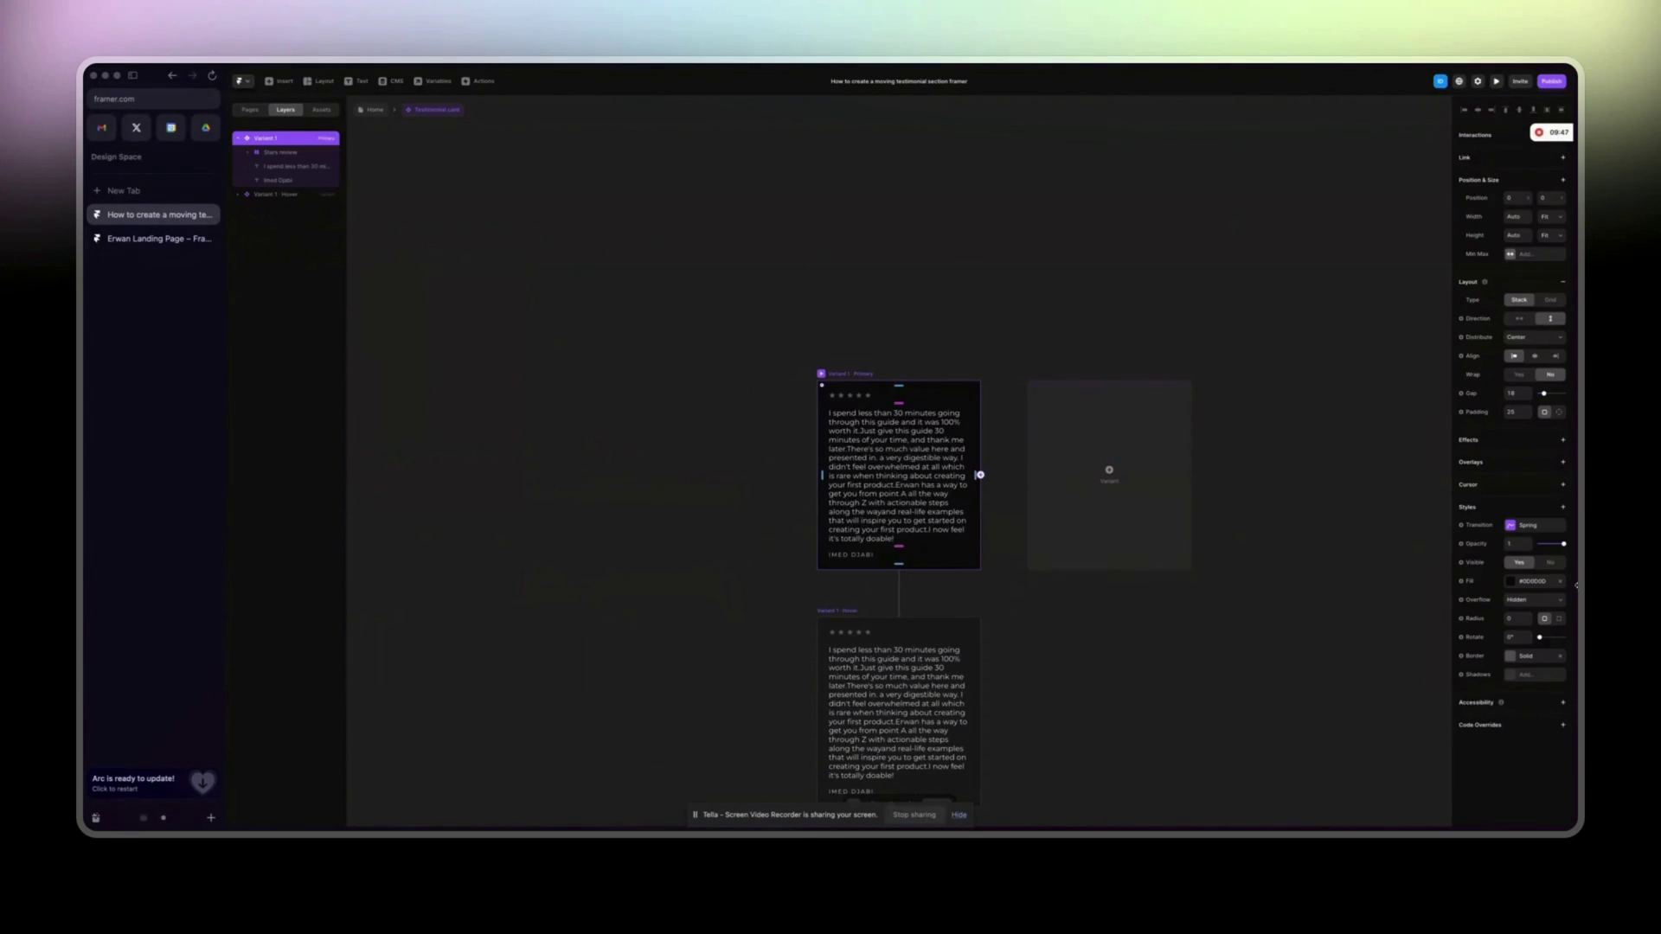
click(1511, 589)
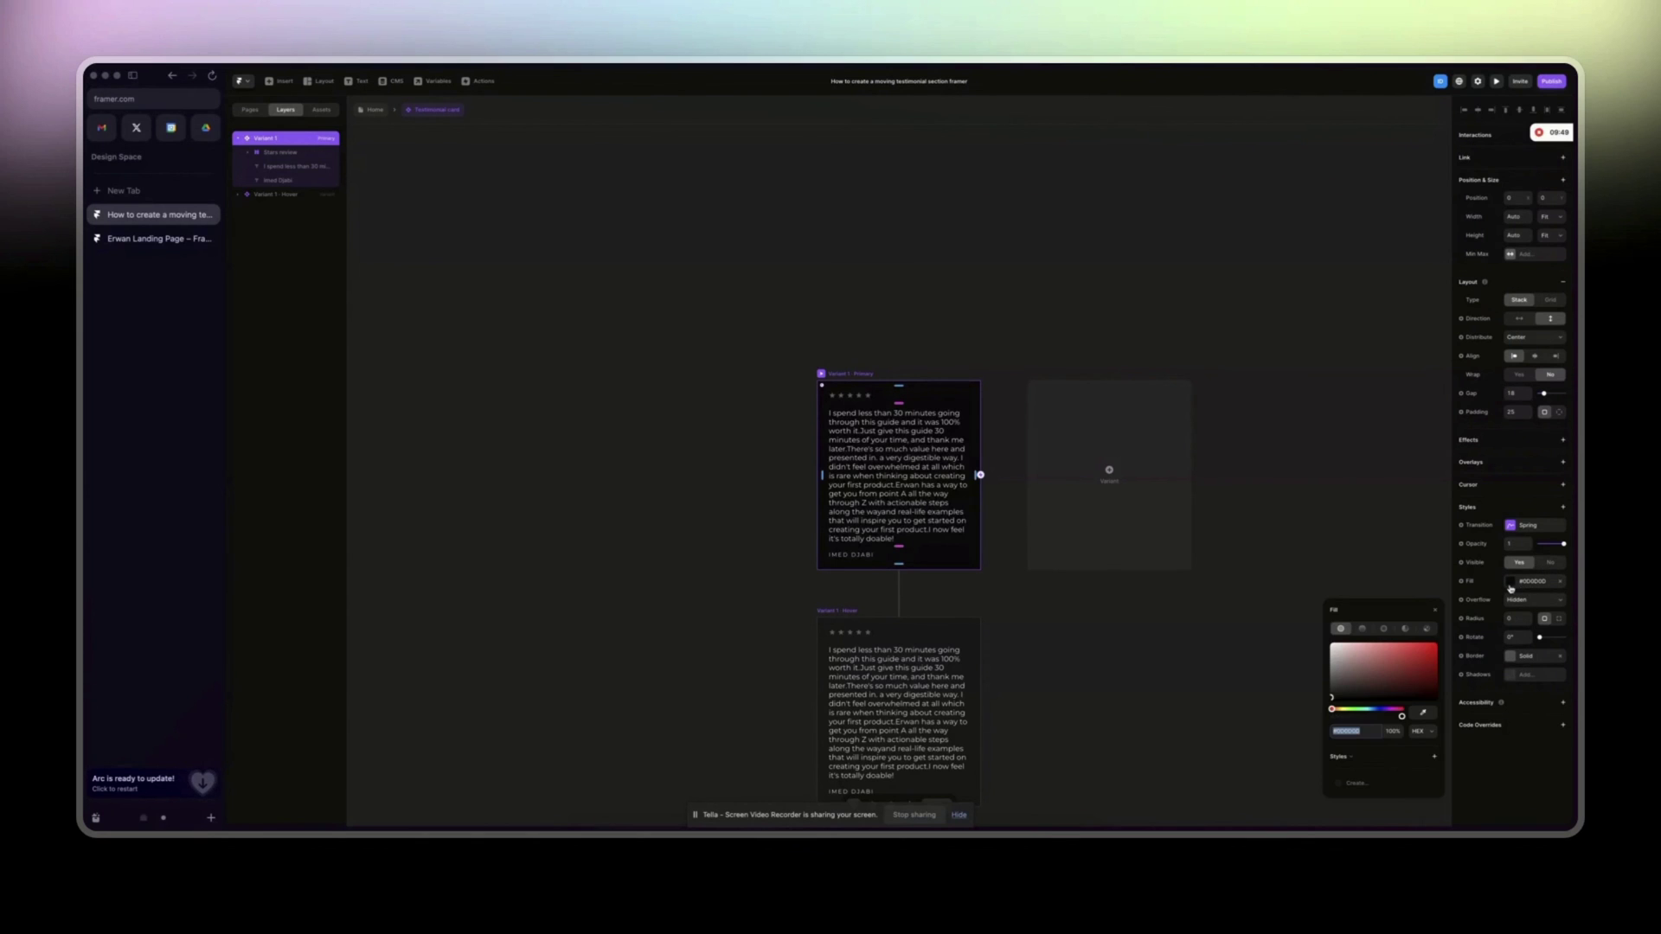
mouse_move(1402, 679)
mouse_down()
mouse_move(1406, 656)
mouse_move(1383, 647)
mouse_move(1391, 683)
mouse_up()
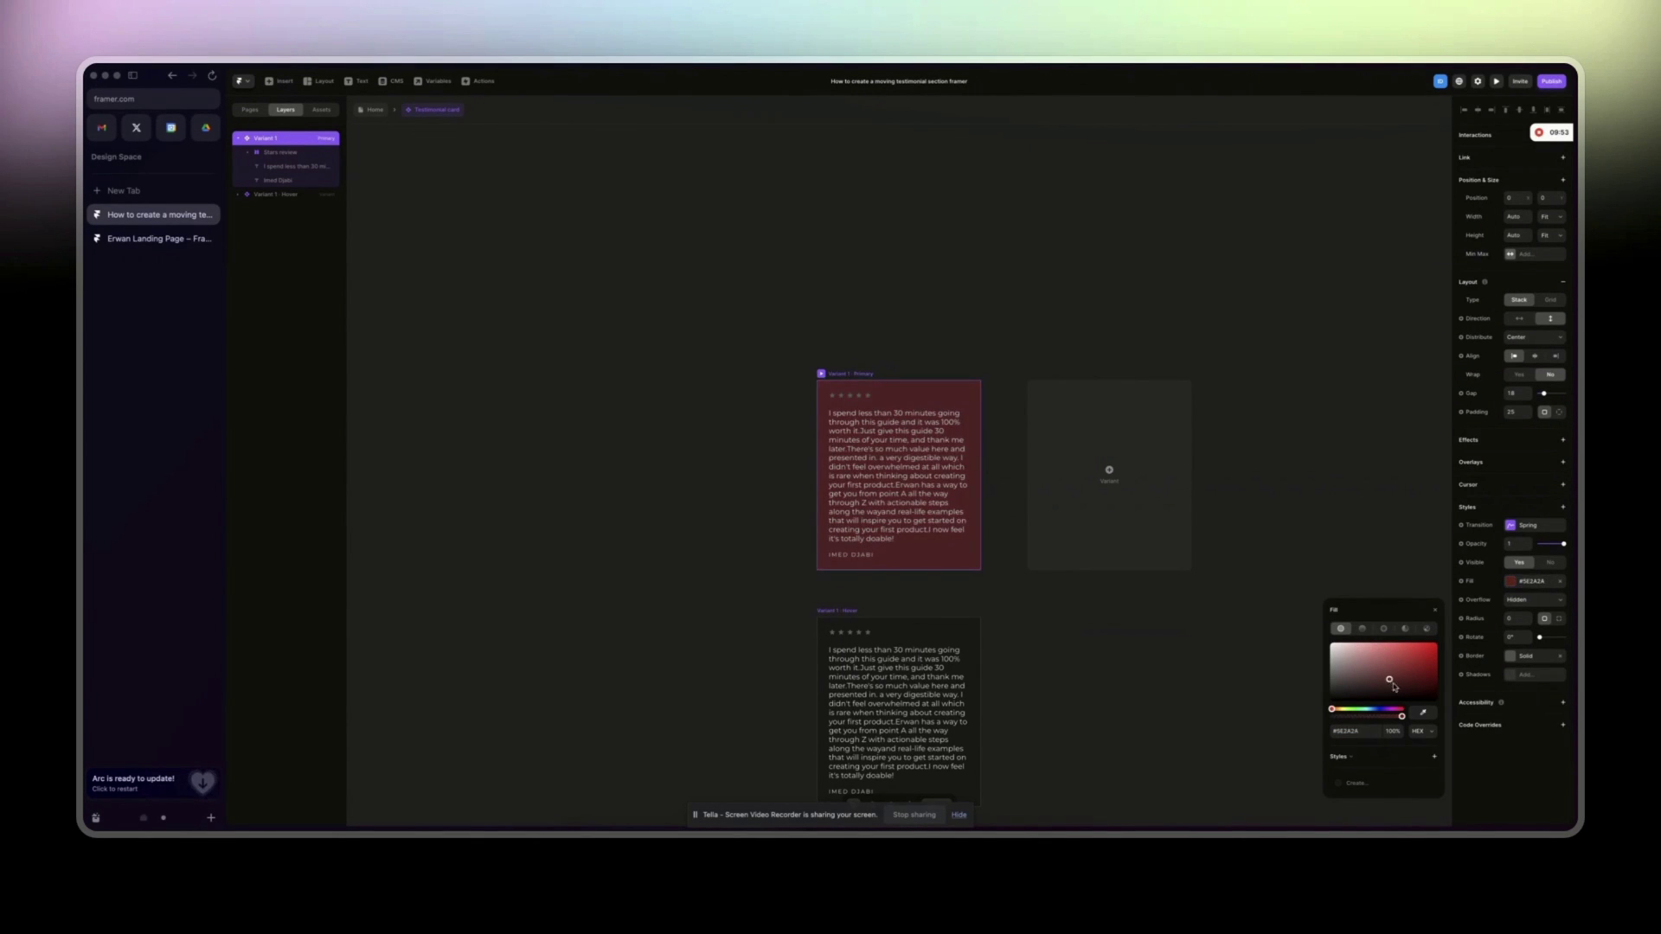
click(383, 114)
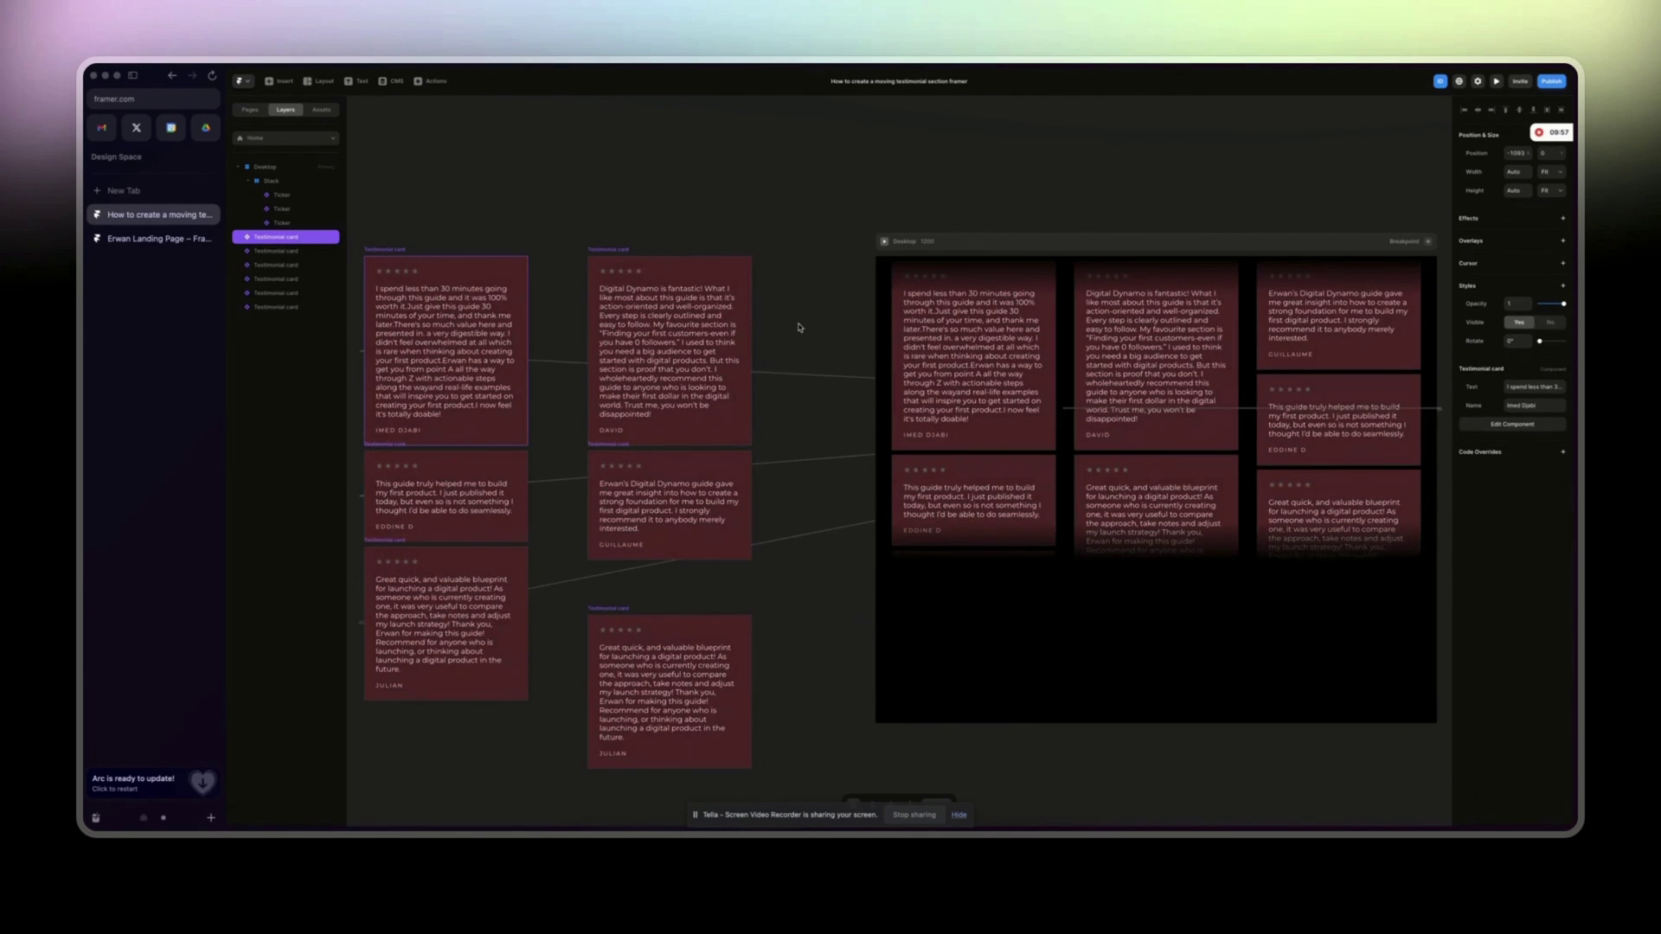